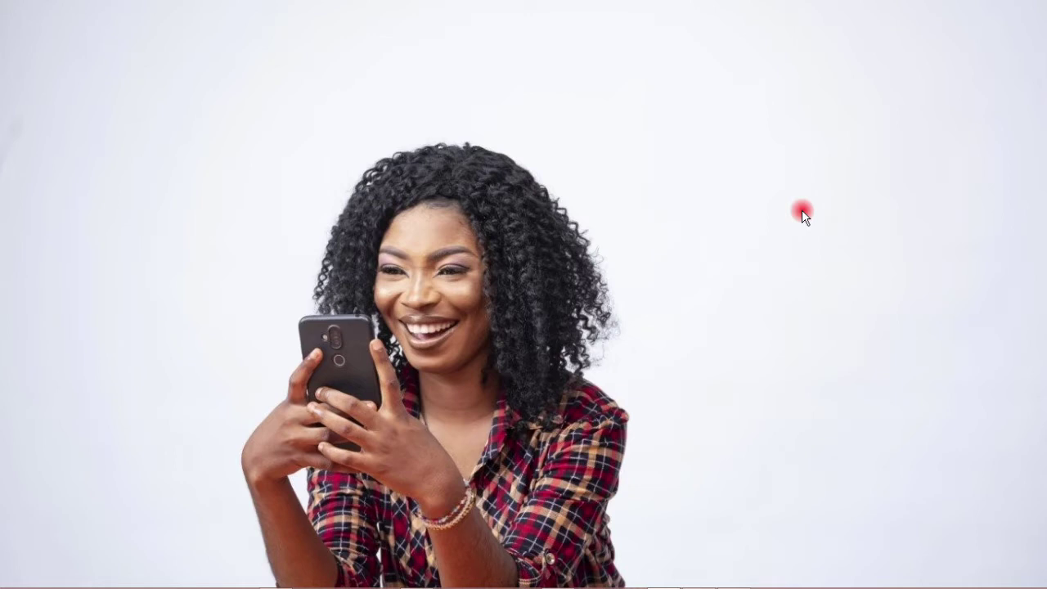
# - Open the NEWS folder on the desktop and review the flyer wording in the RESTAURANT FLYER text file
pyautogui.moveTo(495, 585)
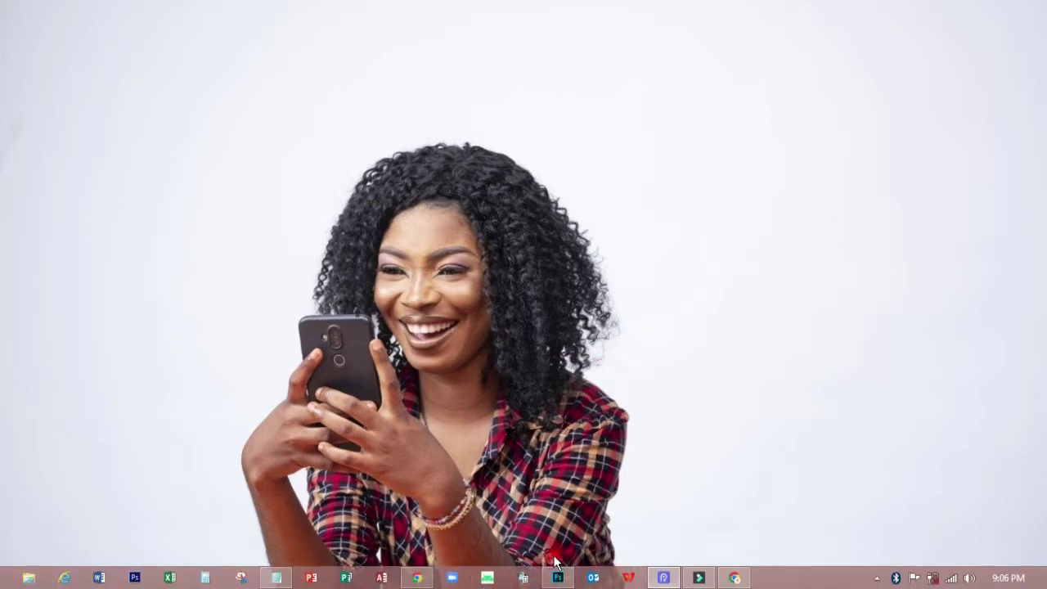
pyautogui.click(558, 578)
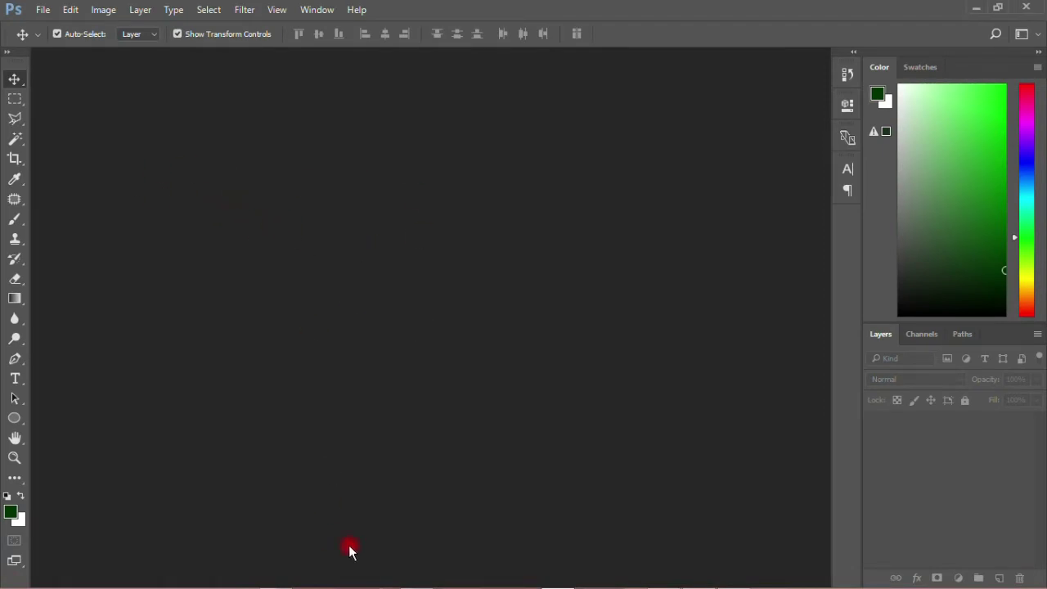
pyautogui.moveTo(237, 582)
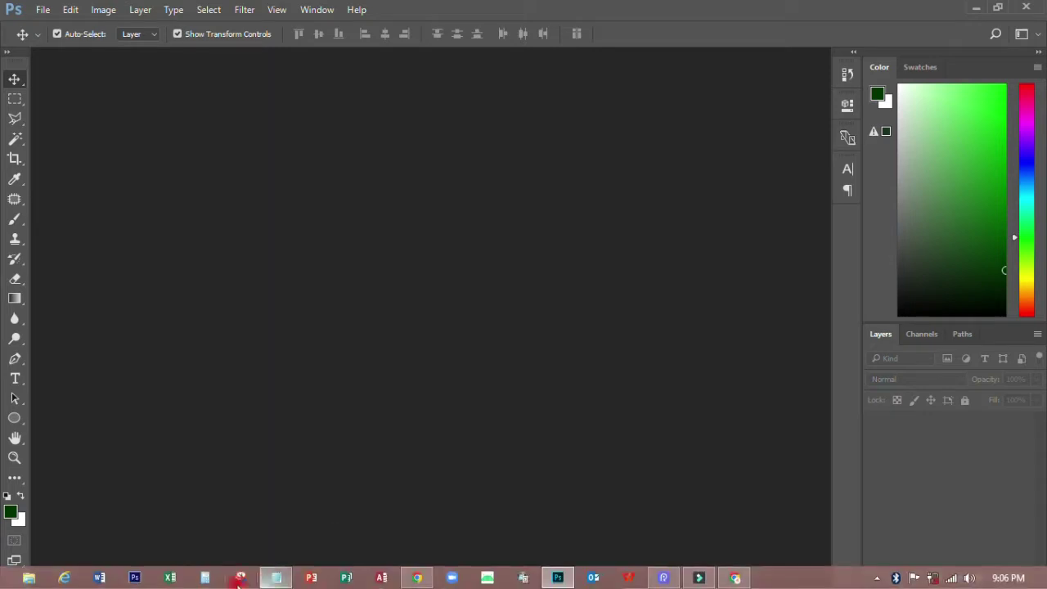
pyautogui.click(31, 579)
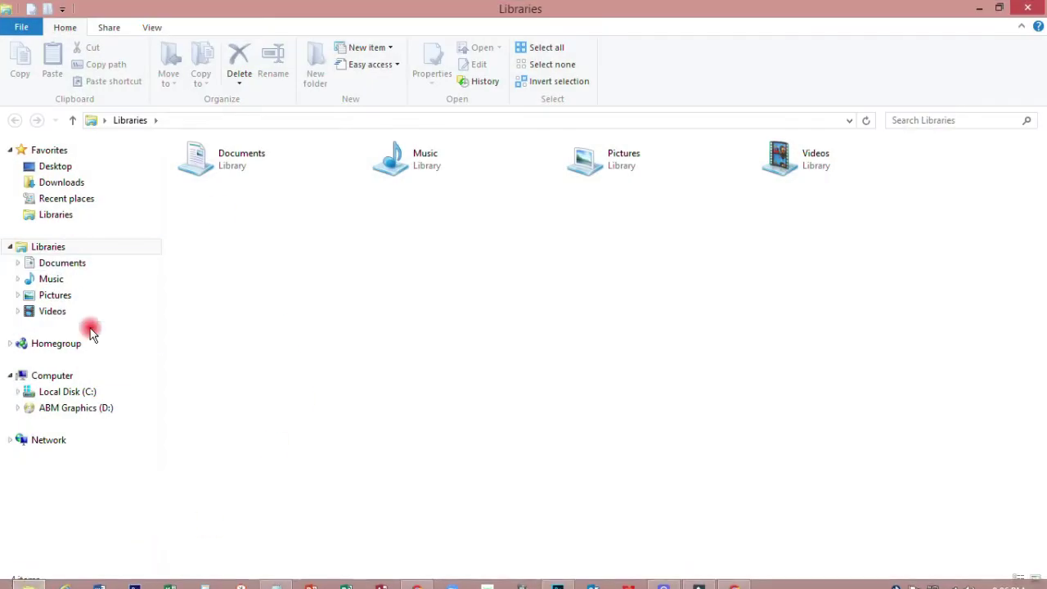
pyautogui.click(57, 167)
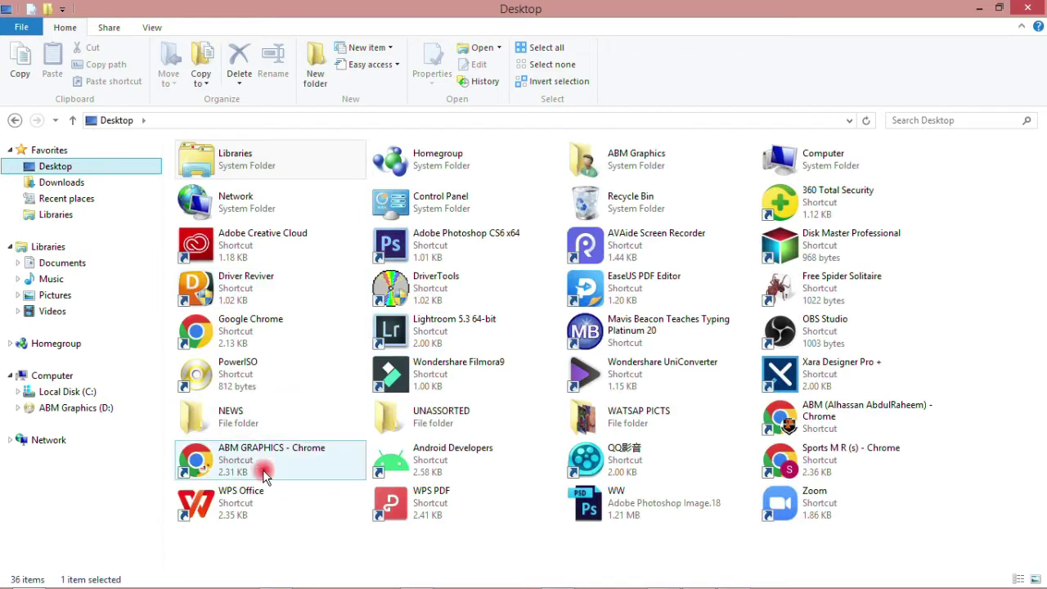
pyautogui.doubleClick(249, 421)
pyautogui.moveTo(286, 238); pyautogui.dragTo(954, 177)
pyautogui.click(922, 199)
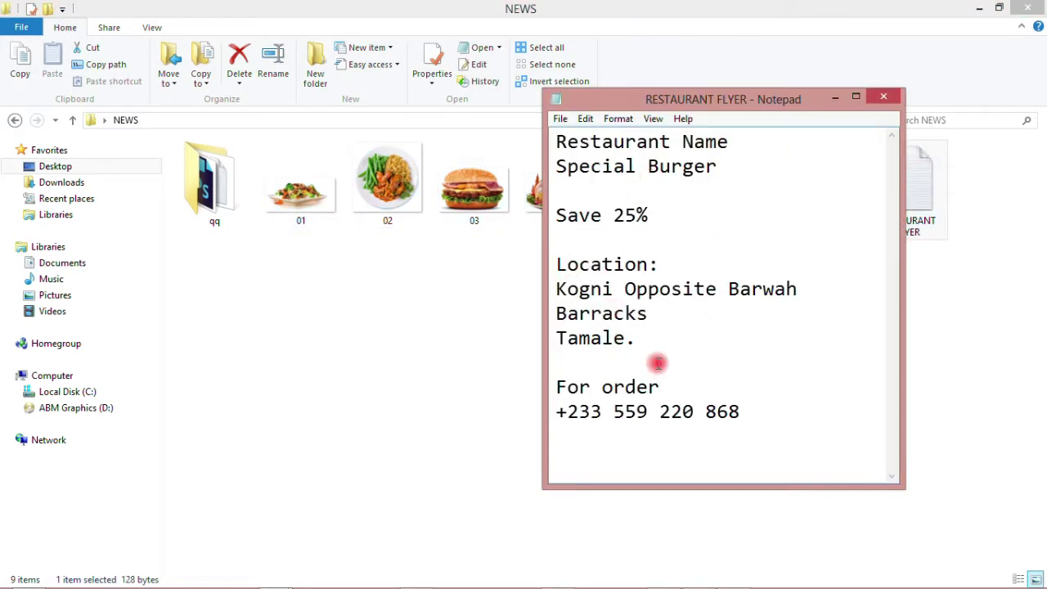
pyautogui.click(480, 315)
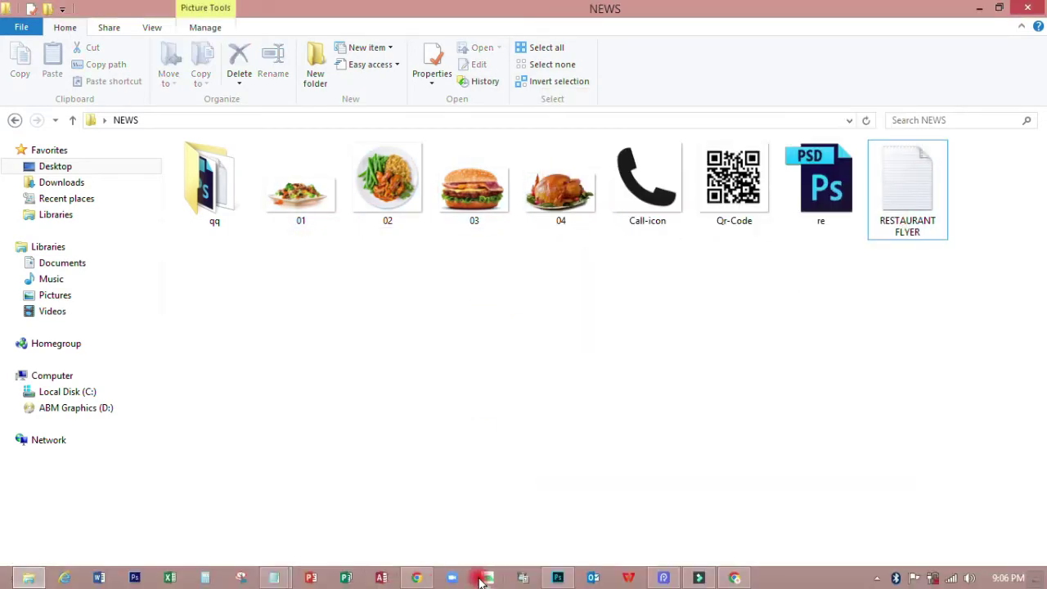
# - Switch to Photoshop and create a new A4 document named FLYER, 210 x 297 mm at 300 pixels/inch in RGB Color
pyautogui.click(557, 577)
pyautogui.click(42, 10)
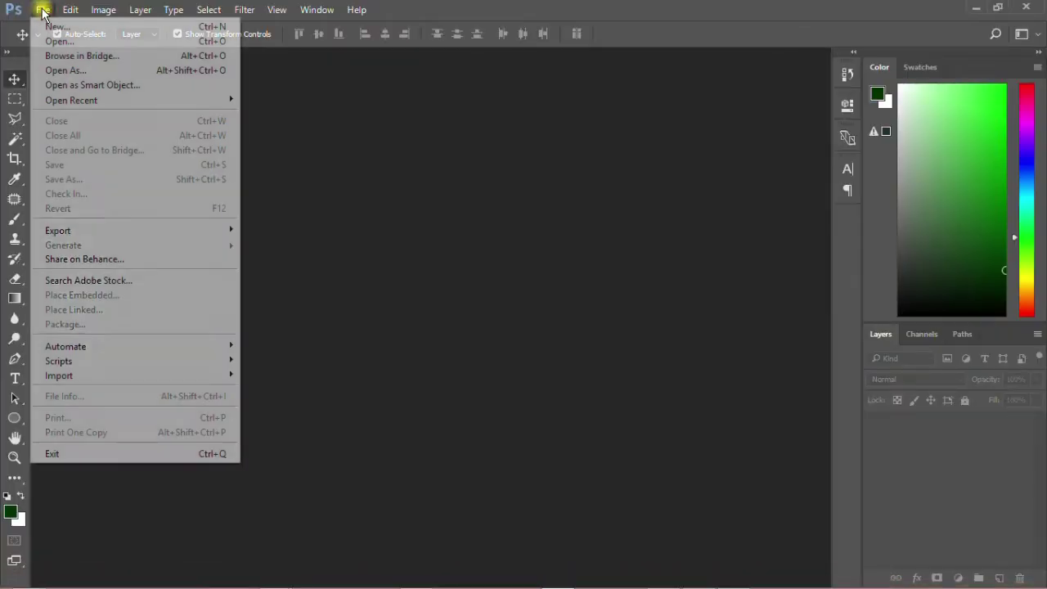
pyautogui.click(54, 26)
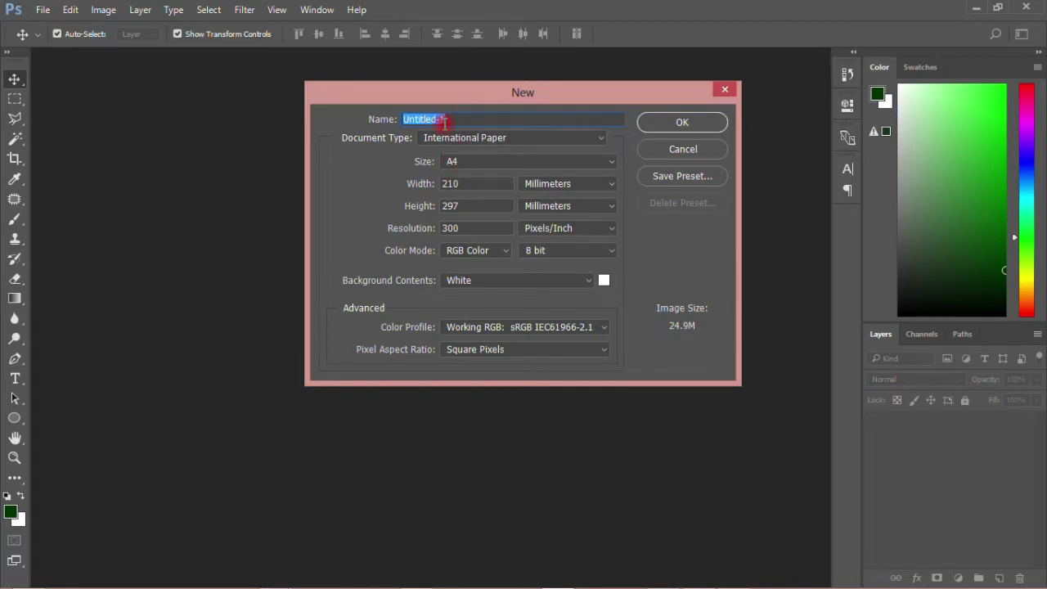
pyautogui.write('FLYER')
pyautogui.click(649, 122)
pyautogui.rightClick(690, 180)
pyautogui.click(710, 166)
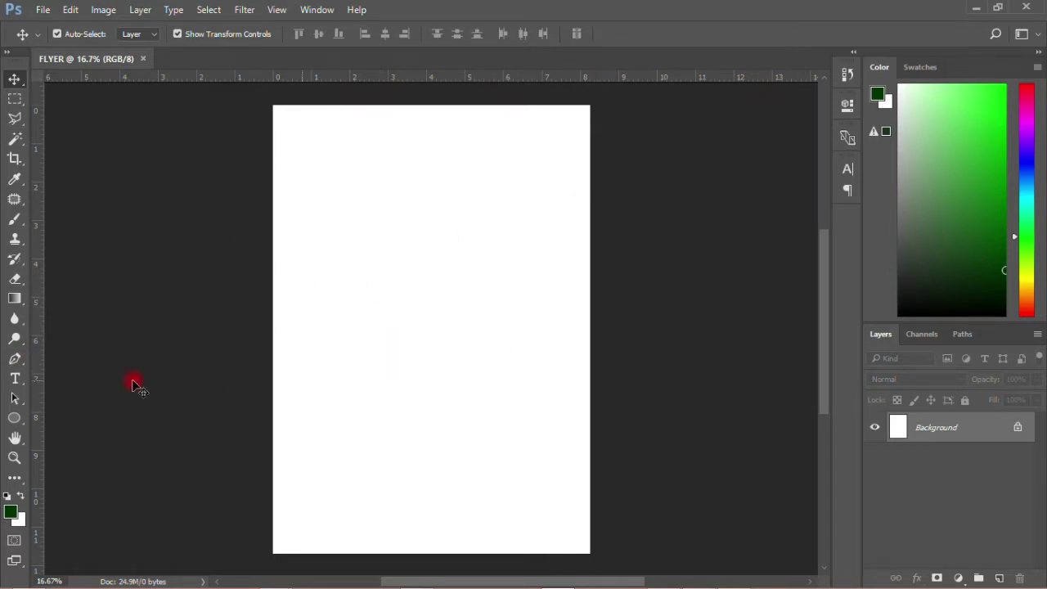
# - Draw a rectangle about 3254 x 2207 px covering the lower part of the page and fill it with dark green 003300
pyautogui.moveTo(14, 418); pyautogui.dragTo(114, 422)
pyautogui.moveTo(218, 299); pyautogui.dragTo(635, 553)
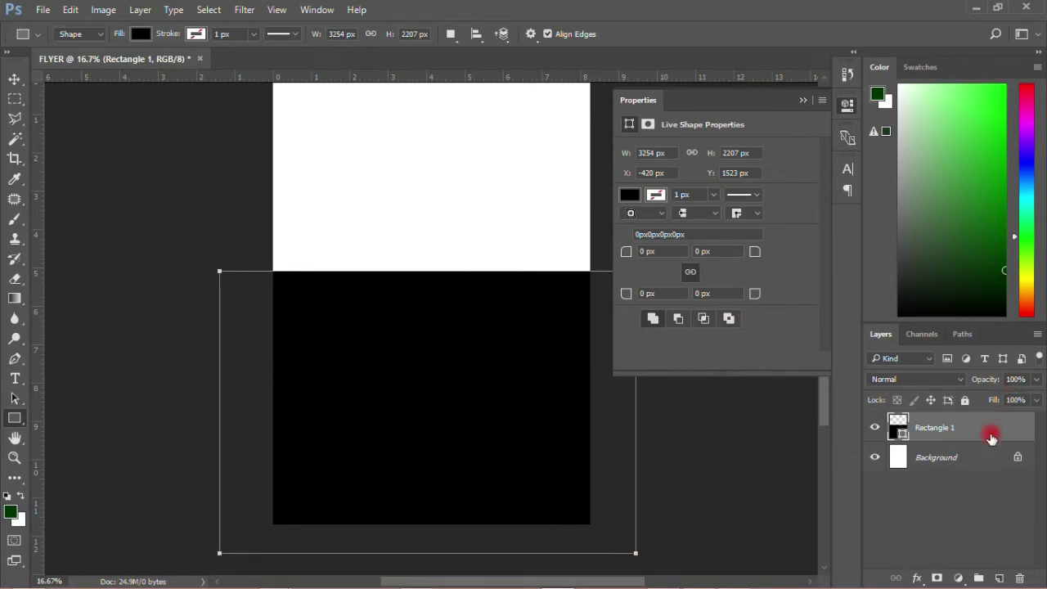
pyautogui.doubleClick(899, 428)
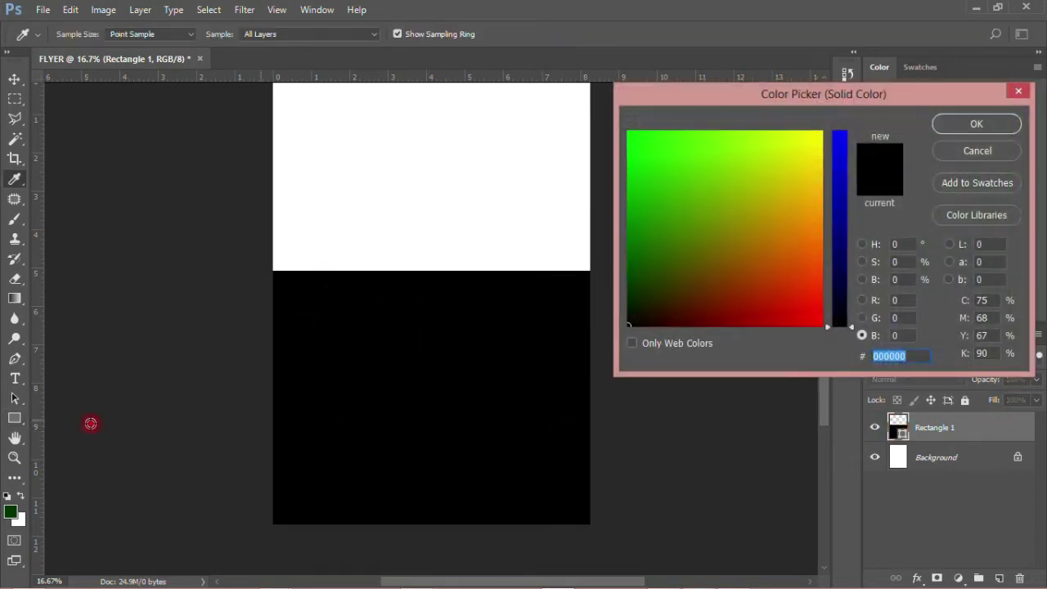
pyautogui.click(629, 286)
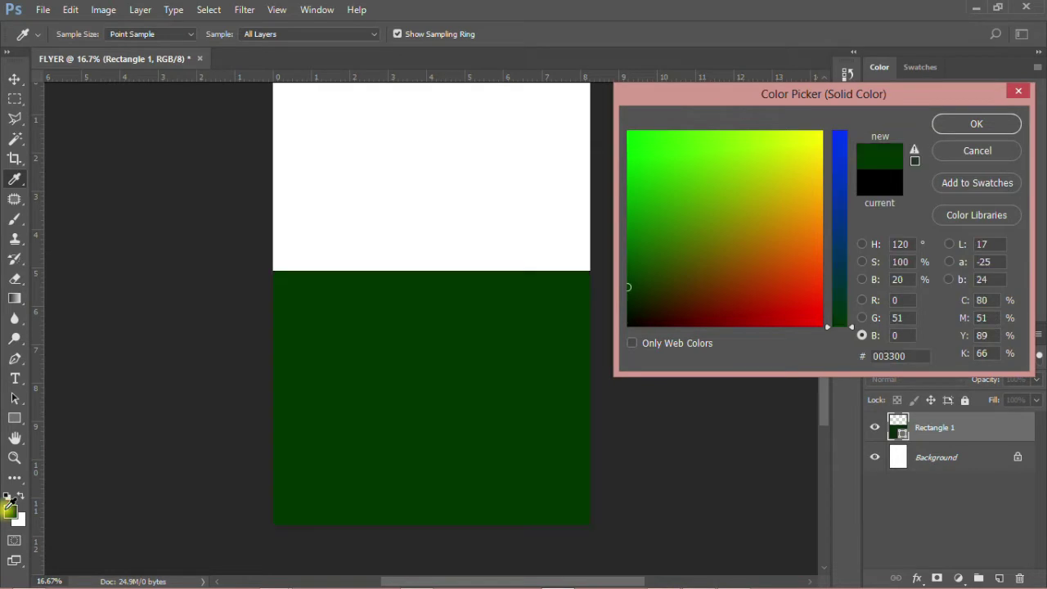
pyautogui.click(947, 122)
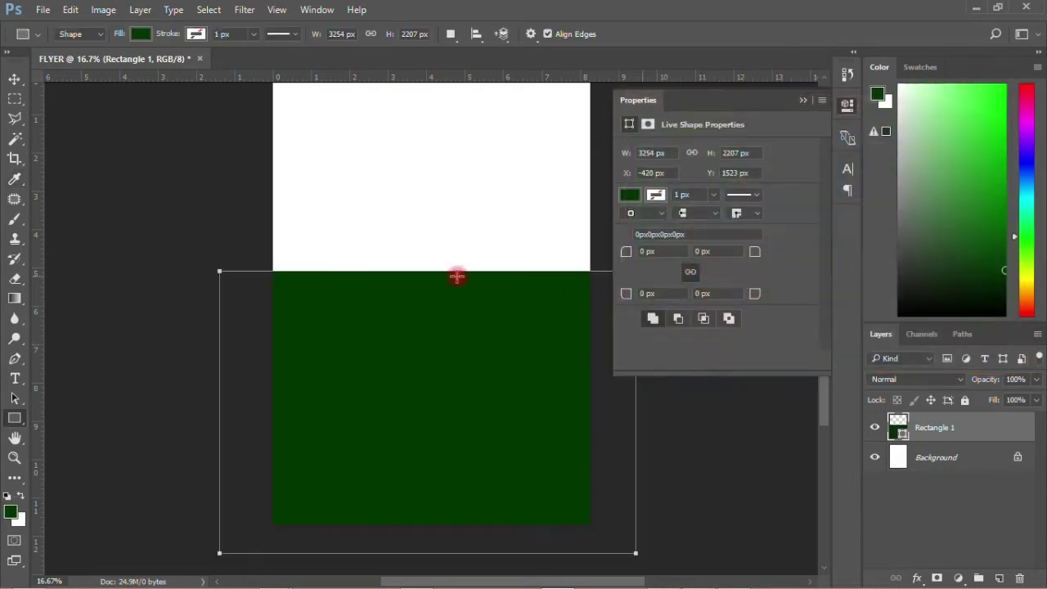
pyautogui.click(15, 79)
pyautogui.click(151, 169)
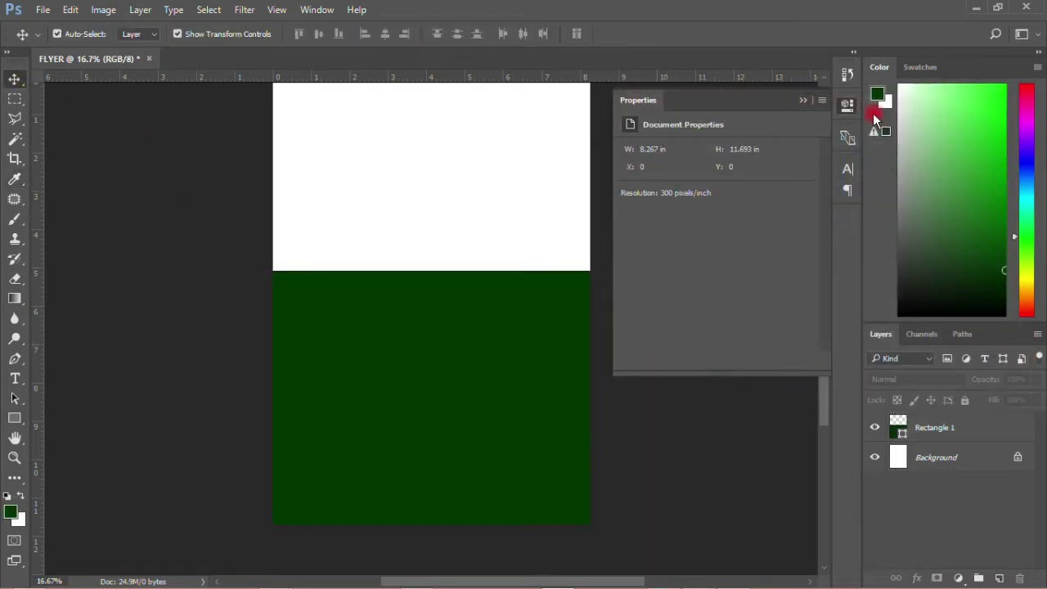
pyautogui.click(847, 108)
# - Warp the green rectangle by raising both upper corners so its top edge dips in the middle, and move it further down the page
pyautogui.click(509, 367)
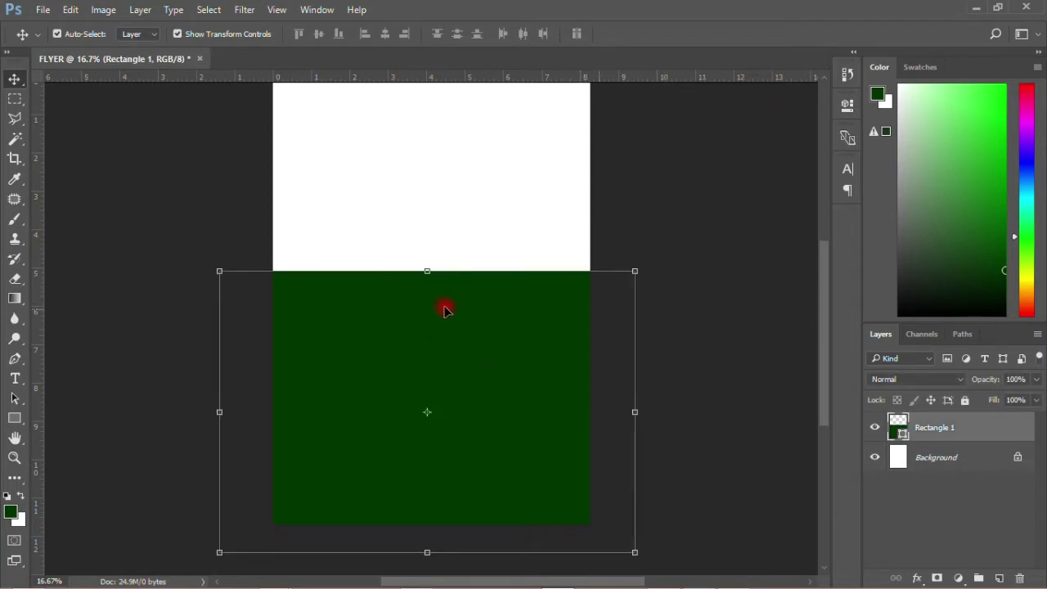
pyautogui.click(71, 9)
pyautogui.click(151, 328)
pyautogui.click(430, 306)
pyautogui.rightClick(422, 289)
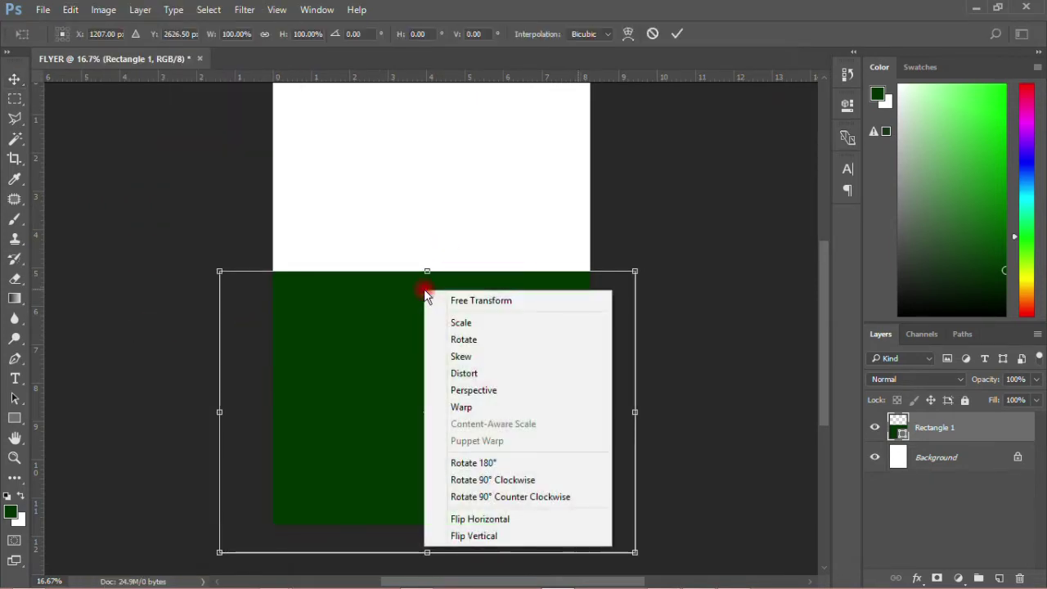
pyautogui.click(462, 407)
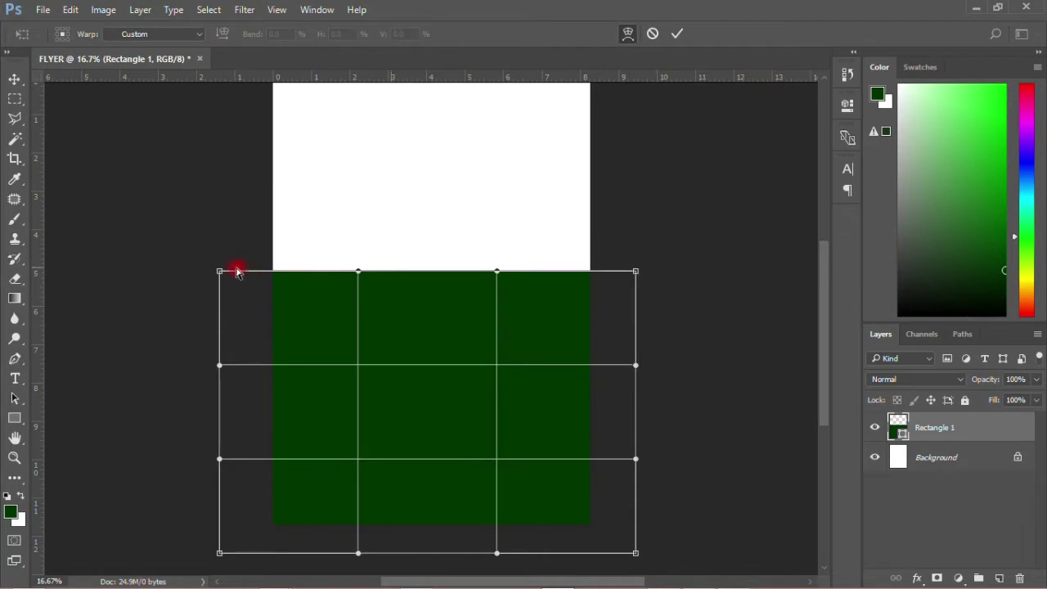
pyautogui.moveTo(220, 271); pyautogui.dragTo(227, 172)
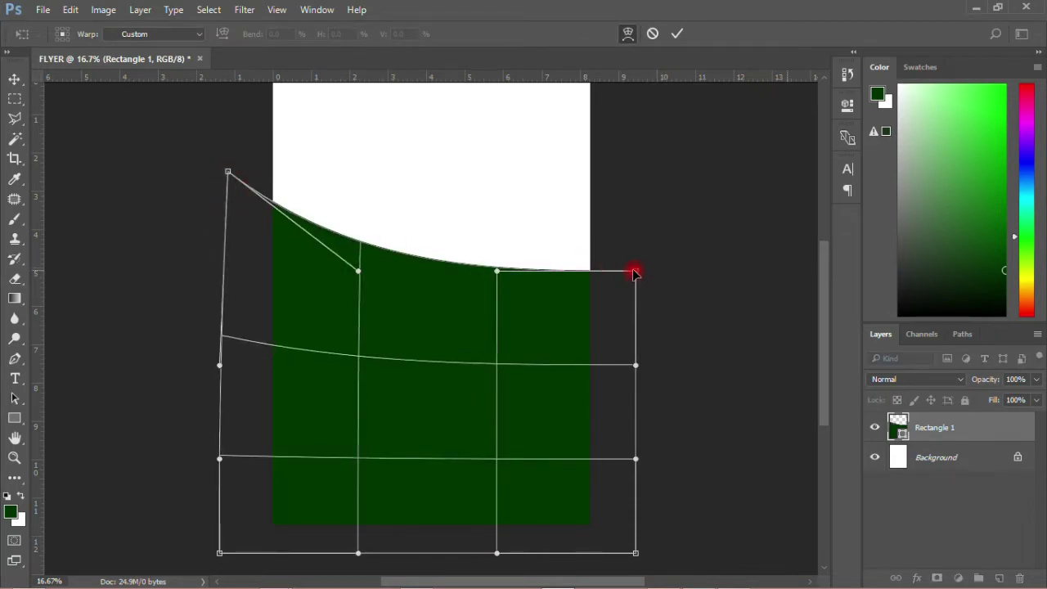
pyautogui.moveTo(635, 271); pyautogui.dragTo(630, 180)
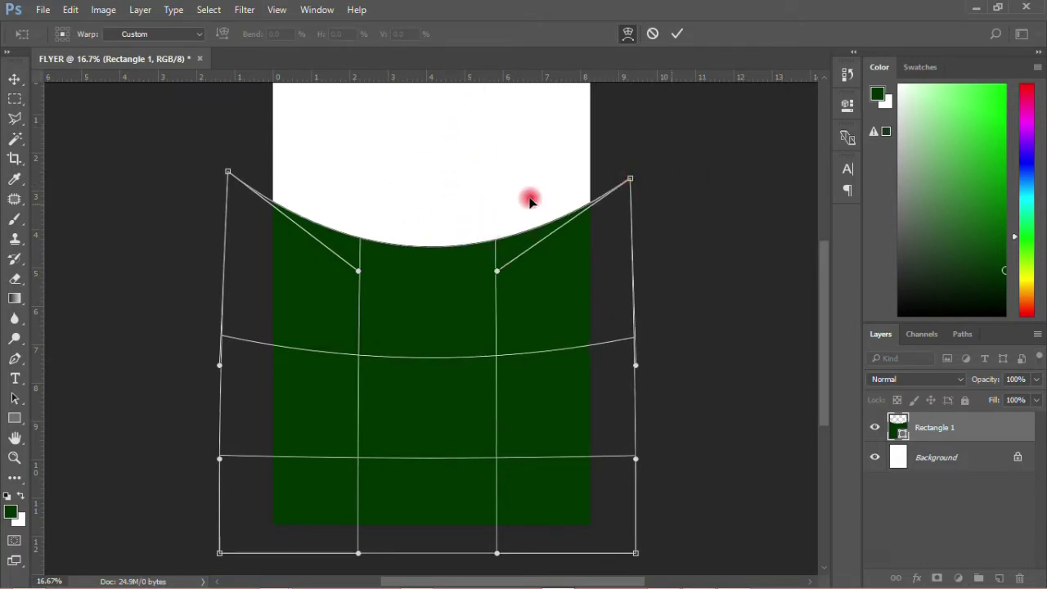
pyautogui.click(677, 34)
pyautogui.click(710, 311)
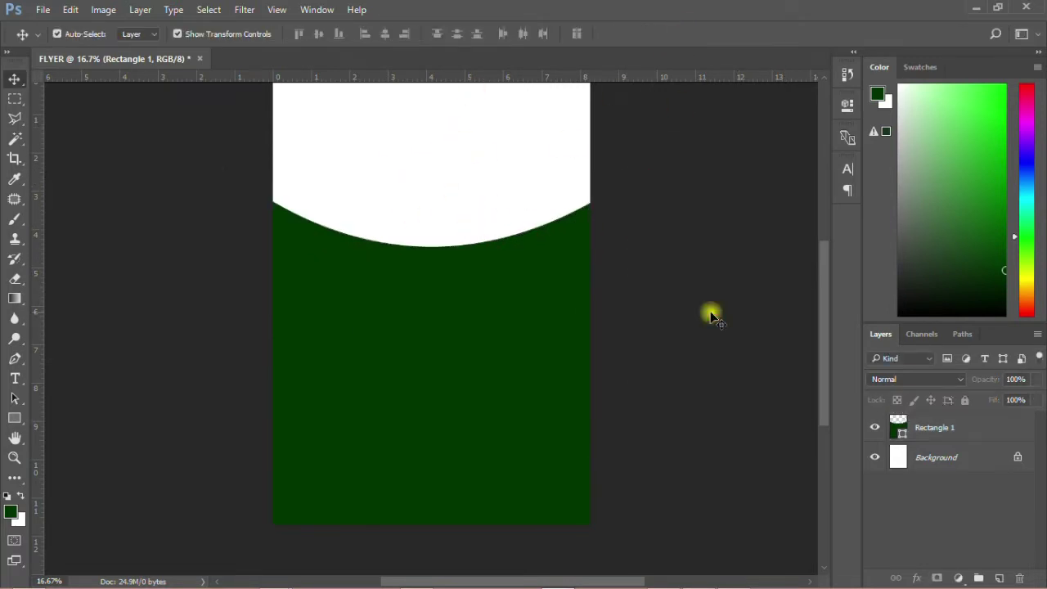
pyautogui.moveTo(456, 317); pyautogui.dragTo(460, 382)
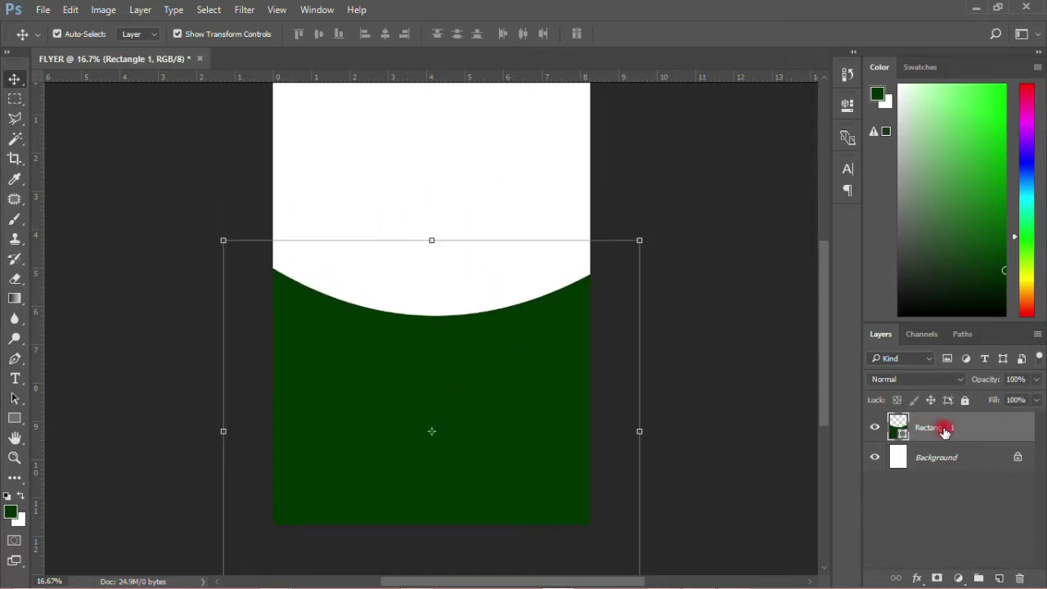
# - Duplicate the curved green rectangle layer and fill the copy with white ffffff
pyautogui.rightClick(951, 429)
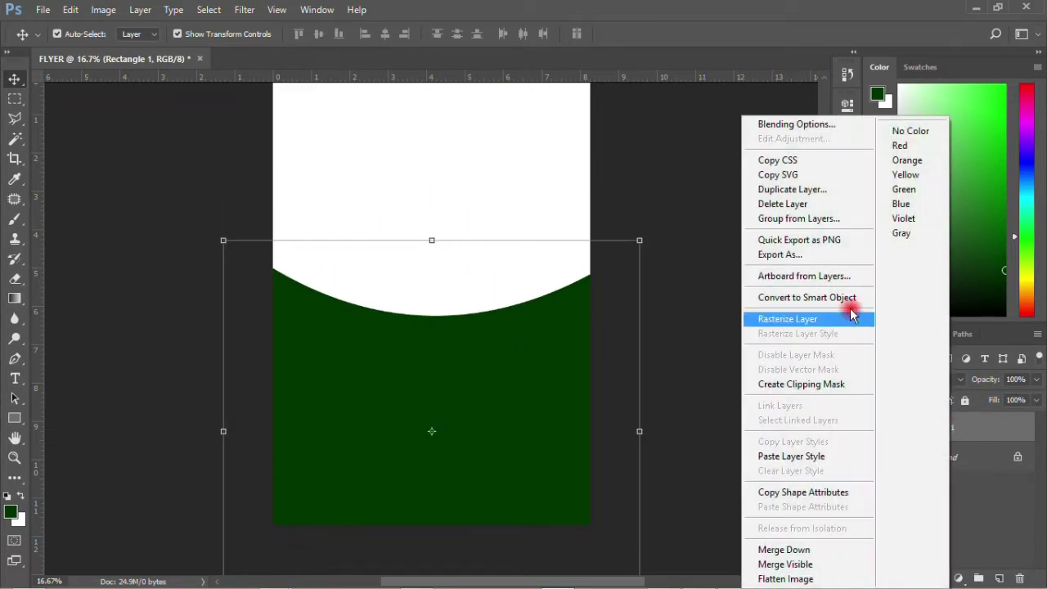
pyautogui.click(795, 181)
pyautogui.click(660, 166)
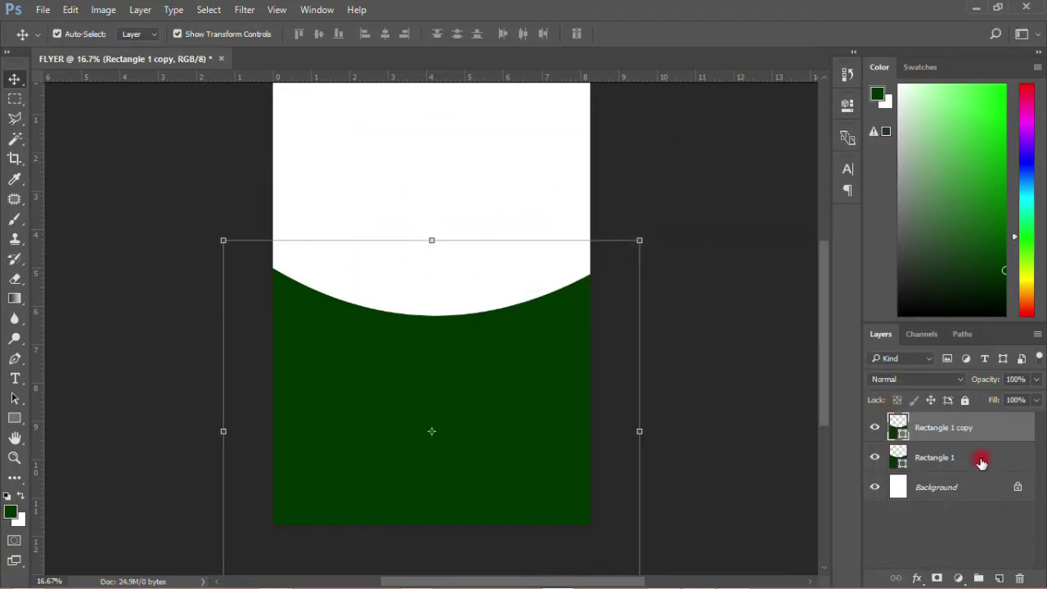
pyautogui.click(900, 432)
pyautogui.doubleClick(902, 435)
pyautogui.click(539, 171)
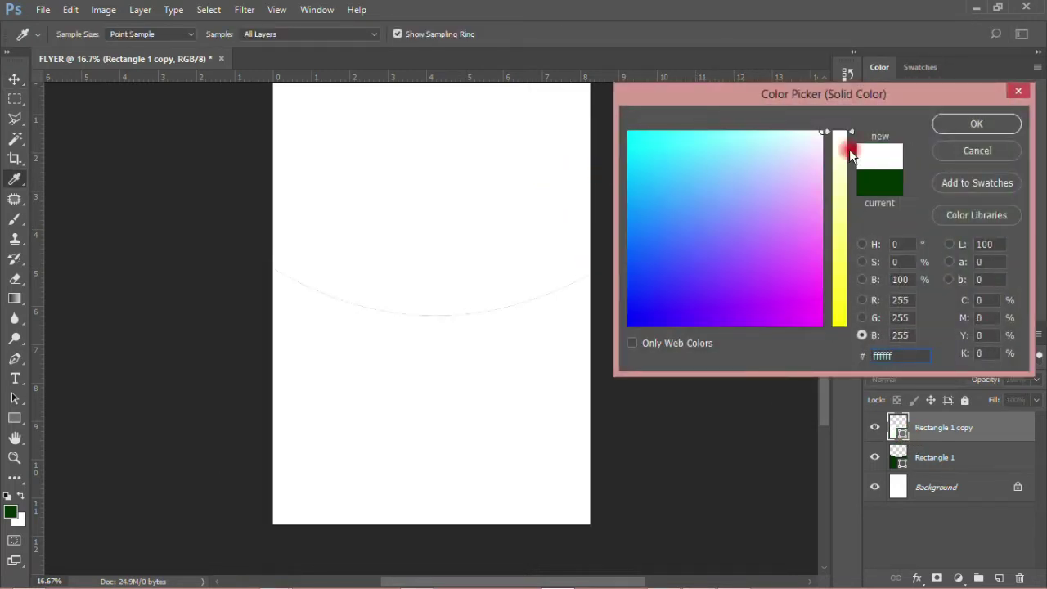
pyautogui.click(949, 131)
# - Place the white copy beneath the green rectangle in the layer order and shift it slightly upward
pyautogui.moveTo(961, 427); pyautogui.dragTo(968, 463)
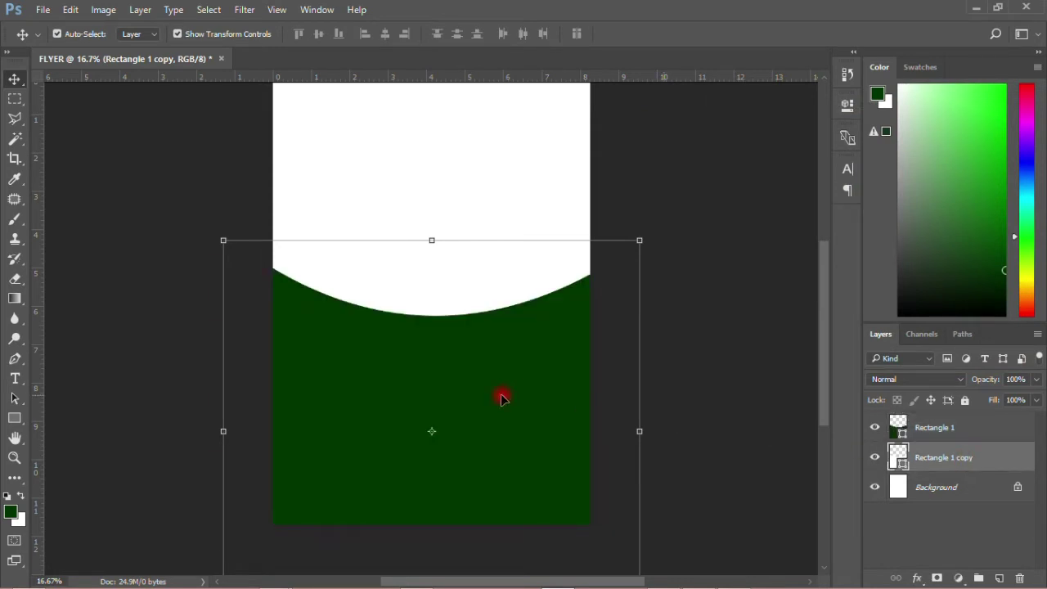
pyautogui.moveTo(435, 379); pyautogui.dragTo(433, 350)
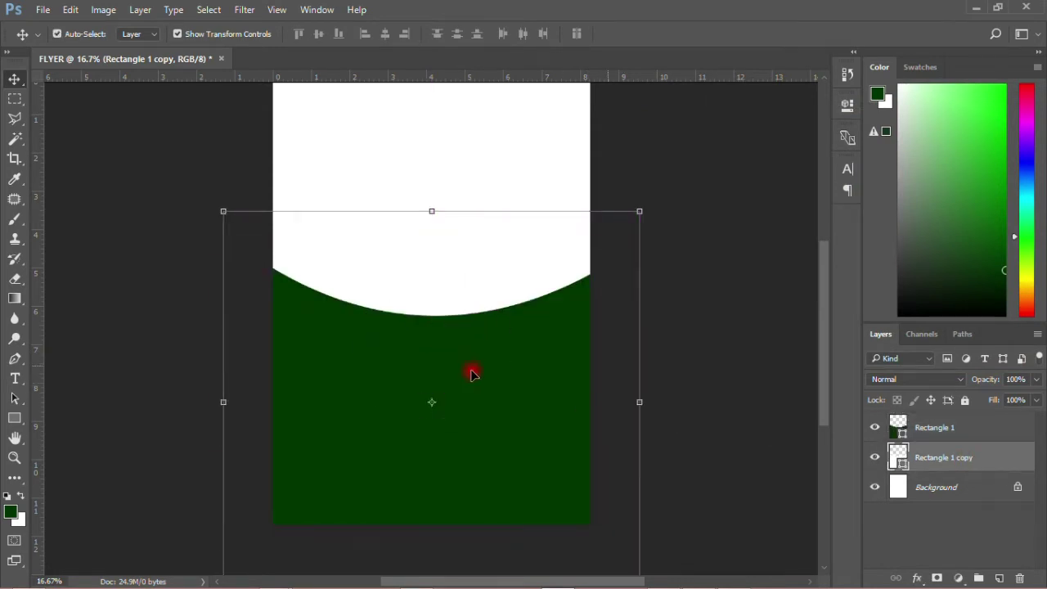
# - Place burger image 03 as a linked file just above the Background layer, scaled to about 34% and positioned over the curved edge
pyautogui.click(927, 489)
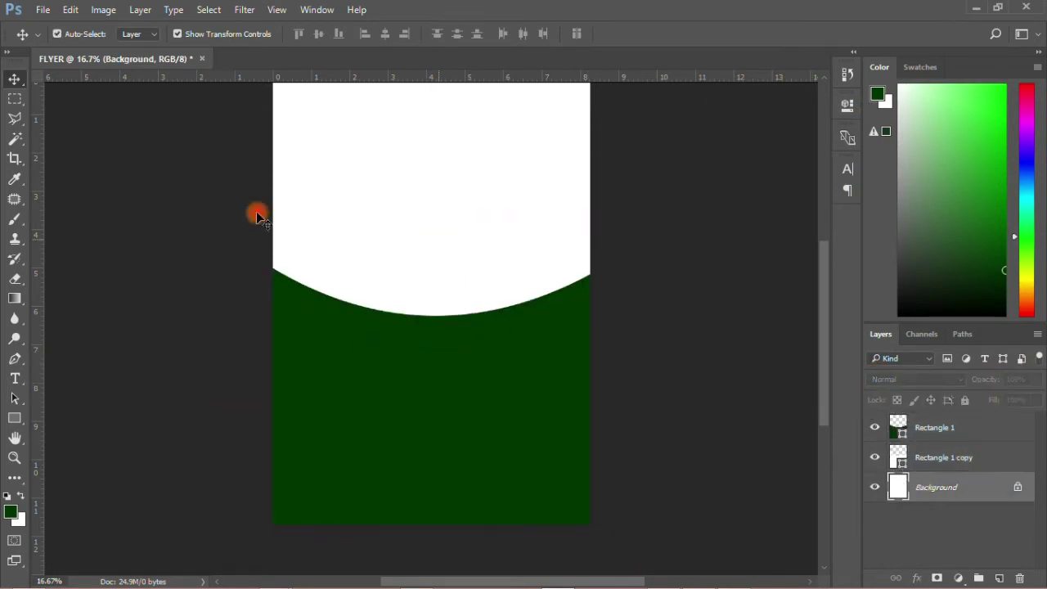
pyautogui.click(42, 10)
pyautogui.click(95, 313)
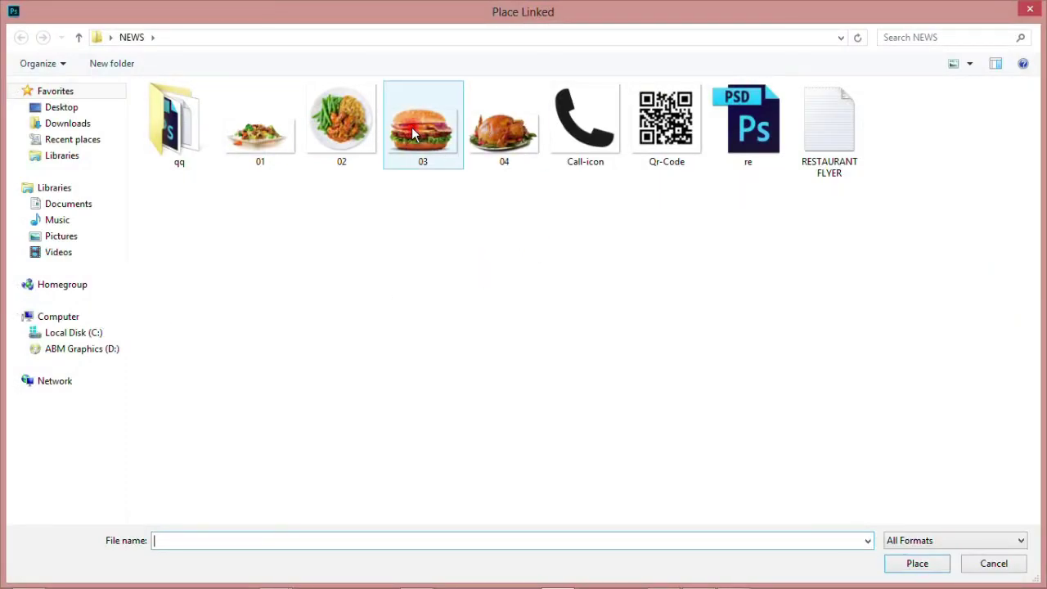
pyautogui.doubleClick(411, 127)
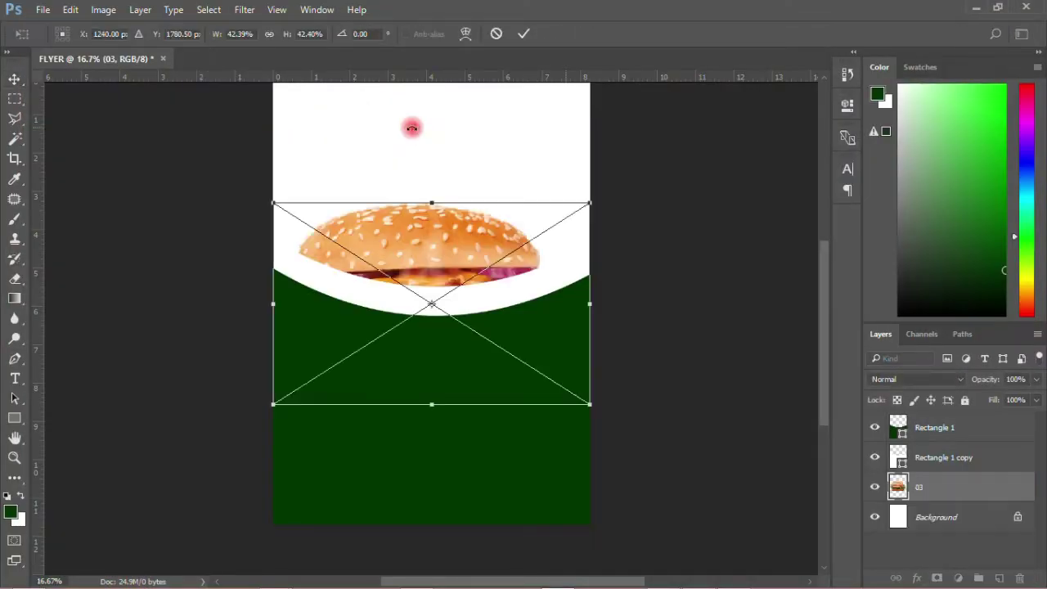
pyautogui.moveTo(423, 238); pyautogui.dragTo(433, 132)
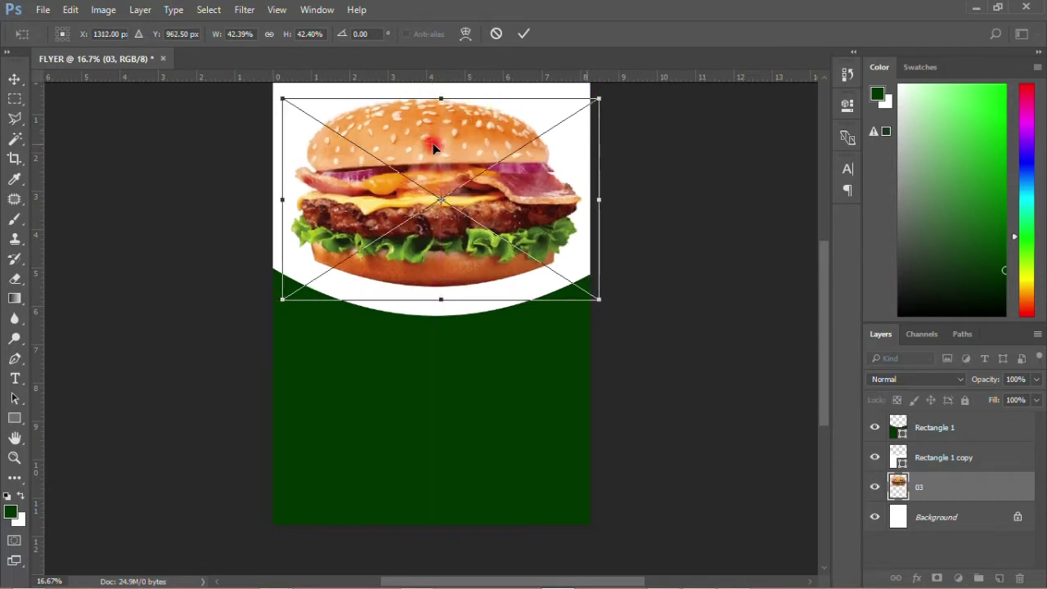
pyautogui.moveTo(597, 97); pyautogui.dragTo(561, 113)
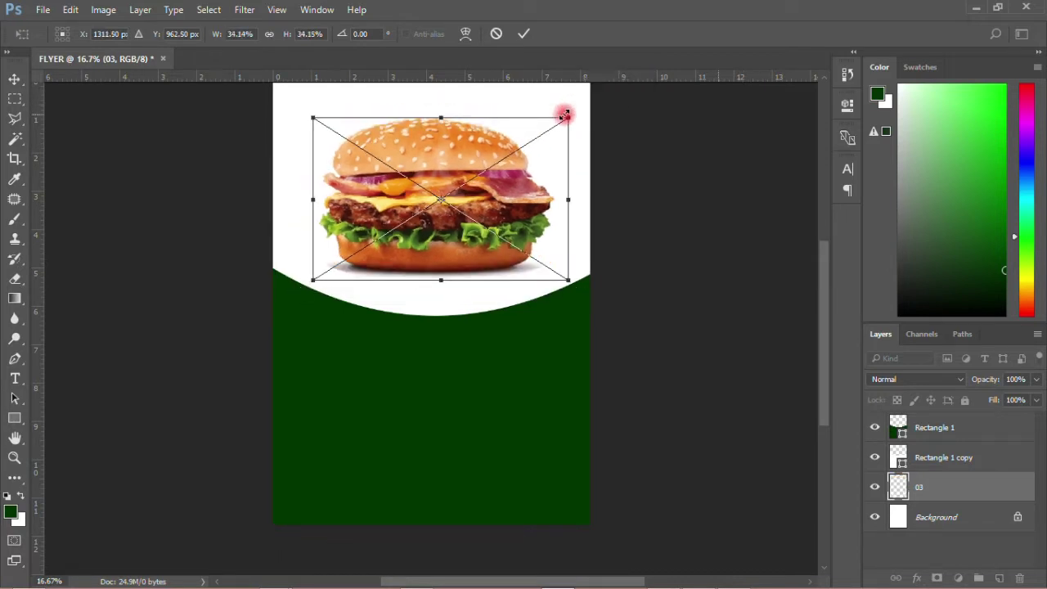
pyautogui.click(524, 31)
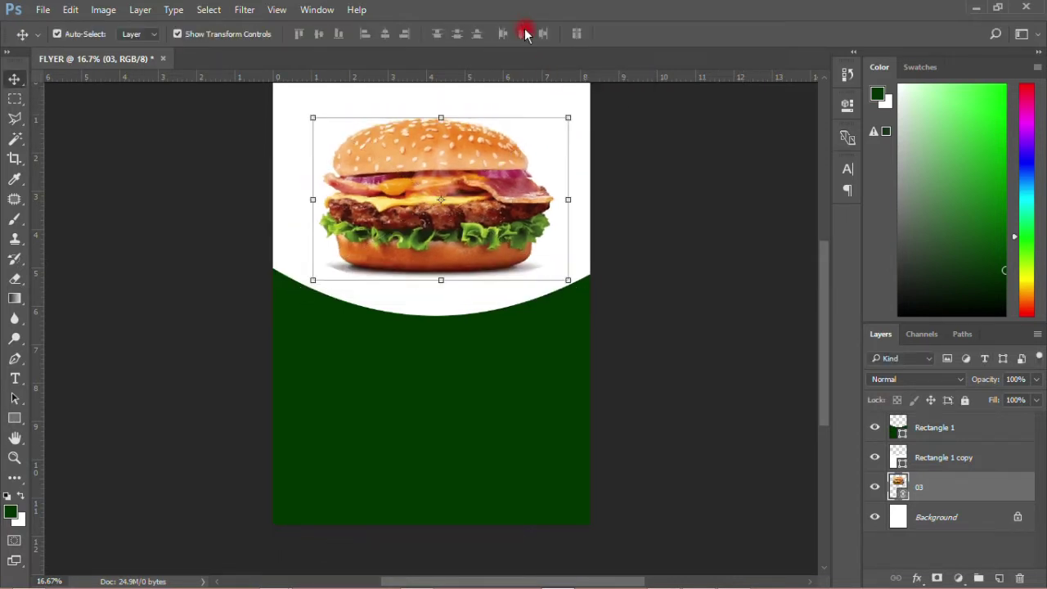
pyautogui.click(679, 266)
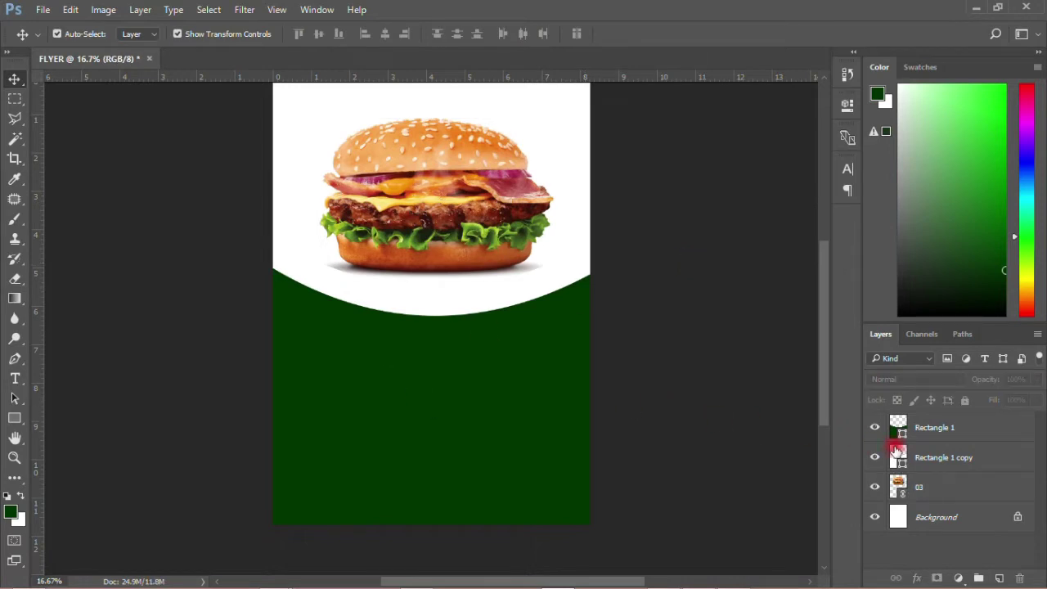
# - Move the green rectangle and its white copy together slightly down the page, leaving more space beneath the burger
pyautogui.click(921, 457)
pyautogui.keyDown('ctrl'); pyautogui.click(924, 437); pyautogui.keyUp('ctrl')
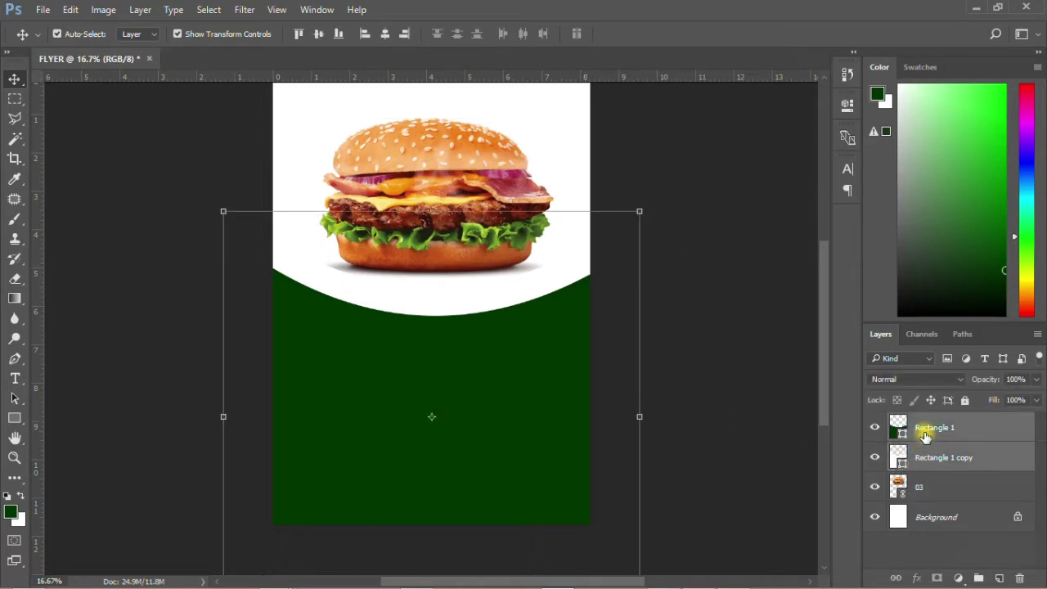
pyautogui.moveTo(458, 386); pyautogui.dragTo(458, 413)
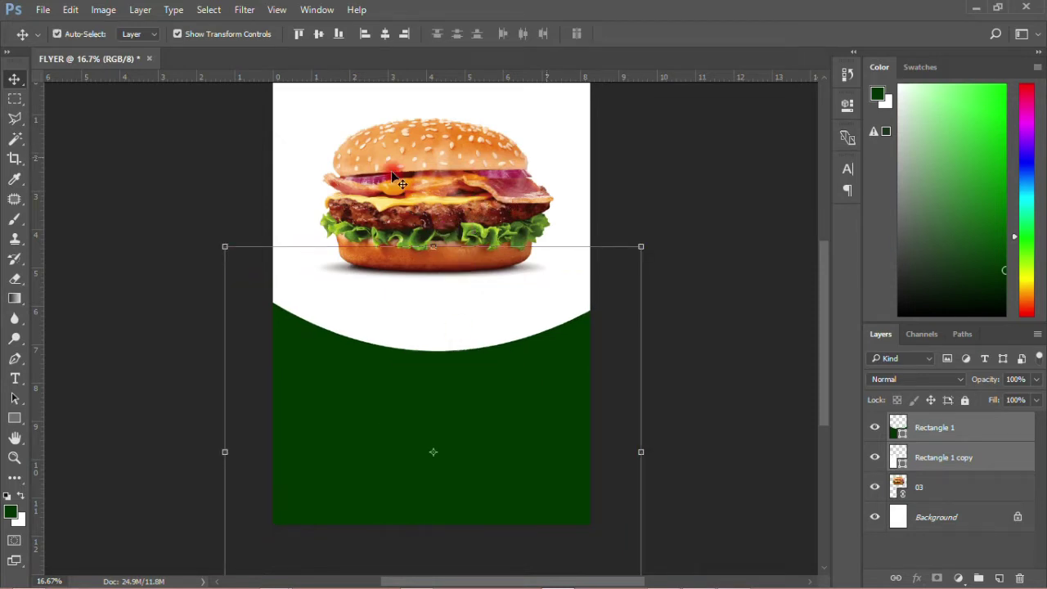
pyautogui.click(696, 209)
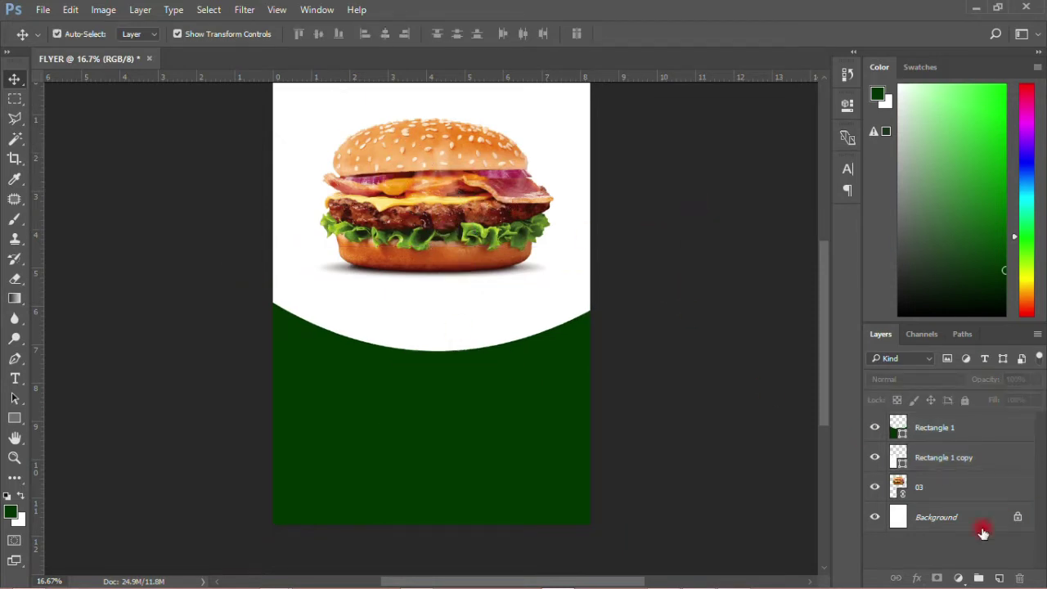
# - Add a gradient fill layer just above the Background layer and load the Violet, Orange preset for it
pyautogui.click(940, 518)
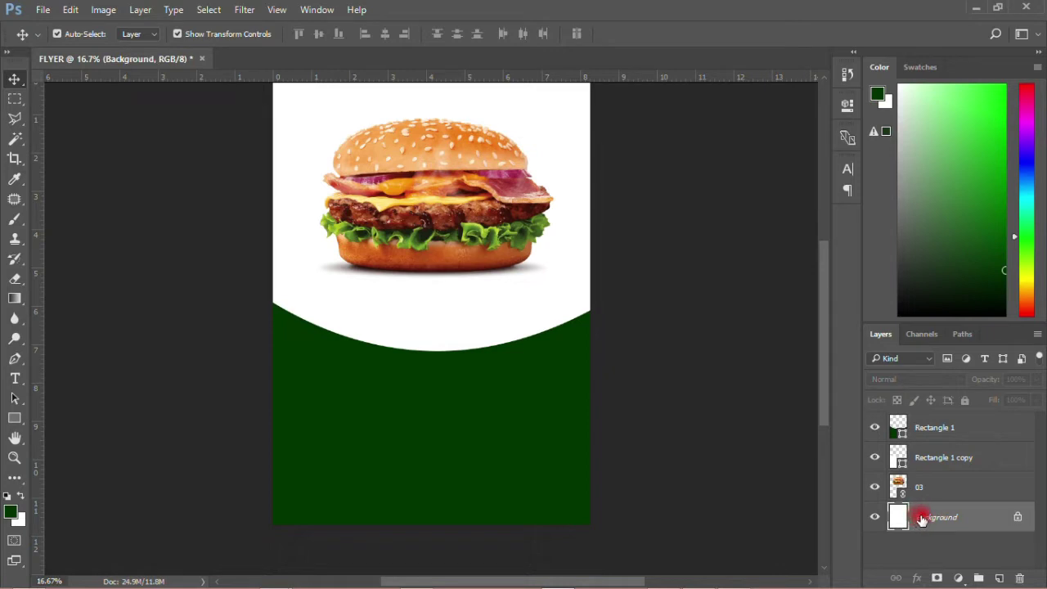
pyautogui.click(957, 578)
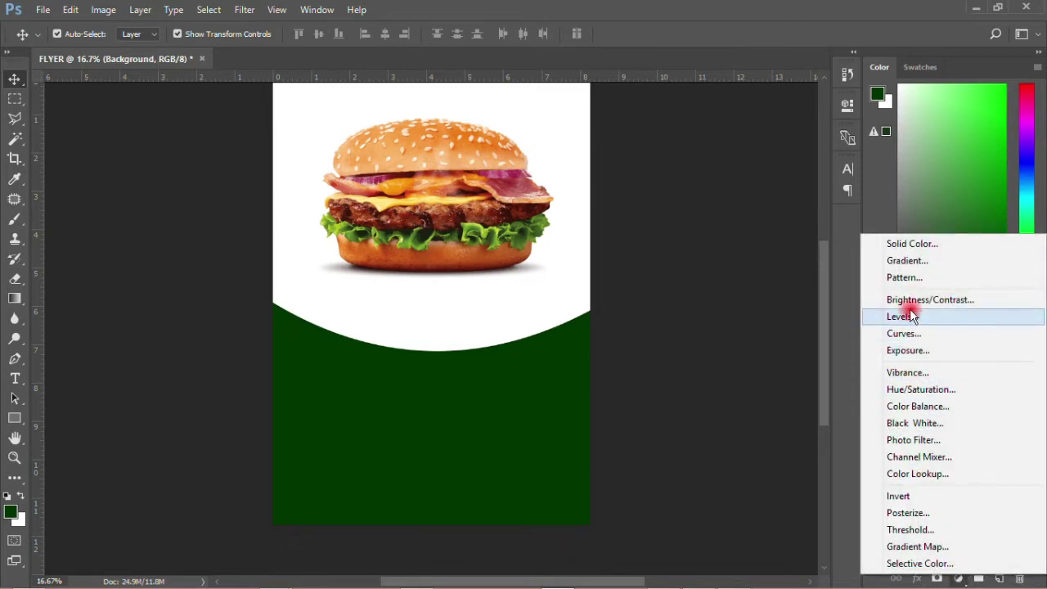
pyautogui.click(904, 261)
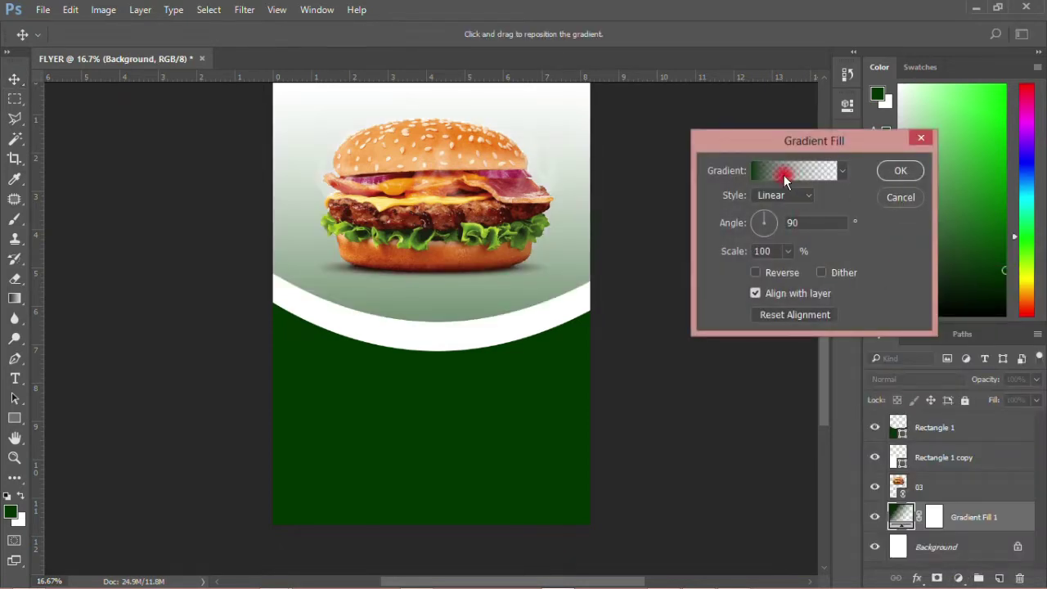
pyautogui.click(787, 172)
pyautogui.click(804, 189)
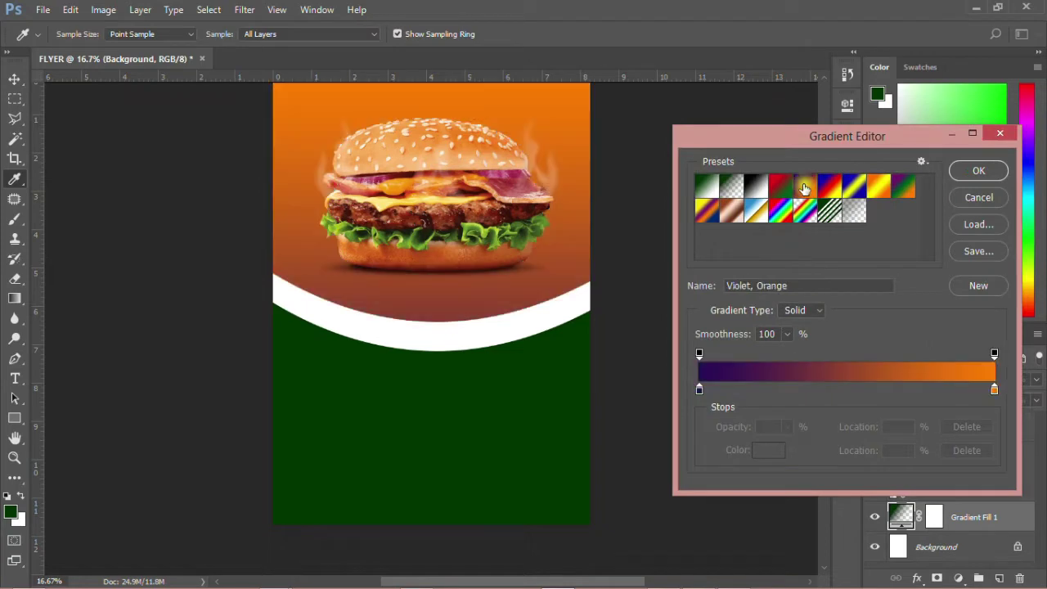
# - Change the gradient's violet stop to web-safe yellow ffcc00 and apply the linear yellow-to-orange fill
pyautogui.doubleClick(700, 390)
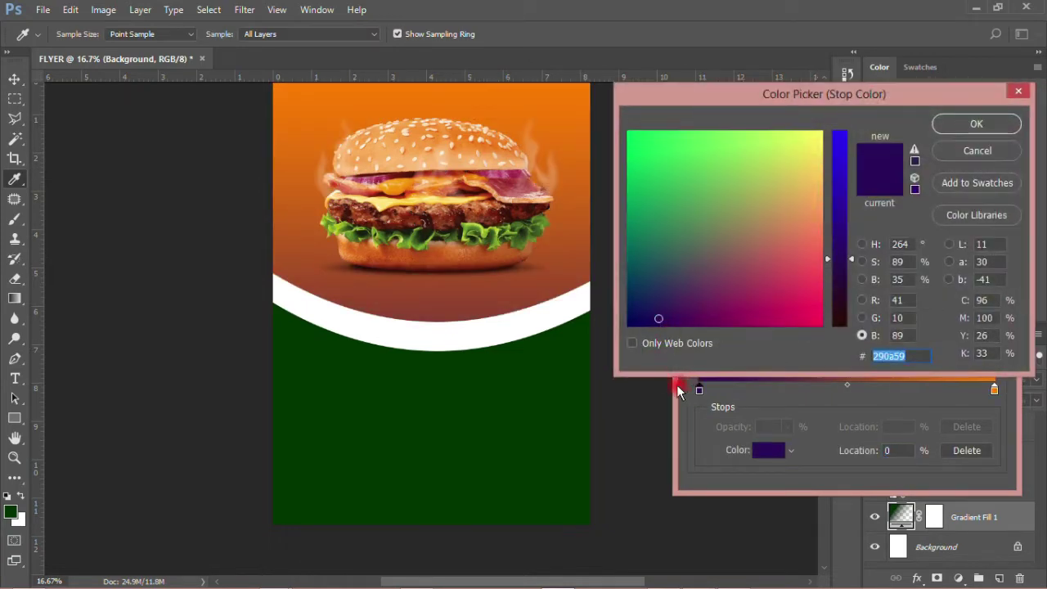
pyautogui.click(658, 343)
pyautogui.click(210, 327)
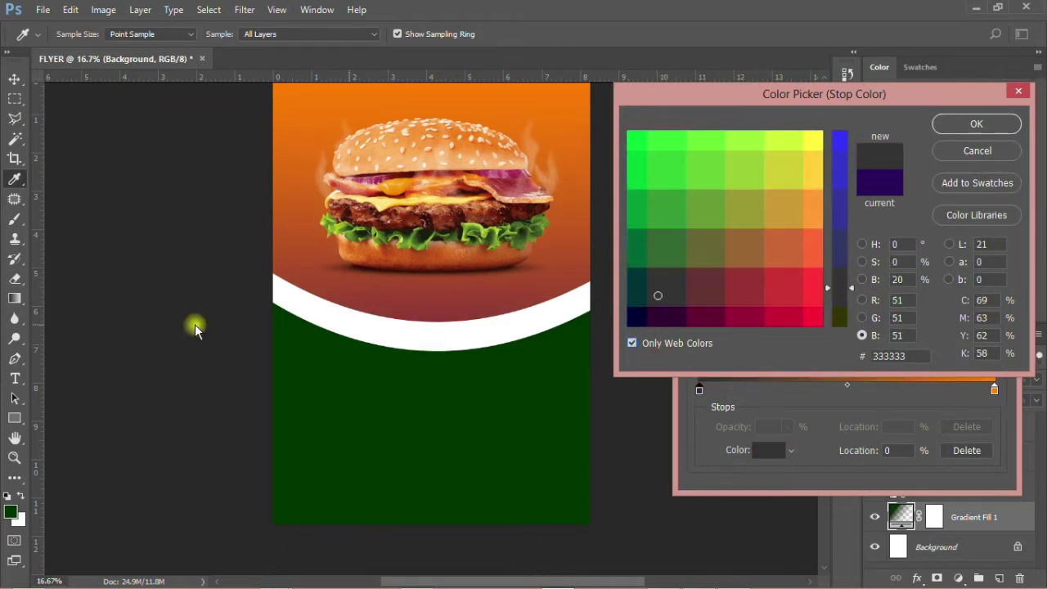
pyautogui.click(222, 348)
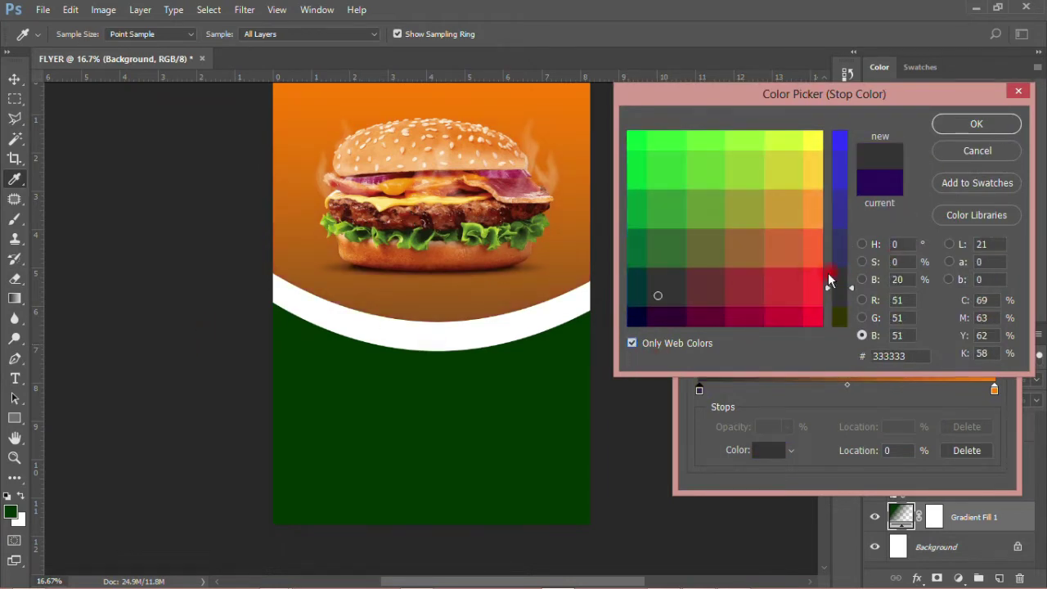
pyautogui.click(816, 211)
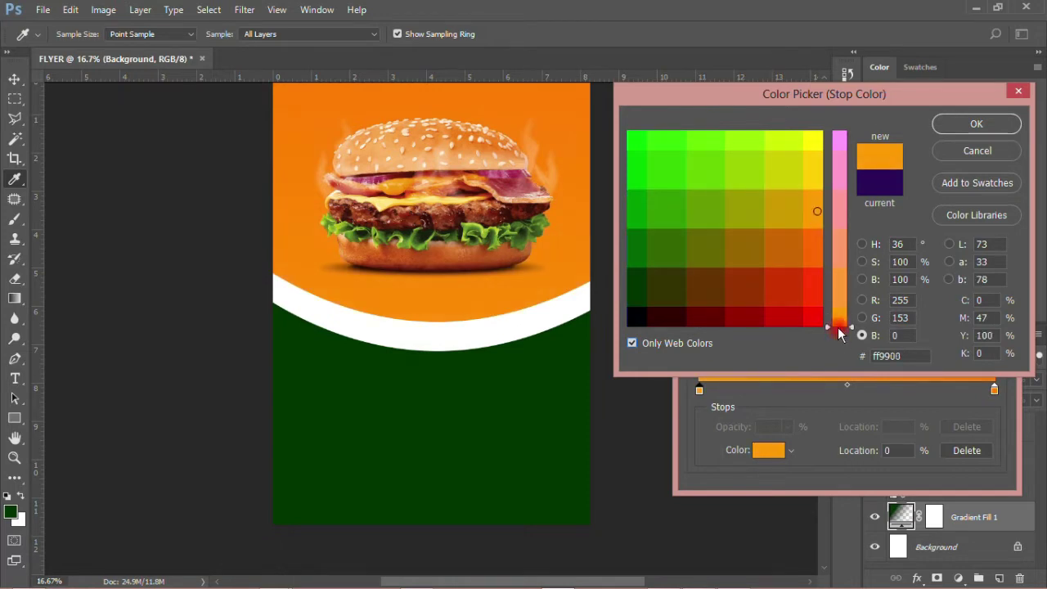
pyautogui.click(815, 176)
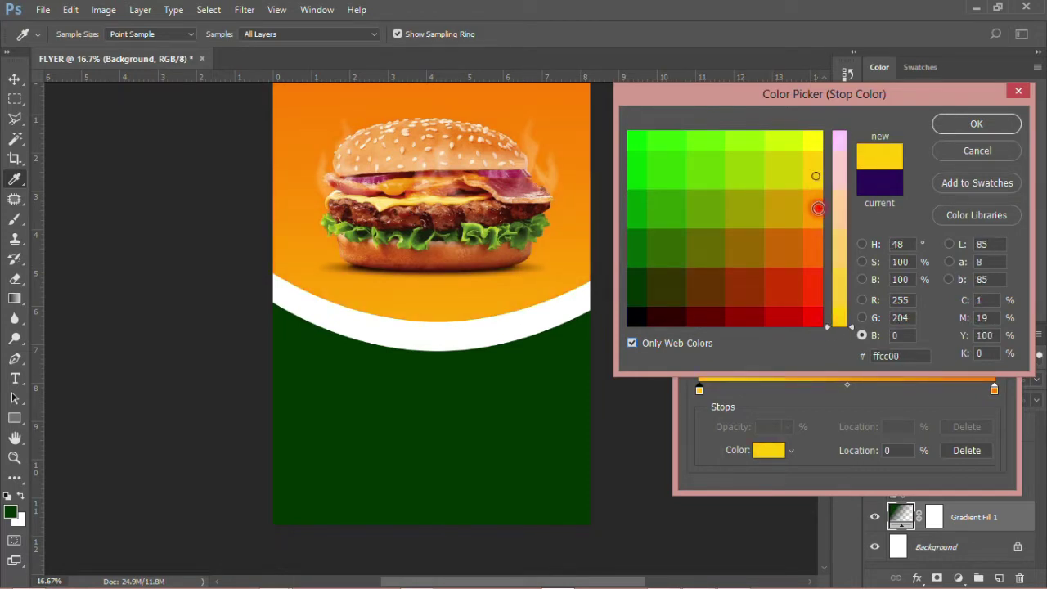
pyautogui.click(937, 123)
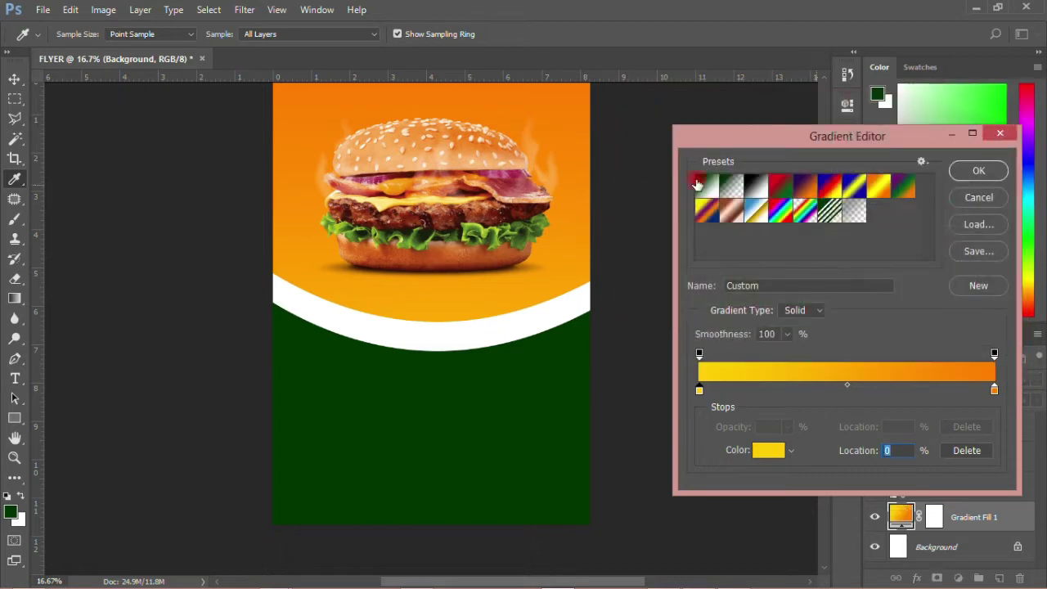
pyautogui.click(969, 176)
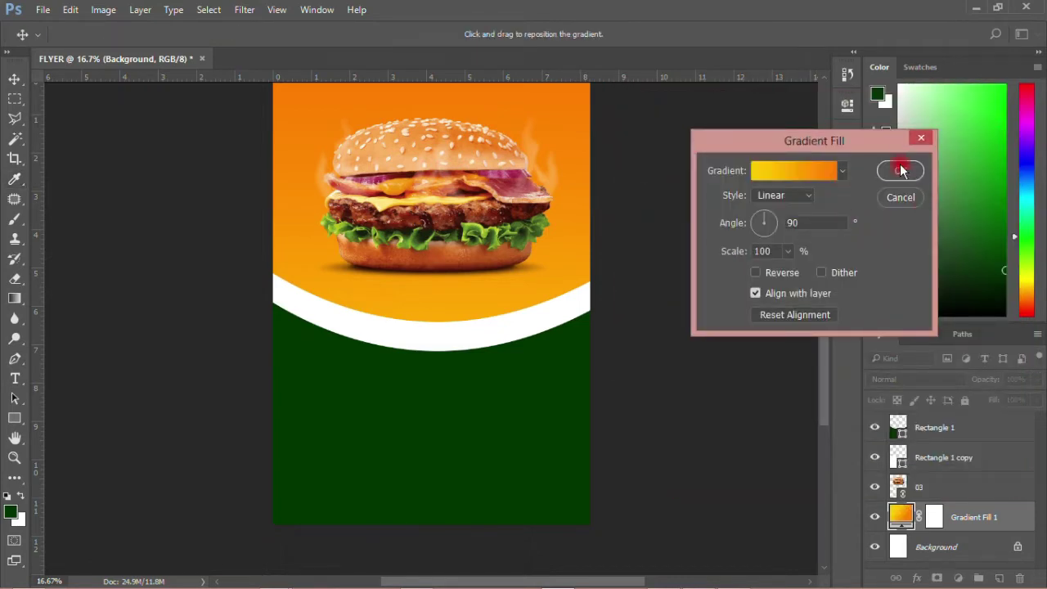
pyautogui.click(901, 170)
# - Rotate the white curved copy about 8° counter-clockwise and shift it upward, widening the white band at its right end
pyautogui.scroll(-2, 435, 305)
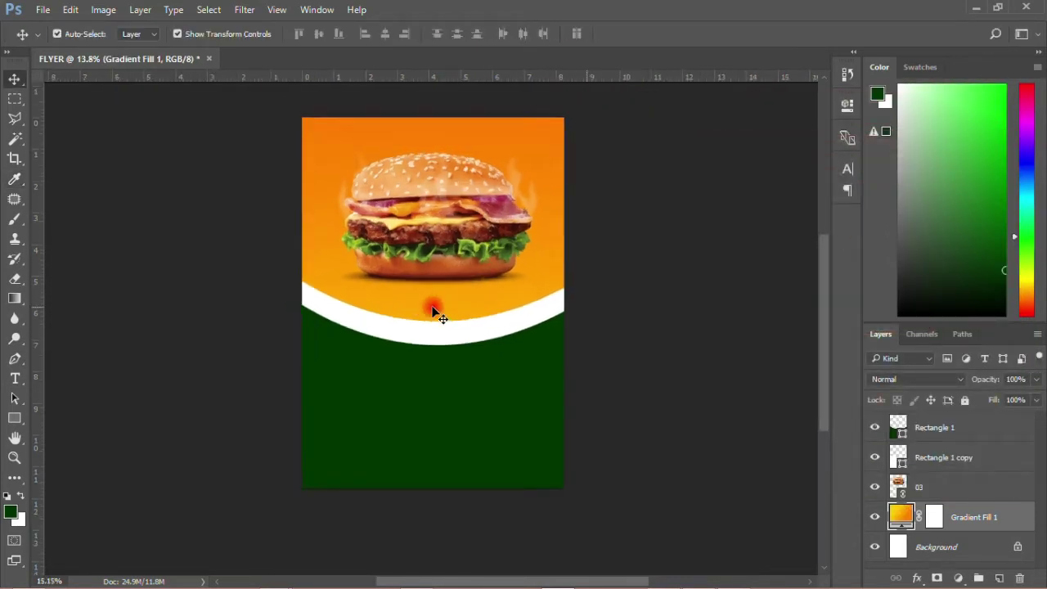
pyautogui.scroll(1, 434, 311)
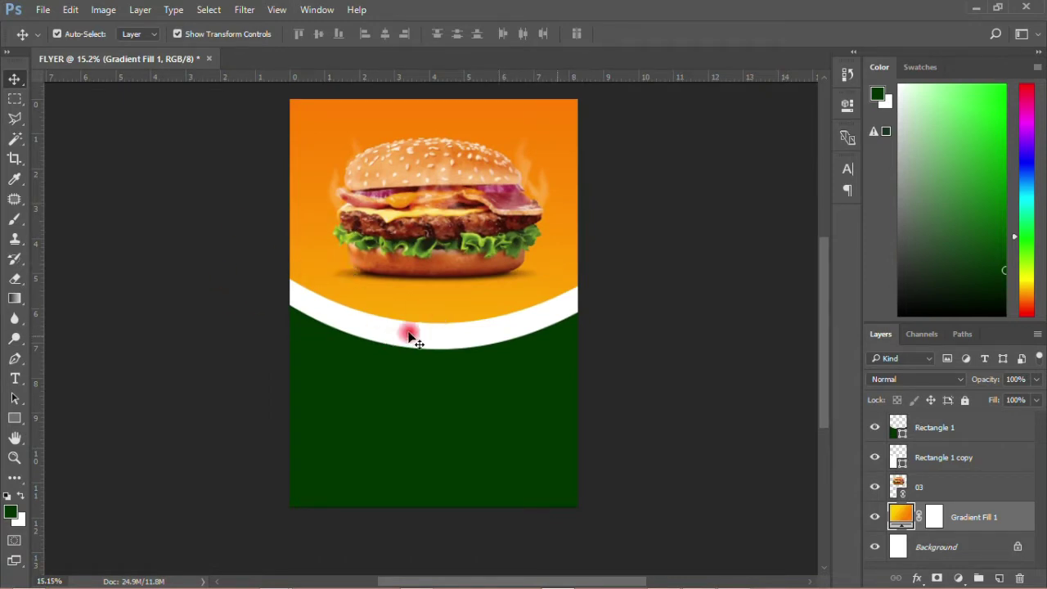
pyautogui.click(433, 340)
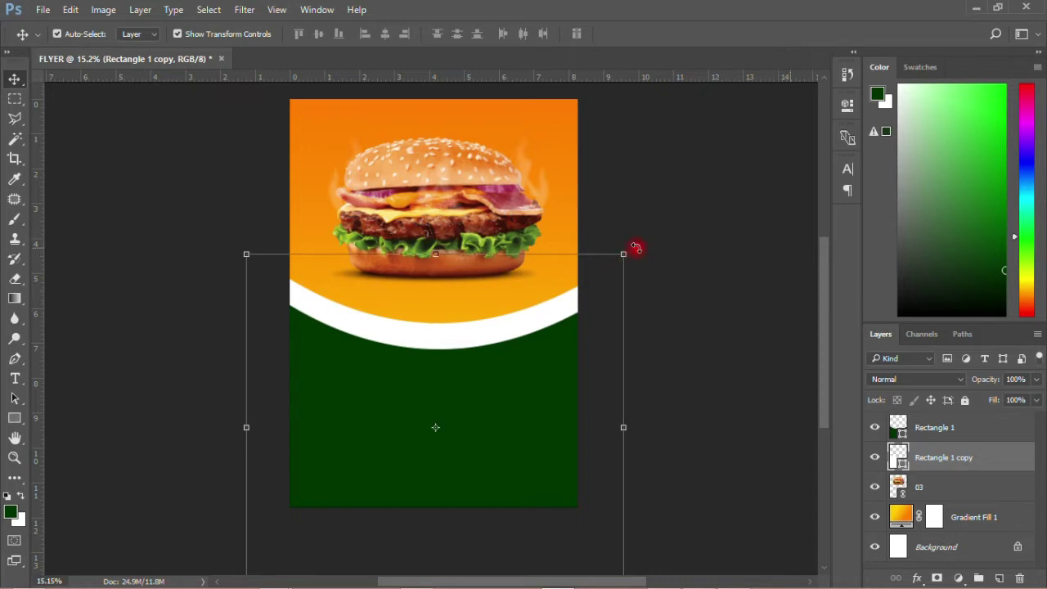
pyautogui.moveTo(636, 247); pyautogui.dragTo(624, 202)
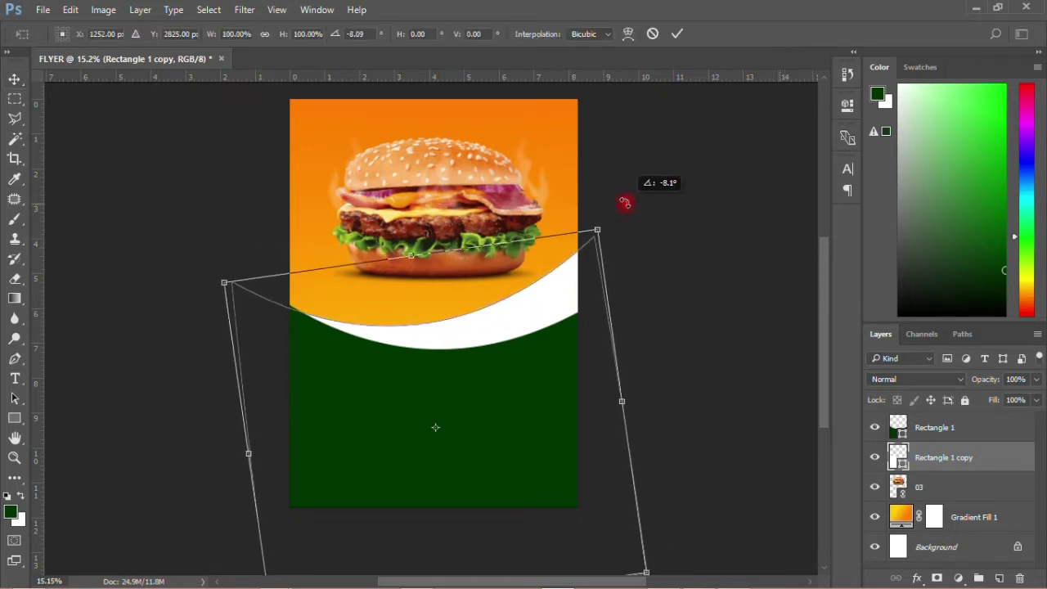
pyautogui.moveTo(551, 303); pyautogui.dragTo(558, 271)
pyautogui.click(677, 34)
pyautogui.click(738, 294)
# - Move the green rectangle up toward the white curve and fine-tune the white copy's rotation
pyautogui.click(401, 469)
pyautogui.moveTo(441, 418); pyautogui.dragTo(439, 388)
pyautogui.click(777, 169)
pyautogui.click(538, 262)
pyautogui.moveTo(653, 198)
pyautogui.mouseDown()
pyautogui.moveTo(665, 189)
pyautogui.moveTo(669, 208)
pyautogui.moveTo(663, 195)
pyautogui.mouseUp()
pyautogui.click(676, 34)
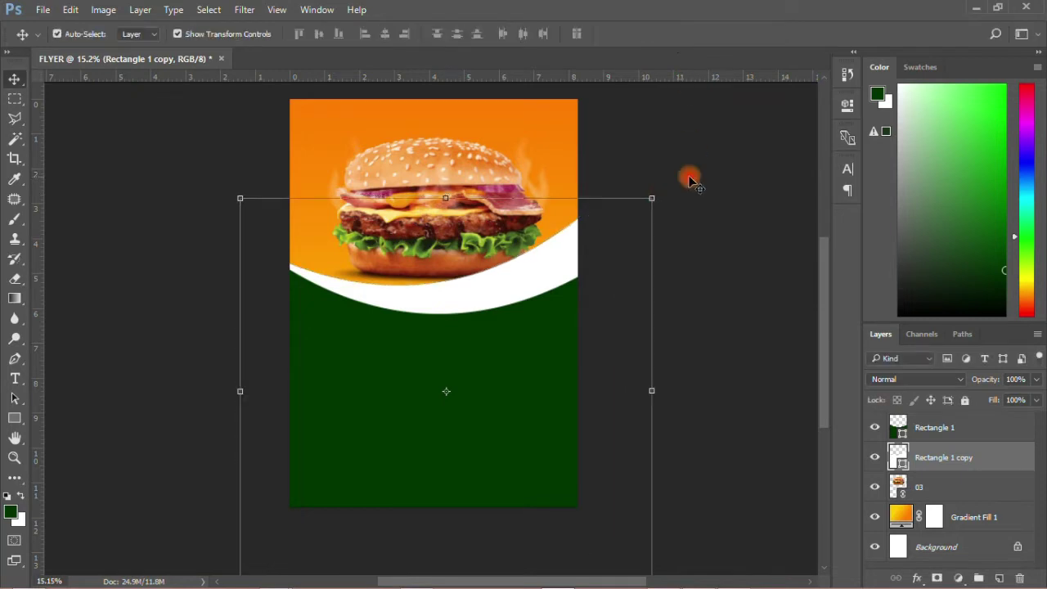
# - Nudge the green rectangle slightly further up to narrow the white band above it
pyautogui.click(499, 335)
pyautogui.moveTo(498, 378); pyautogui.dragTo(501, 378)
pyautogui.moveTo(502, 377); pyautogui.dragTo(502, 372)
pyautogui.click(682, 180)
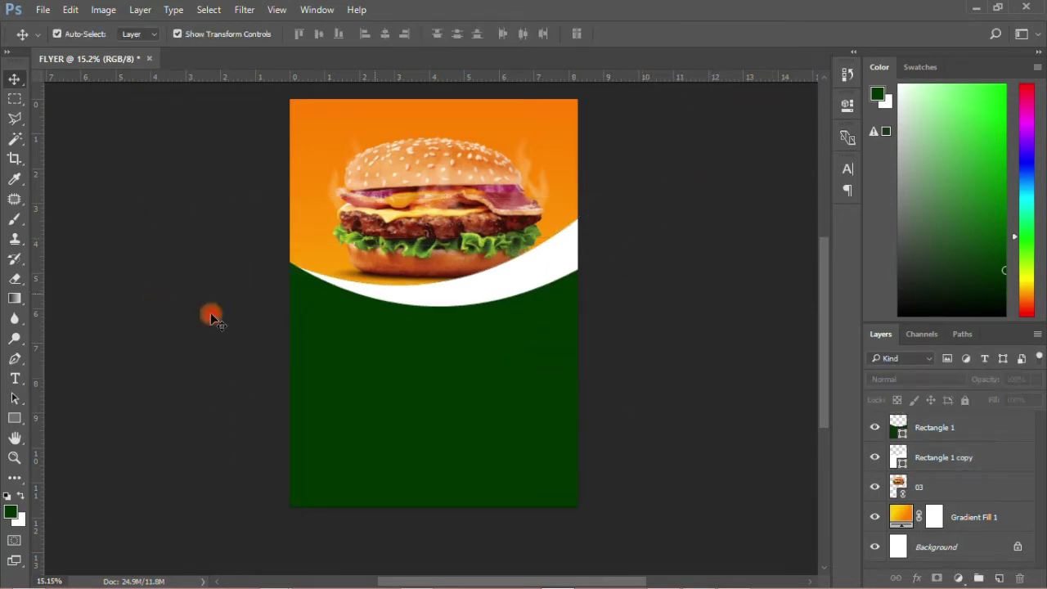
# - Duplicate the green Rectangle 1 layer within the FLYER document
pyautogui.click(344, 364)
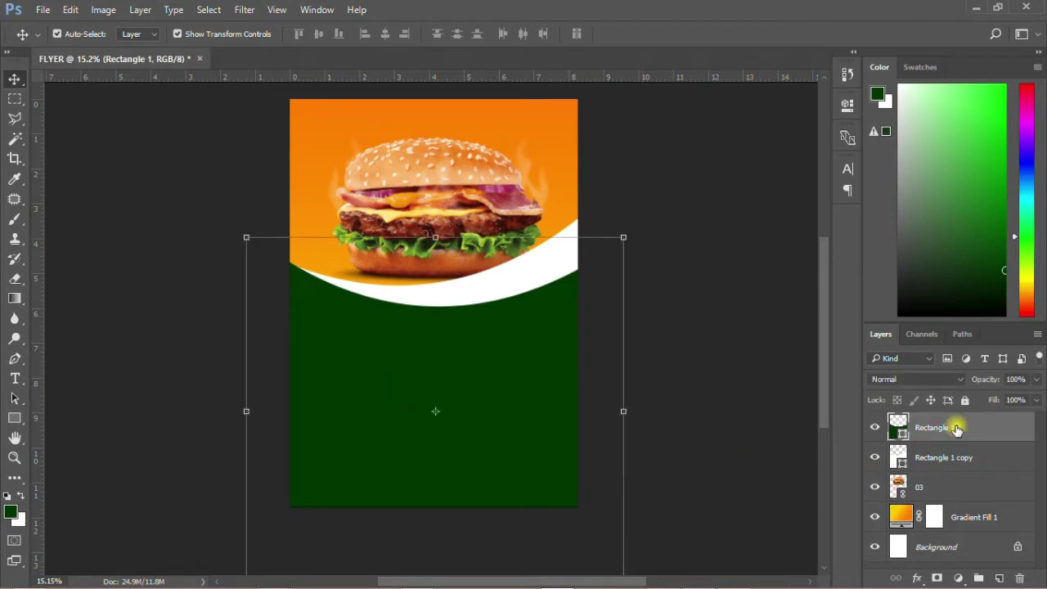
pyautogui.rightClick(957, 428)
pyautogui.click(821, 187)
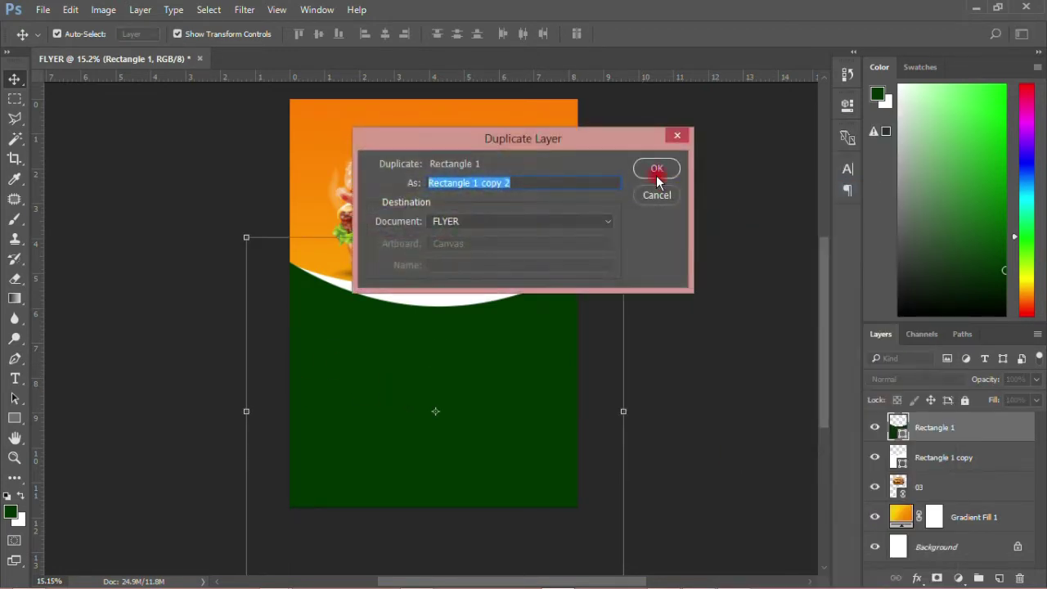
pyautogui.click(656, 169)
# - Remove the new copy's fill and give it a white 20 px stroke
pyautogui.click(15, 418)
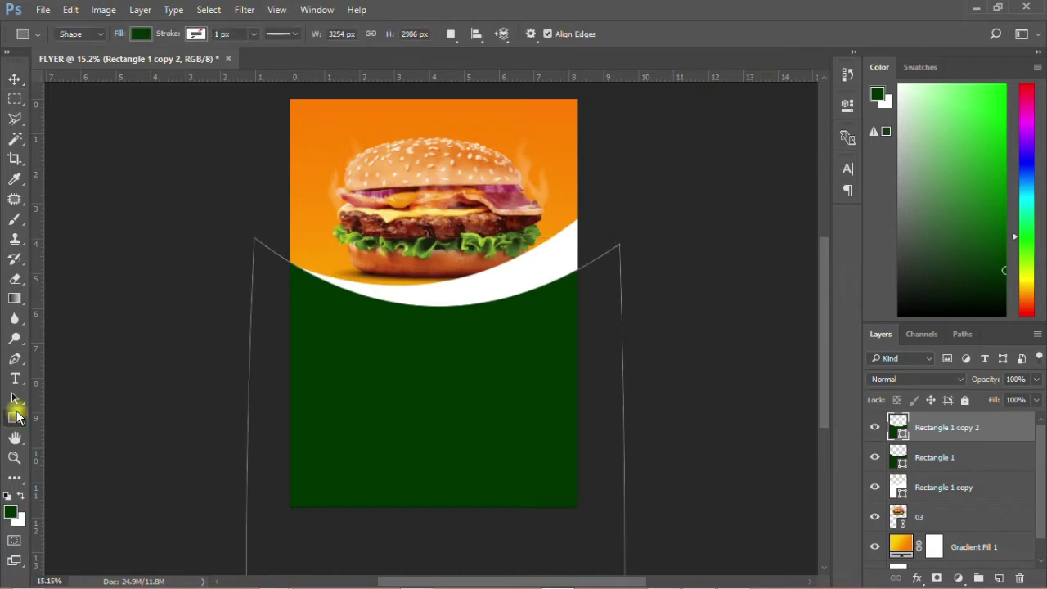
pyautogui.click(139, 33)
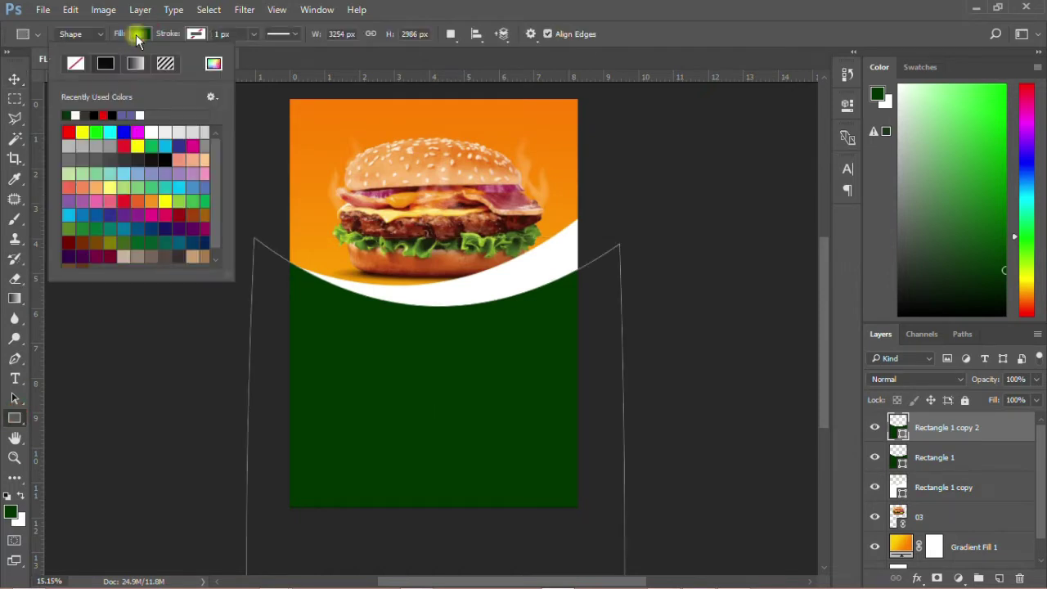
pyautogui.click(76, 63)
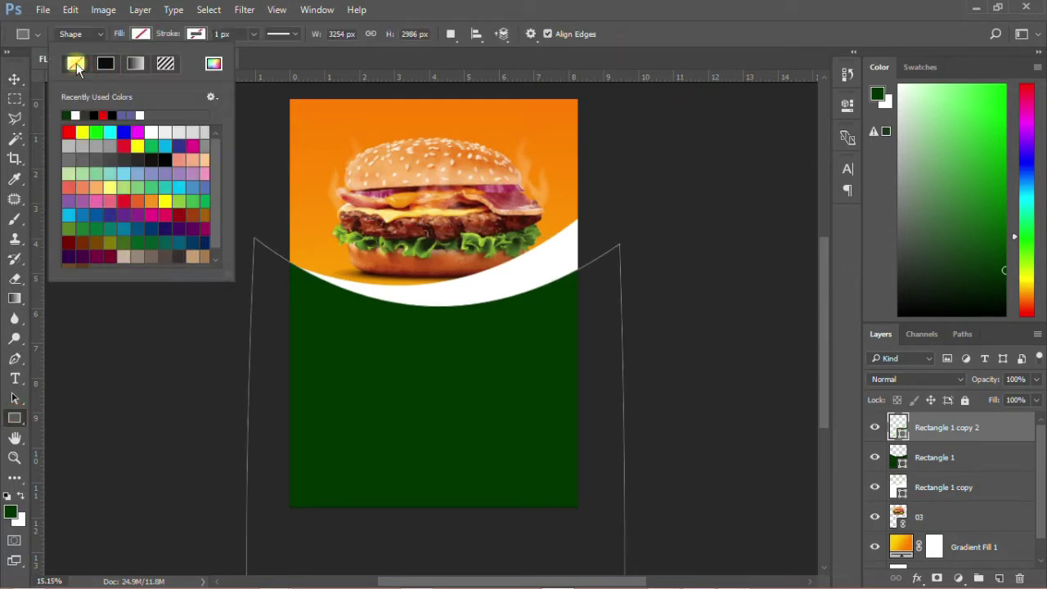
pyautogui.click(201, 37)
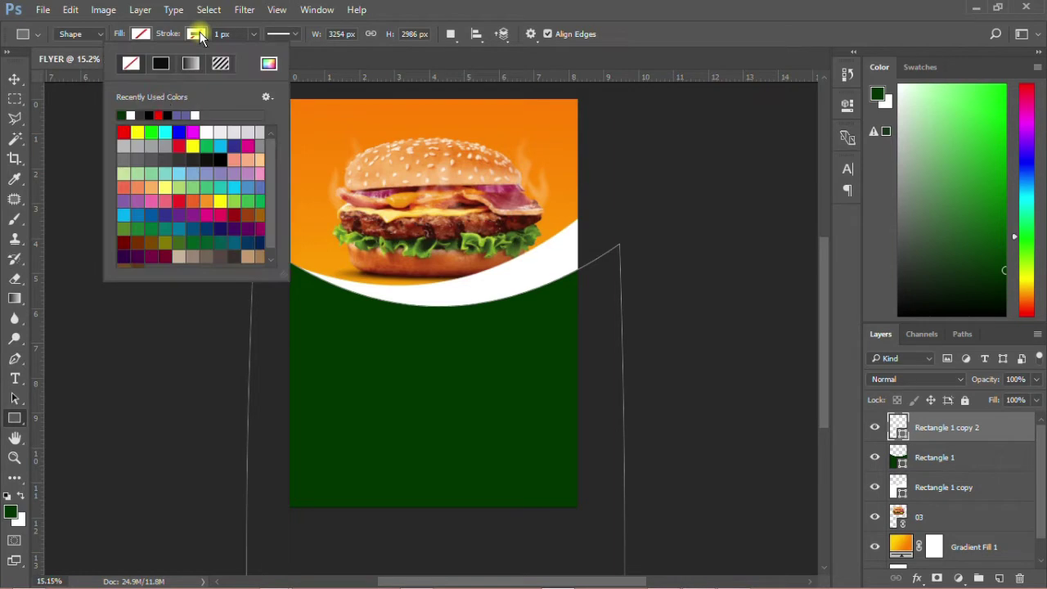
pyautogui.click(136, 114)
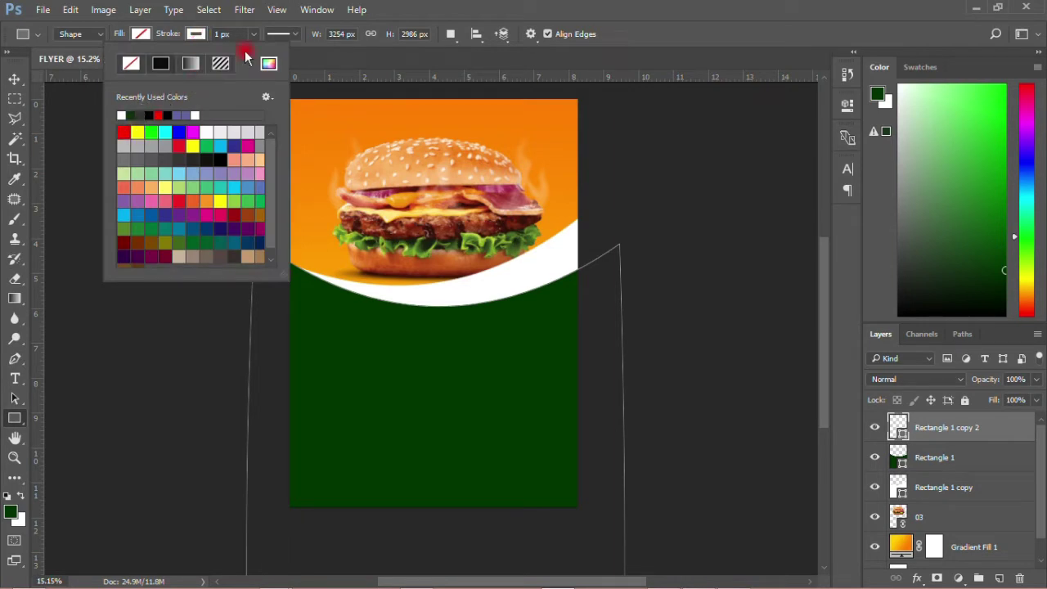
pyautogui.click(222, 35)
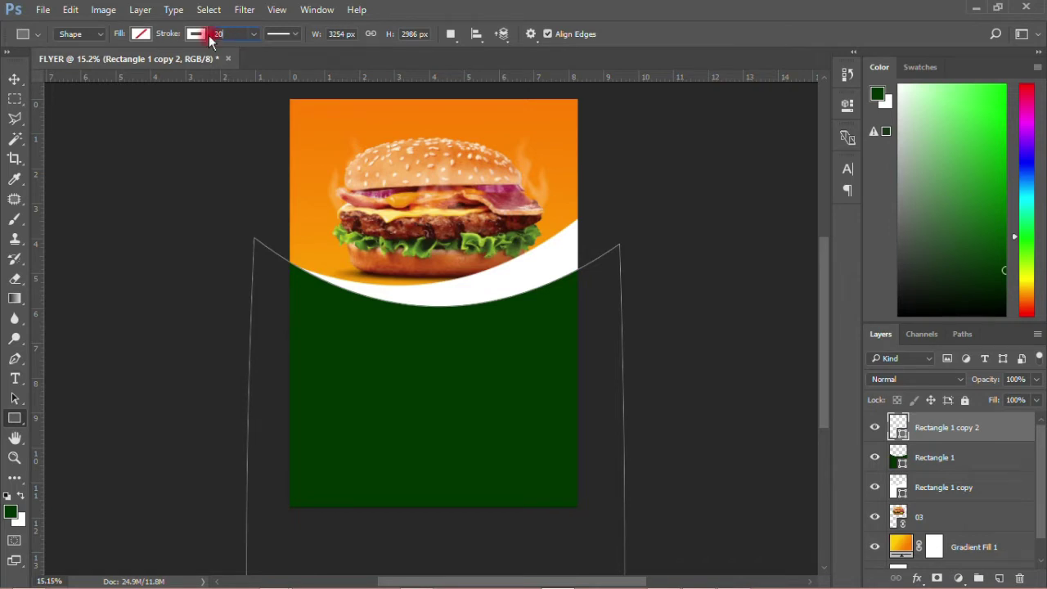
pyautogui.press('Return')
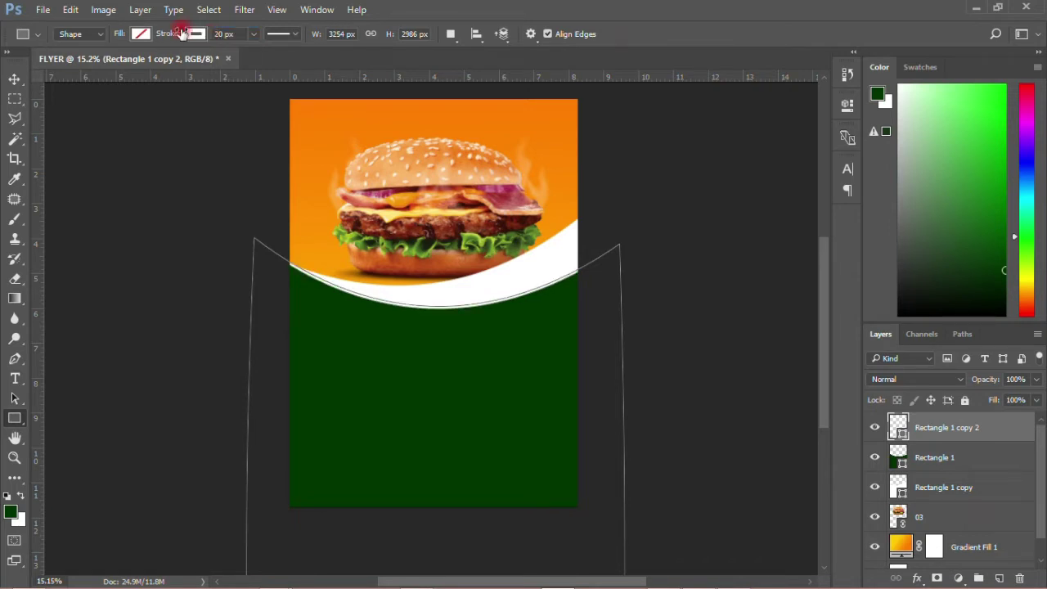
# - Move the white outline just below the green curve's edge, rotate it counter-clockwise and shift it slightly upward
pyautogui.click(13, 80)
pyautogui.moveTo(435, 366)
pyautogui.mouseDown()
pyautogui.moveTo(420, 355)
pyautogui.moveTo(420, 368)
pyautogui.mouseUp()
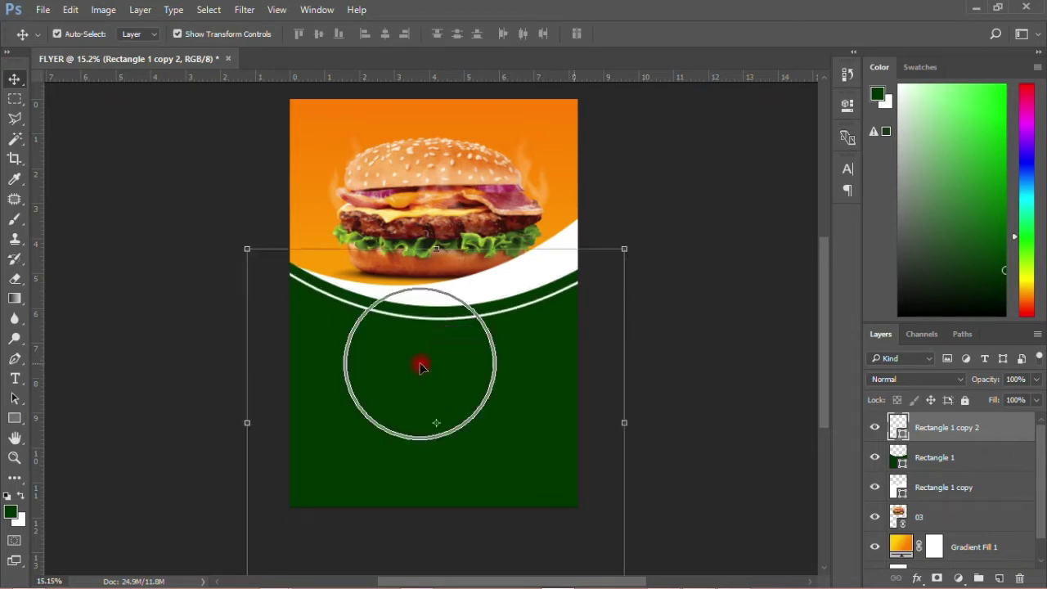
pyautogui.moveTo(642, 247); pyautogui.dragTo(636, 187)
pyautogui.moveTo(388, 359); pyautogui.dragTo(387, 347)
pyautogui.click(677, 34)
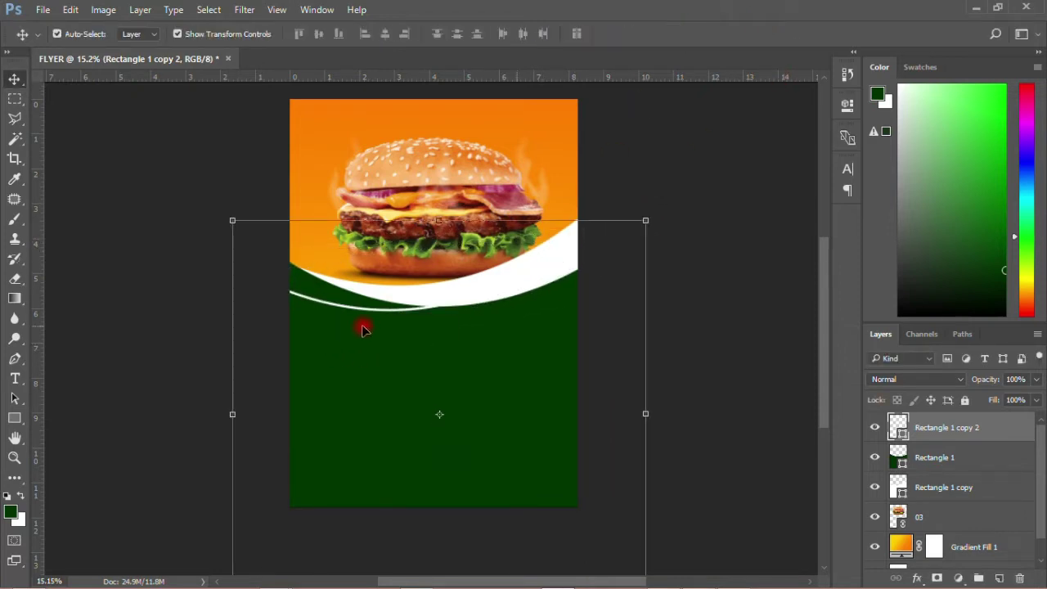
# - Rotate the white outline back clockwise by about 2.3° so it sweeps closer under the curve
pyautogui.moveTo(657, 208); pyautogui.dragTo(659, 223)
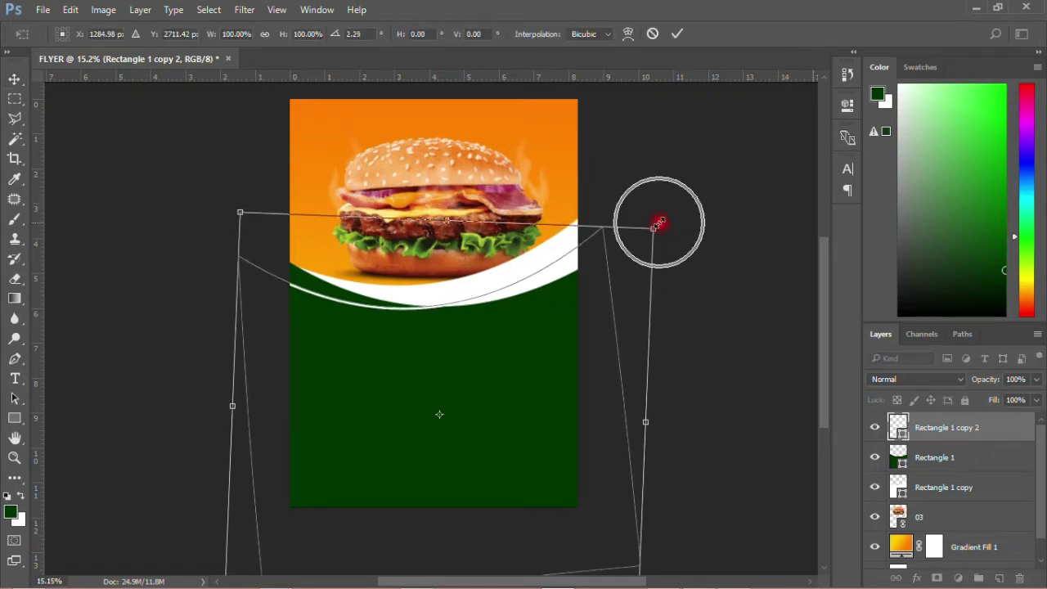
pyautogui.click(675, 35)
pyautogui.click(701, 221)
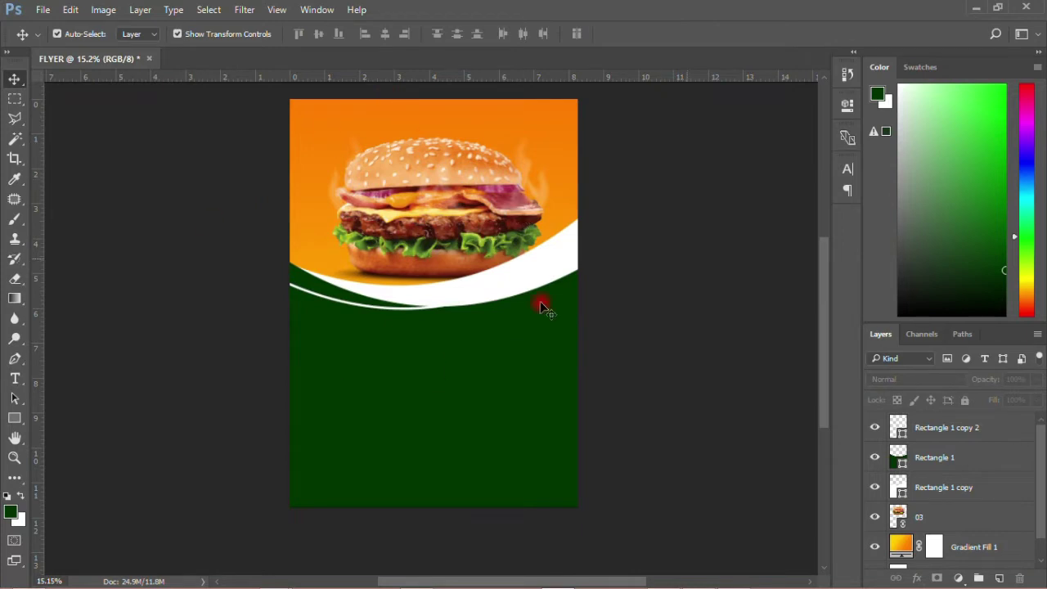
# - Save the flyer as the Photoshop file FLYER.psd with Maximize Compatibility enabled
pyautogui.scroll(-1, 353, 402)
pyautogui.scroll(1, 354, 403)
pyautogui.scroll(-1, 353, 402)
pyautogui.scroll(1, 353, 402)
pyautogui.click(42, 10)
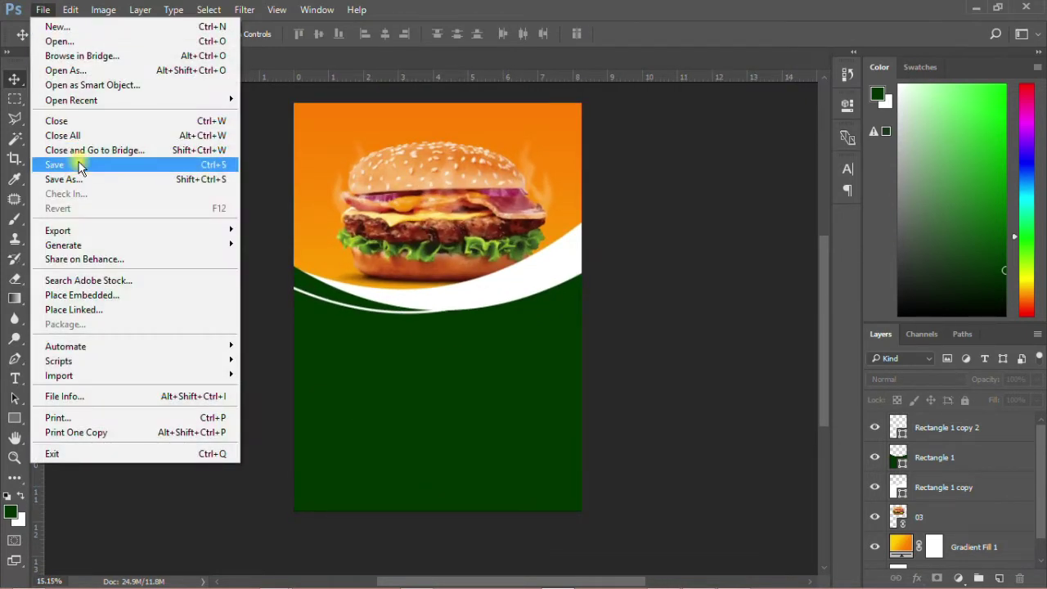
pyautogui.click(77, 164)
pyautogui.click(910, 562)
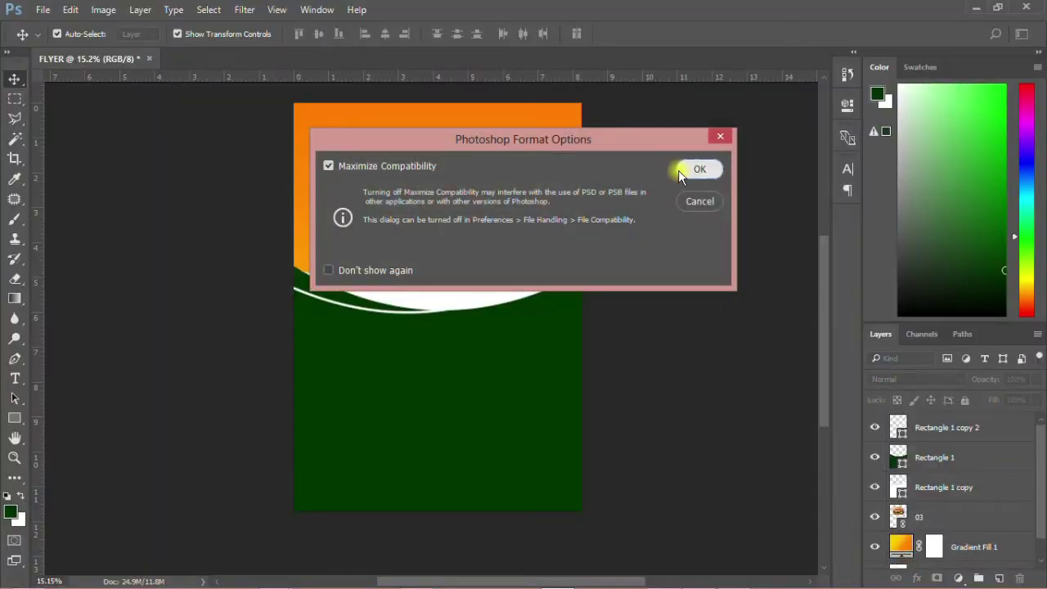
pyautogui.click(697, 170)
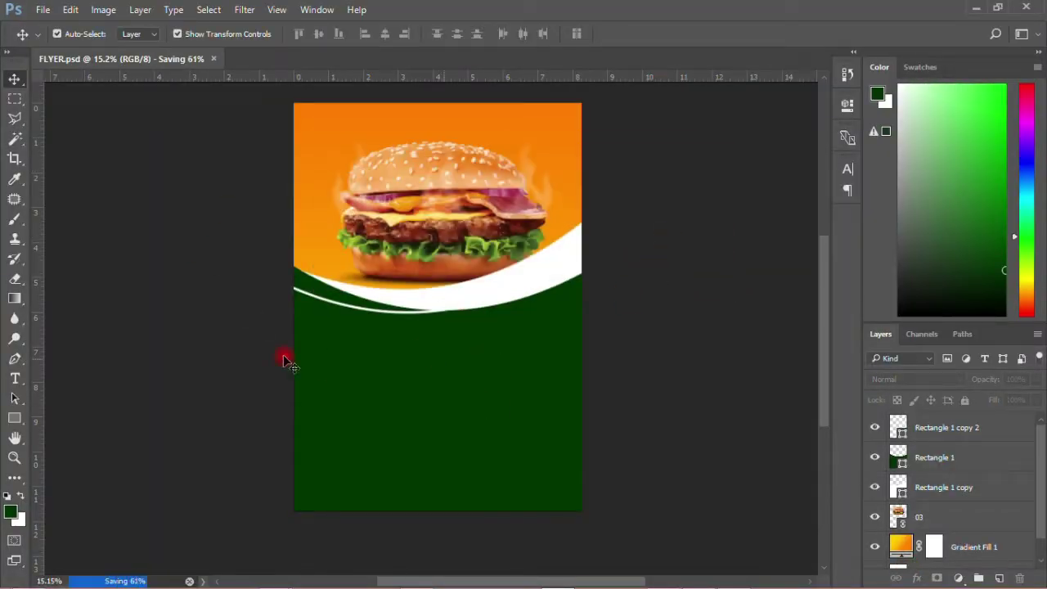
# - Move the burger image slightly upward on the orange background, then deselect it
pyautogui.scroll(-1, 364, 379)
pyautogui.scroll(1, 364, 379)
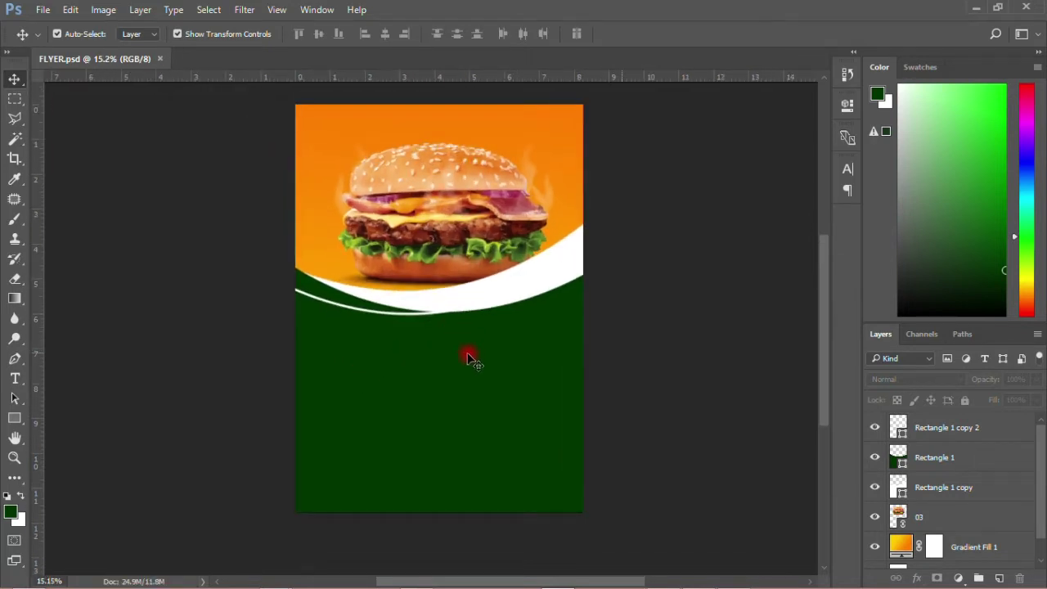
pyautogui.click(464, 209)
pyautogui.moveTo(471, 244)
pyautogui.mouseDown()
pyautogui.moveTo(465, 226)
pyautogui.moveTo(449, 229)
pyautogui.moveTo(469, 233)
pyautogui.mouseUp()
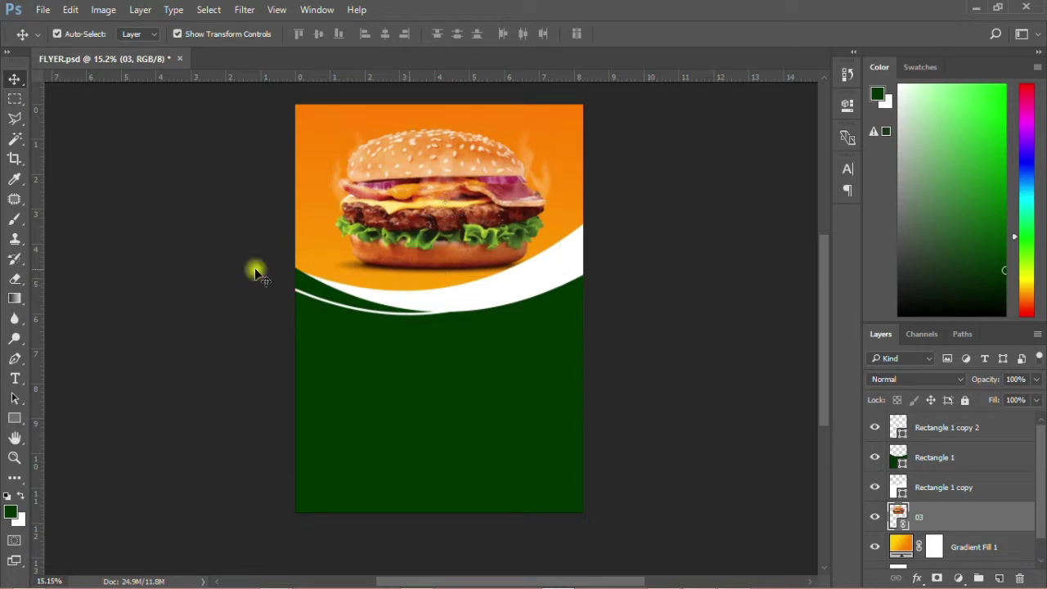
pyautogui.click(235, 350)
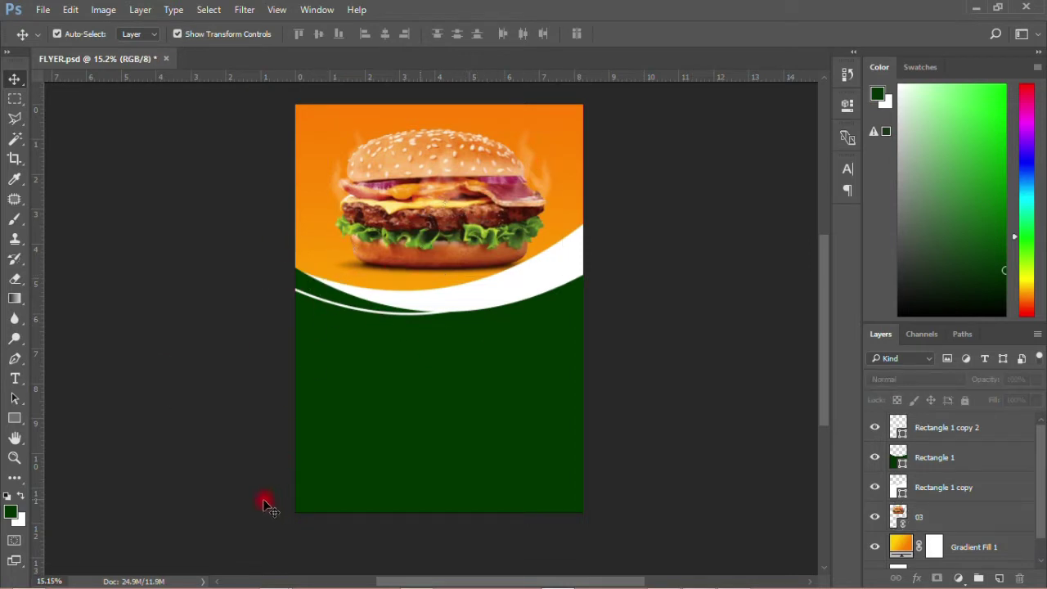
# - Switch to the RESTAURANT FLYER text file in Notepad and copy the line "Restaurant Name"
pyautogui.moveTo(278, 577)
pyautogui.click(348, 516)
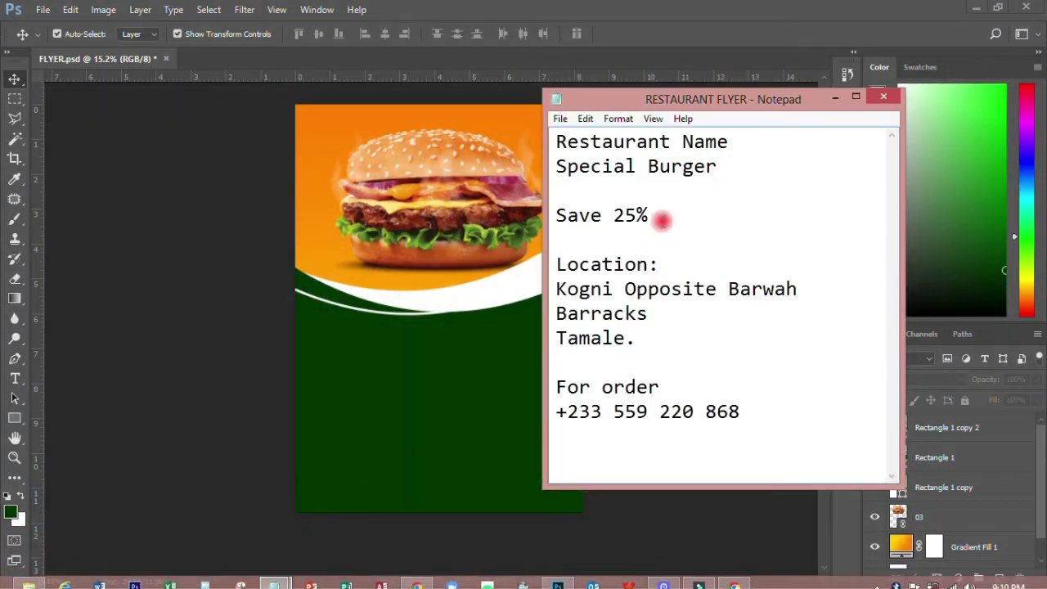
pyautogui.click(565, 142)
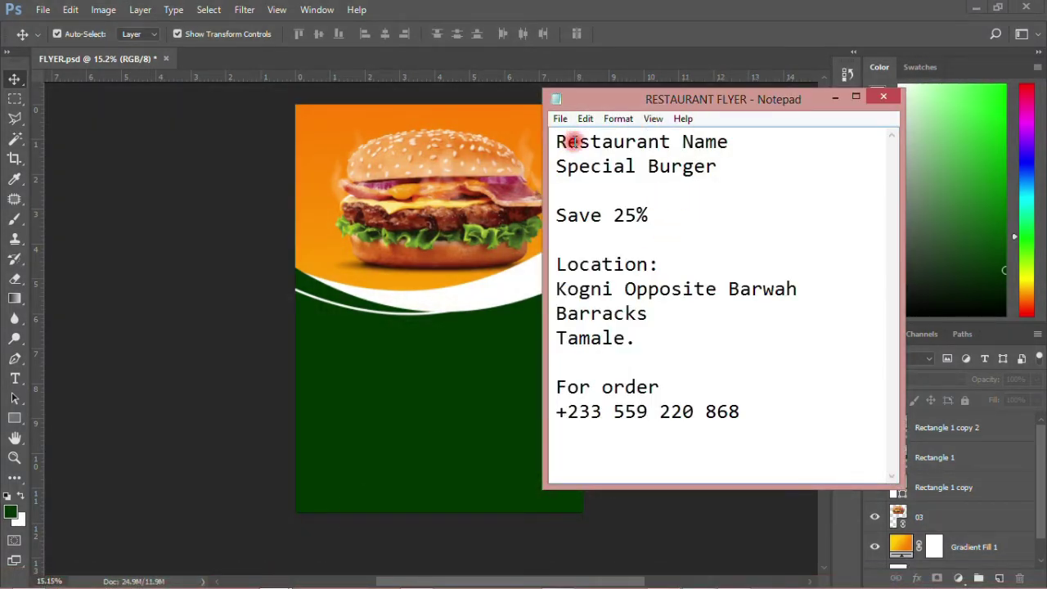
pyautogui.moveTo(555, 142); pyautogui.dragTo(728, 143)
pyautogui.rightClick(708, 143)
pyautogui.click(740, 189)
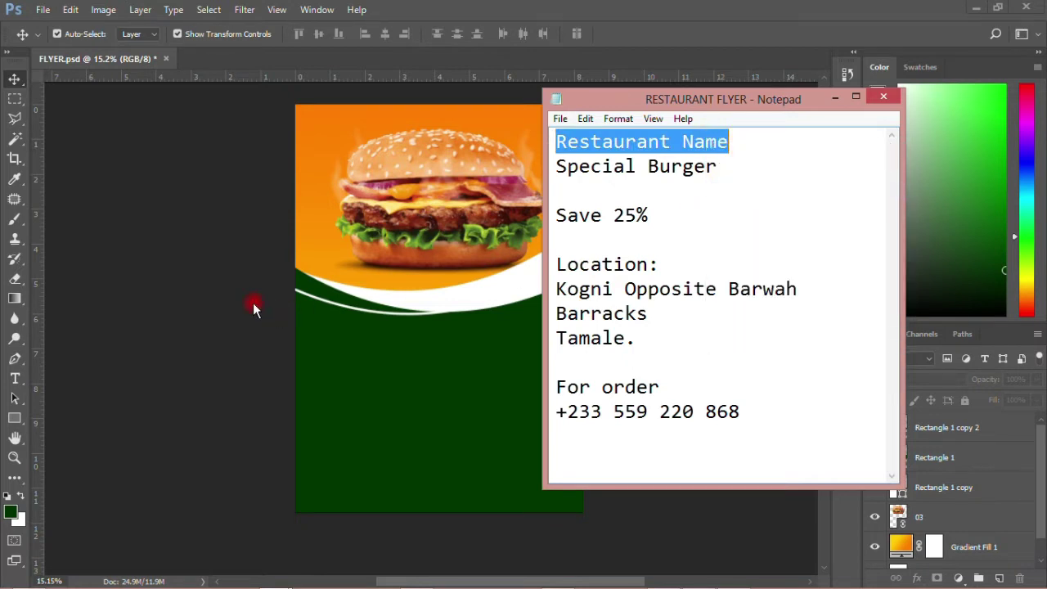
# - Return to the Photoshop flyer and paste "Restaurant Name" as a new text layer in the middle of the green area
pyautogui.click(267, 309)
pyautogui.click(15, 377)
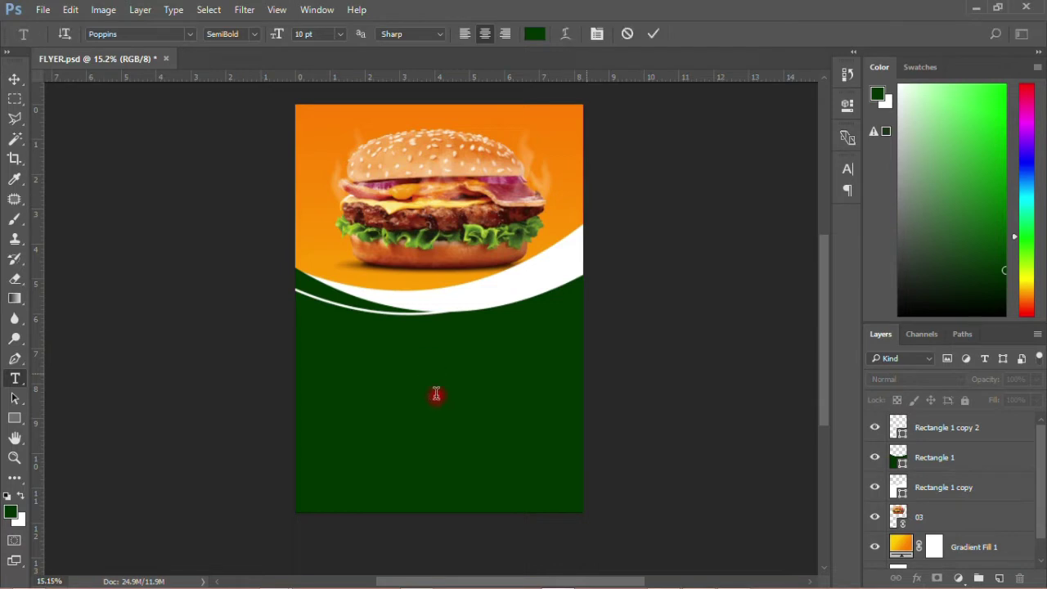
pyautogui.click(429, 376)
pyautogui.rightClick(430, 378)
pyautogui.click(476, 101)
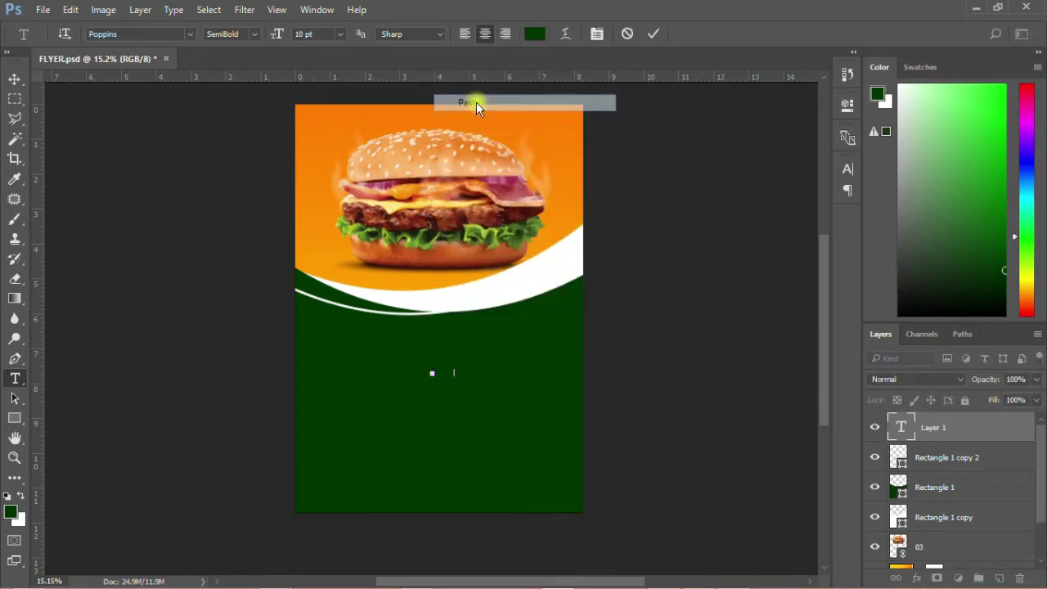
pyautogui.click(14, 77)
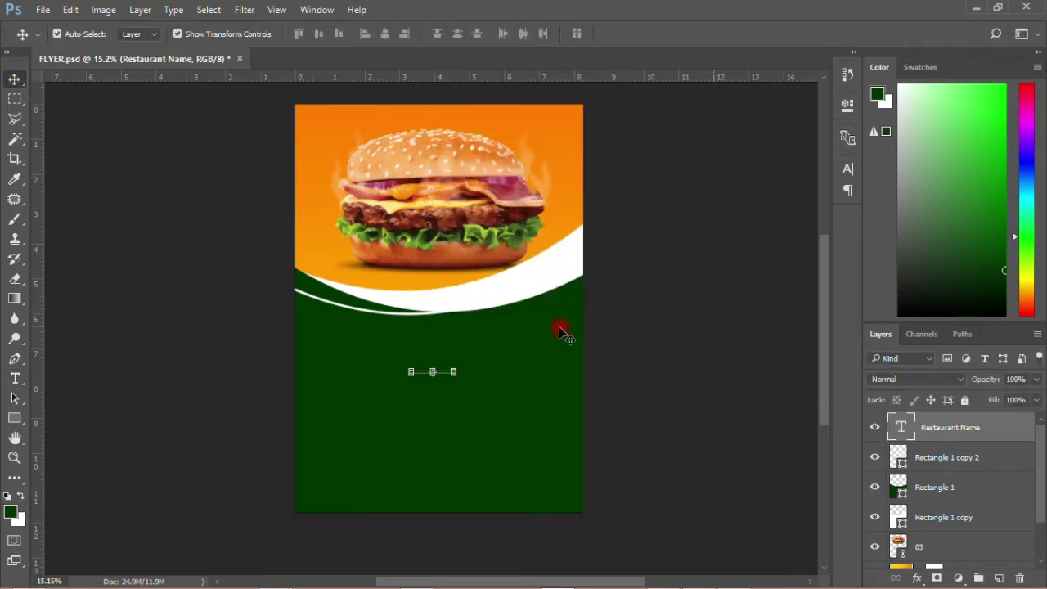
# - Set the "Restaurant Name" text colour to white (ffffff), keeping the SemiBold style
pyautogui.click(847, 169)
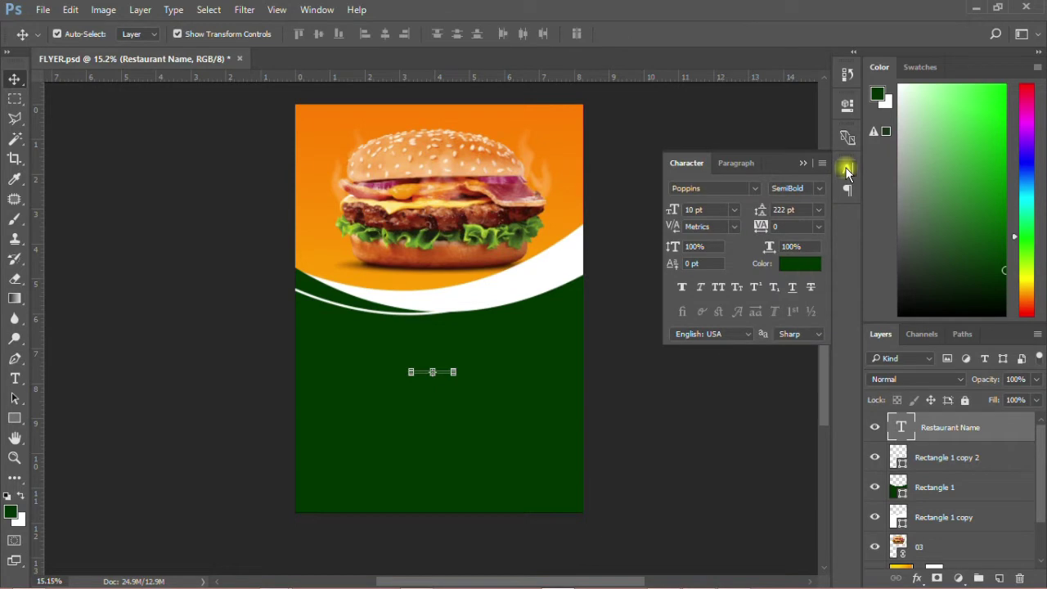
pyautogui.click(797, 264)
pyautogui.click(561, 273)
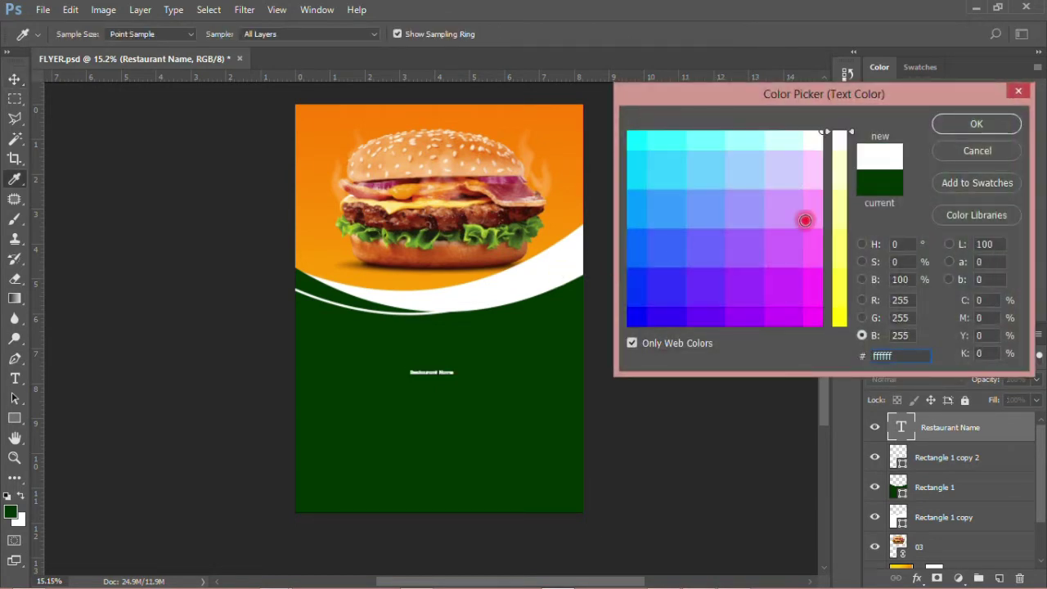
pyautogui.click(946, 126)
pyautogui.click(817, 189)
pyautogui.click(728, 236)
# - Set the "Restaurant Name" text size to 36 pt and place it centred just below the curved white line
pyautogui.click(735, 209)
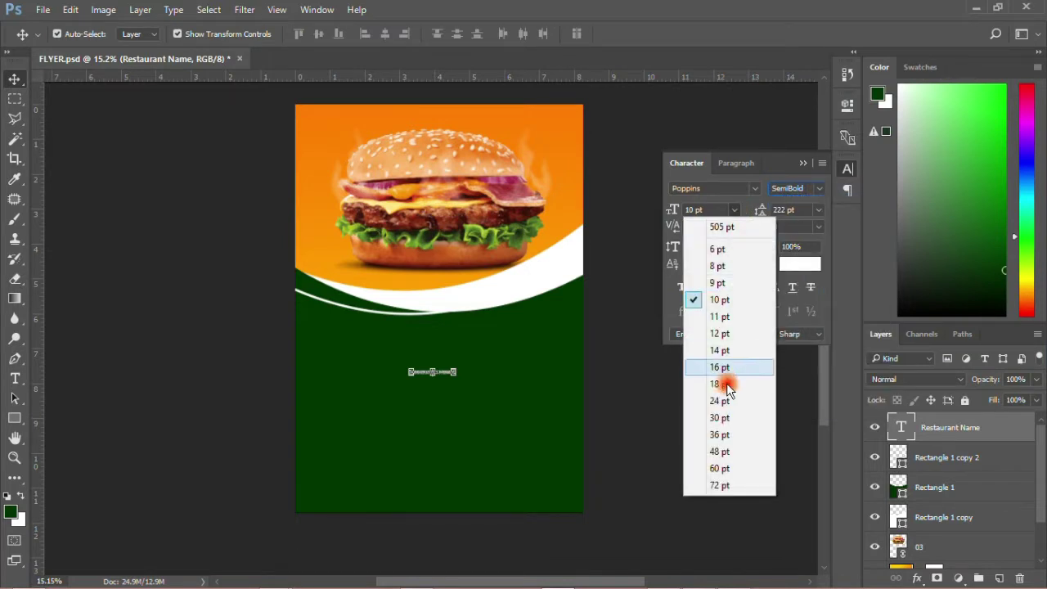
pyautogui.click(721, 416)
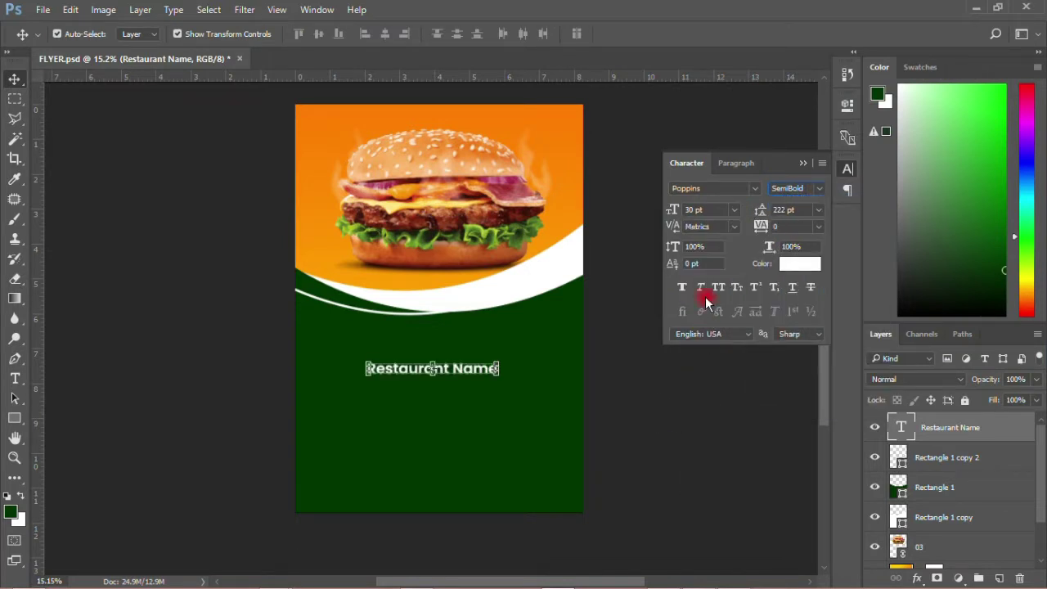
pyautogui.click(735, 210)
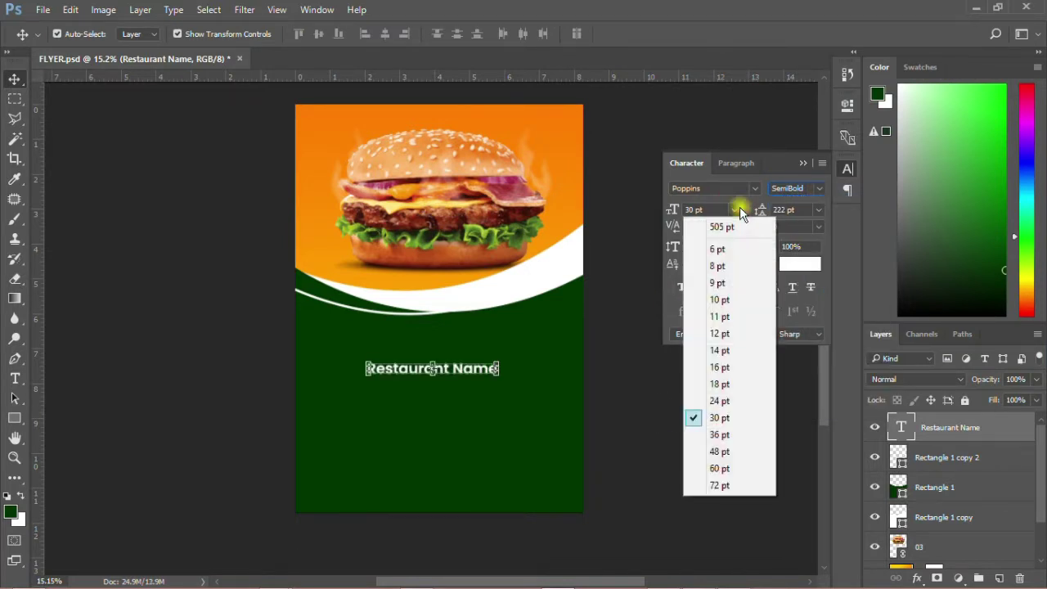
pyautogui.click(727, 430)
pyautogui.moveTo(485, 369); pyautogui.dragTo(495, 332)
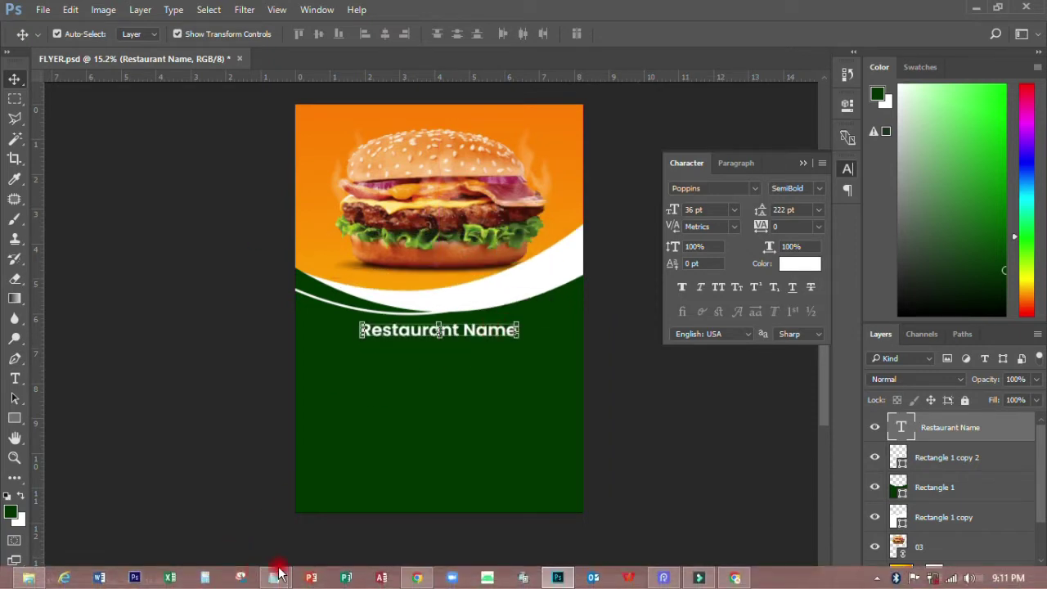
# - Switch to the Notepad flyer text and copy the word "Special"
pyautogui.moveTo(275, 577)
pyautogui.click(338, 532)
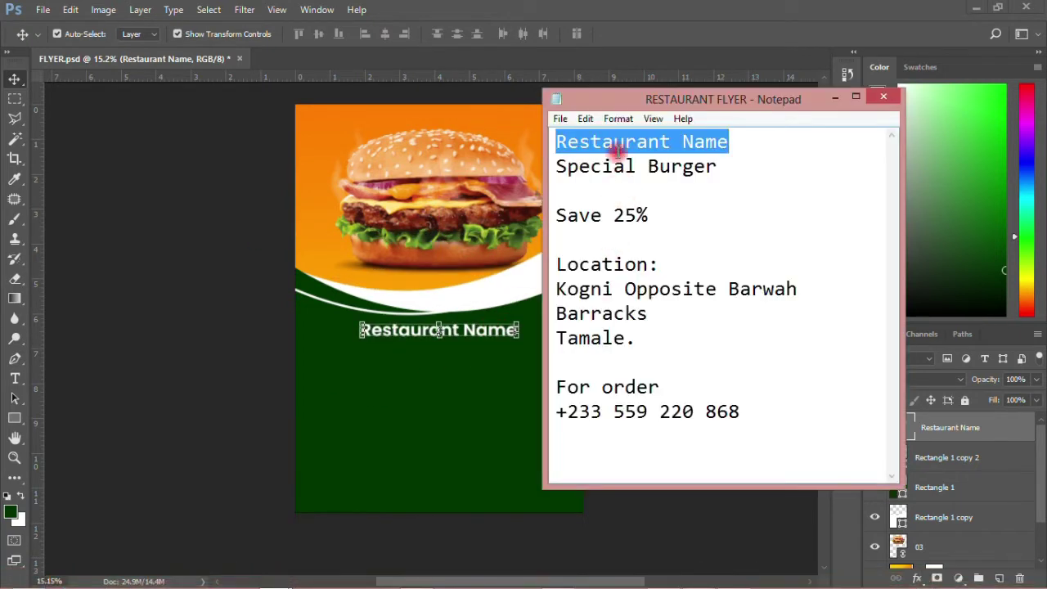
pyautogui.doubleClick(577, 167)
pyautogui.rightClick(586, 166)
pyautogui.click(623, 213)
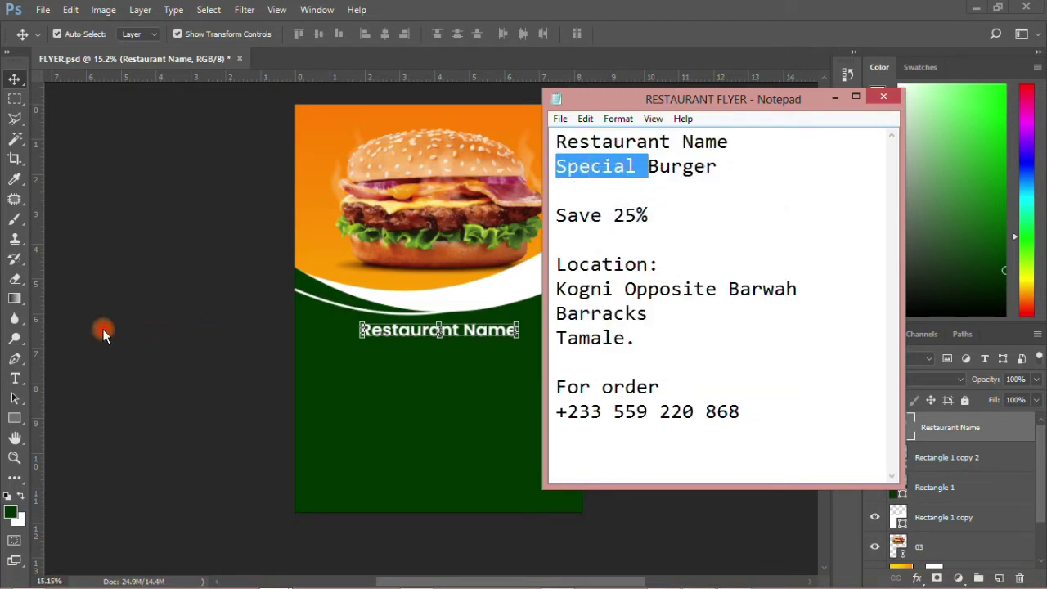
# - Paste "Special" into the Photoshop flyer as a separate text layer below the restaurant name
pyautogui.click(15, 378)
pyautogui.click(14, 378)
pyautogui.click(379, 379)
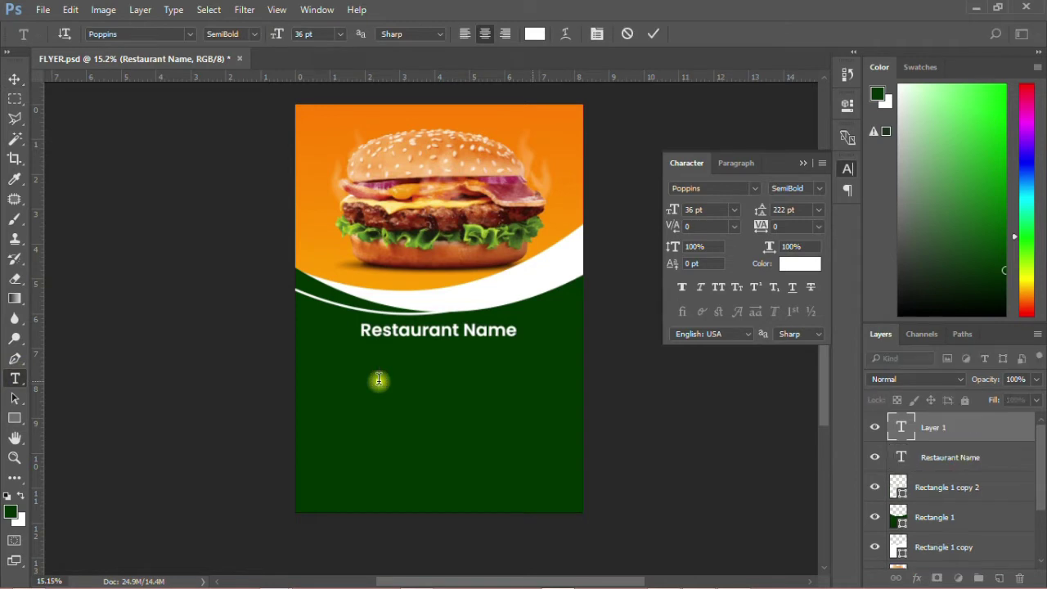
pyautogui.rightClick(379, 379)
pyautogui.click(435, 107)
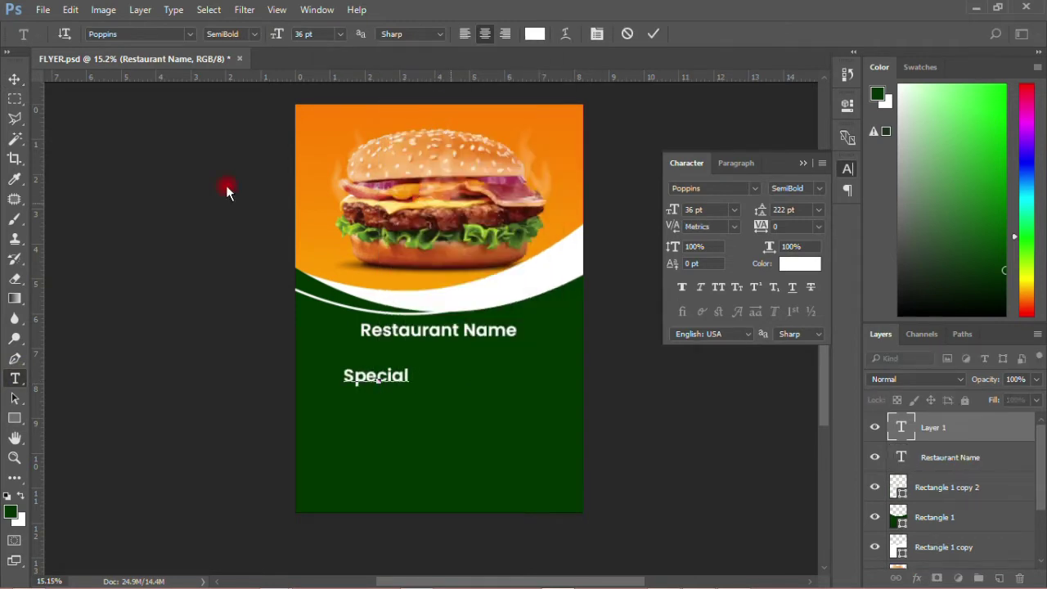
pyautogui.click(15, 80)
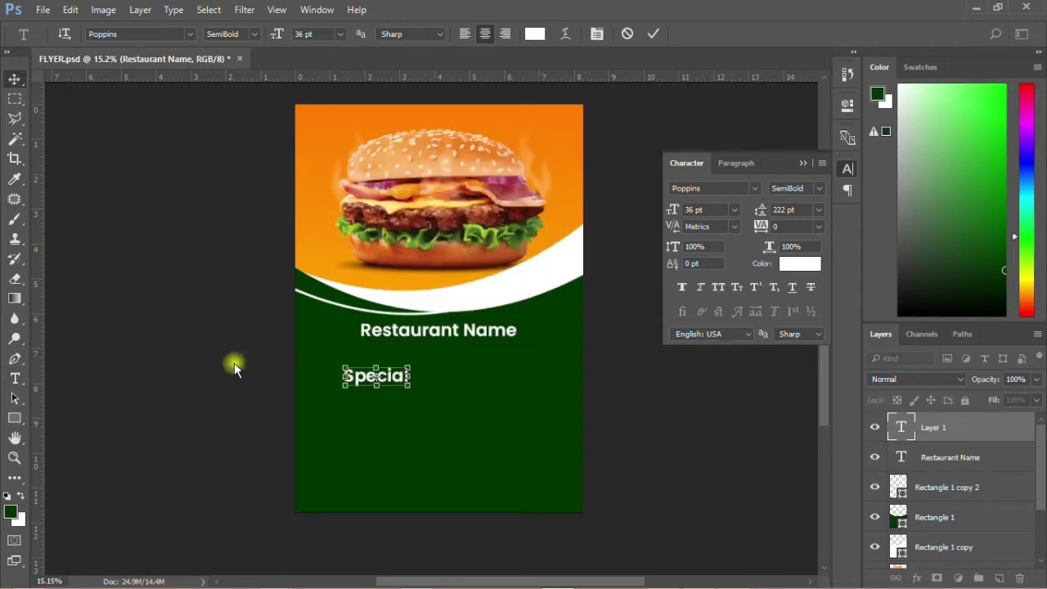
pyautogui.click(330, 446)
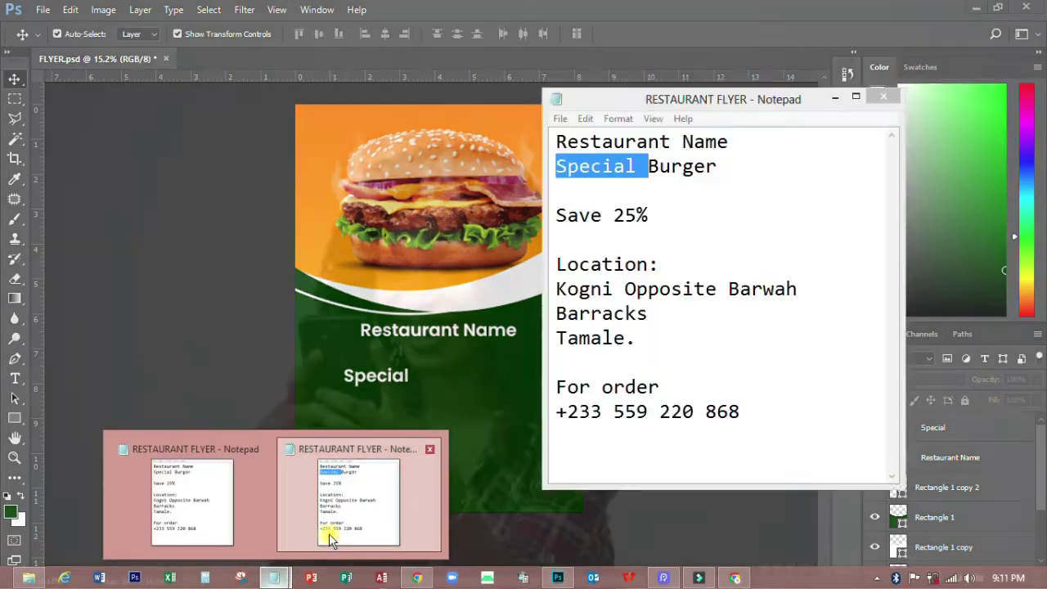
# - Switch to the Notepad flyer text and copy the word "Burger"
pyautogui.click(329, 532)
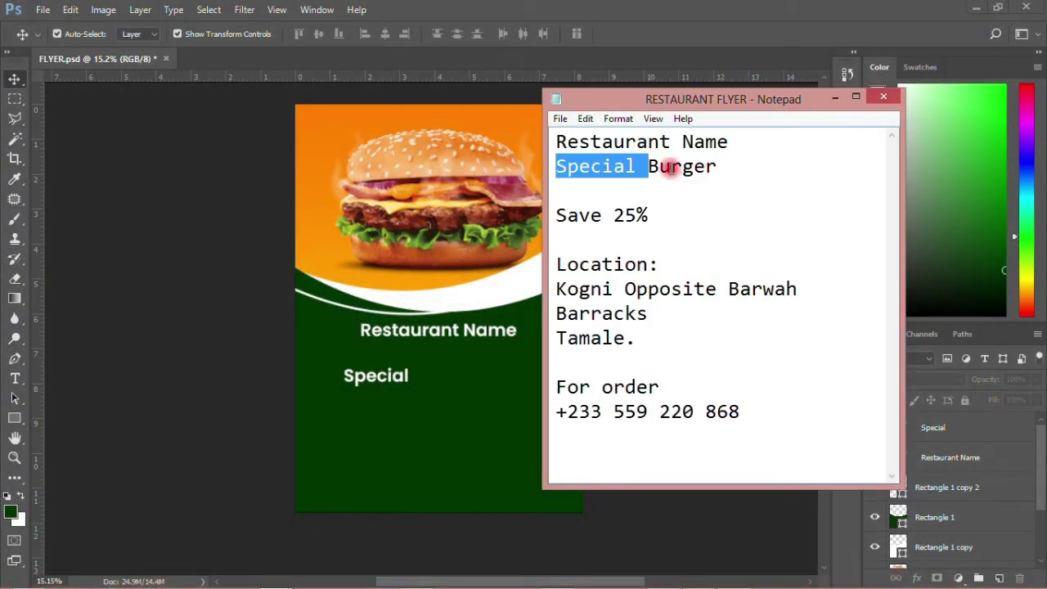
pyautogui.doubleClick(670, 167)
pyautogui.rightClick(671, 167)
pyautogui.click(696, 217)
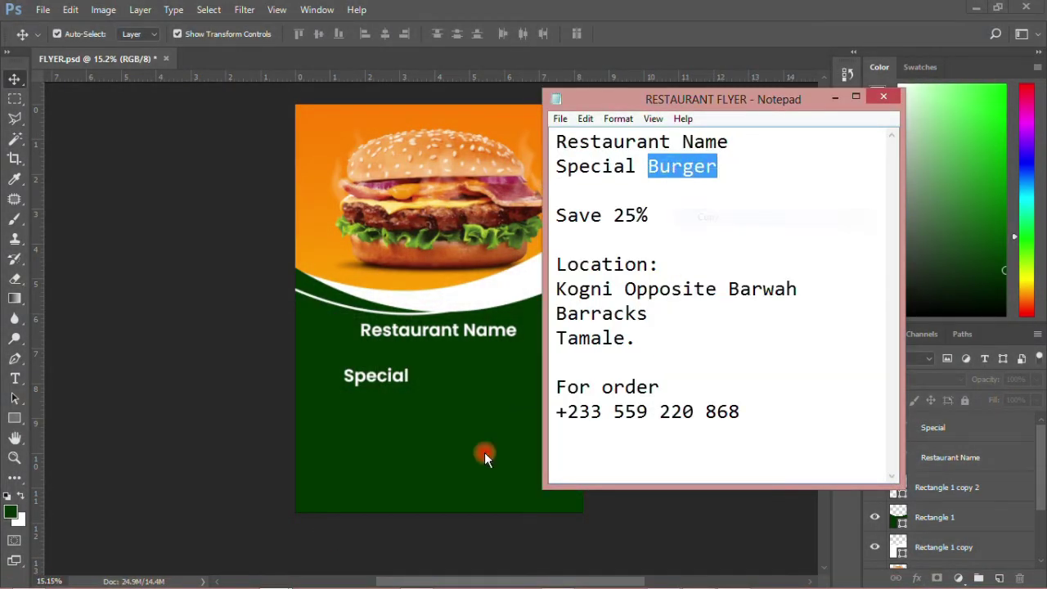
# - Paste "Burger" into the Photoshop flyer as its own text layer below "Special"
pyautogui.click(521, 422)
pyautogui.click(15, 378)
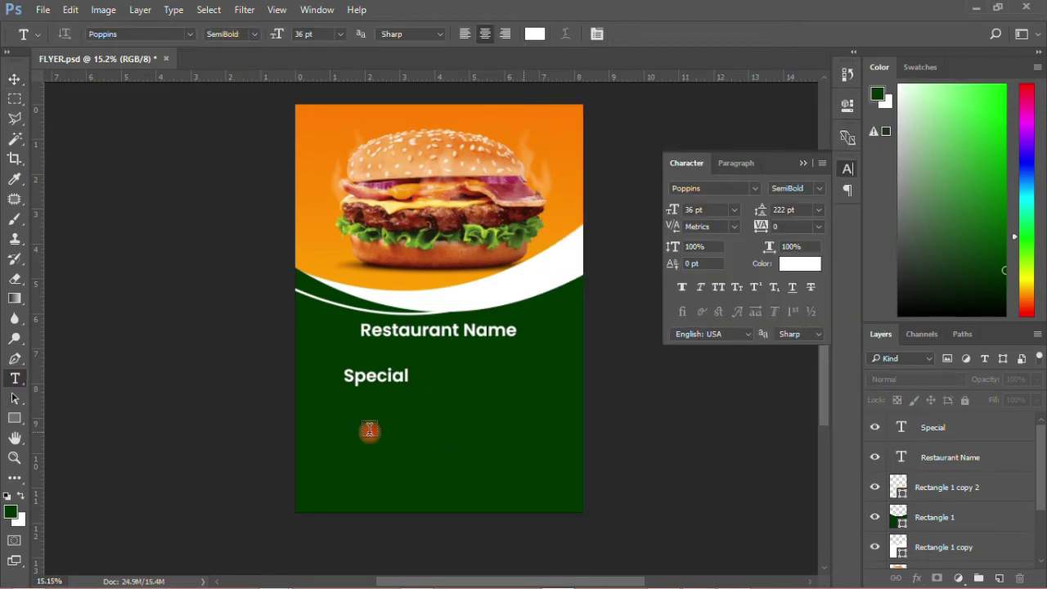
pyautogui.click(370, 430)
pyautogui.rightClick(370, 431)
pyautogui.click(425, 153)
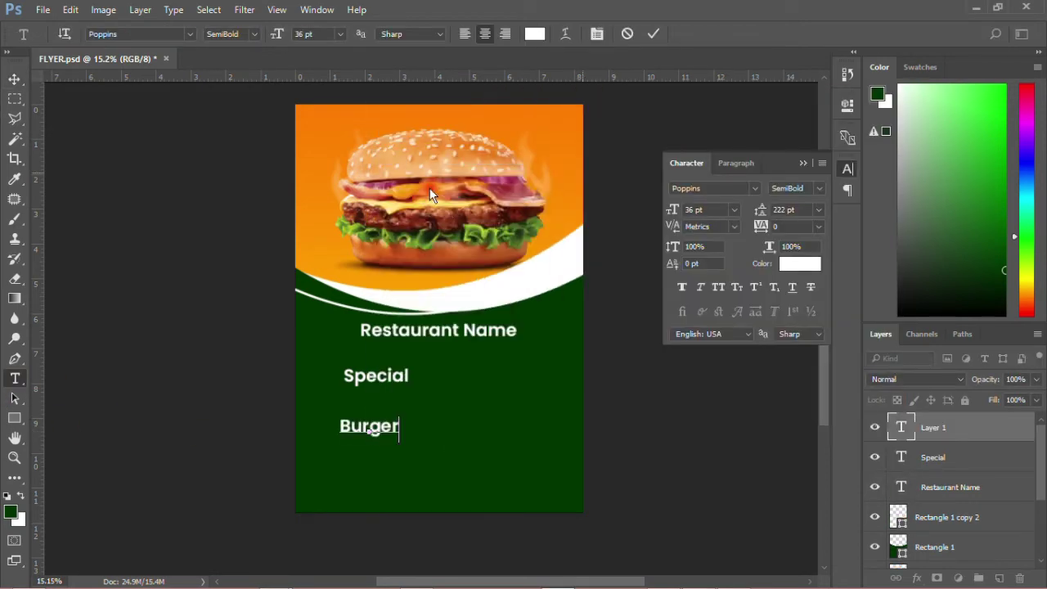
pyautogui.click(15, 78)
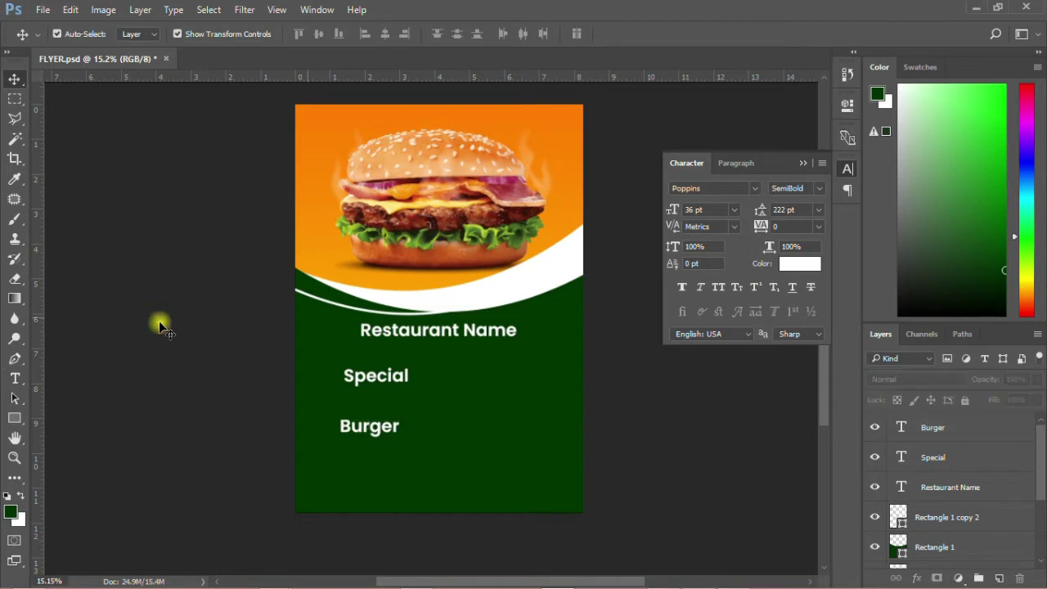
# - Enlarge the "Special" text to 72 pt and move it right so it is centred under the restaurant name
pyautogui.click(399, 382)
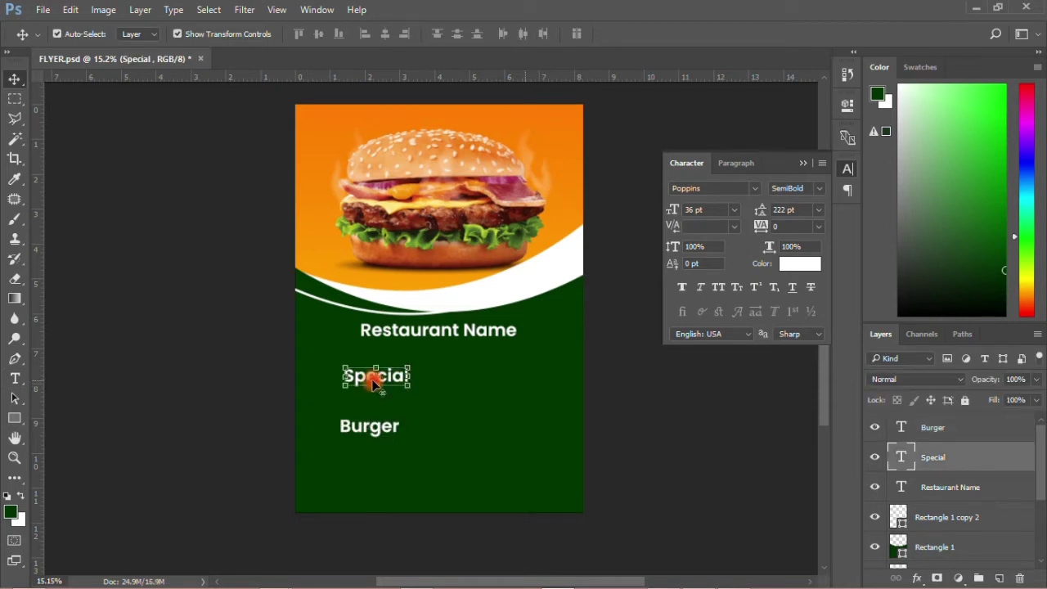
pyautogui.click(734, 210)
pyautogui.click(727, 484)
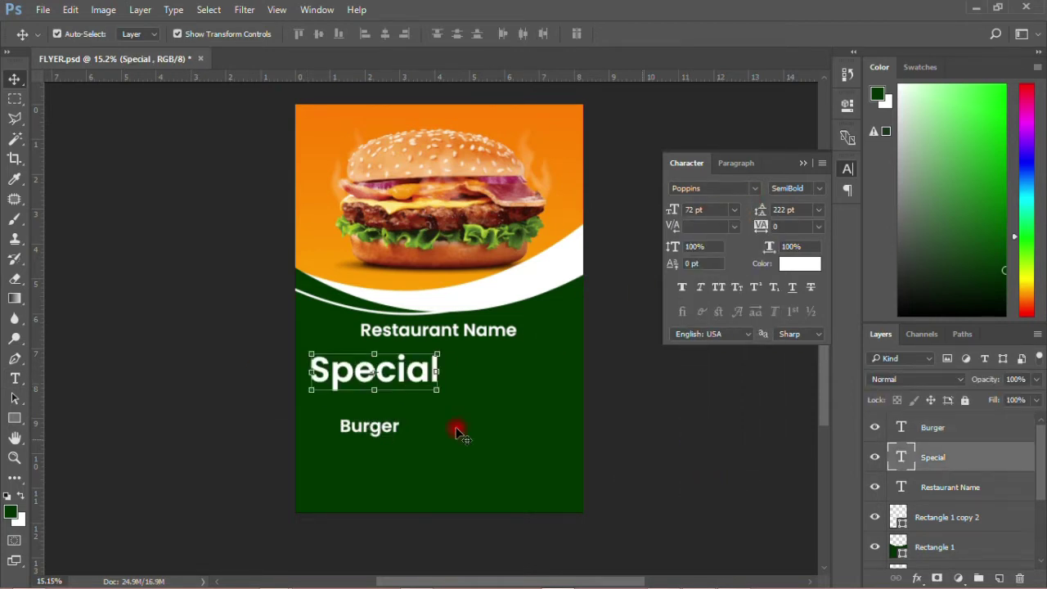
pyautogui.moveTo(415, 372); pyautogui.dragTo(466, 372)
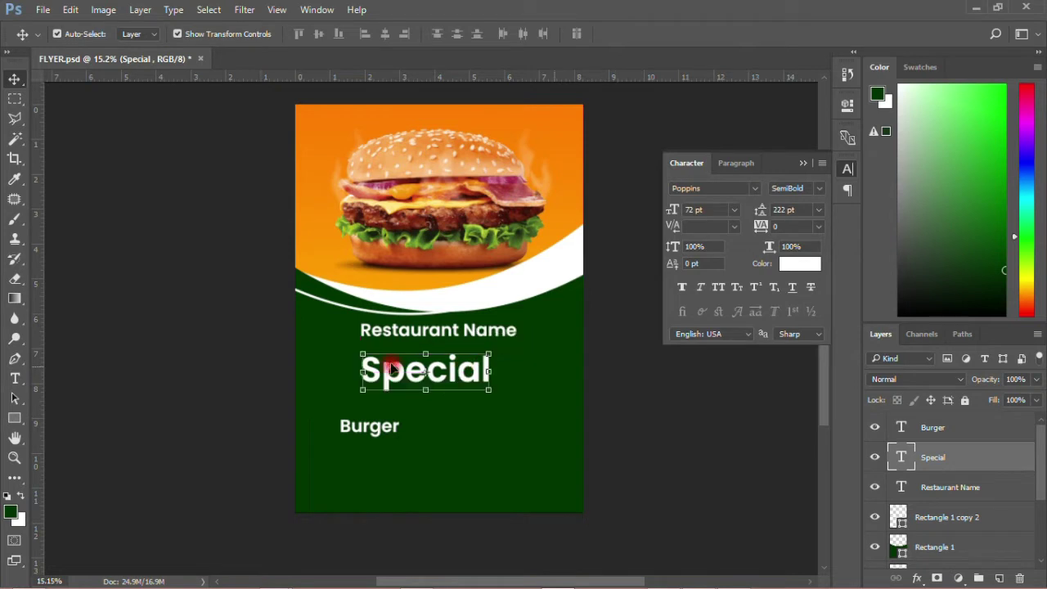
# - Change the "Special" text's font to Amarillo and nudge it slightly to the right
pyautogui.click(752, 190)
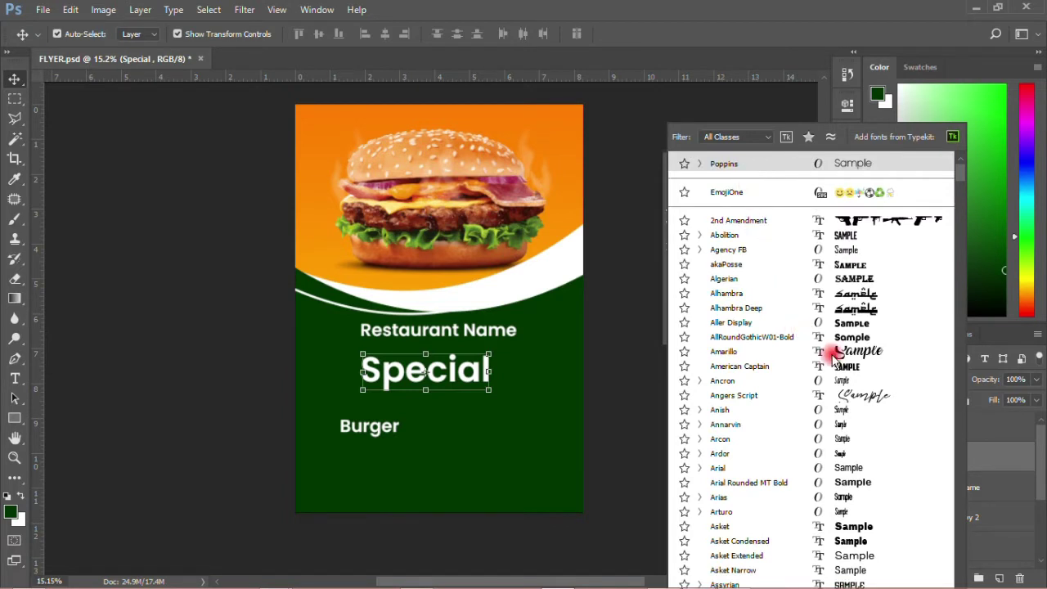
pyautogui.press('Down')
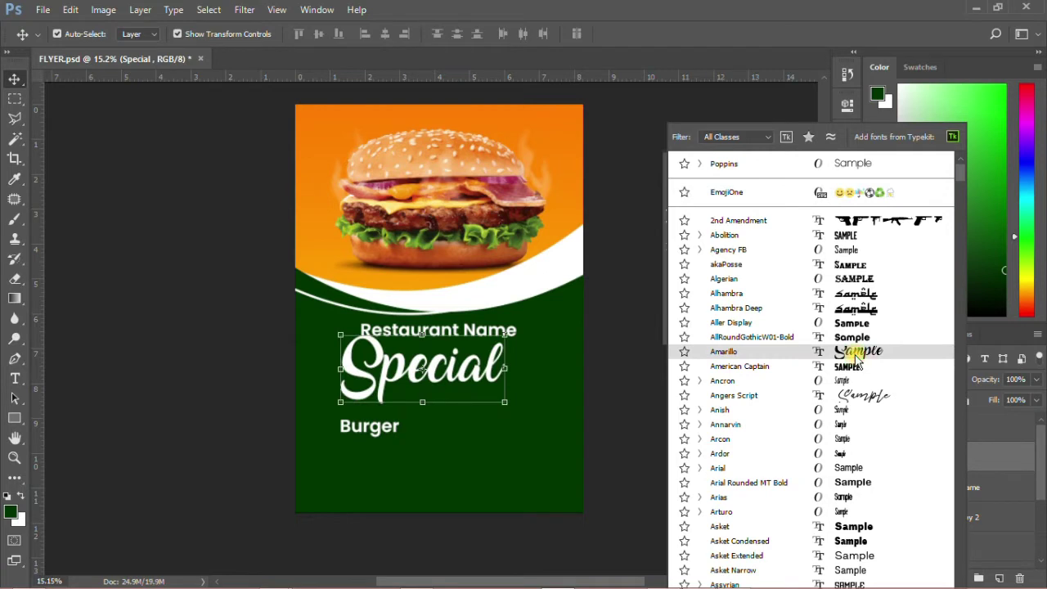
pyautogui.click(856, 360)
pyautogui.click(712, 399)
pyautogui.moveTo(495, 384); pyautogui.dragTo(498, 381)
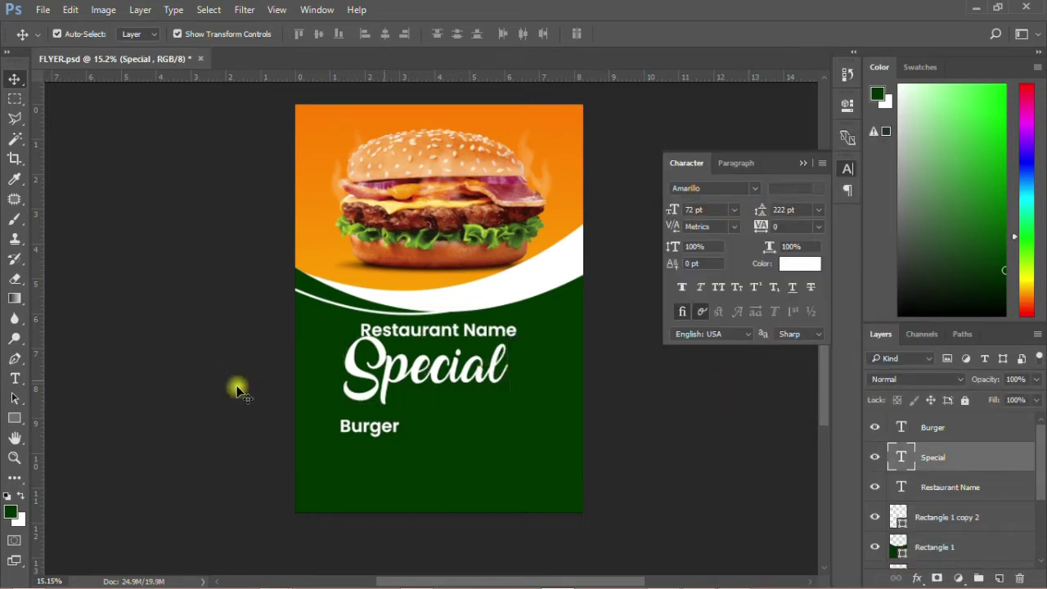
# - Move the "Burger" text right and up so it sits directly under "Special", and set its size to 60 pt
pyautogui.click(400, 431)
pyautogui.moveTo(389, 438); pyautogui.dragTo(460, 414)
pyautogui.click(734, 211)
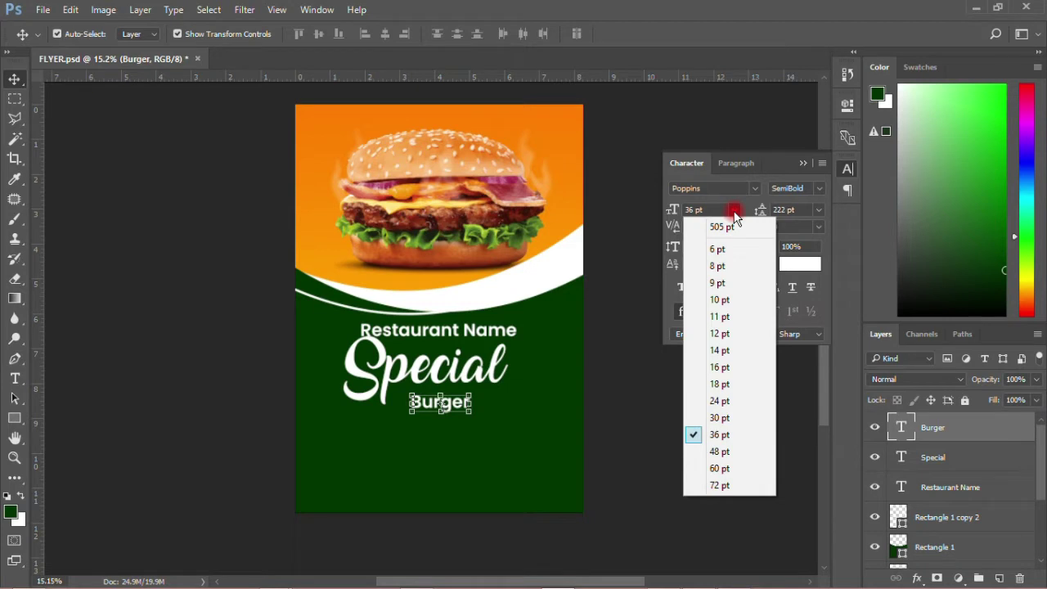
pyautogui.click(725, 467)
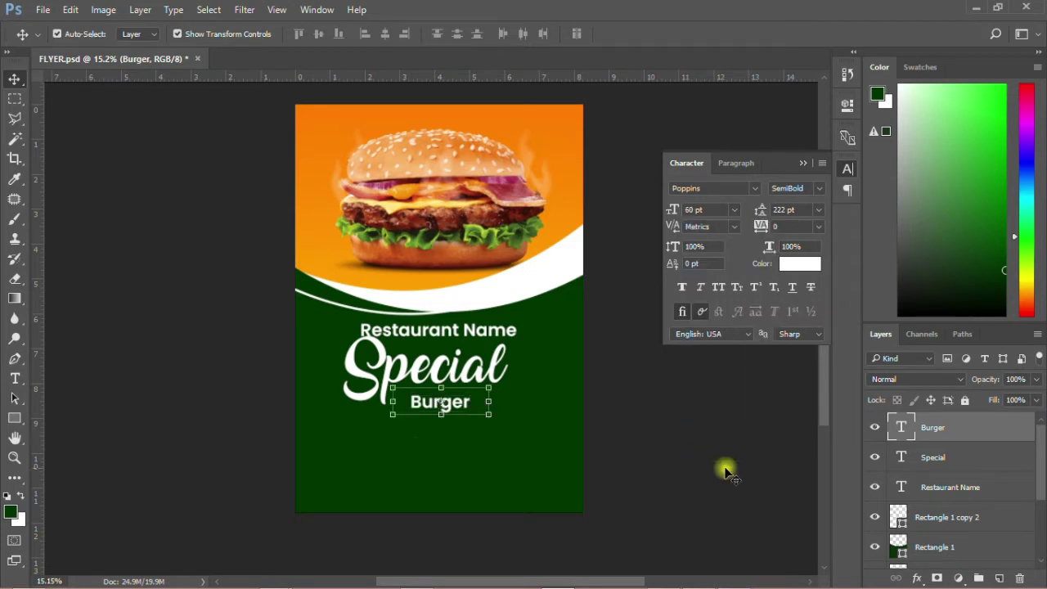
pyautogui.click(631, 454)
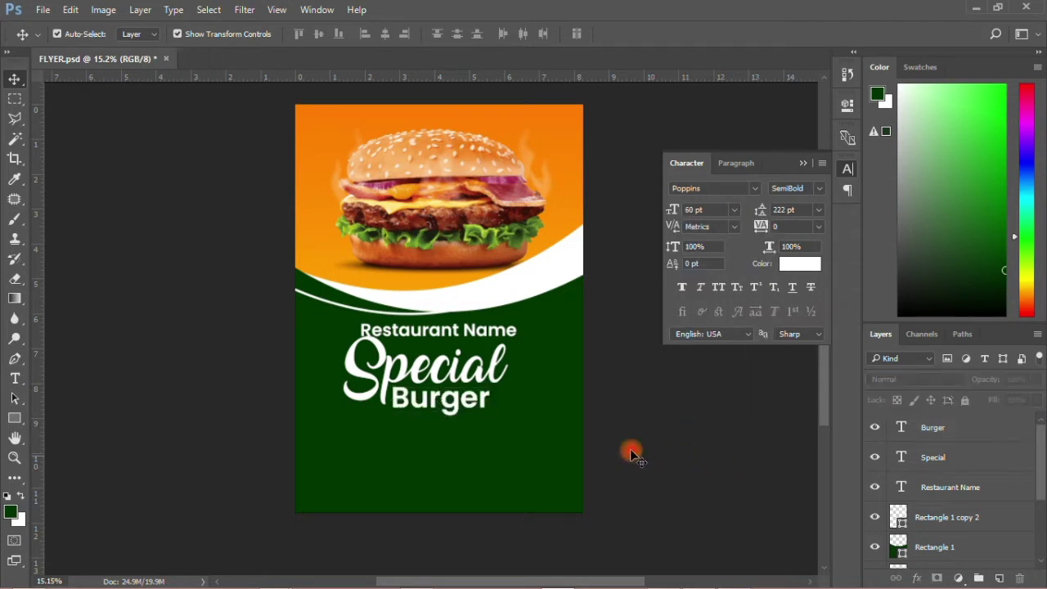
# - Recolour the "Special" text orange with the hex value ff9900
pyautogui.click(480, 365)
pyautogui.click(799, 266)
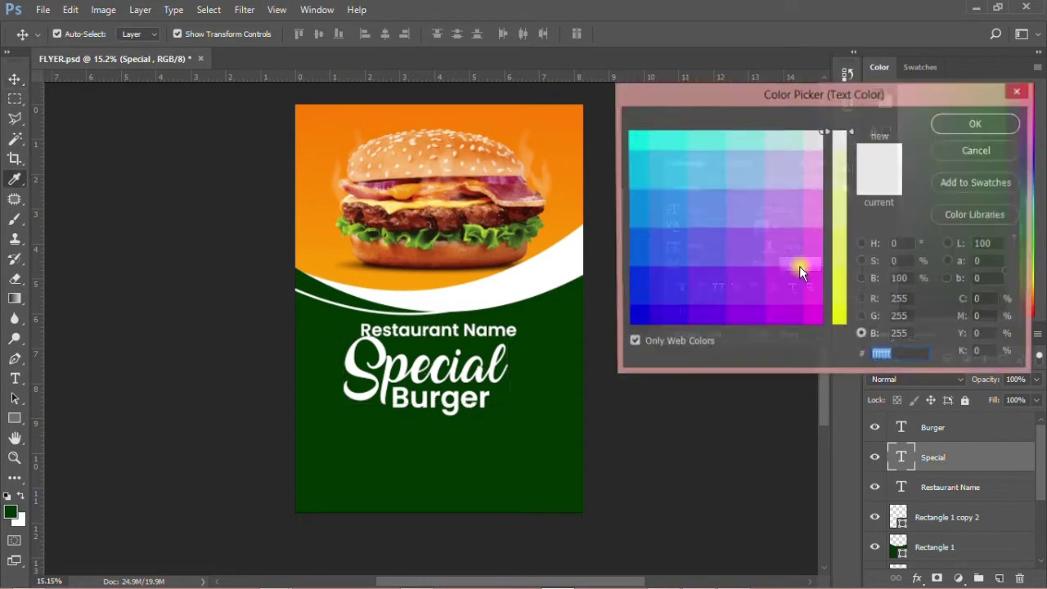
pyautogui.click(523, 113)
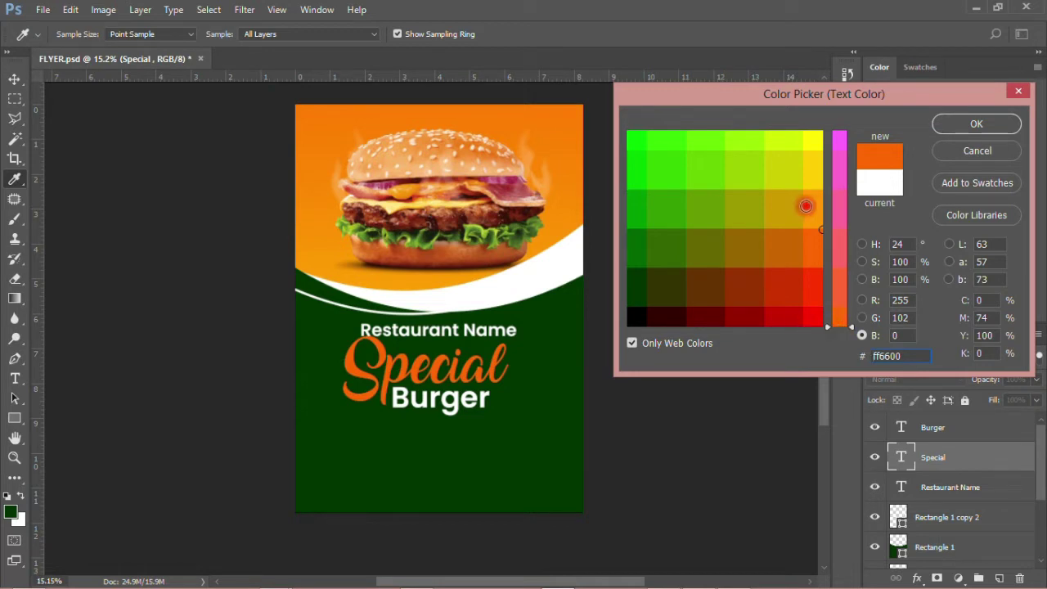
pyautogui.click(808, 208)
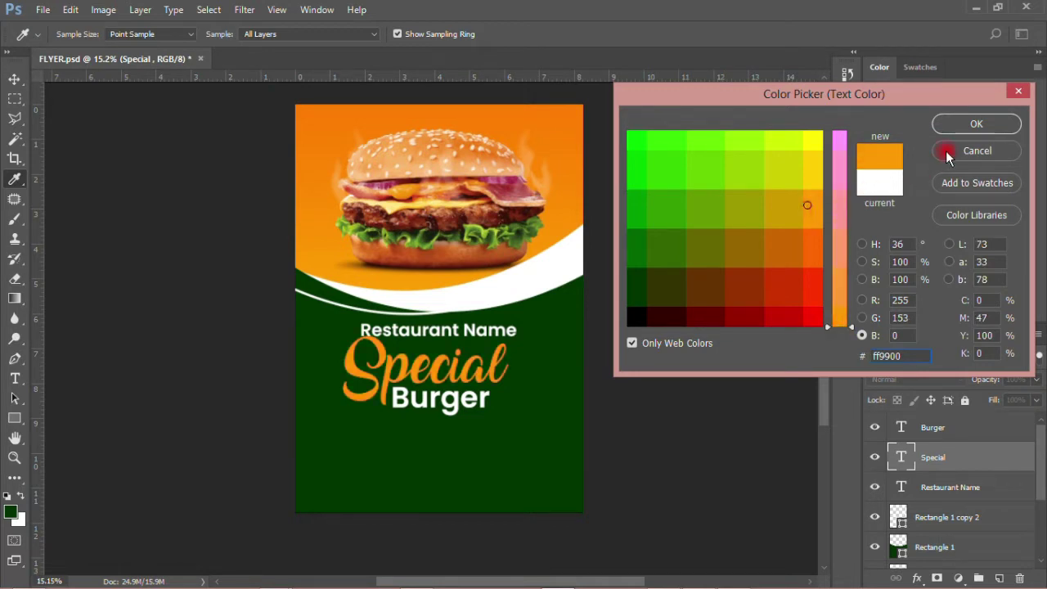
pyautogui.click(970, 124)
pyautogui.click(847, 169)
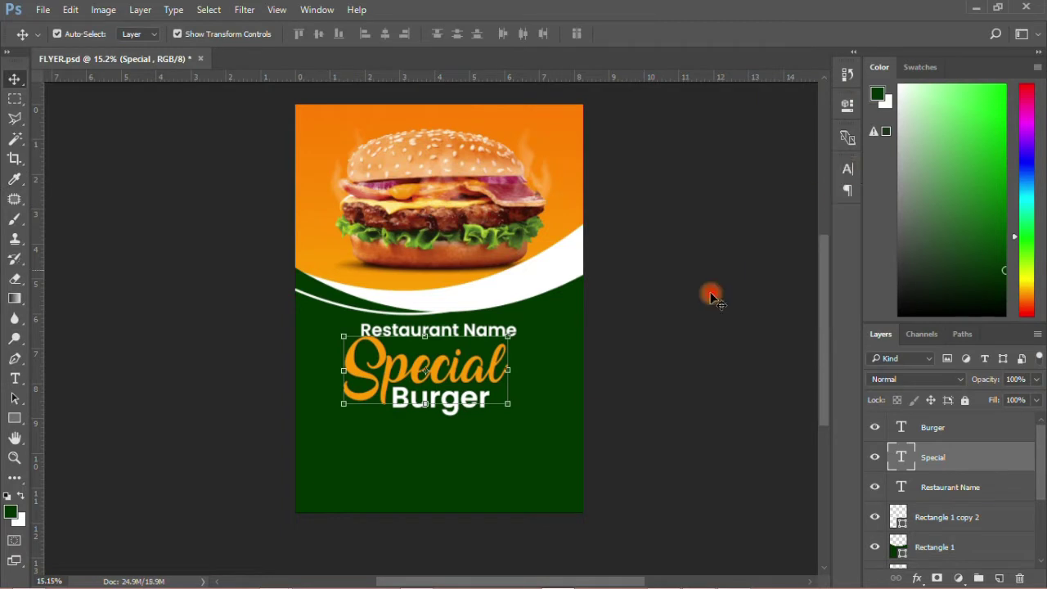
pyautogui.click(651, 357)
# - Move the "Restaurant Name" text up over the top of the burger bun and save the flyer
pyautogui.moveTo(496, 335); pyautogui.dragTo(483, 138)
pyautogui.click(206, 161)
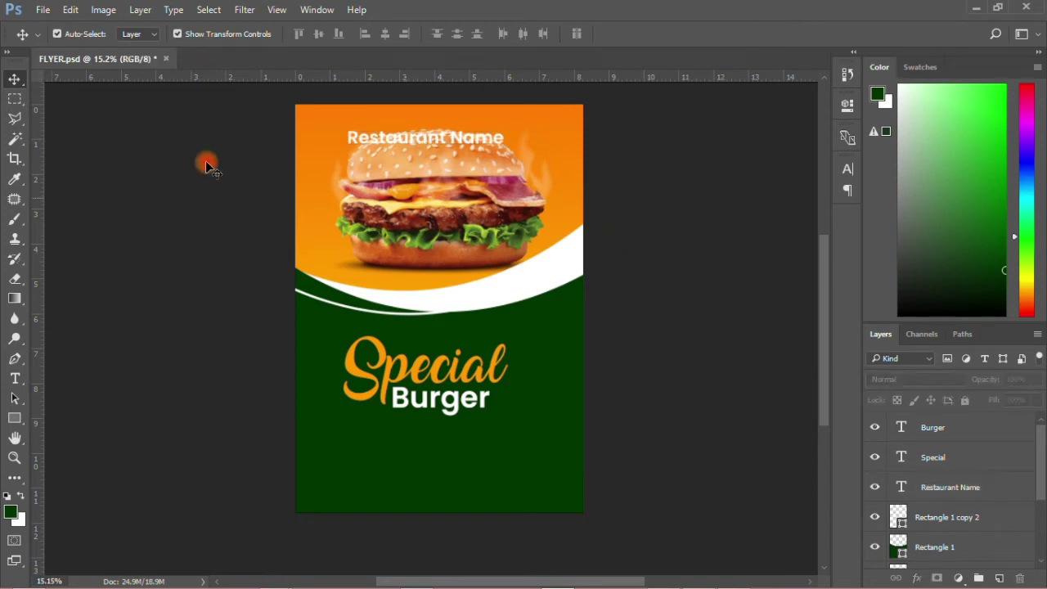
pyautogui.click(41, 11)
pyautogui.click(72, 164)
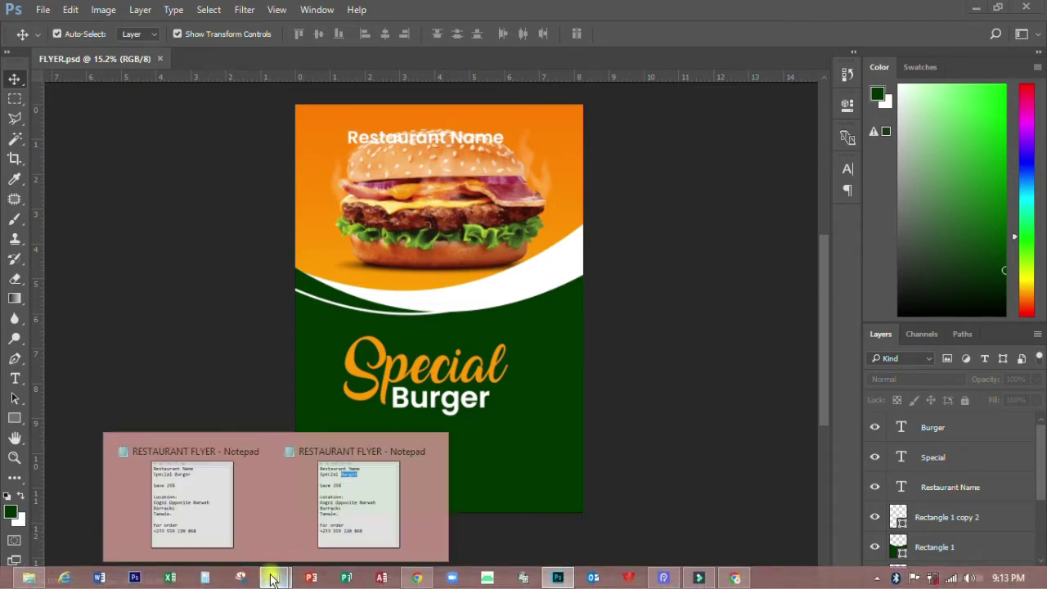
# - Switch to the Notepad flyer text, copy the "Location:" heading and return to the Photoshop flyer
pyautogui.click(332, 523)
pyautogui.moveTo(557, 262); pyautogui.dragTo(602, 262)
pyautogui.click(590, 290)
pyautogui.click(592, 257)
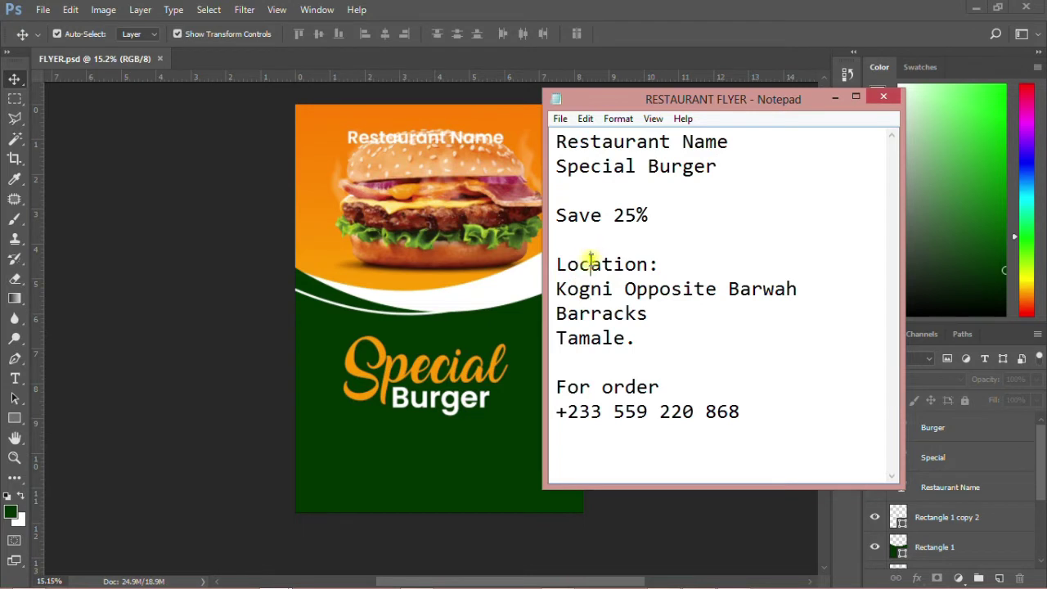
pyautogui.doubleClick(590, 261)
pyautogui.rightClick(590, 260)
pyautogui.click(610, 303)
pyautogui.click(224, 348)
# - Paste "Location:" as its own text layer on the green area below "Burger"
pyautogui.click(15, 378)
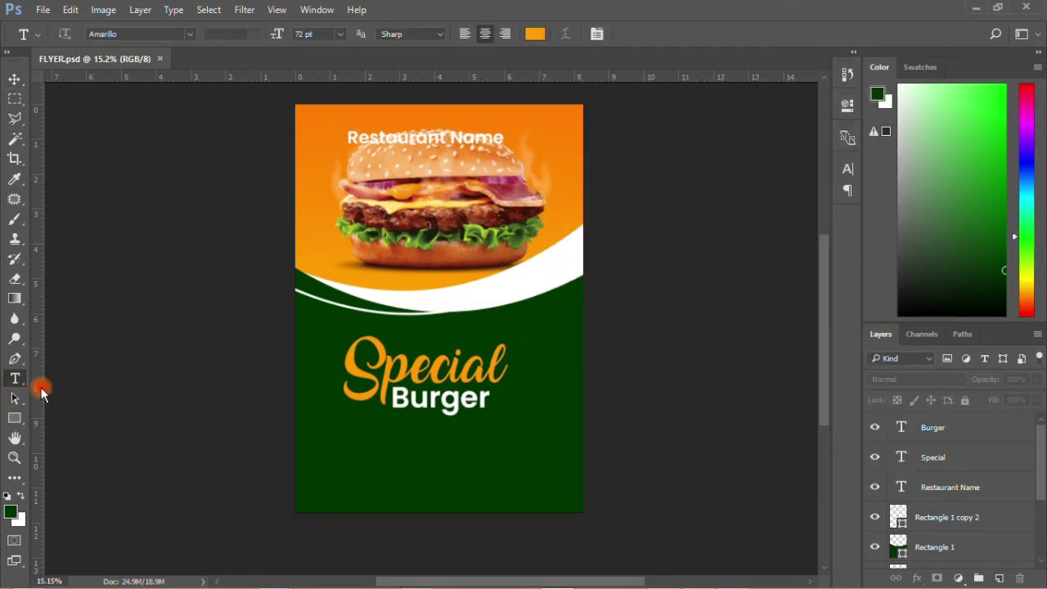
pyautogui.click(363, 460)
pyautogui.rightClick(364, 460)
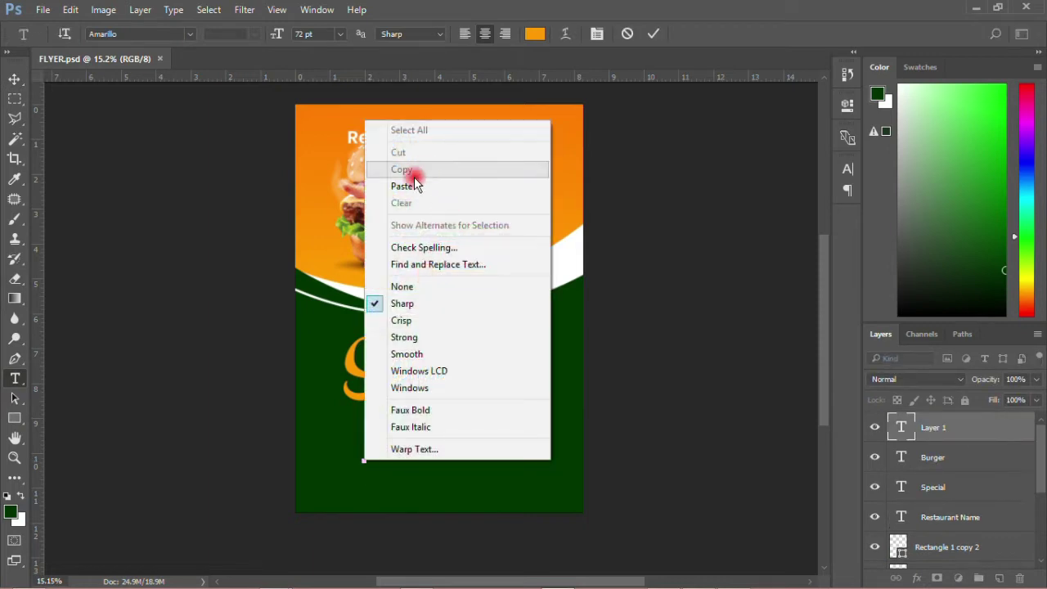
pyautogui.click(411, 188)
pyautogui.click(15, 78)
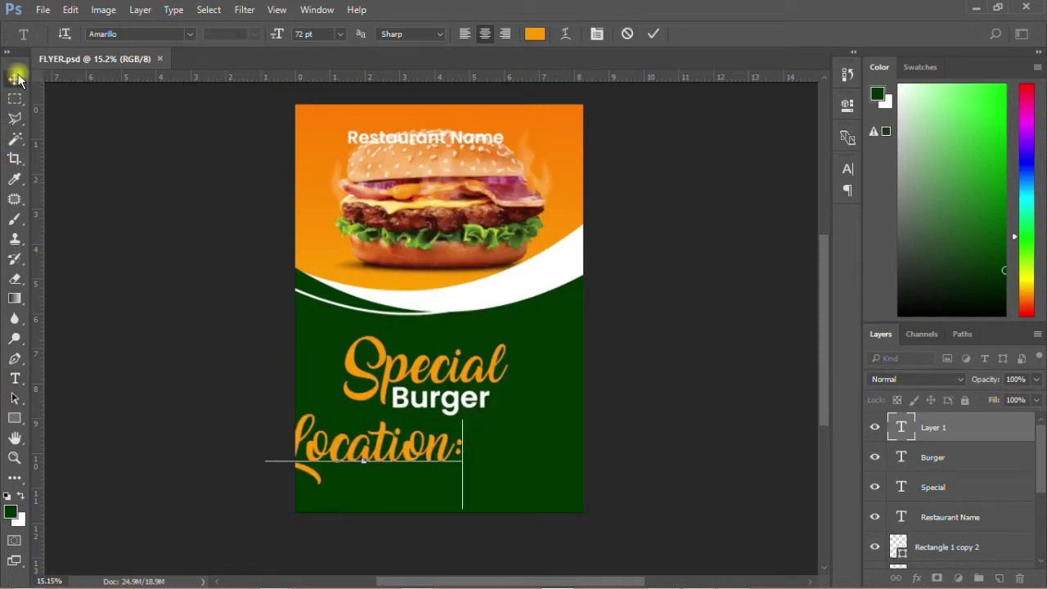
# - Change the "Location:" text's font to Poppins Regular and reduce its size to 18 pt
pyautogui.click(849, 172)
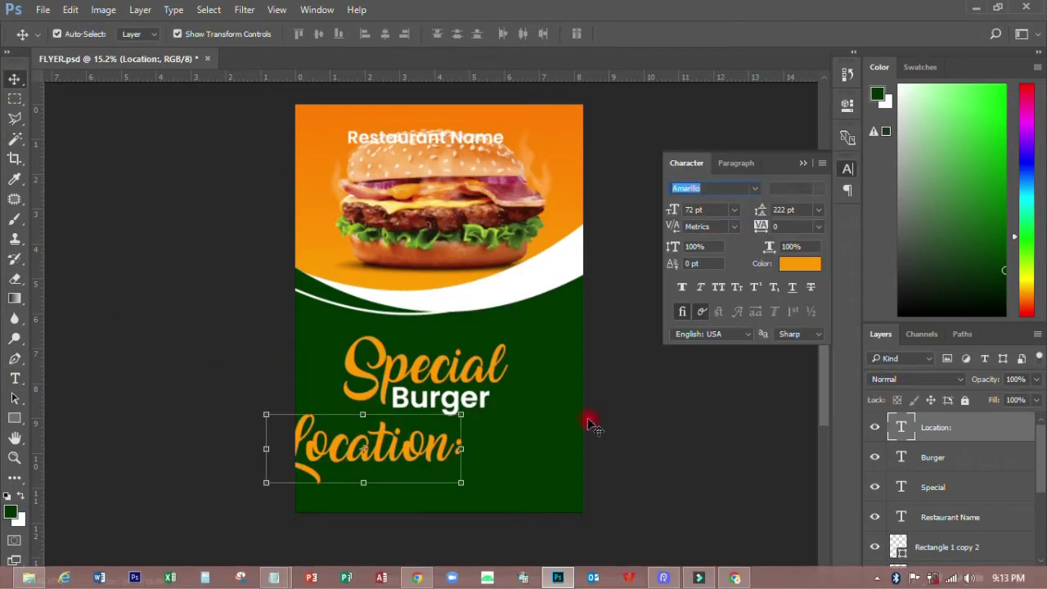
pyautogui.click(722, 199)
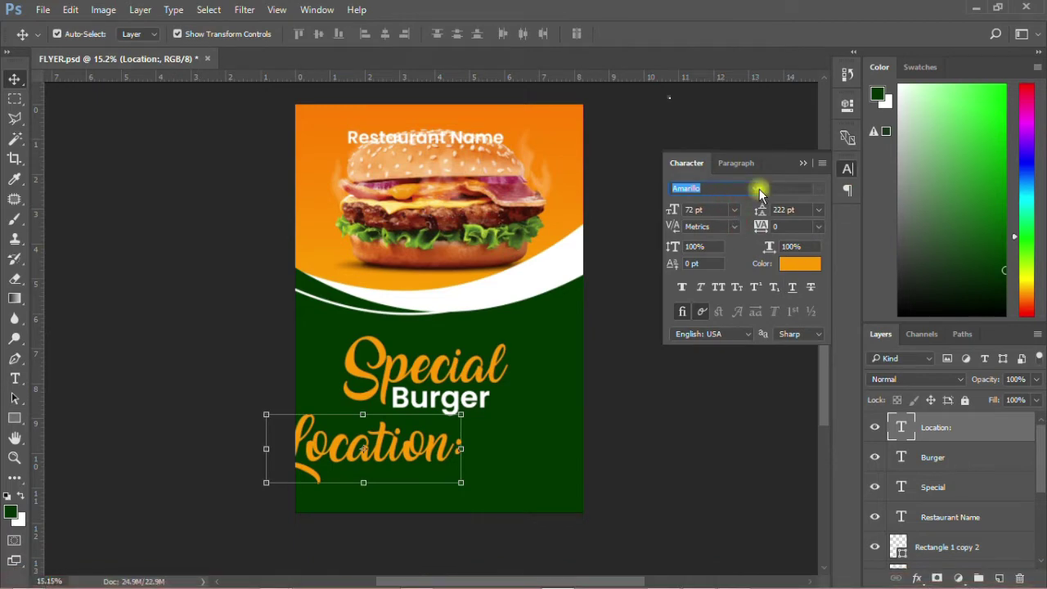
pyautogui.click(759, 193)
pyautogui.click(692, 145)
pyautogui.click(571, 391)
pyautogui.click(720, 332)
pyautogui.click(732, 209)
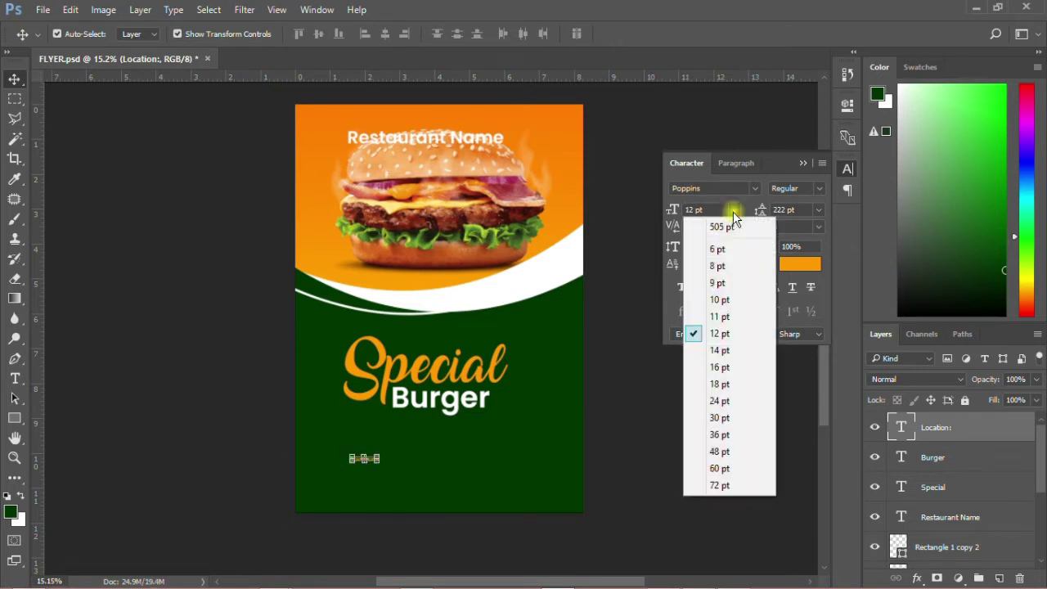
pyautogui.click(727, 375)
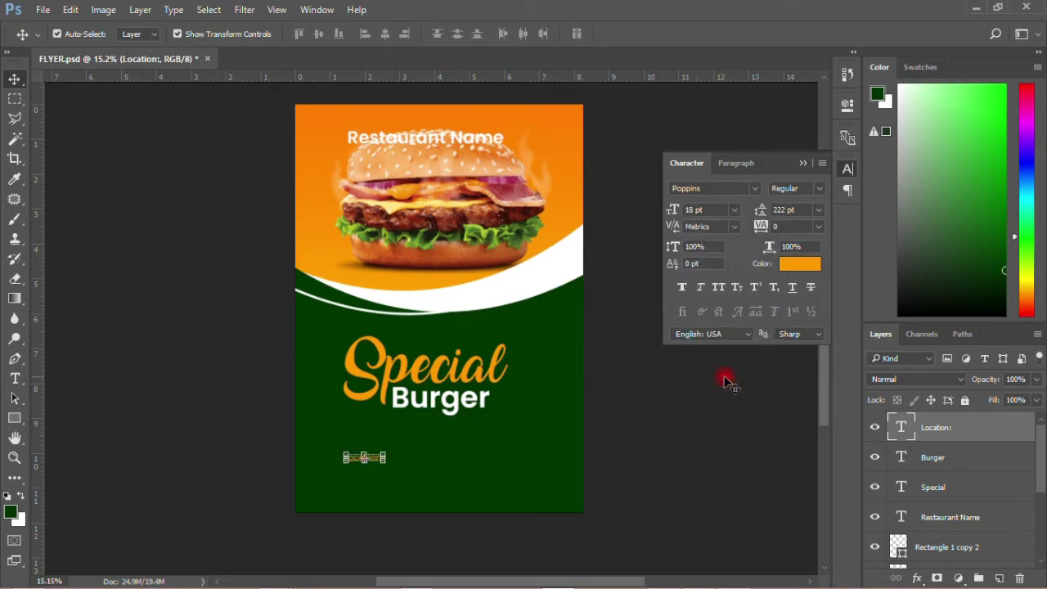
pyautogui.click(692, 465)
# - Enlarge the "Location:" text to 30 pt and move it slightly to the right
pyautogui.click(14, 457)
pyautogui.rightClick(343, 336)
pyautogui.click(384, 347)
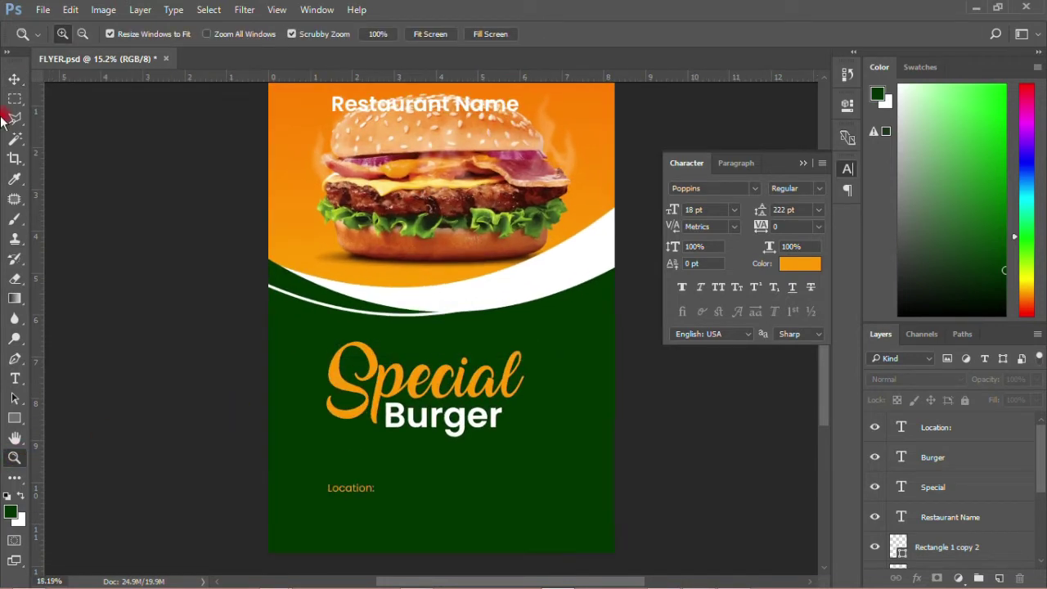
pyautogui.click(13, 79)
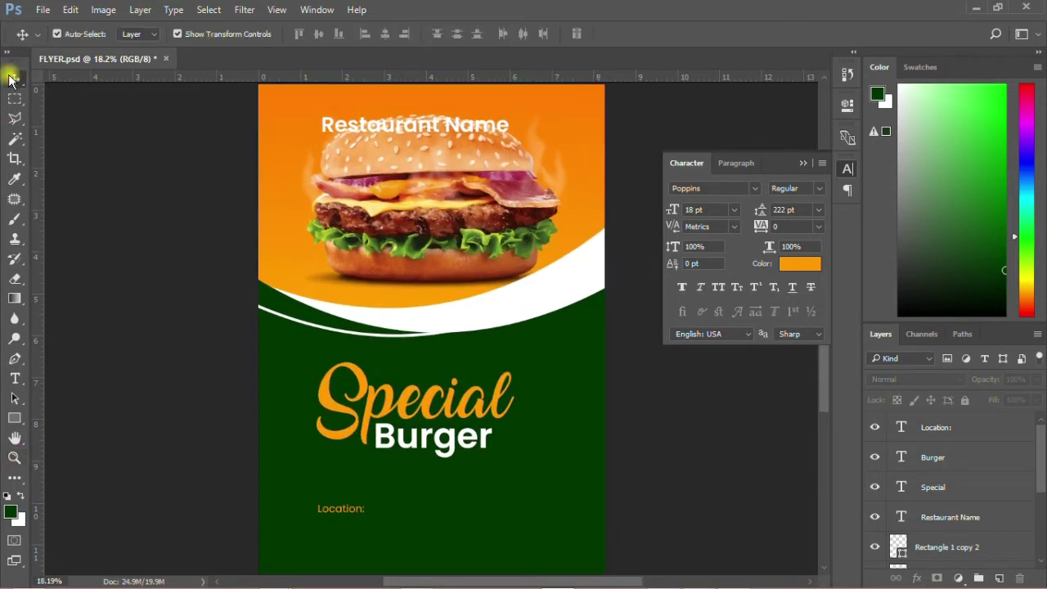
pyautogui.click(344, 510)
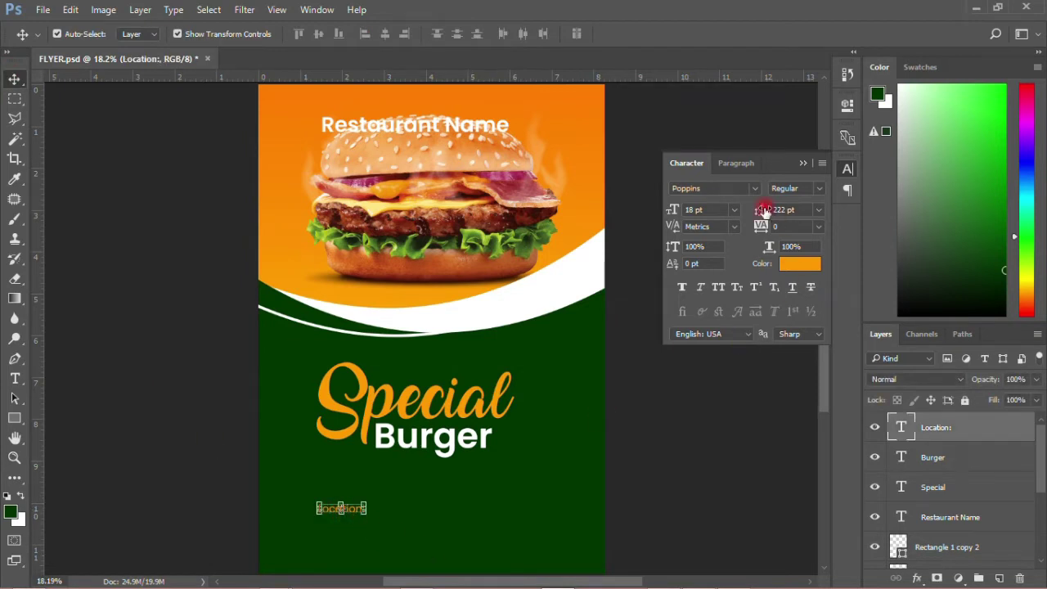
pyautogui.click(736, 212)
pyautogui.click(728, 415)
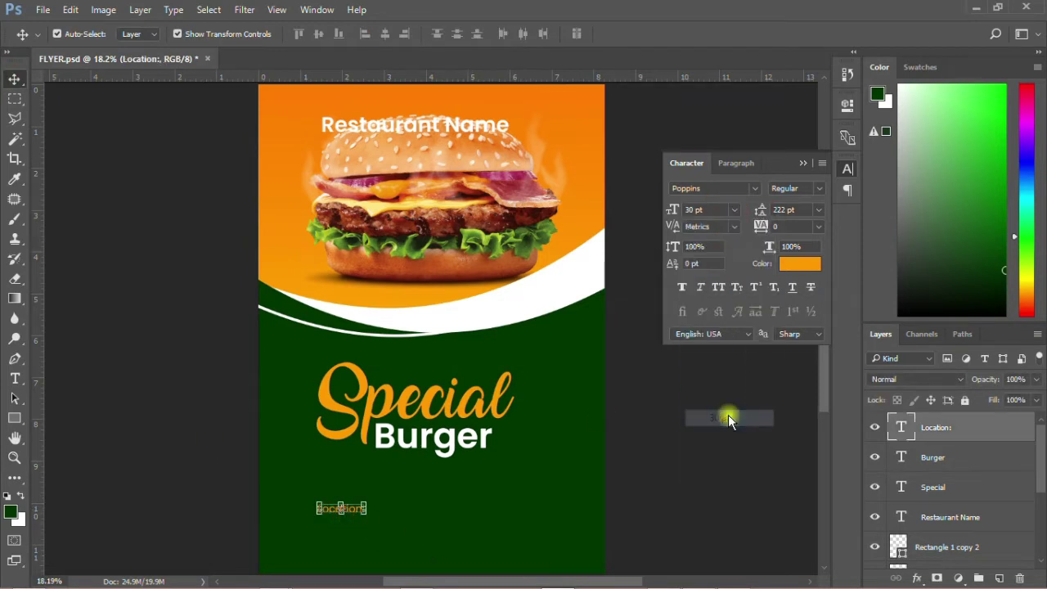
pyautogui.click(721, 464)
pyautogui.moveTo(368, 509); pyautogui.dragTo(399, 510)
# - Switch to the Notepad flyer text, copy the restaurant's address lines and return to the Photoshop flyer
pyautogui.moveTo(278, 576)
pyautogui.click(349, 504)
pyautogui.click(557, 288)
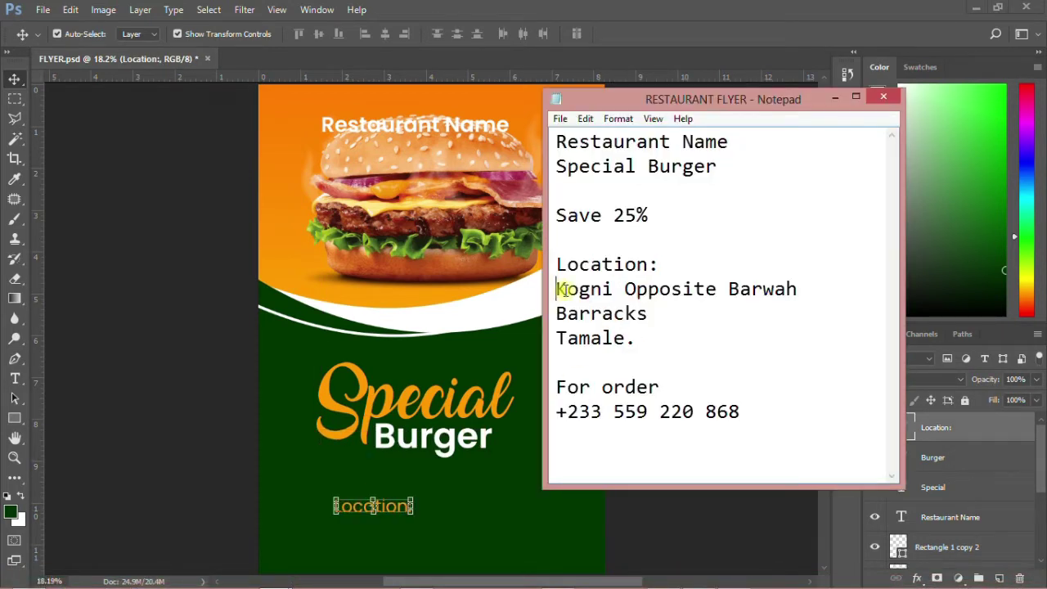
pyautogui.moveTo(557, 288); pyautogui.dragTo(635, 341)
pyautogui.rightClick(604, 310)
pyautogui.click(640, 366)
pyautogui.click(222, 345)
# - Paste the restaurant's address as a new text layer just below "Location:"
pyautogui.click(15, 379)
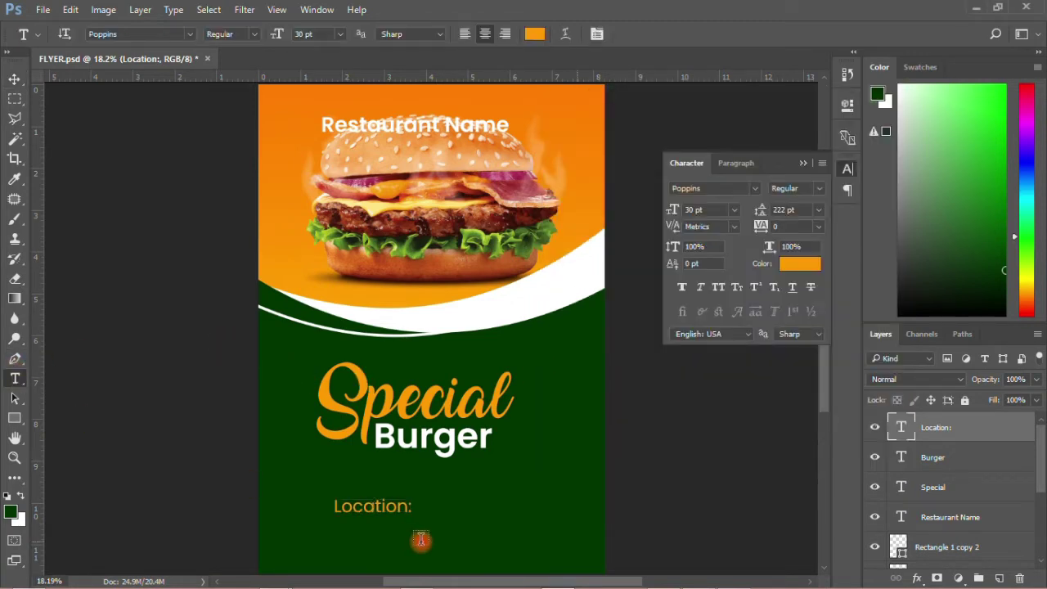
pyautogui.click(349, 535)
pyautogui.rightClick(349, 537)
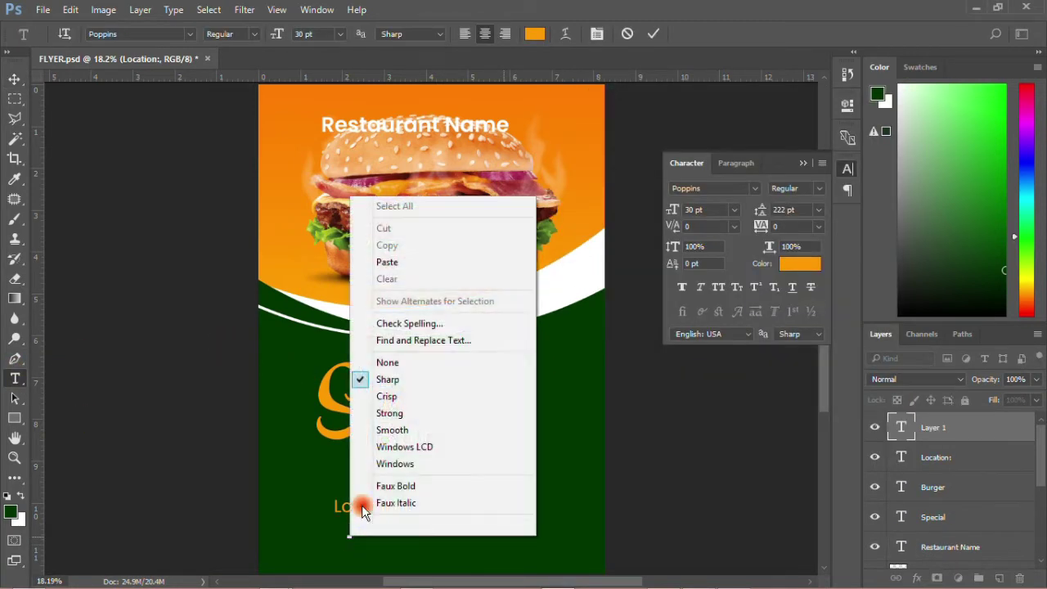
pyautogui.click(413, 264)
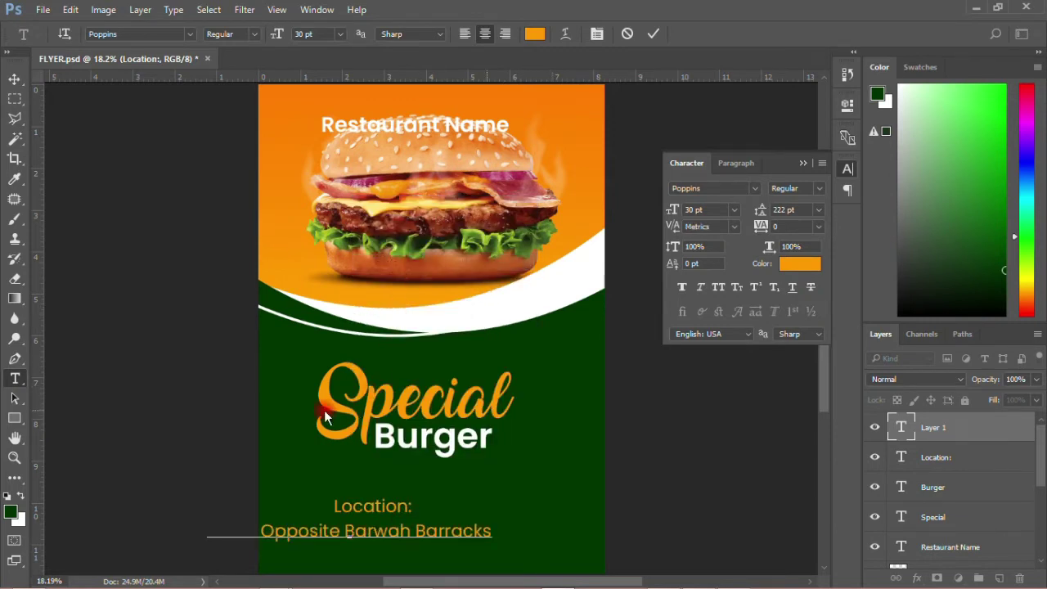
pyautogui.click(15, 80)
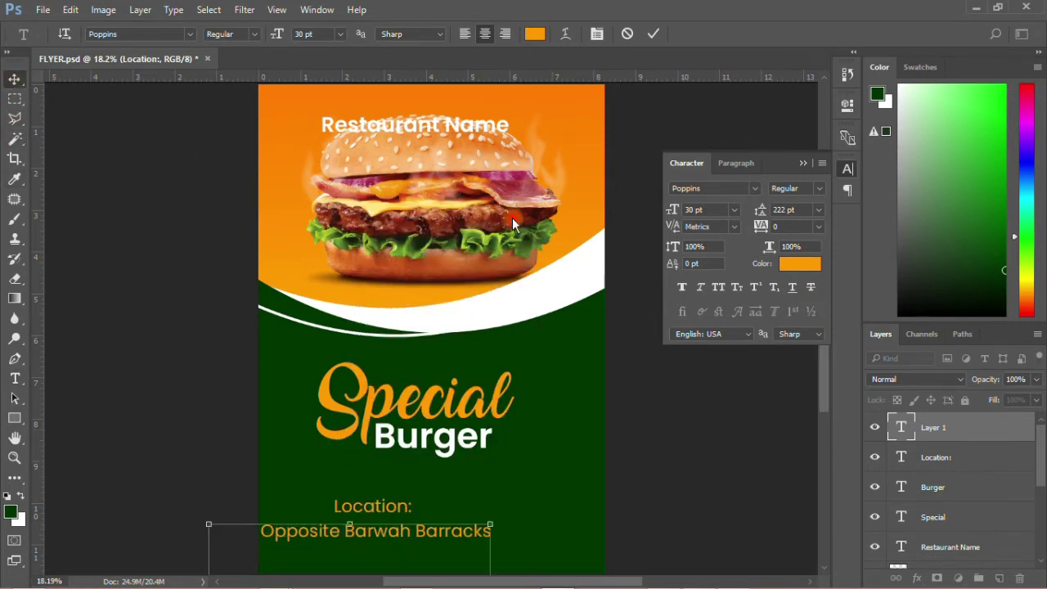
# - Set the address text's leading to Auto, left-align it and line it up with the start of "Location:"
pyautogui.click(820, 211)
pyautogui.click(819, 229)
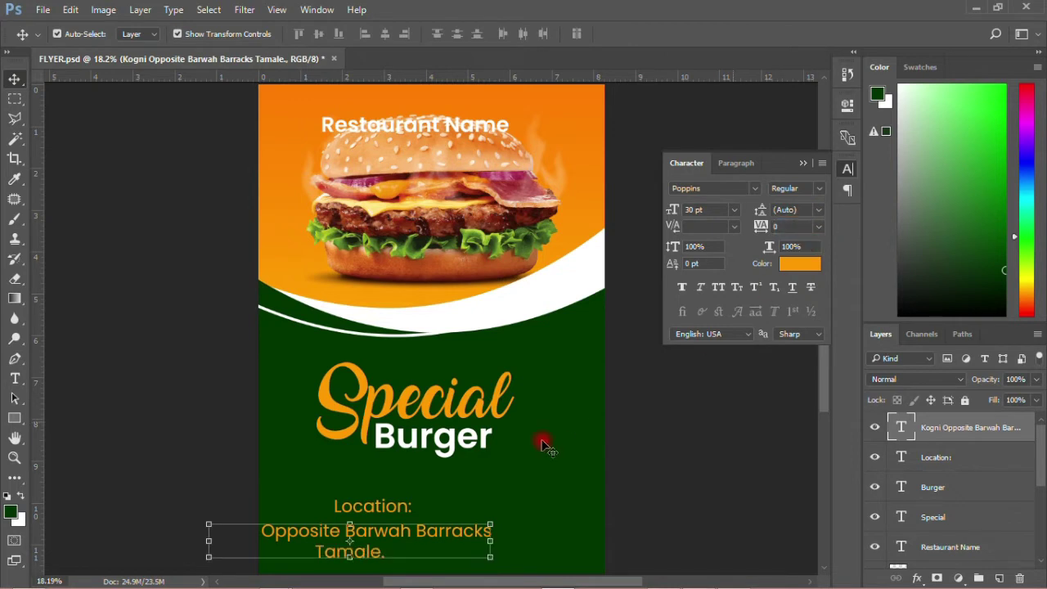
pyautogui.click(735, 163)
pyautogui.click(703, 191)
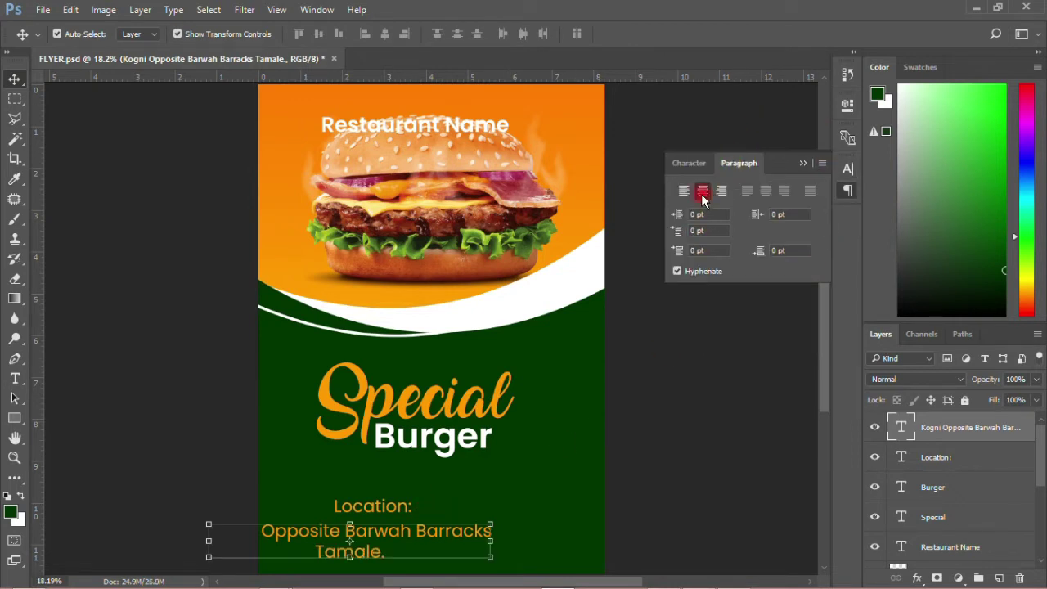
pyautogui.click(685, 190)
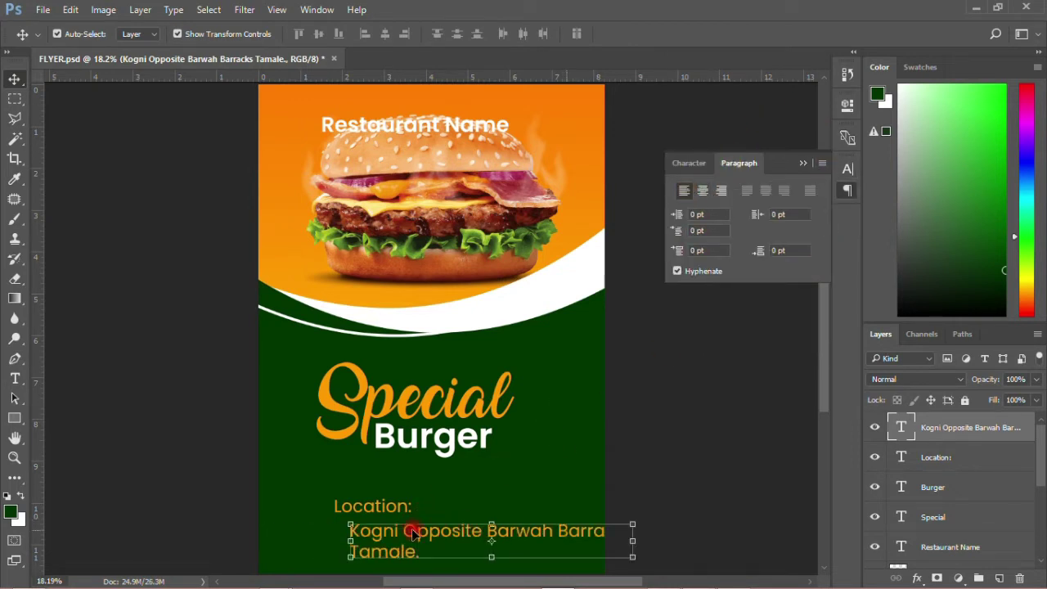
pyautogui.moveTo(411, 531); pyautogui.dragTo(401, 532)
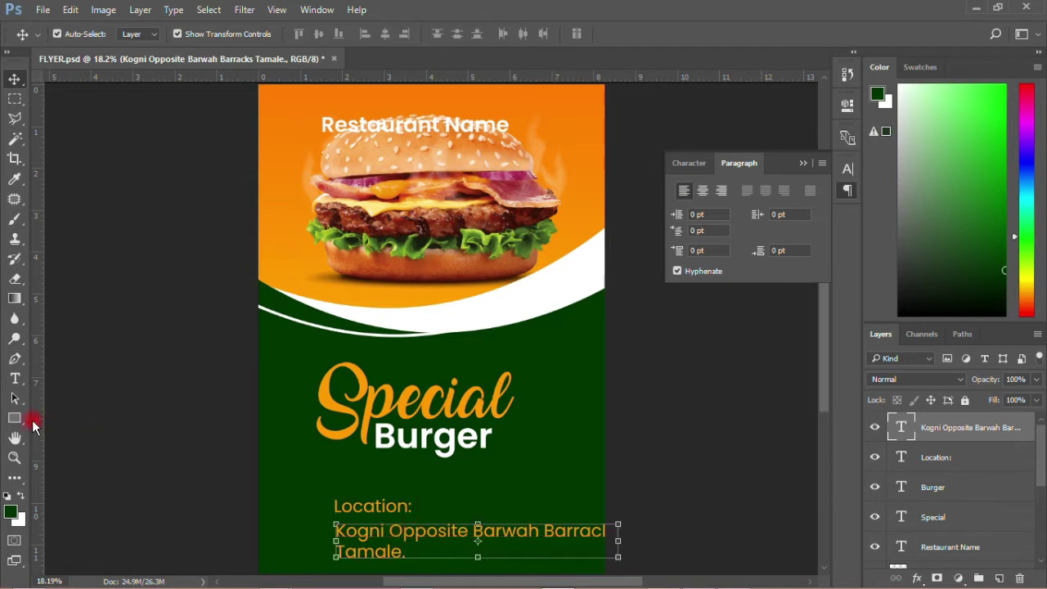
# - Rebreak the address into two lines, joining the town name to the second line with a dash
pyautogui.click(15, 378)
pyautogui.click(549, 530)
pyautogui.press('Return')
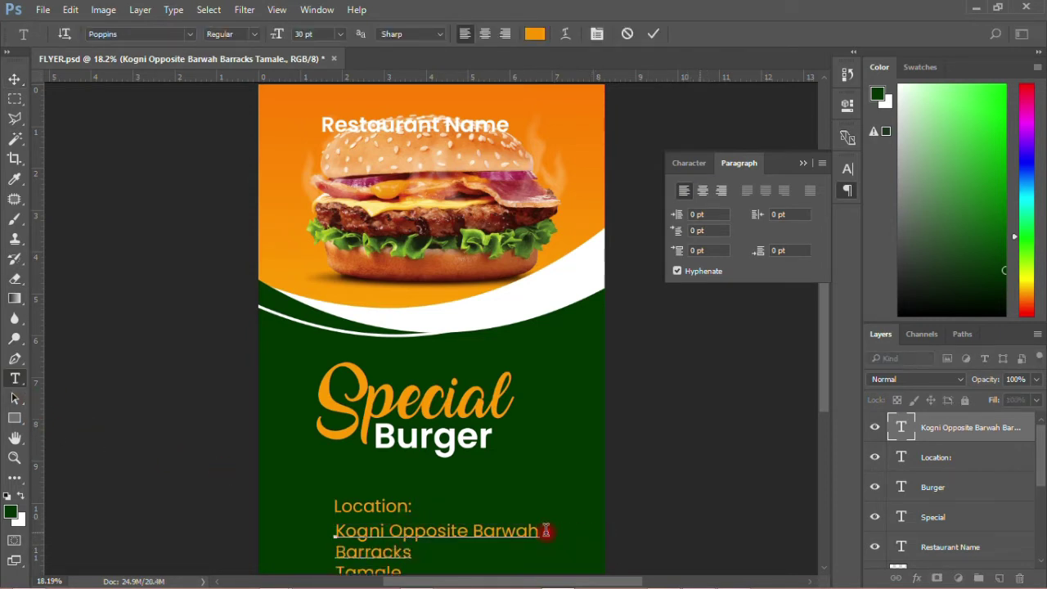
pyautogui.scroll(-2, 520, 523)
pyautogui.scroll(2, 413, 531)
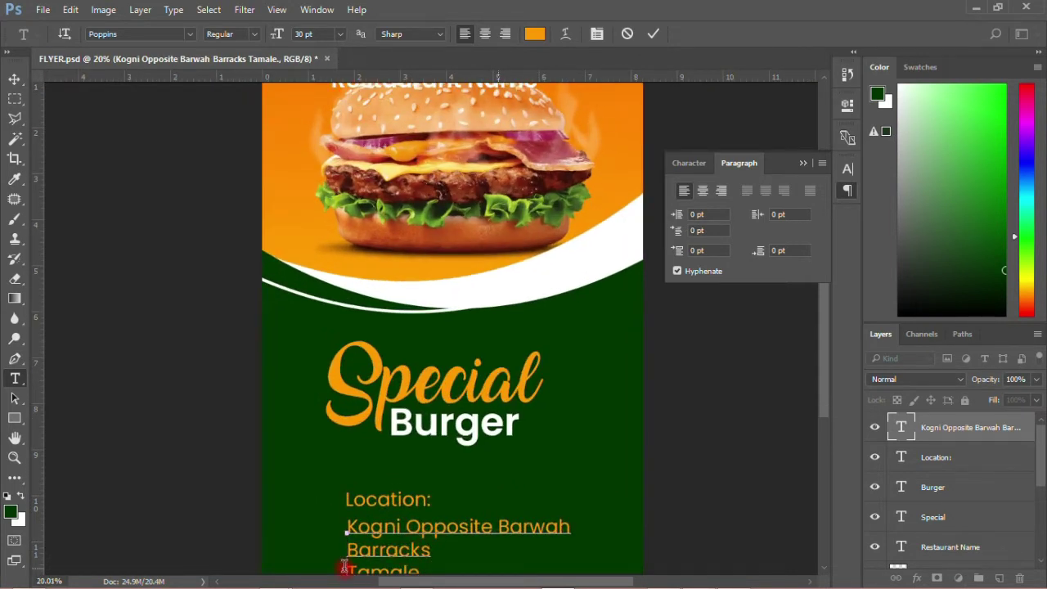
pyautogui.press('Delete')
pyautogui.write('- Tamale.')
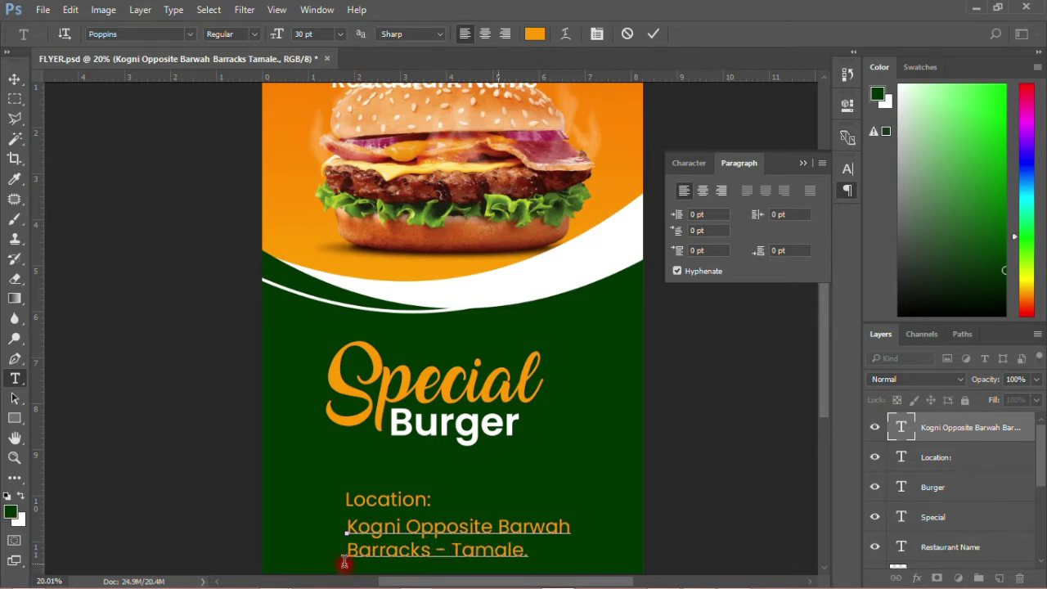
pyautogui.click(14, 78)
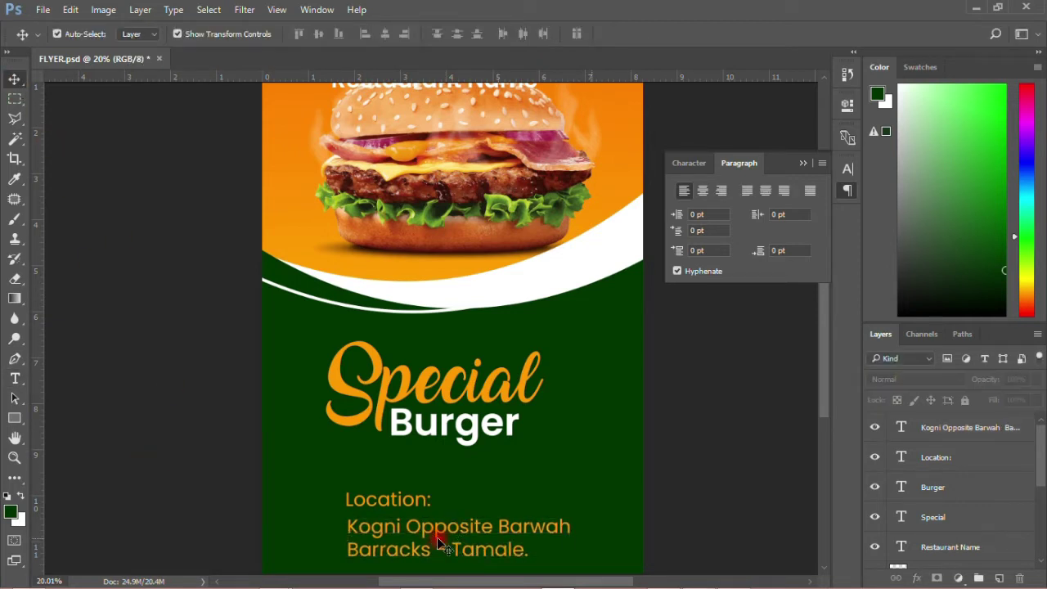
# - Set the address text's font size to 18 pt
pyautogui.click(439, 535)
pyautogui.click(698, 164)
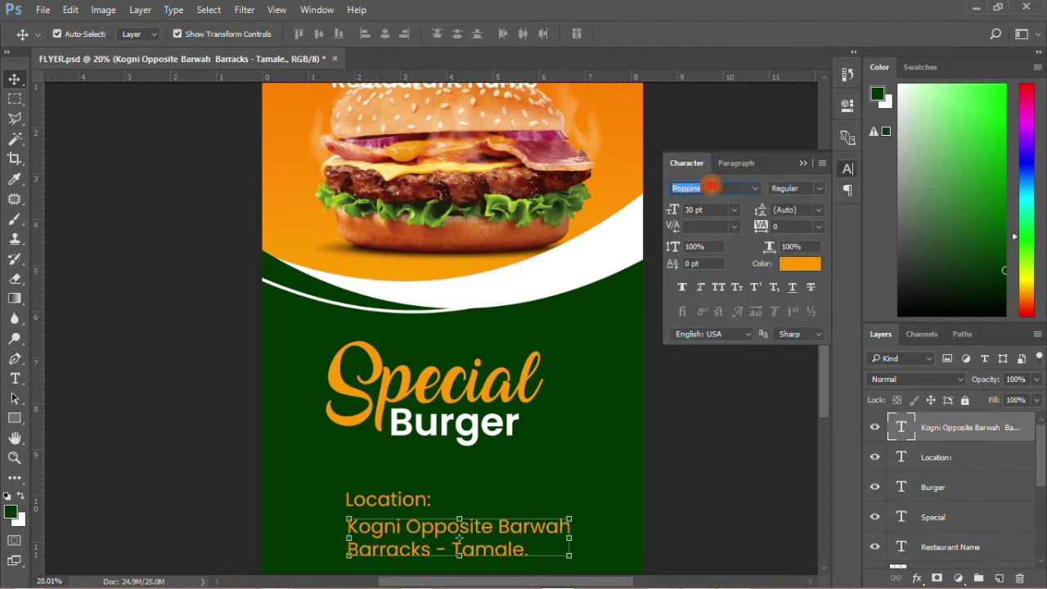
pyautogui.click(733, 210)
pyautogui.click(716, 384)
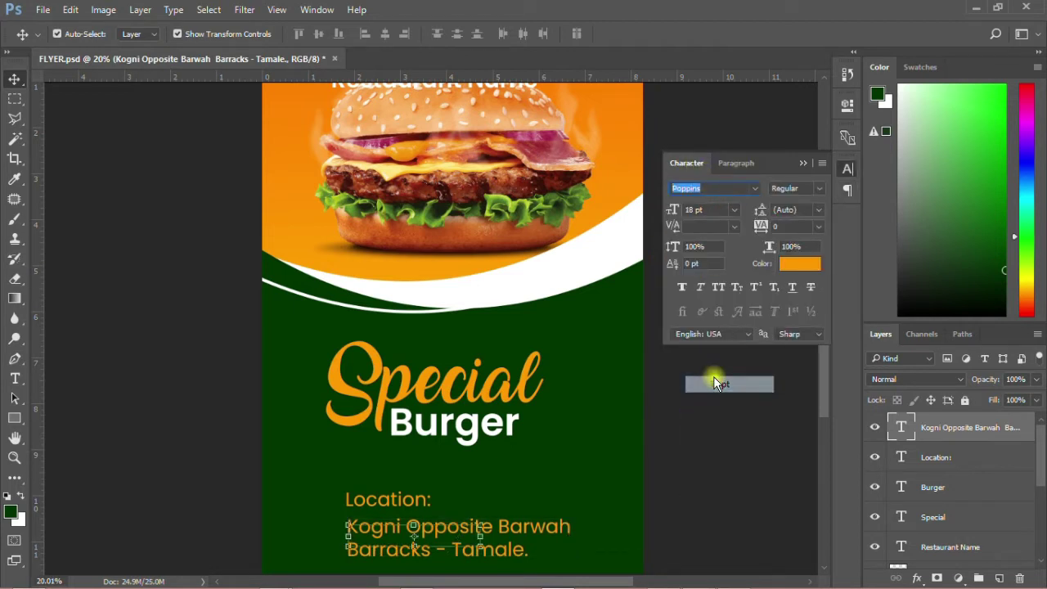
pyautogui.click(713, 463)
pyautogui.click(391, 510)
pyautogui.hotkey('ctrl', 'z')
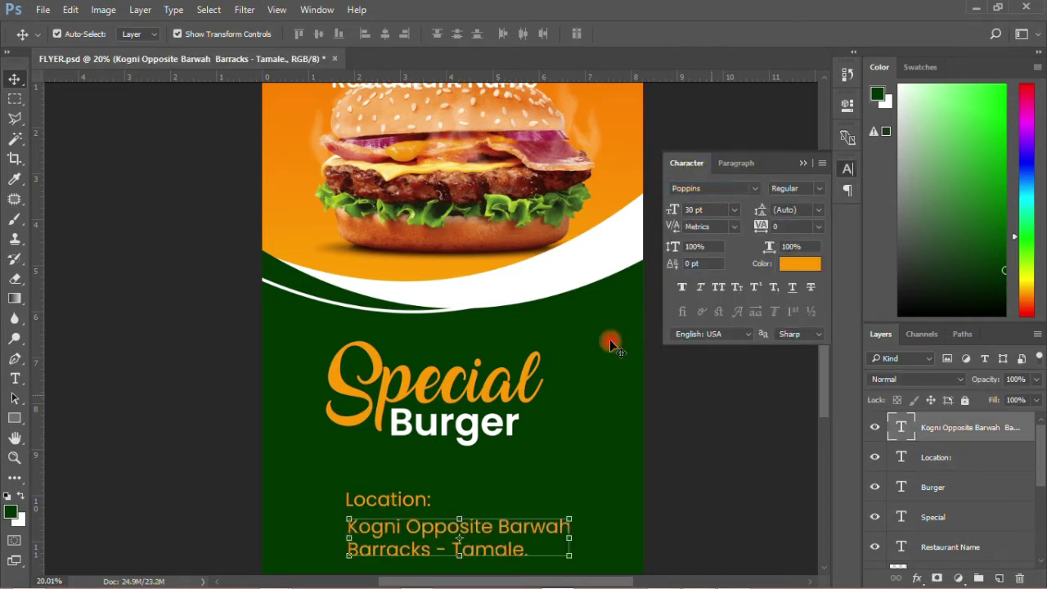
pyautogui.click(733, 210)
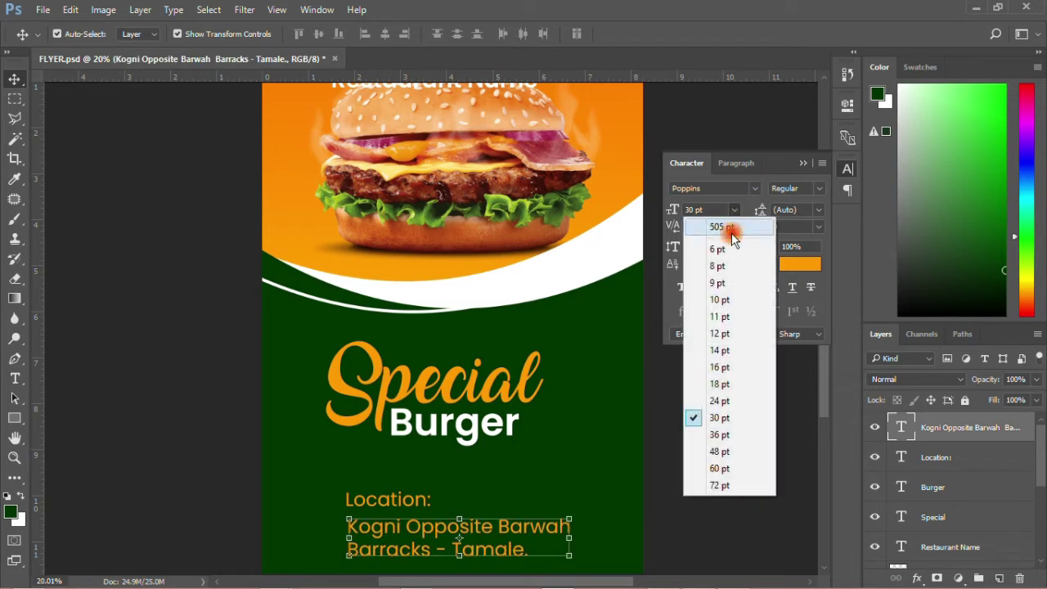
pyautogui.click(718, 383)
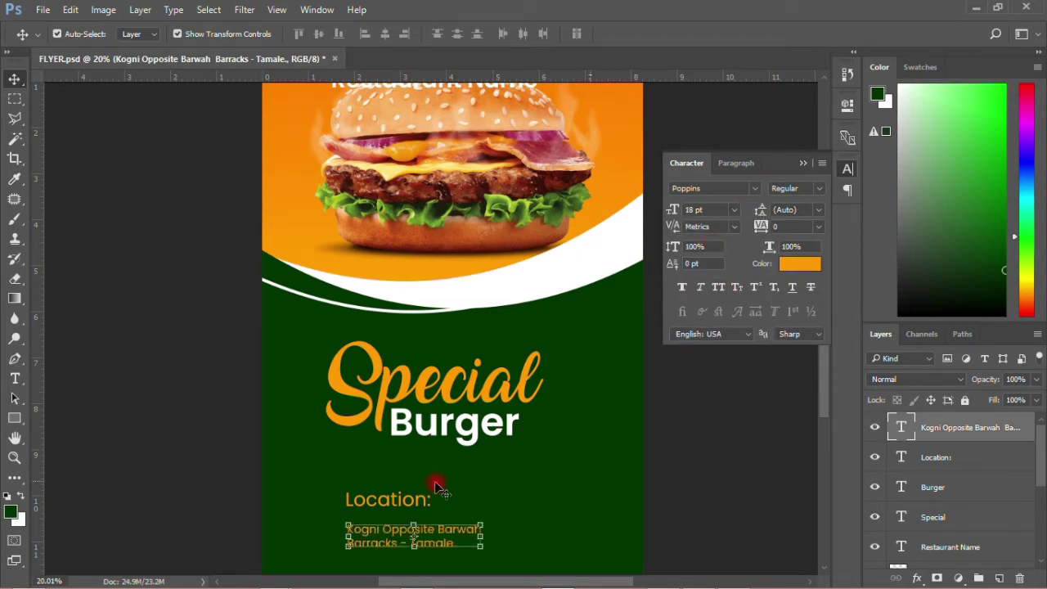
pyautogui.click(654, 491)
# - Set the "Location:" text's font size to 18 pt and move the address up closer beneath it
pyautogui.click(376, 499)
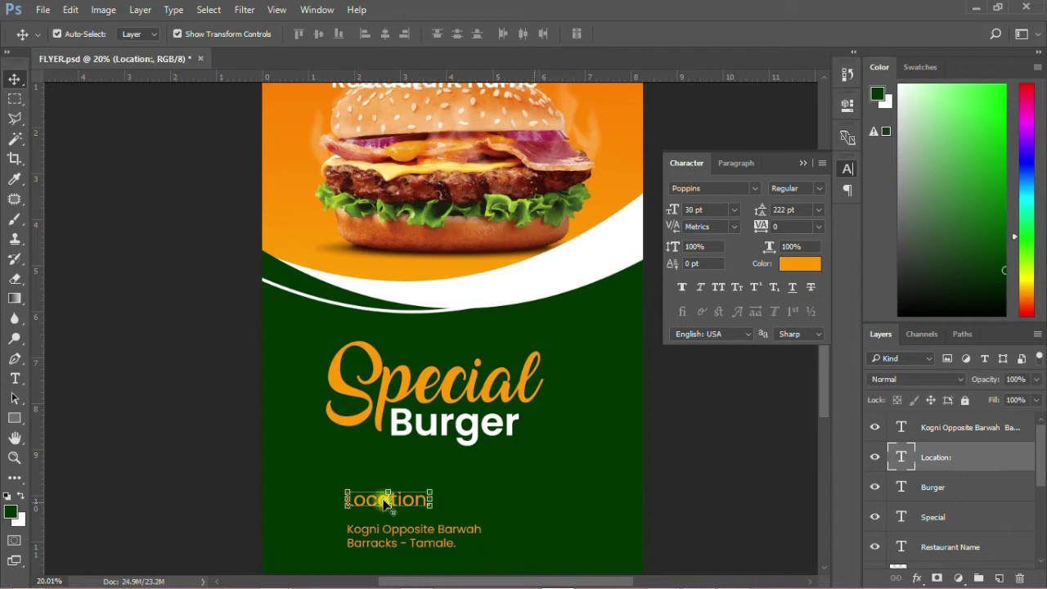
pyautogui.click(731, 210)
pyautogui.click(720, 386)
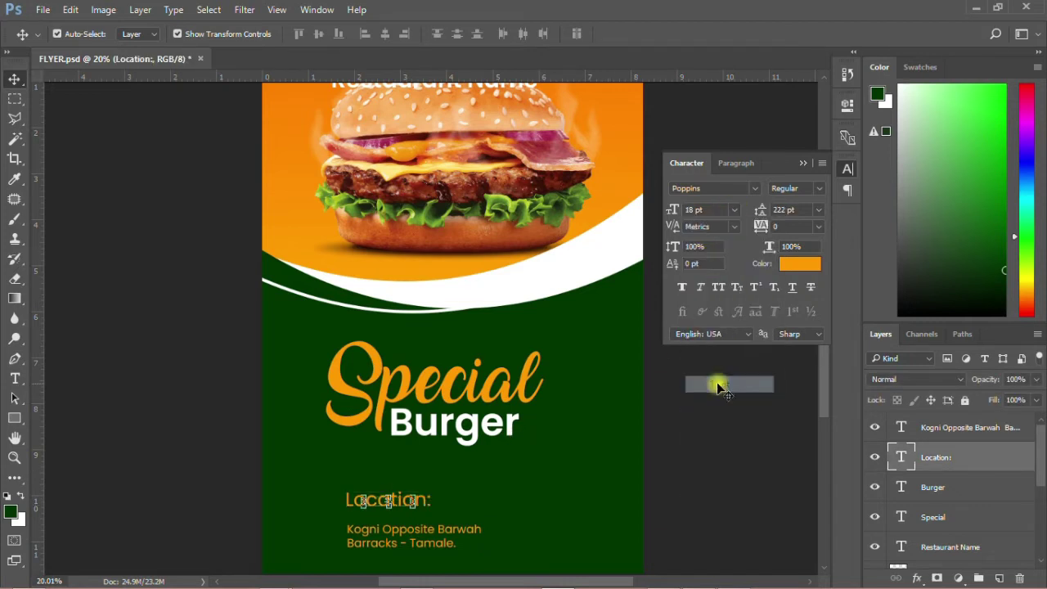
pyautogui.click(728, 445)
pyautogui.moveTo(380, 538); pyautogui.dragTo(381, 530)
# - Place the Qr-Code image as a linked object, scale it to about 12.27% and position it beside the location text near the flyer's left edge
pyautogui.click(43, 10)
pyautogui.click(104, 304)
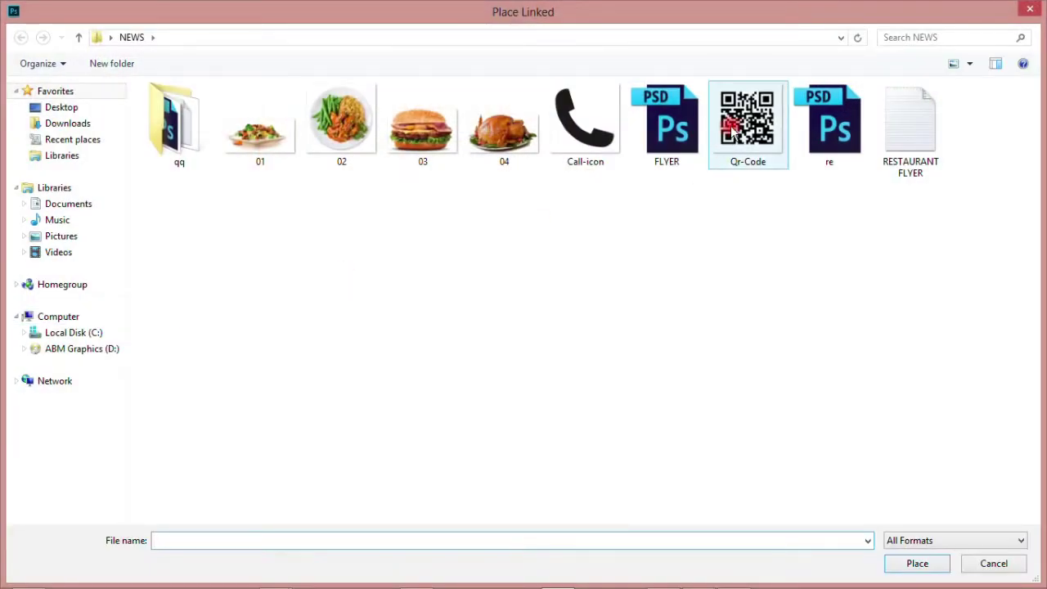
pyautogui.doubleClick(733, 129)
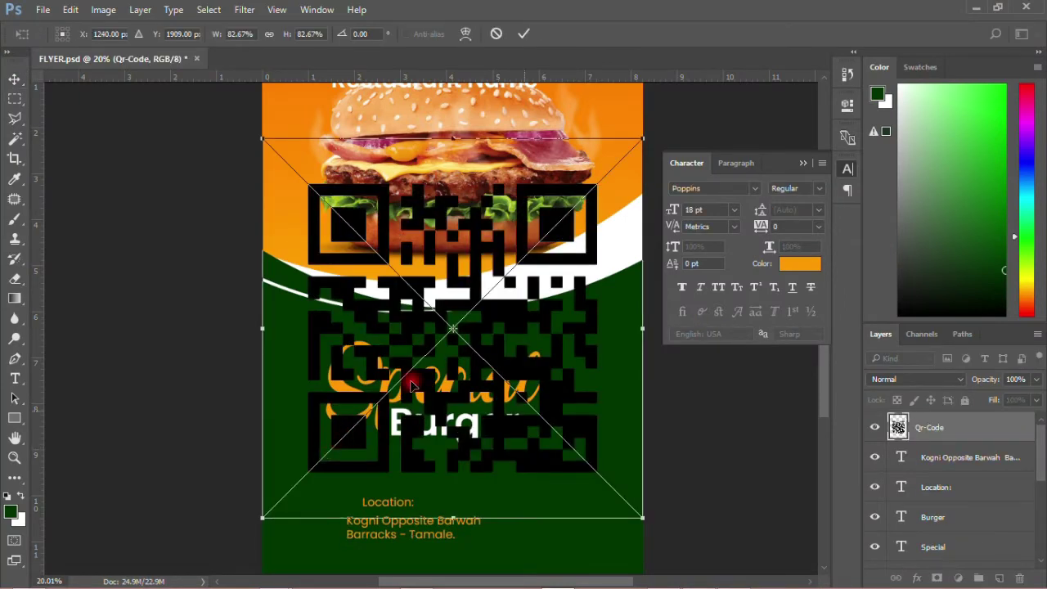
pyautogui.moveTo(635, 150); pyautogui.dragTo(481, 299)
pyautogui.moveTo(430, 376); pyautogui.dragTo(326, 497)
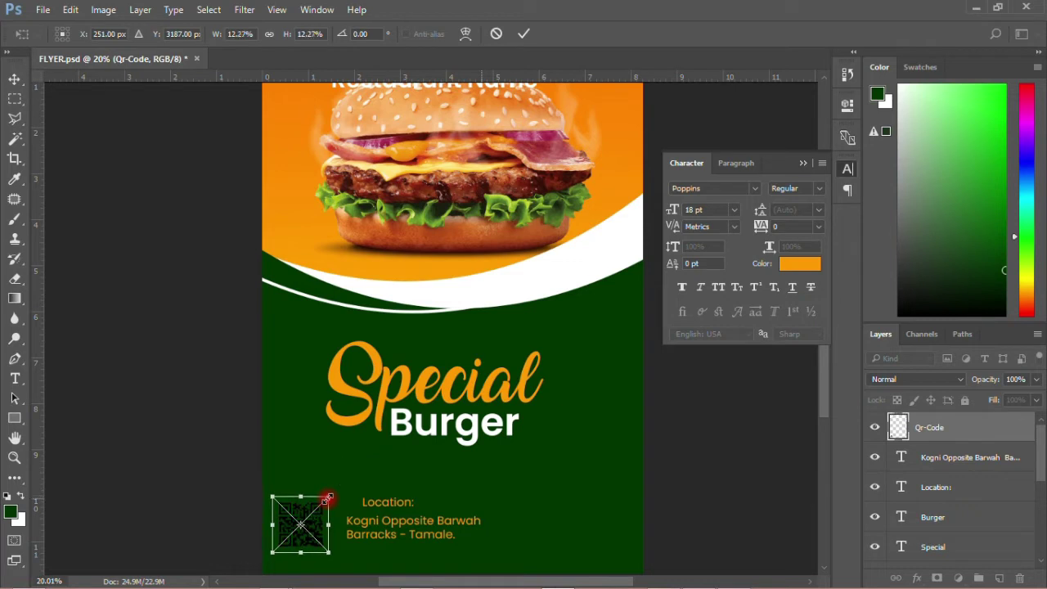
pyautogui.click(525, 36)
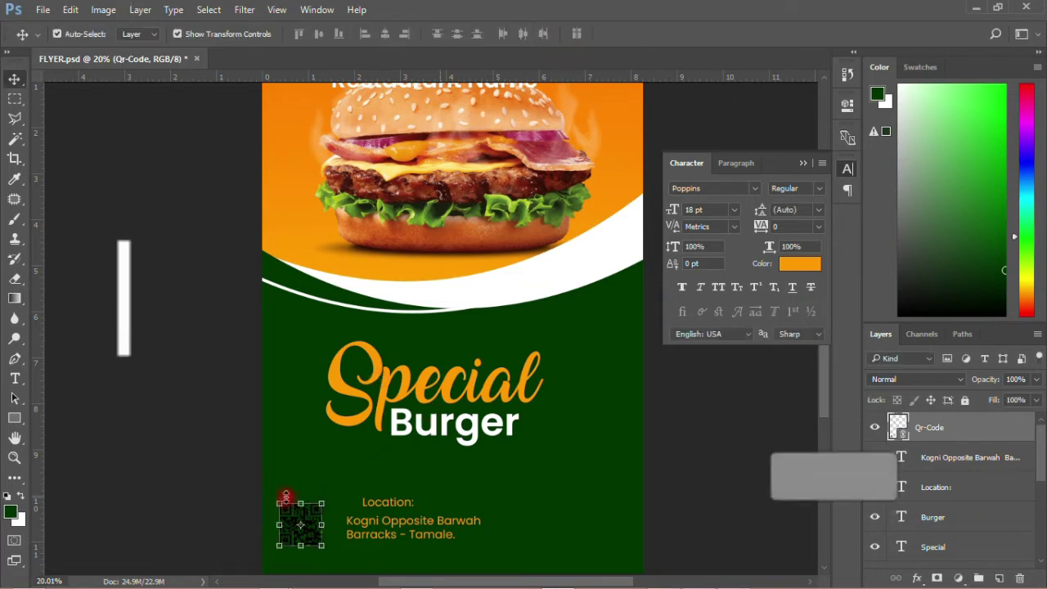
# - Draw a rectangle of about 351 x 356 px over the QR code and fill it with white (ffffff)
pyautogui.click(16, 418)
pyautogui.moveTo(274, 497); pyautogui.dragTo(330, 551)
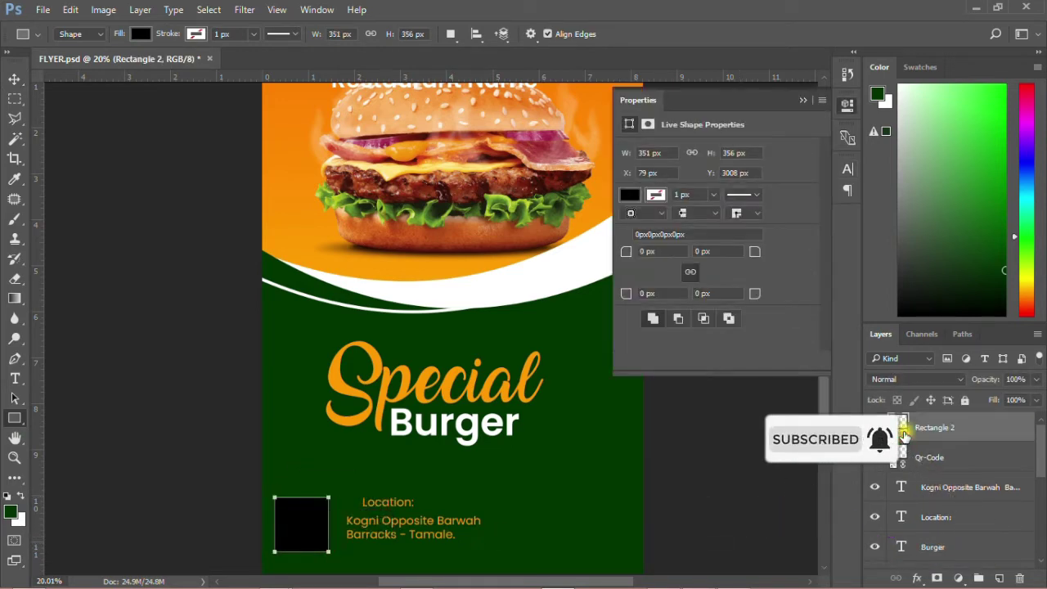
pyautogui.doubleClick(898, 427)
pyautogui.write('ffffff')
pyautogui.click(974, 131)
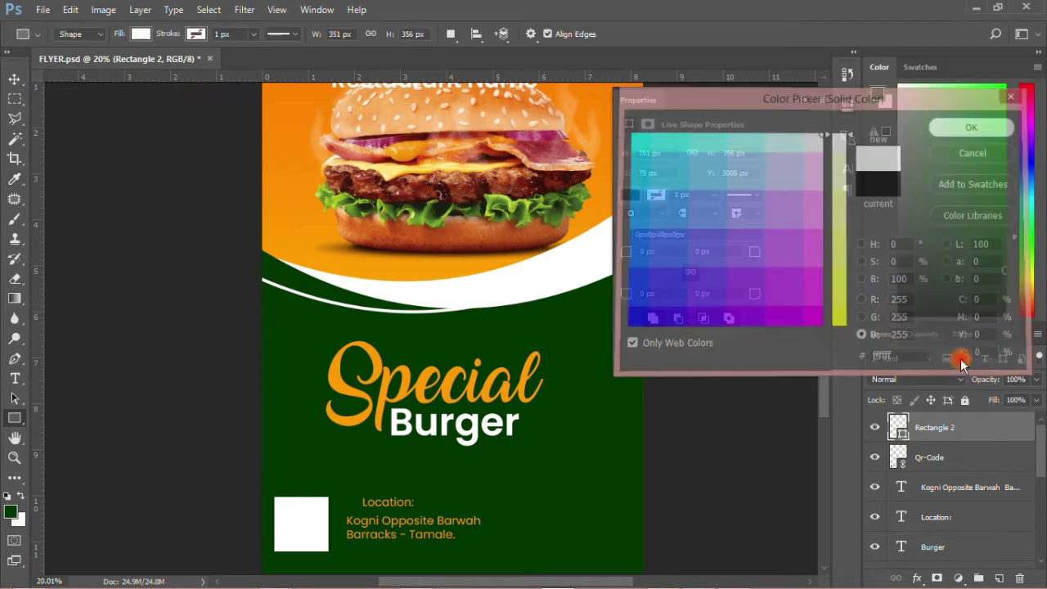
# - Move the Qr-Code layer above the white rectangle in the layer order
pyautogui.moveTo(923, 458); pyautogui.dragTo(926, 418)
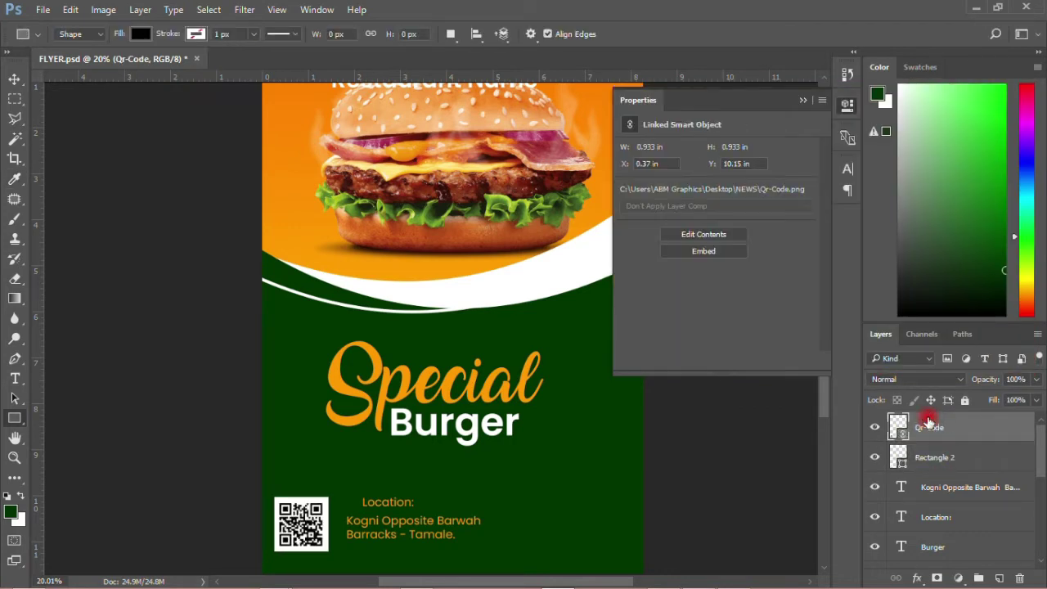
pyautogui.click(26, 77)
pyautogui.click(85, 327)
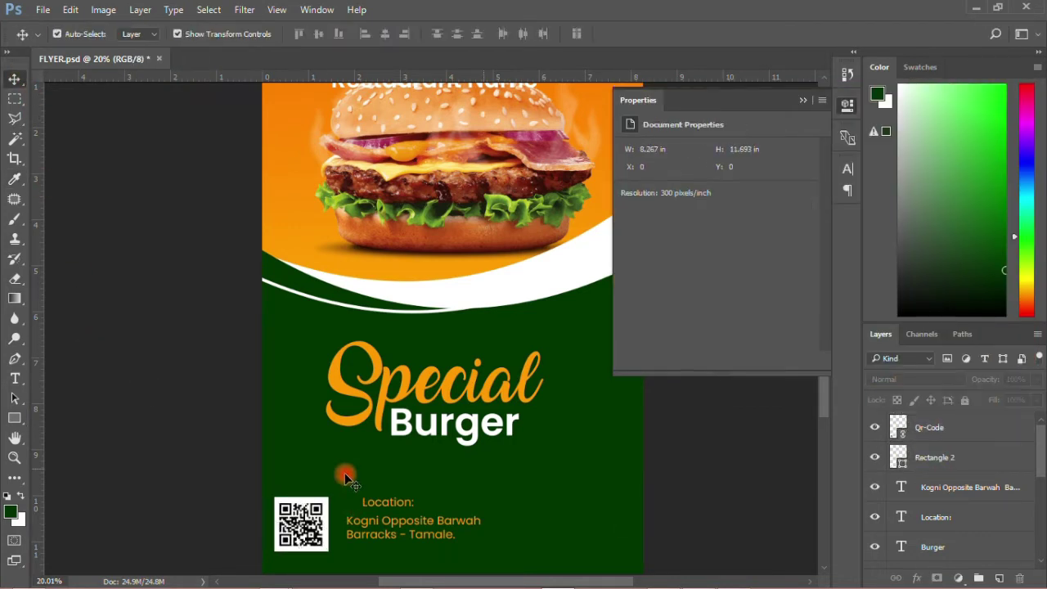
# - Move "Location:" and the address right beside the QR code, left edges aligned, with "Location:" level with the white square's upper edge
pyautogui.scroll(-5, 826, 417)
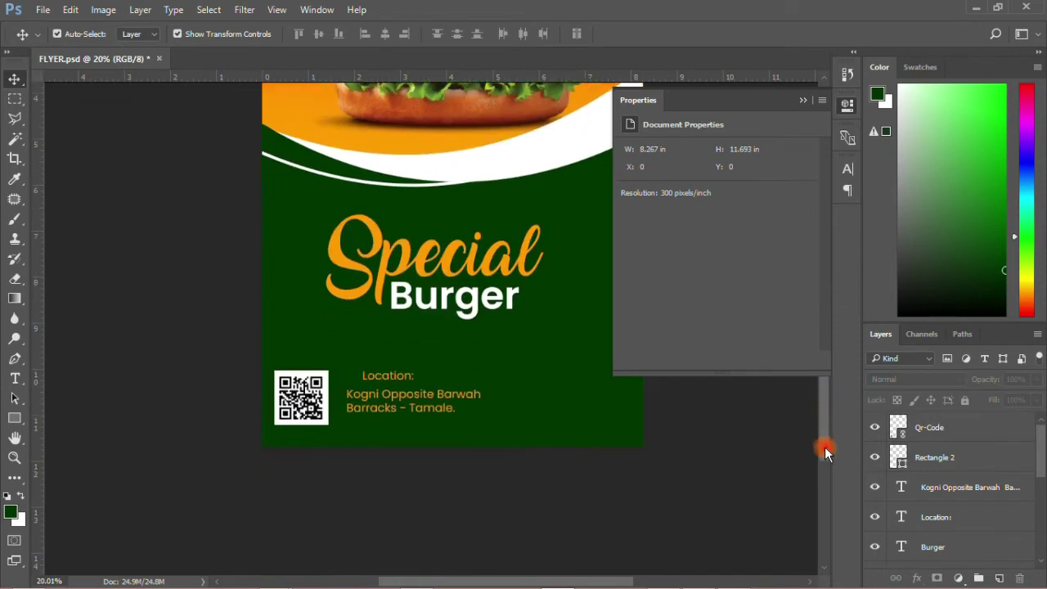
pyautogui.scroll(3, 336, 372)
pyautogui.scroll(2, 336, 380)
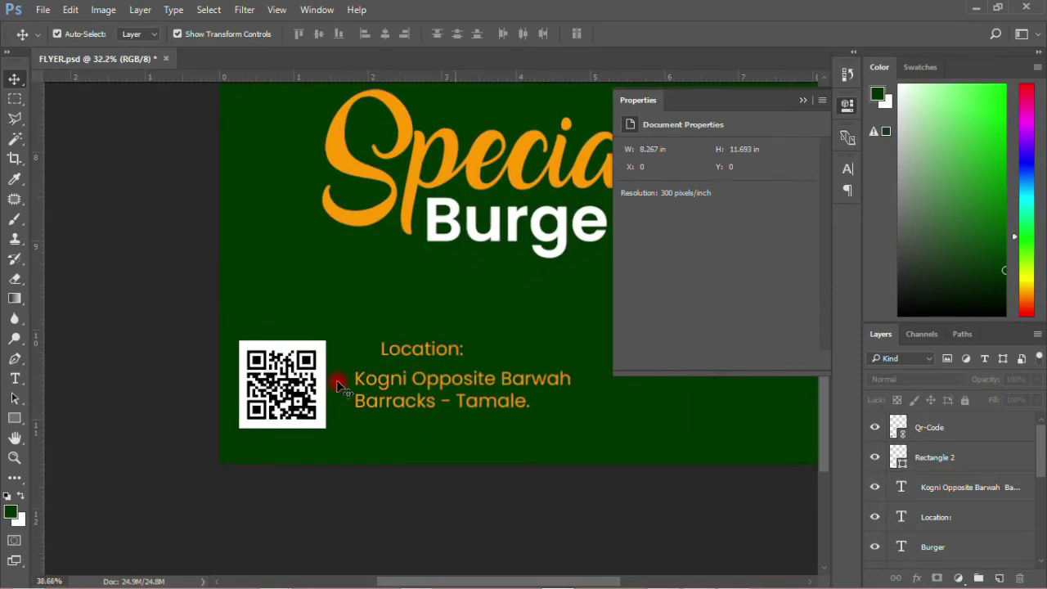
pyautogui.moveTo(385, 406); pyautogui.dragTo(390, 411)
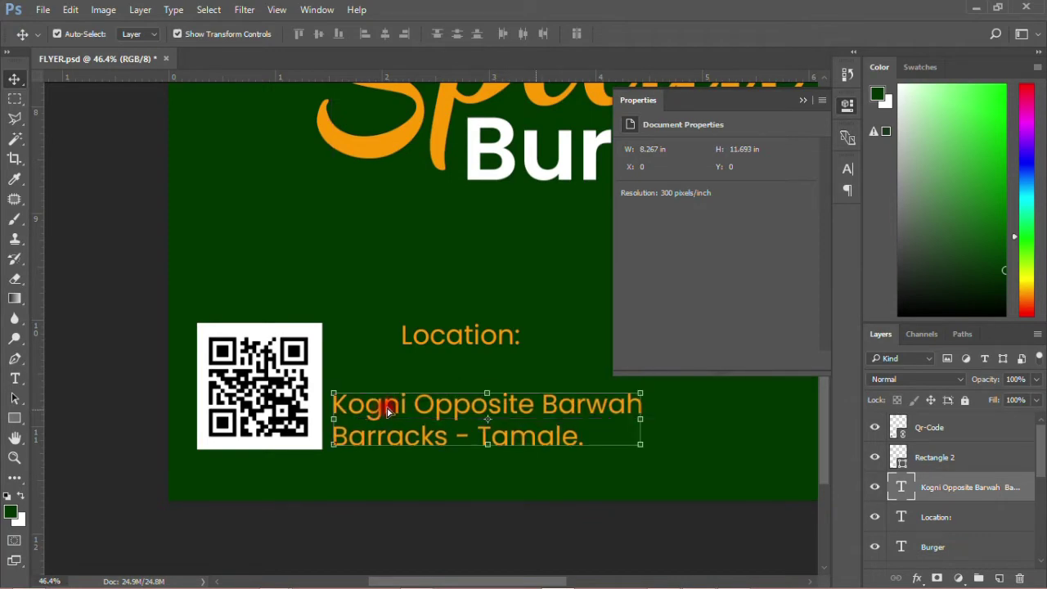
pyautogui.moveTo(448, 339); pyautogui.dragTo(383, 364)
pyautogui.moveTo(382, 407); pyautogui.dragTo(384, 398)
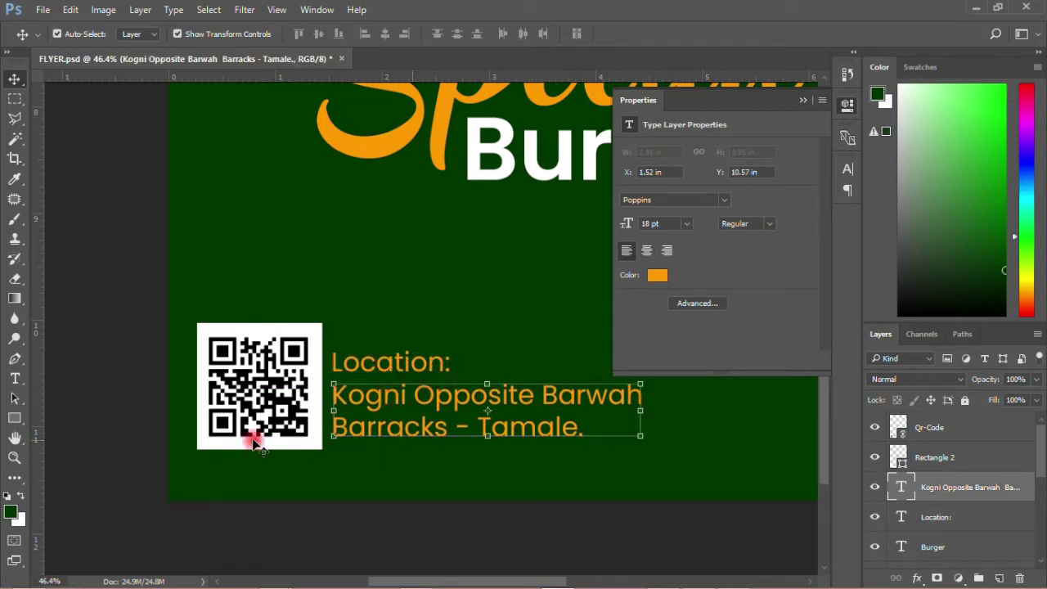
pyautogui.click(141, 419)
pyautogui.moveTo(367, 362); pyautogui.dragTo(362, 333)
pyautogui.moveTo(366, 401); pyautogui.dragTo(367, 371)
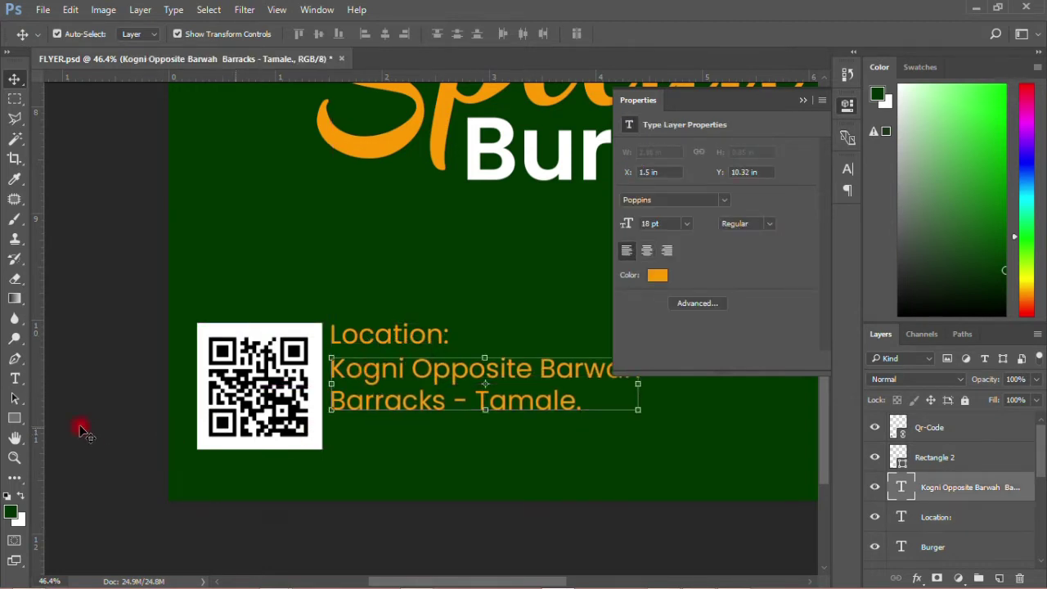
# - Put the town name on its own third address line and remove the dash before it
pyautogui.click(16, 378)
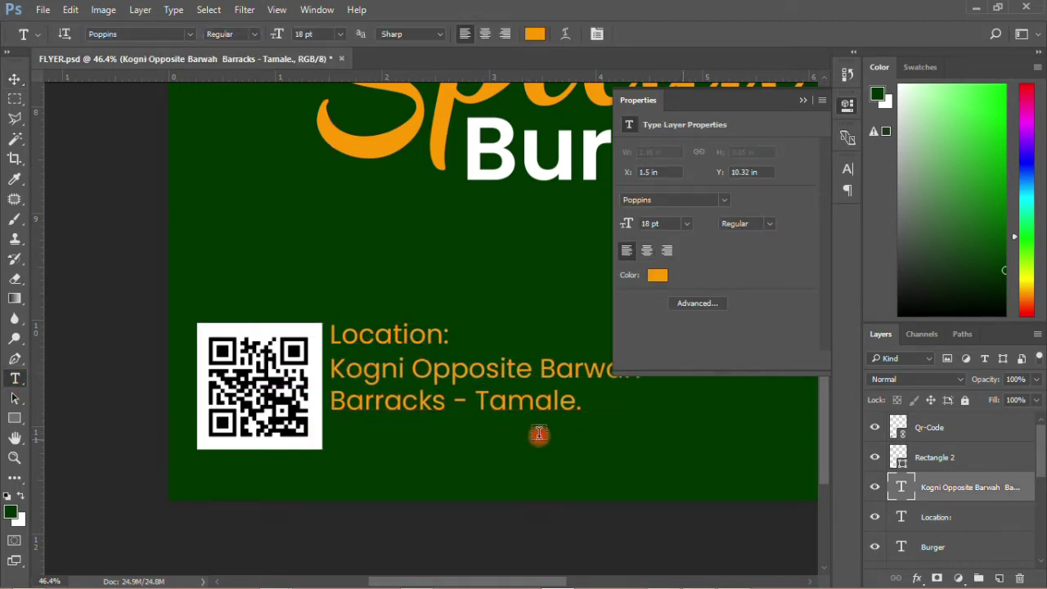
pyautogui.click(481, 400)
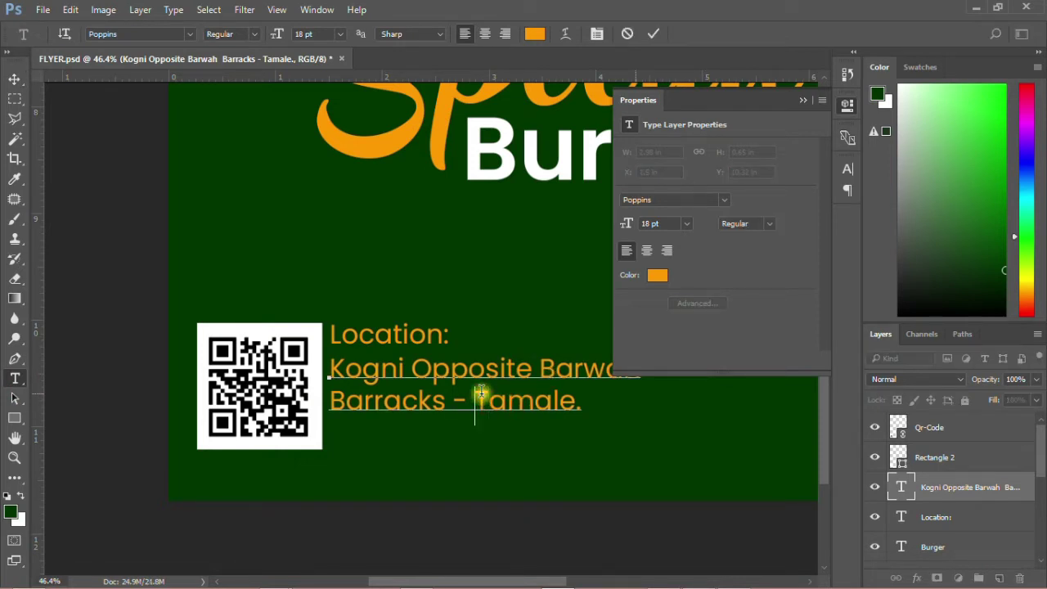
pyautogui.press('Return')
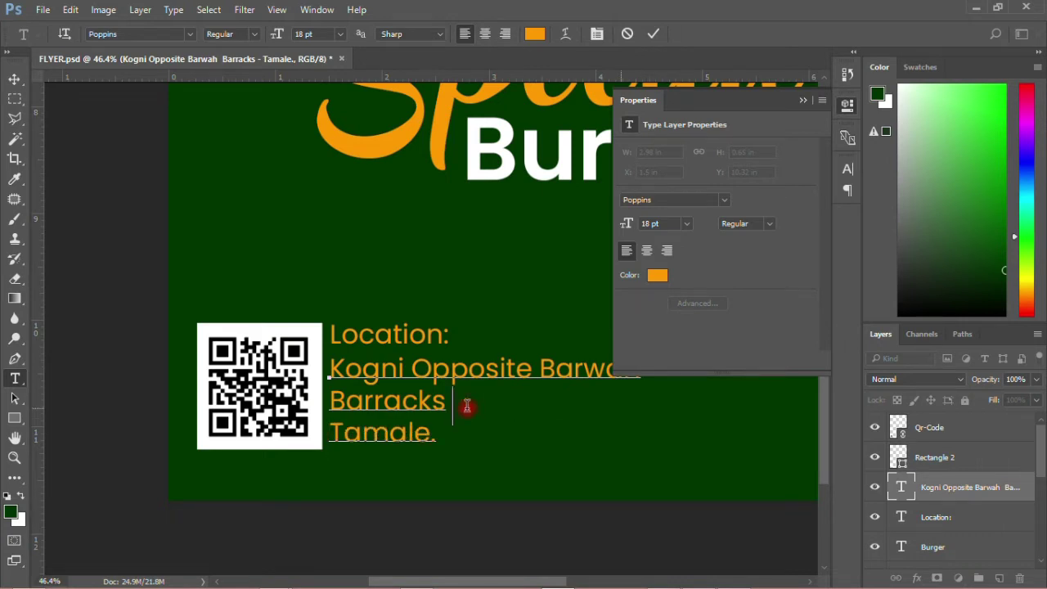
pyautogui.scroll(-3, 288, 433)
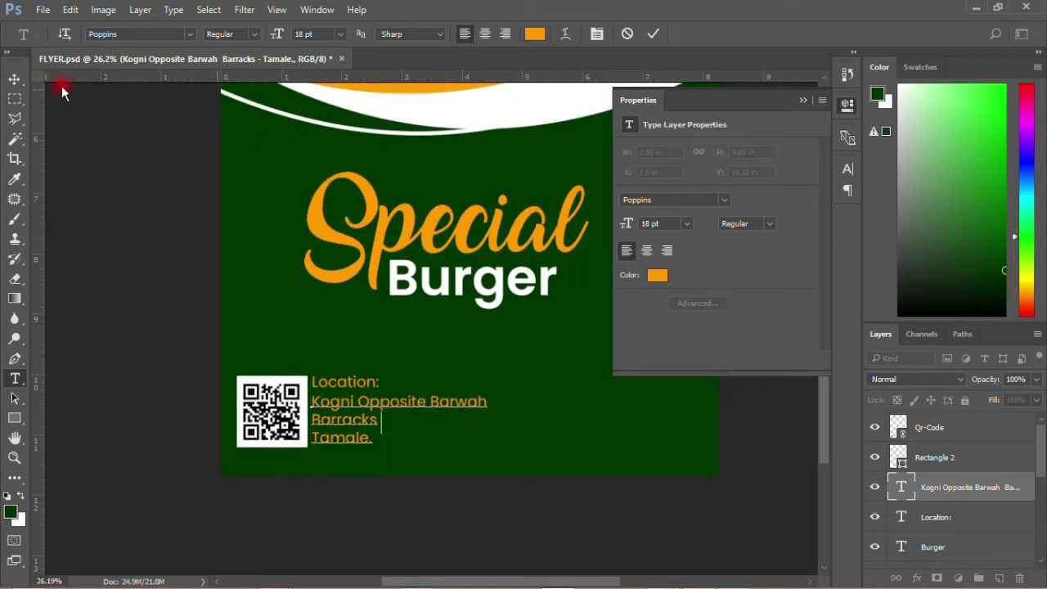
pyautogui.click(13, 82)
pyautogui.click(117, 329)
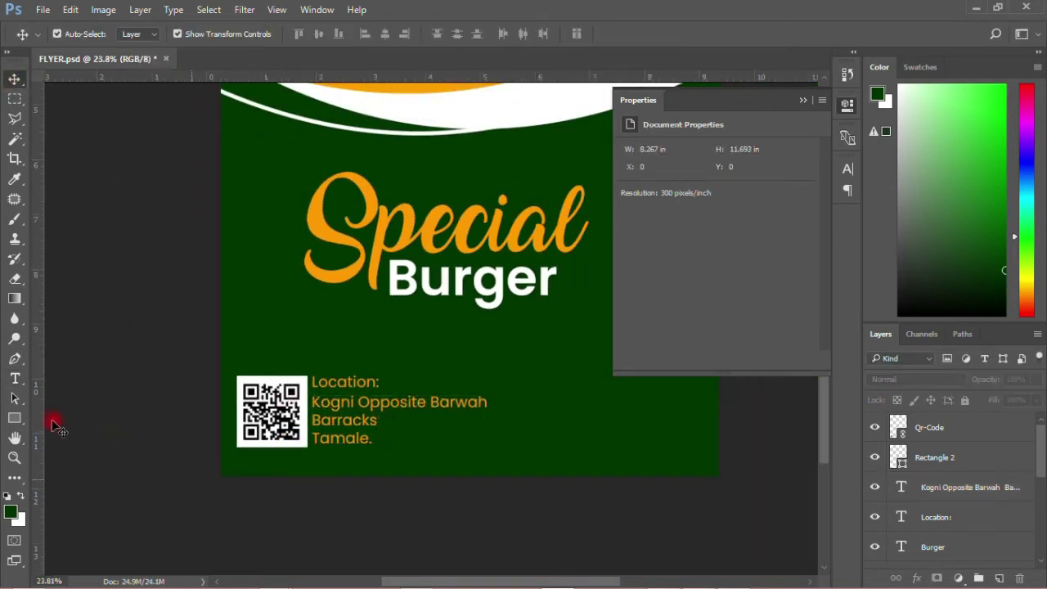
pyautogui.scroll(-2, 57, 425)
pyautogui.scroll(2, 103, 355)
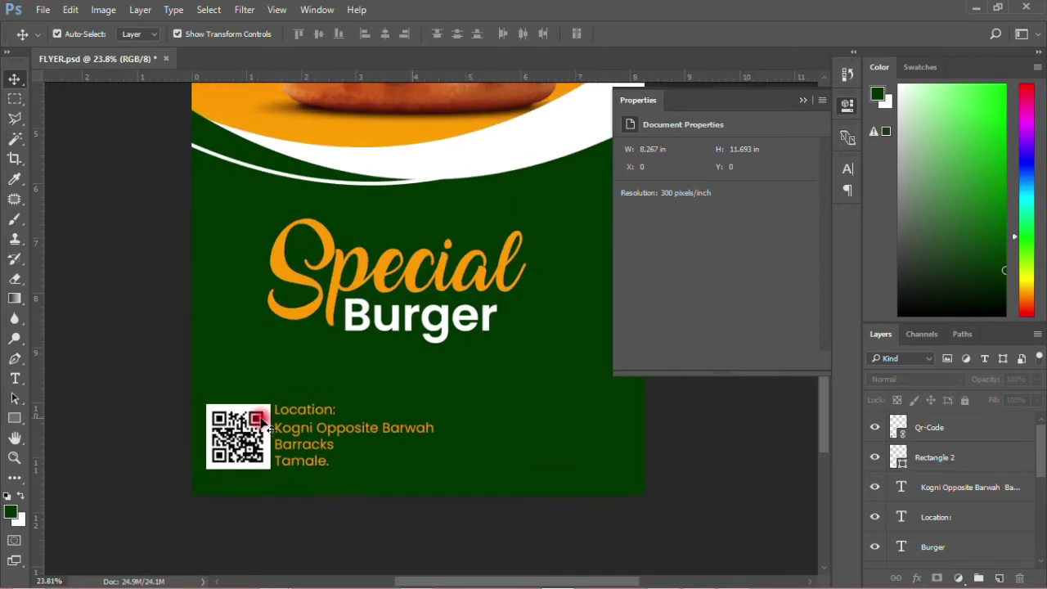
# - Change the address text's colour to white (ffffff)
pyautogui.click(329, 431)
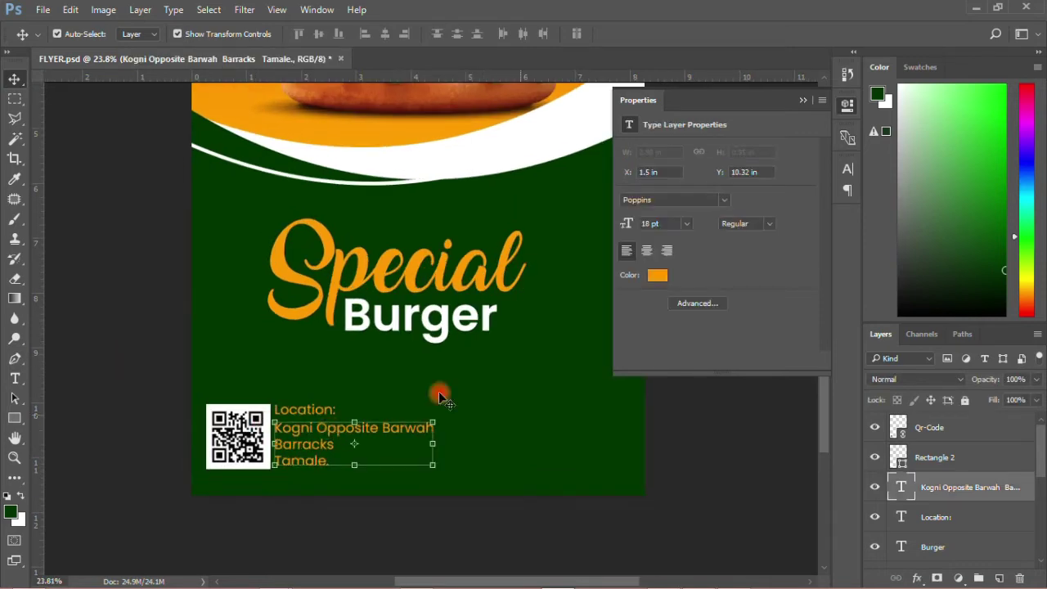
pyautogui.click(657, 276)
pyautogui.write('ffffff')
pyautogui.click(972, 124)
pyautogui.click(428, 510)
# - Change the "Location:" text's colour to white (ffffff) and save the flyer
pyautogui.click(329, 409)
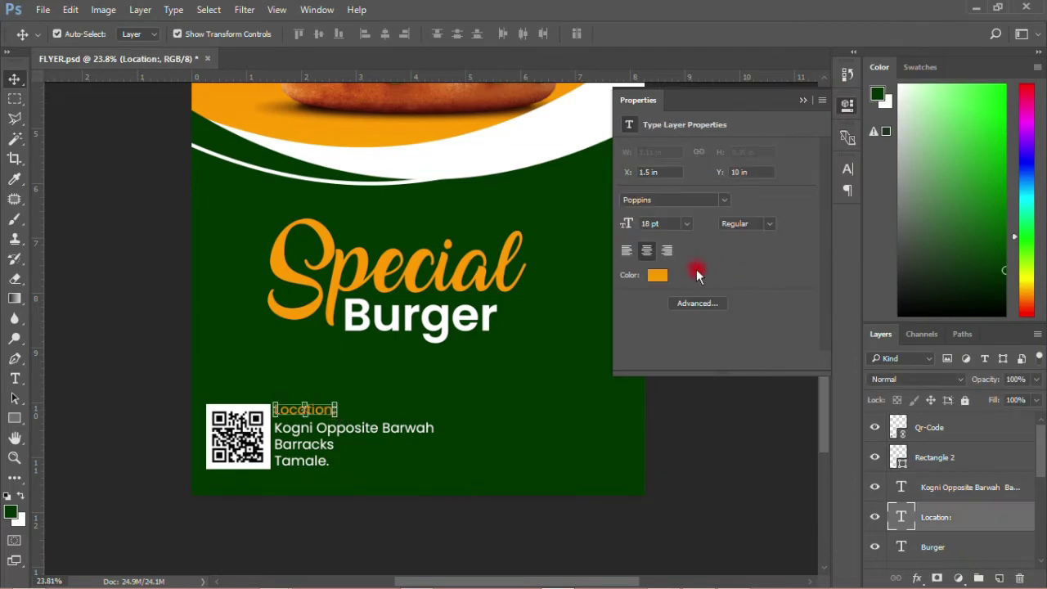
pyautogui.click(658, 276)
pyautogui.click(530, 166)
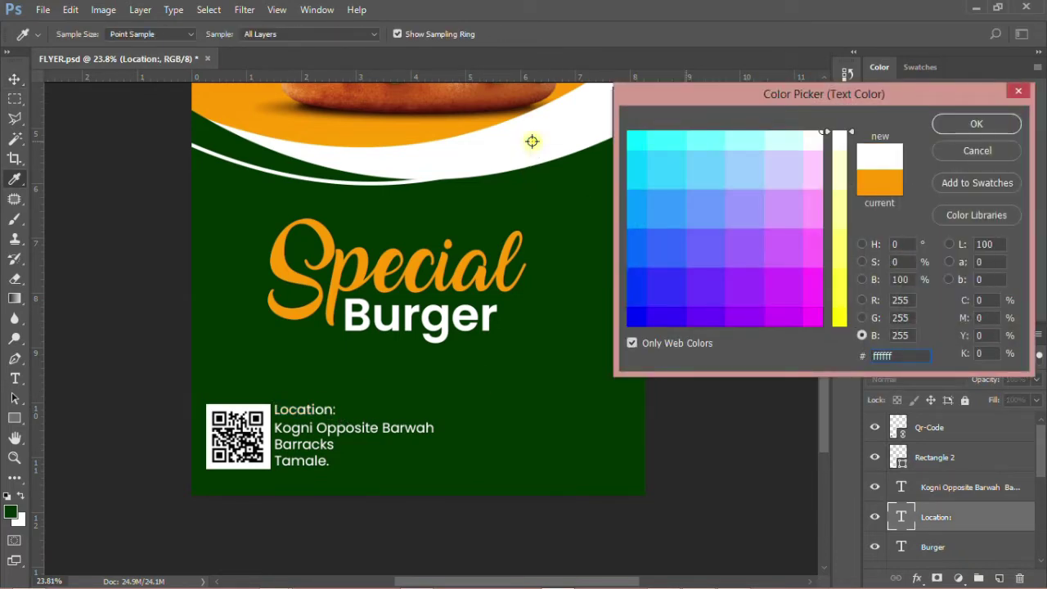
pyautogui.click(960, 123)
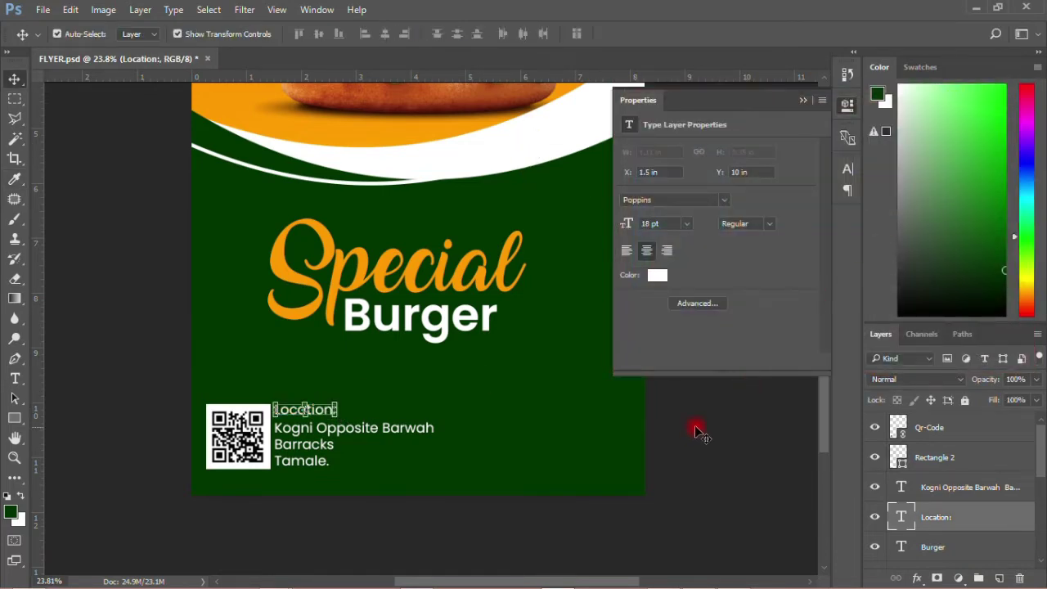
pyautogui.click(739, 451)
pyautogui.click(41, 10)
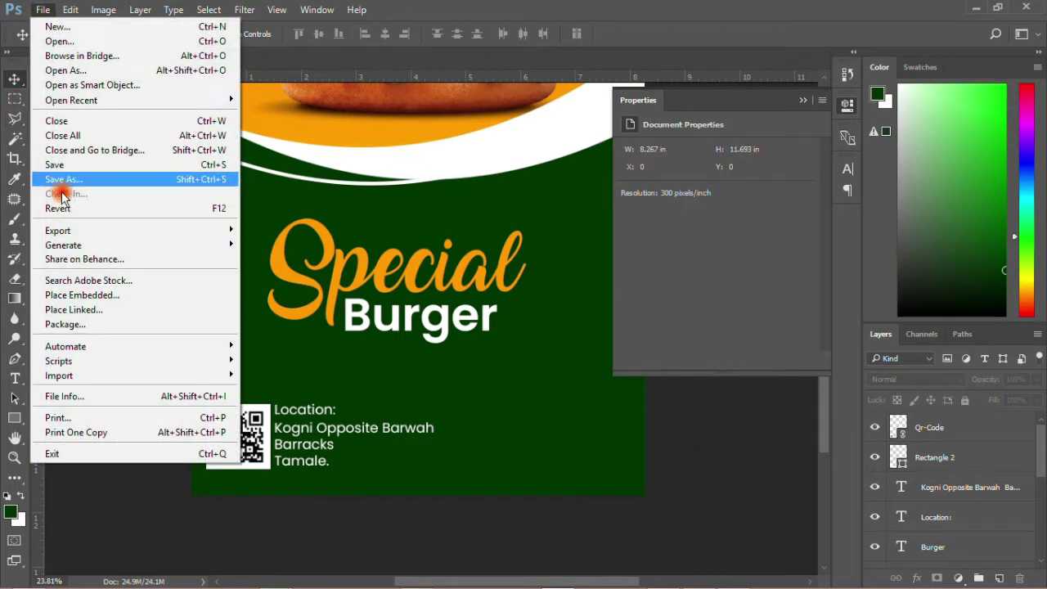
pyautogui.click(65, 171)
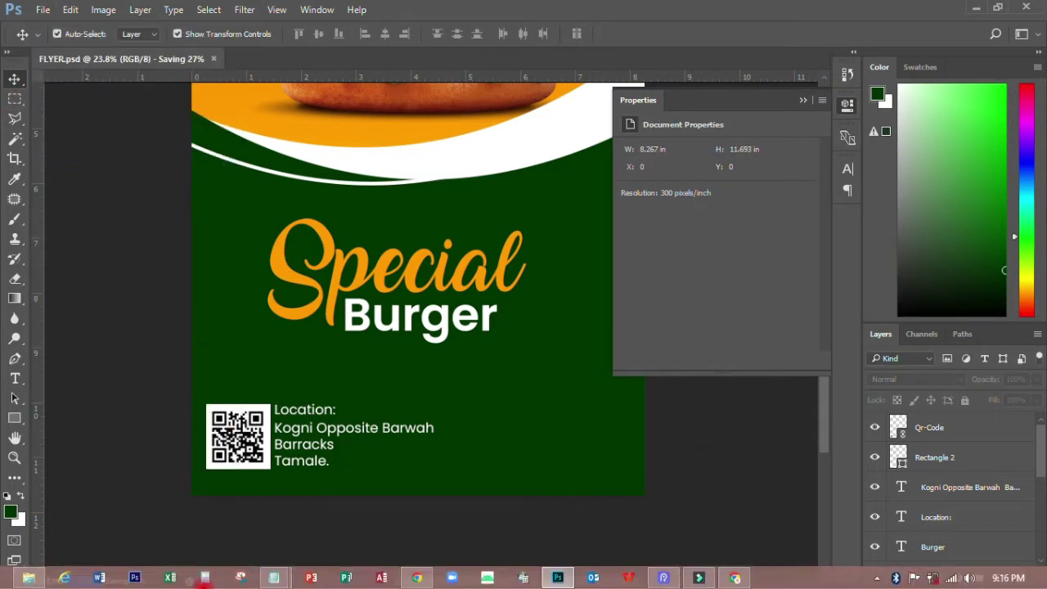
# - Switch to the Notepad flyer text, copy the "For order" line and return to the Photoshop flyer
pyautogui.moveTo(287, 577)
pyautogui.click(338, 526)
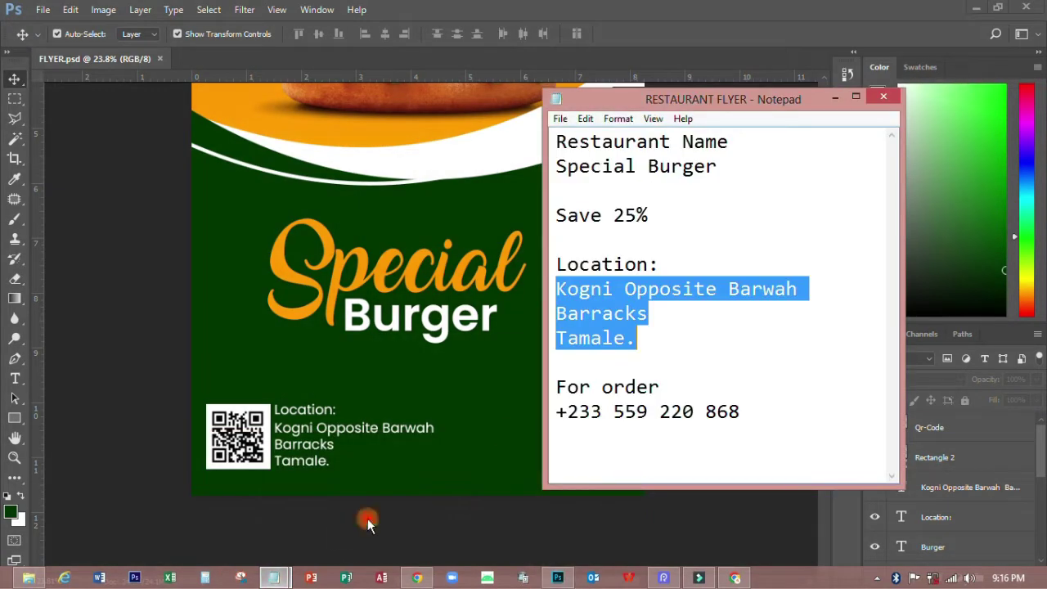
pyautogui.moveTo(554, 386); pyautogui.dragTo(655, 387)
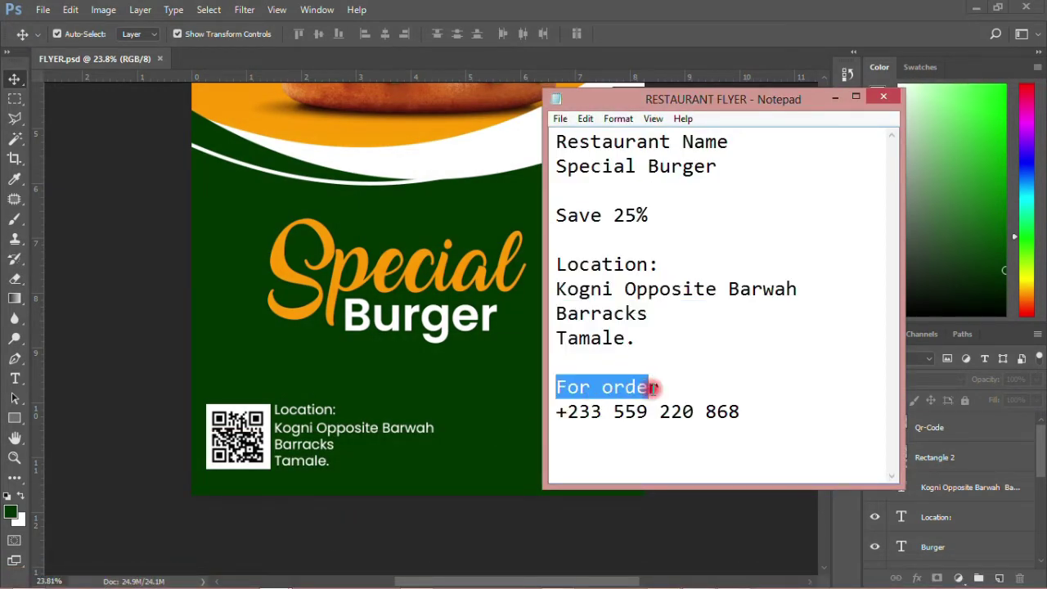
pyautogui.rightClick(593, 387)
pyautogui.click(619, 225)
pyautogui.click(490, 526)
# - Paste the copied "For order" line as a new text beside the address block on the flyer's green area
pyautogui.click(15, 379)
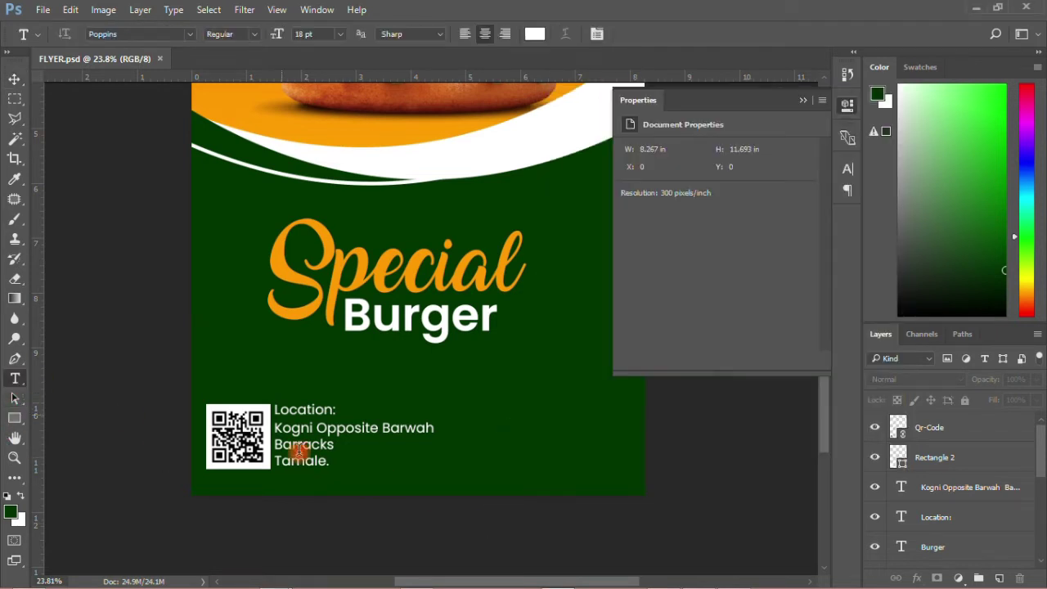
pyautogui.click(530, 427)
pyautogui.rightClick(530, 429)
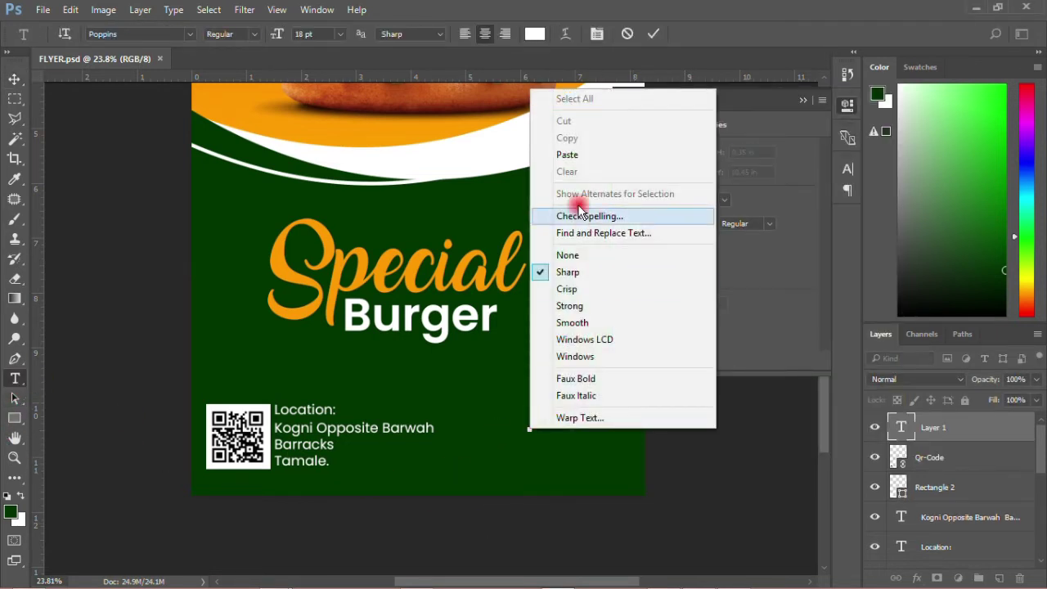
pyautogui.click(568, 156)
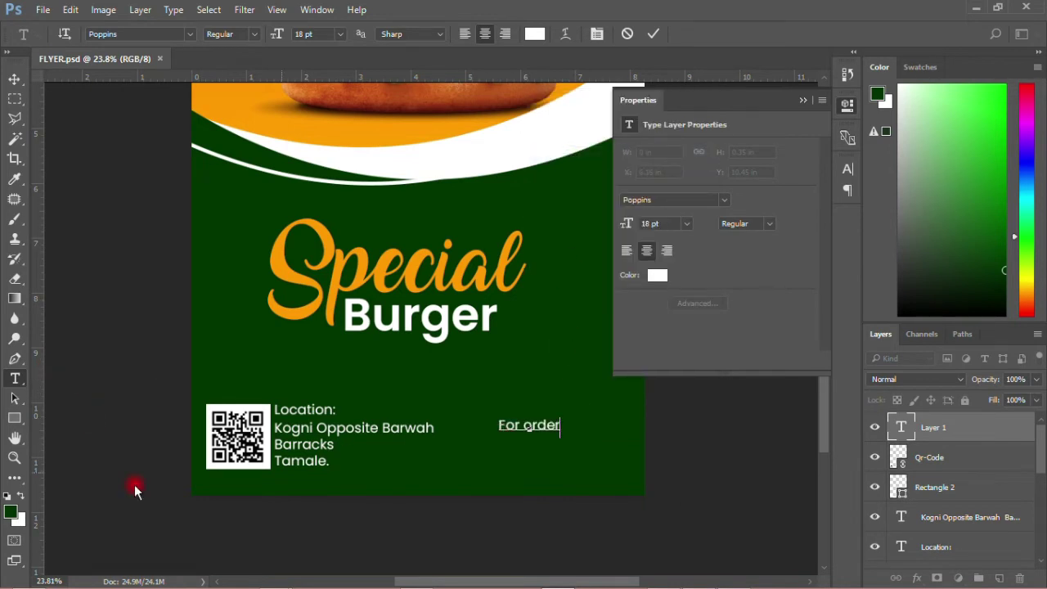
# - Switch to the Notepad flyer text, copy the order phone number and return to the Photoshop flyer
pyautogui.moveTo(275, 577)
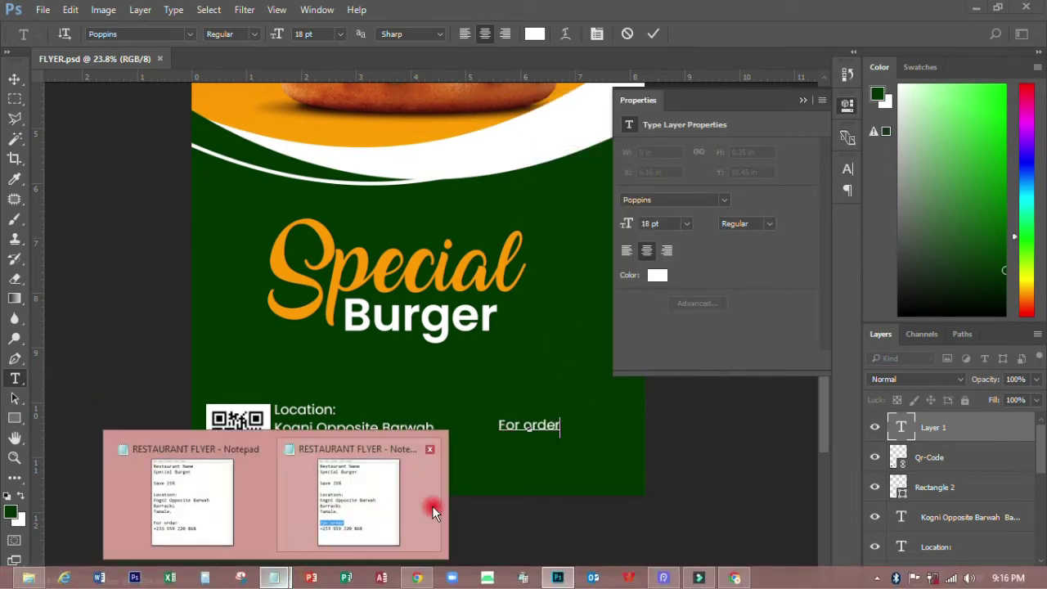
pyautogui.click(336, 516)
pyautogui.moveTo(557, 413); pyautogui.dragTo(757, 417)
pyautogui.rightClick(694, 414)
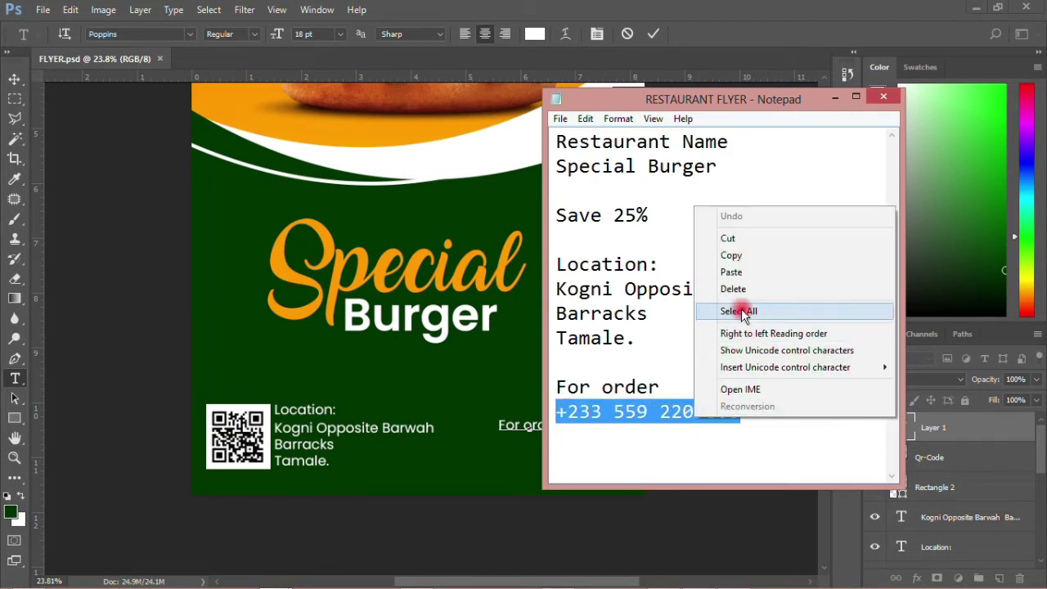
pyautogui.click(726, 253)
pyautogui.click(835, 97)
pyautogui.click(839, 136)
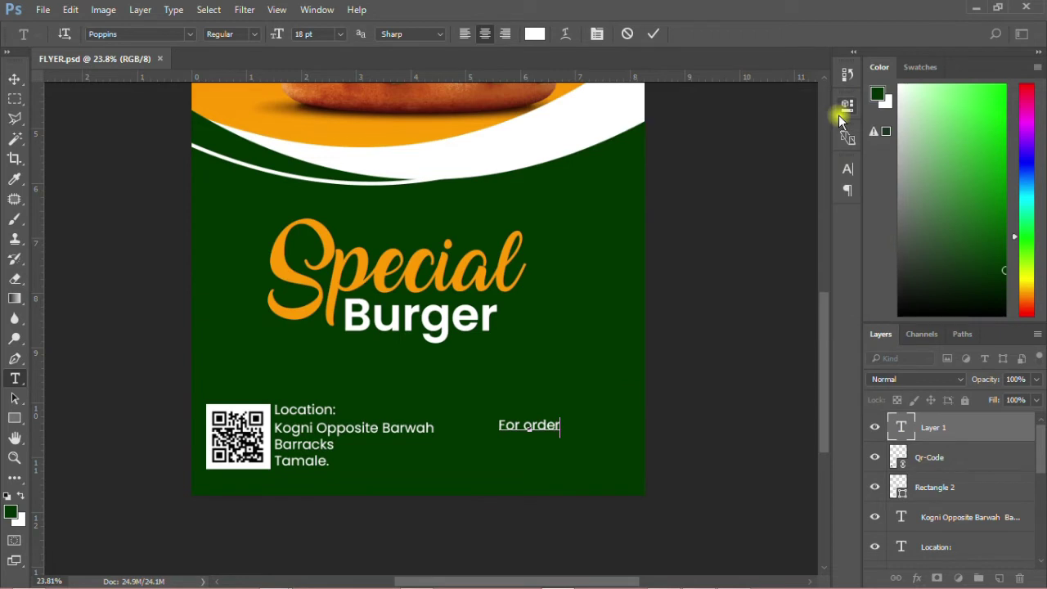
# - Finish the "For order" text and paste the phone number as a separate text below it
pyautogui.click(651, 34)
pyautogui.click(502, 458)
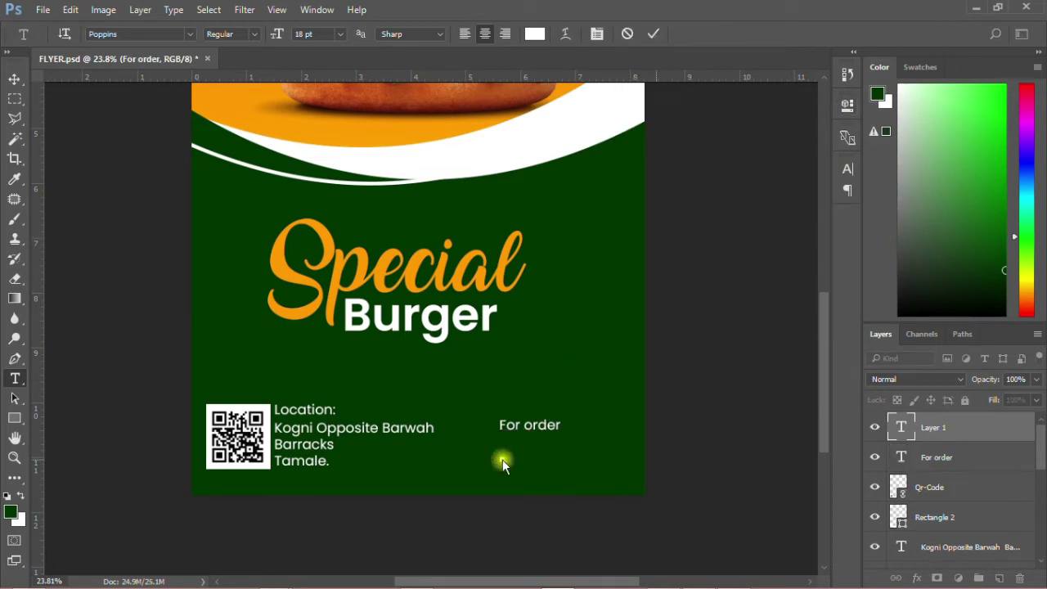
pyautogui.rightClick(502, 458)
pyautogui.click(544, 184)
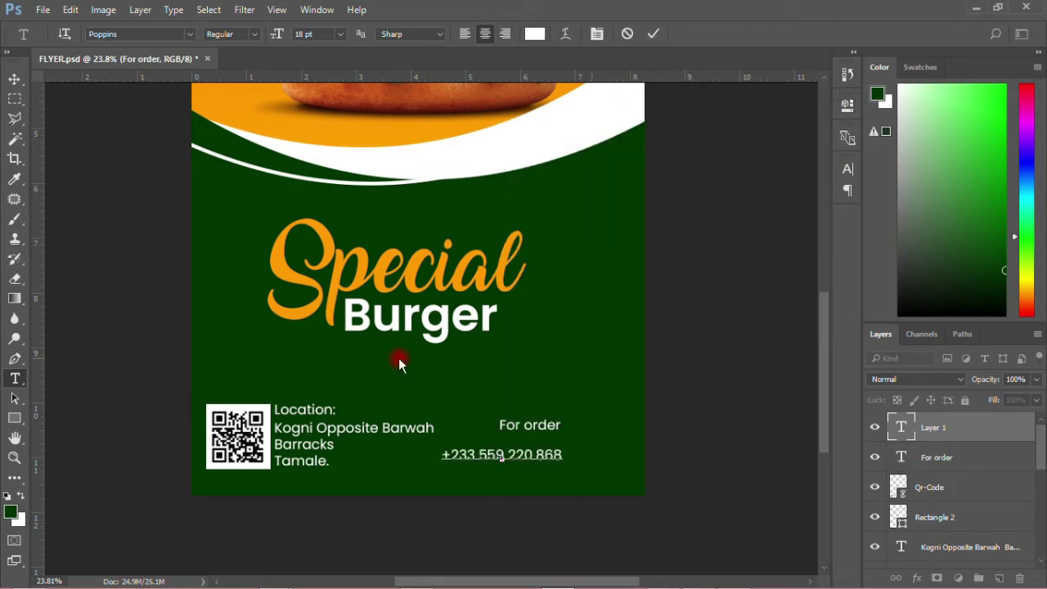
pyautogui.click(14, 78)
# - Move the phone number so it starts under "For order" and bring "For order" down closer to it
pyautogui.moveTo(108, 352); pyautogui.dragTo(533, 500)
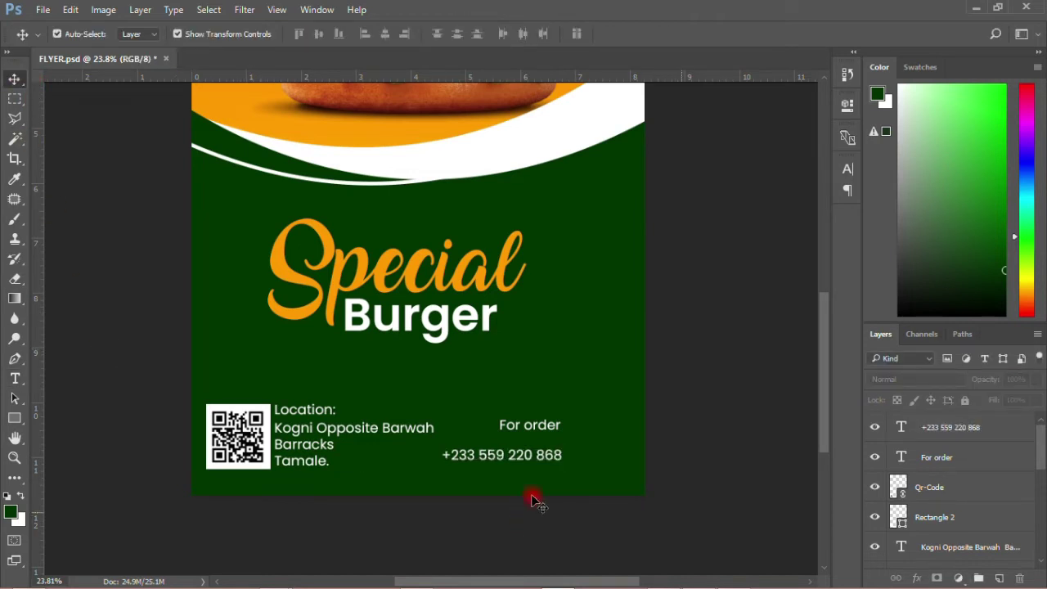
pyautogui.moveTo(535, 456); pyautogui.dragTo(596, 453)
pyautogui.click(556, 556)
pyautogui.click(552, 425)
pyautogui.moveTo(552, 425); pyautogui.dragTo(554, 432)
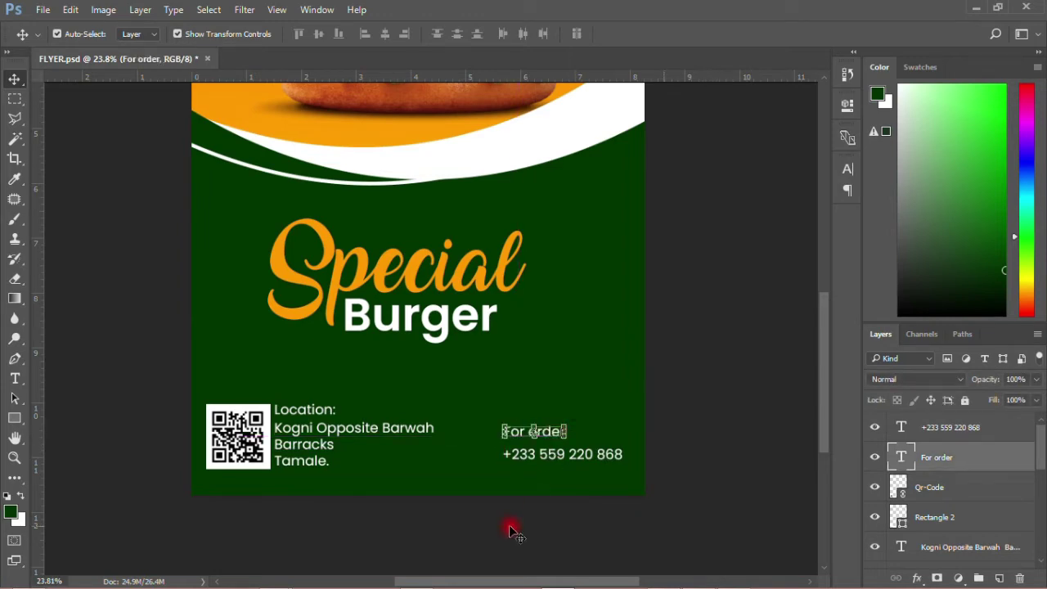
pyautogui.click(511, 529)
# - Place the Call-icon image, scale it to about 1.10% and position it just before the phone number
pyautogui.click(41, 10)
pyautogui.click(100, 307)
pyautogui.doubleClick(596, 145)
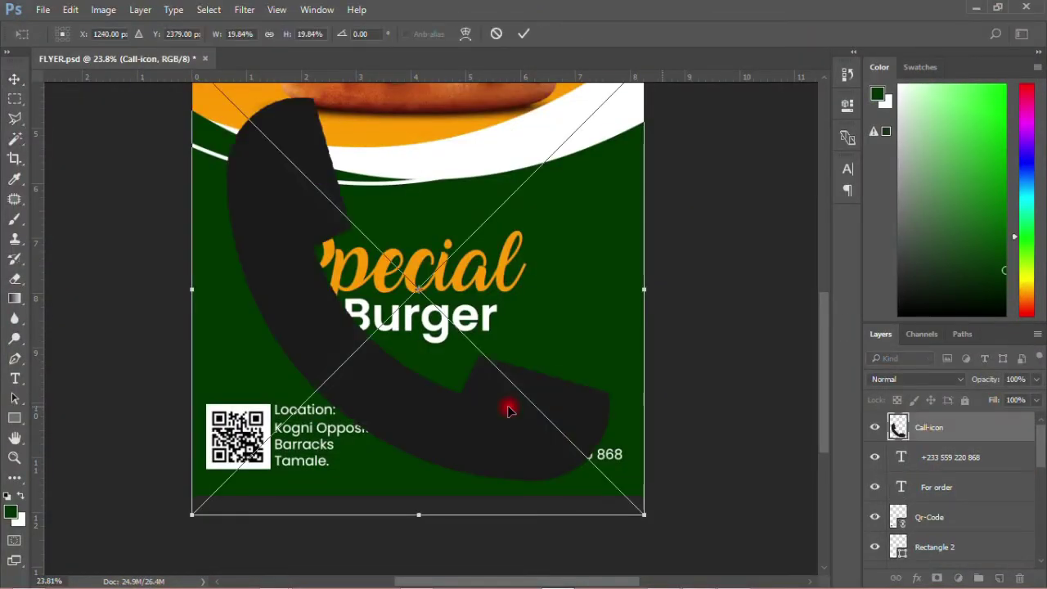
pyautogui.moveTo(648, 517); pyautogui.dragTo(518, 469)
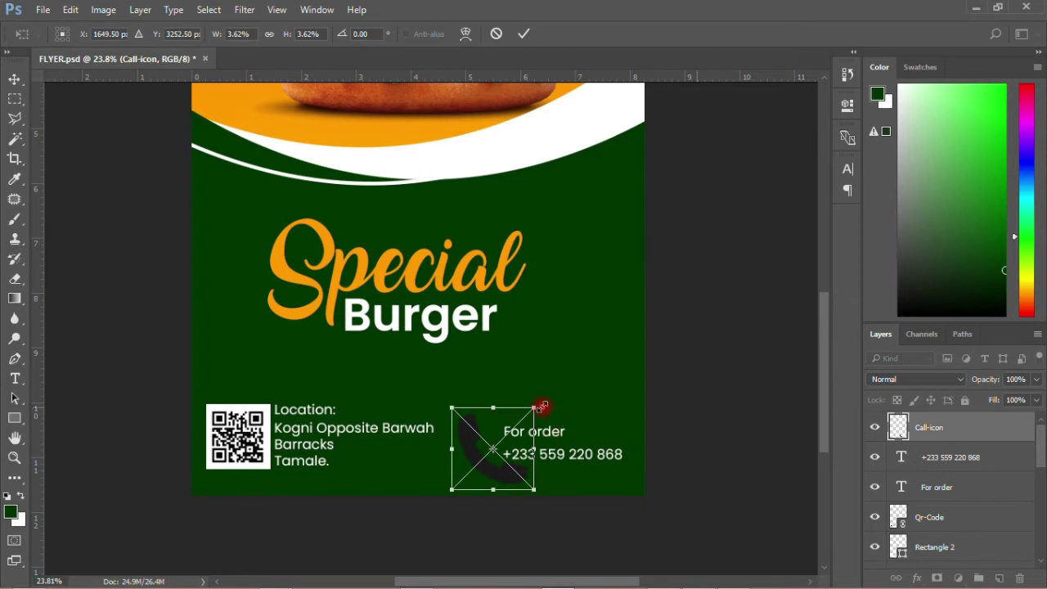
pyautogui.moveTo(539, 405); pyautogui.dragTo(514, 436)
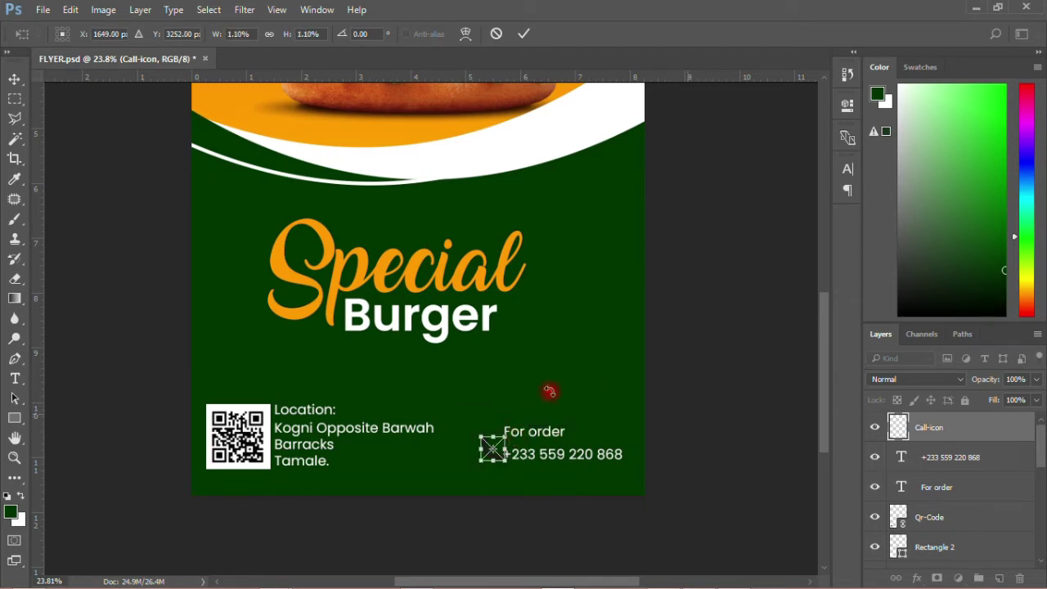
pyautogui.click(705, 355)
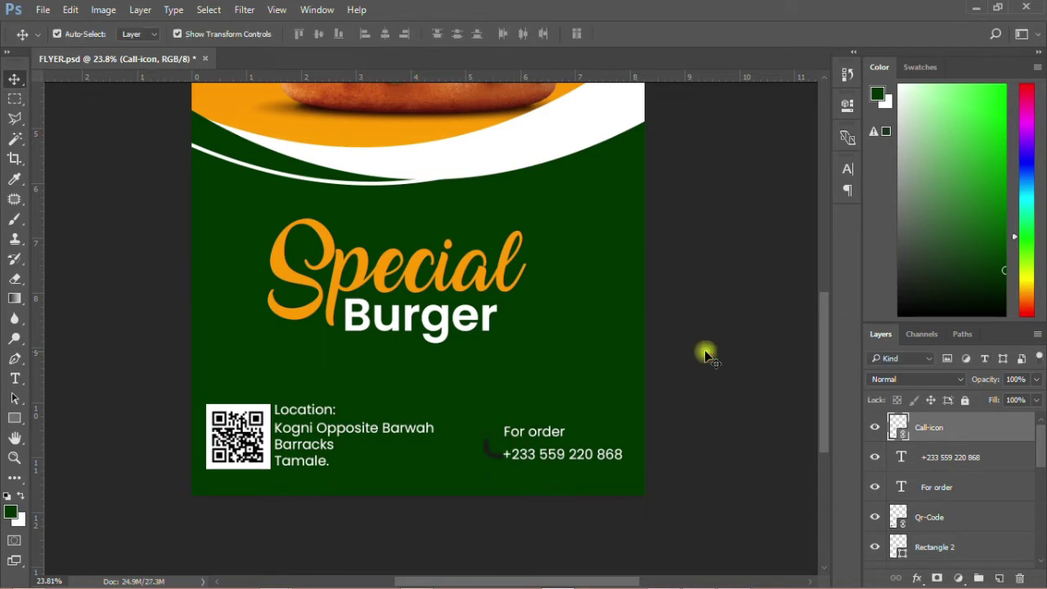
pyautogui.click(485, 476)
pyautogui.moveTo(490, 454); pyautogui.dragTo(495, 456)
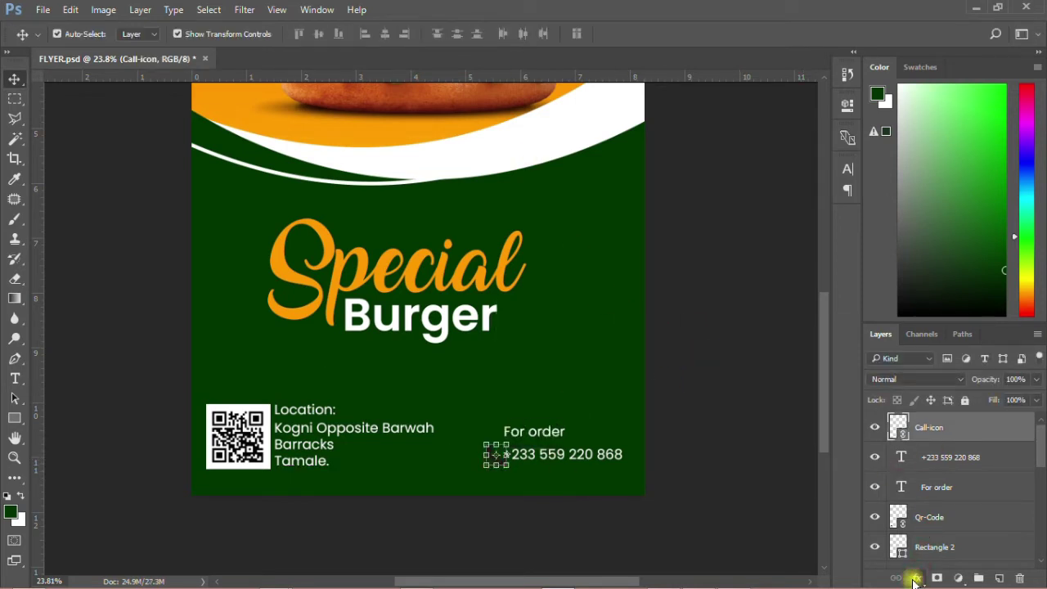
# - Give the call icon a white (ffffff) Color Overlay and move "For order" slightly closer to the phone number
pyautogui.click(914, 579)
pyautogui.click(906, 500)
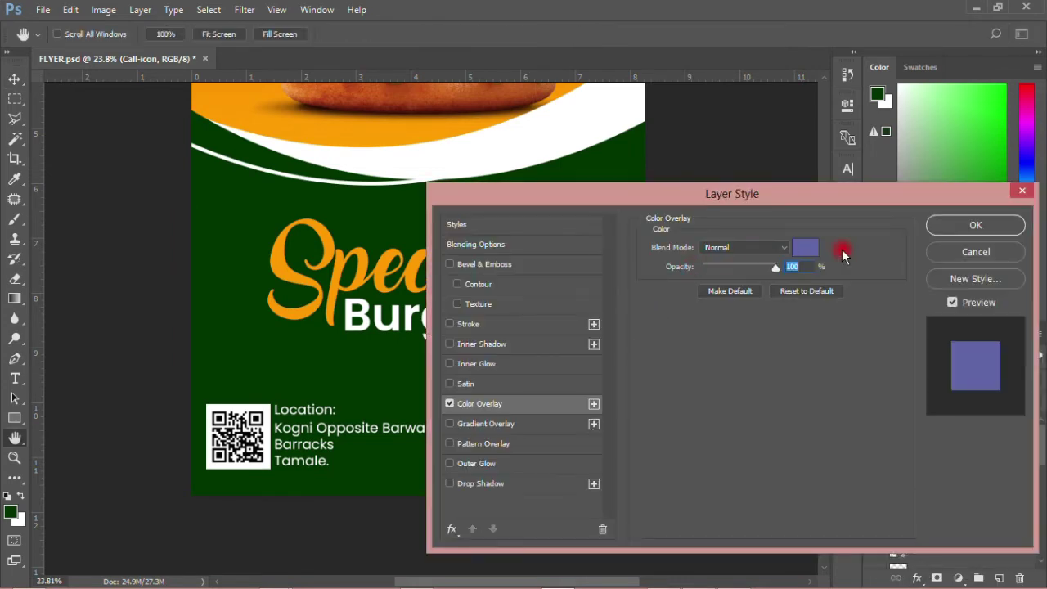
pyautogui.click(814, 248)
pyautogui.click(543, 145)
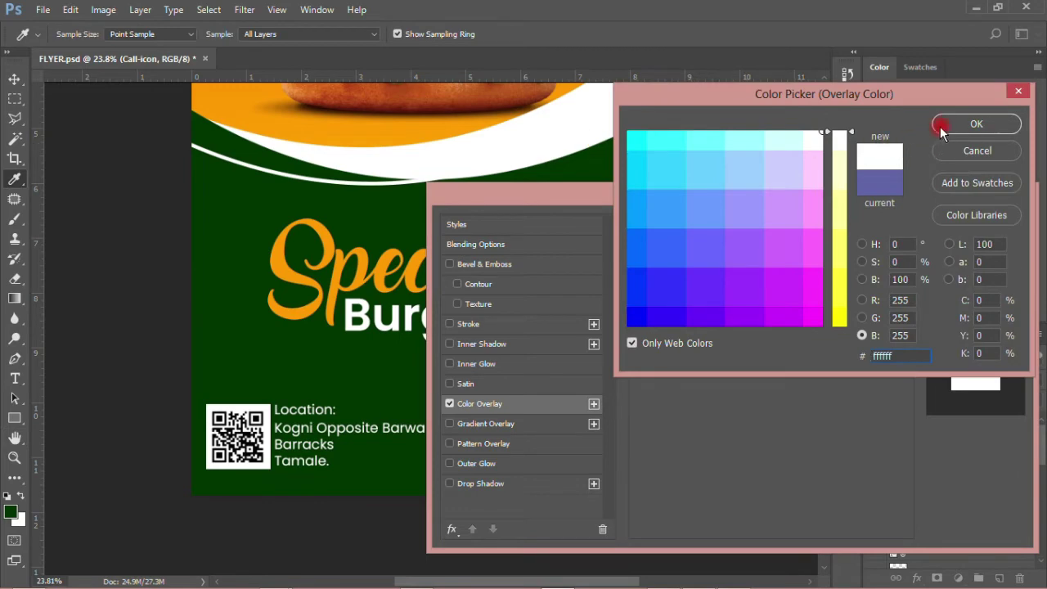
pyautogui.click(975, 123)
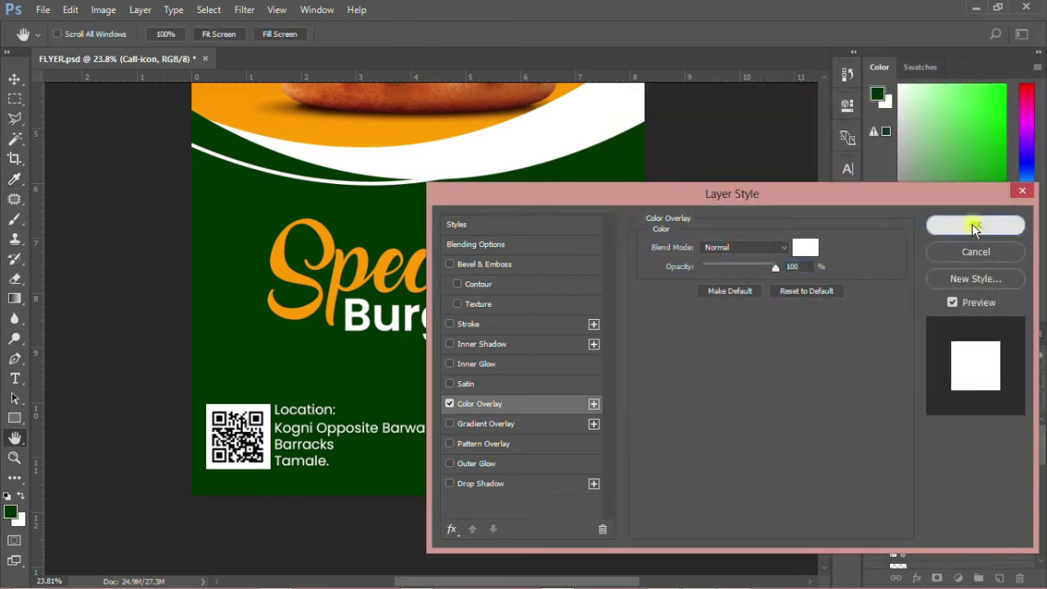
pyautogui.click(965, 226)
pyautogui.moveTo(555, 432); pyautogui.dragTo(556, 438)
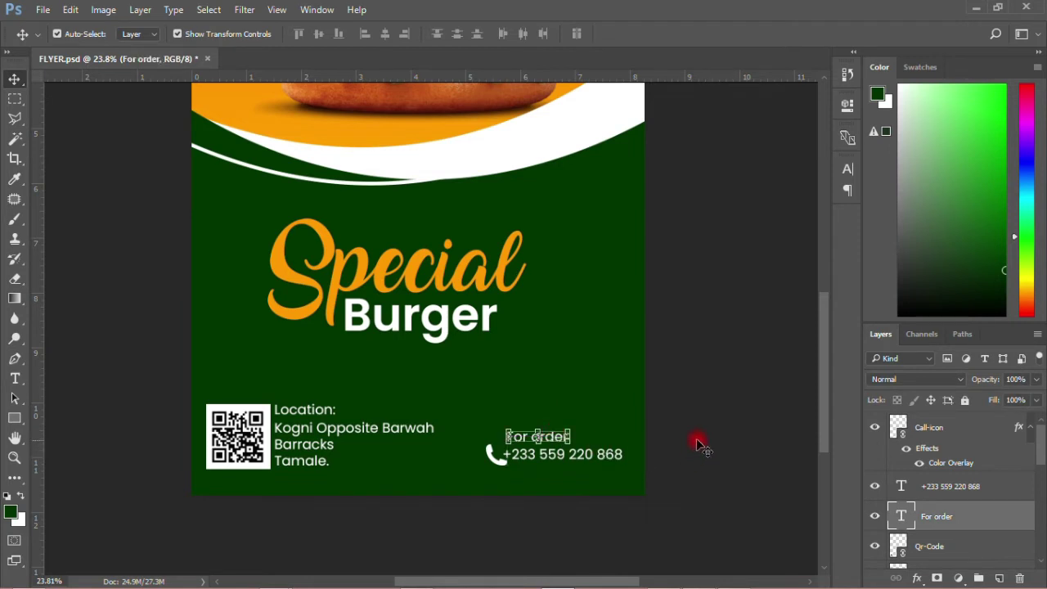
pyautogui.click(696, 442)
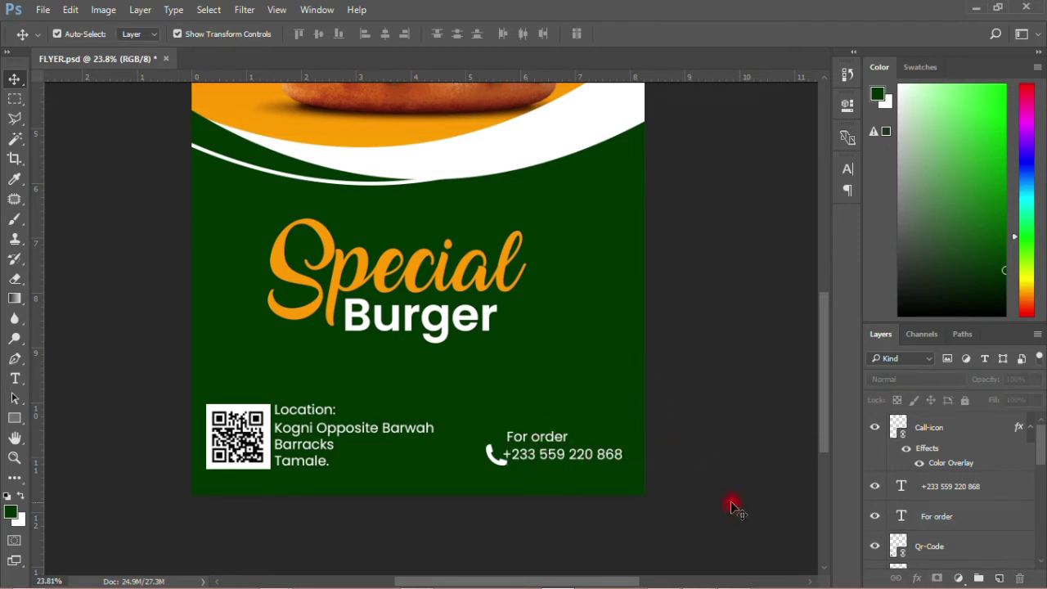
# - Lock the three curved shape layers Rectangle 1 copy 2, Rectangle 1 and Rectangle 1 copy
pyautogui.click(592, 342)
pyautogui.scroll(-3, 916, 491)
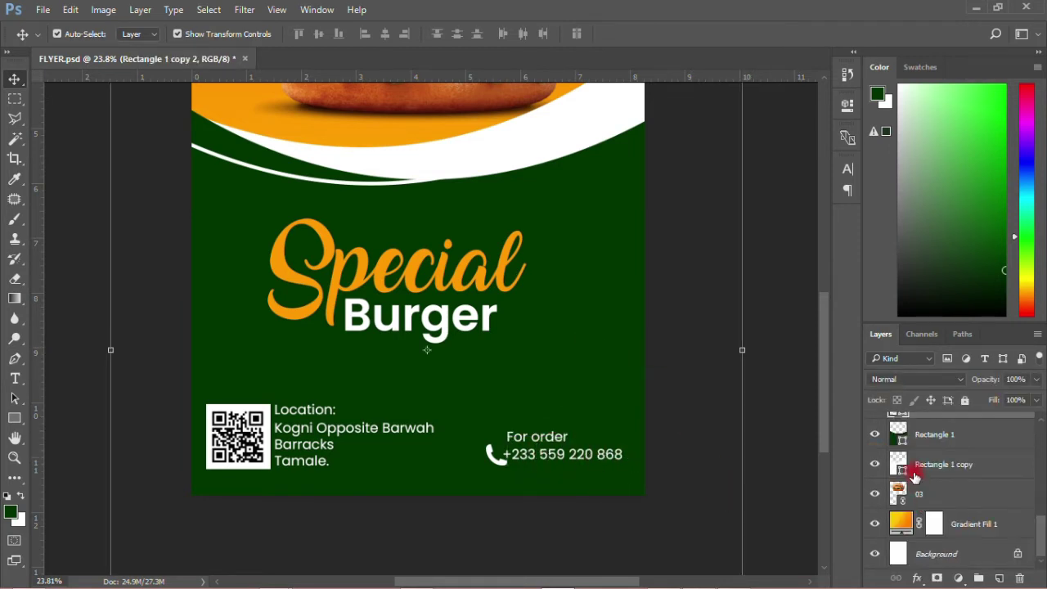
pyautogui.scroll(2, 937, 488)
pyautogui.scroll(-1, 943, 465)
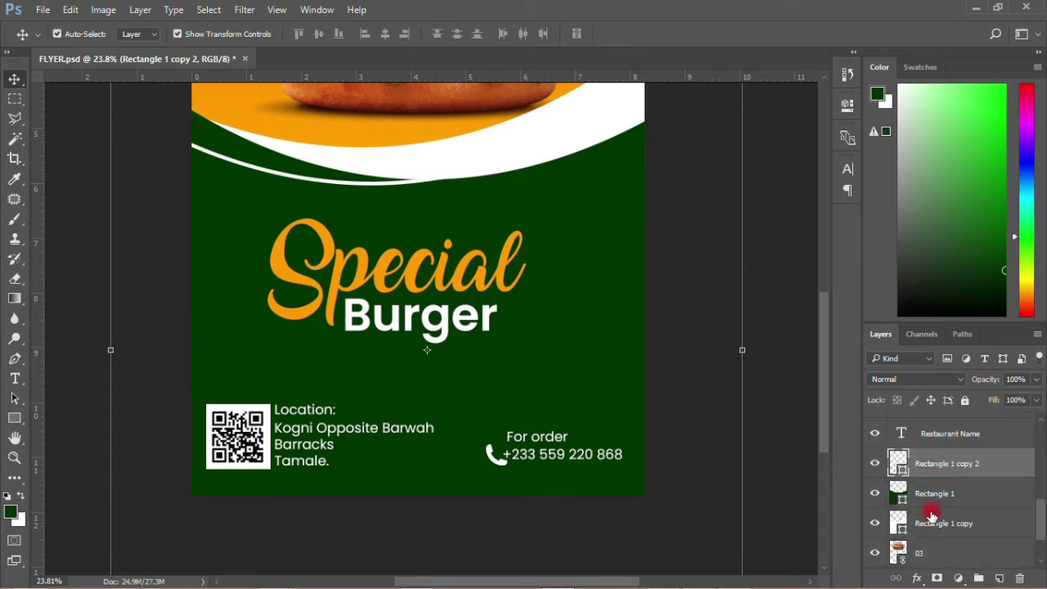
pyautogui.keyDown('shift'); pyautogui.click(931, 517); pyautogui.keyUp('shift')
pyautogui.click(964, 400)
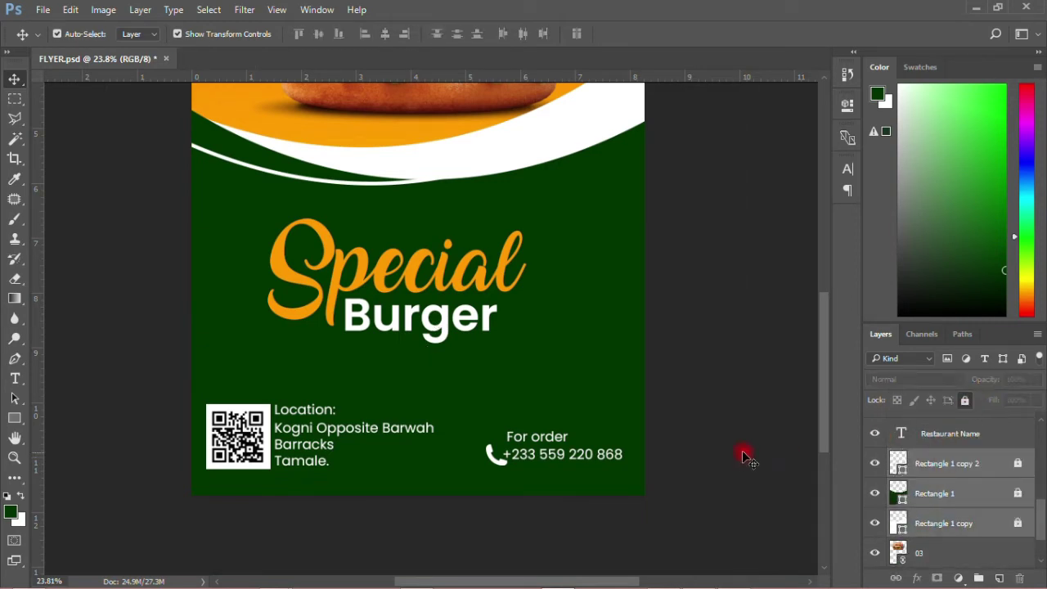
pyautogui.click(743, 458)
# - Move the "For order" text, phone number and call icon together slightly up and right, and save the flyer
pyautogui.click(572, 466)
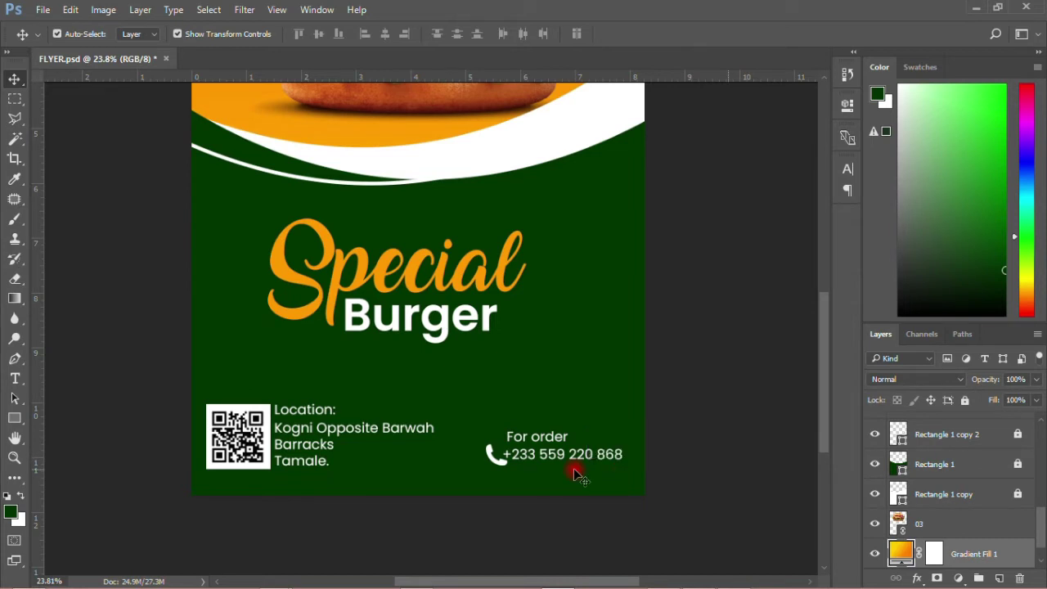
pyautogui.moveTo(484, 403); pyautogui.dragTo(642, 477)
pyautogui.moveTo(584, 458); pyautogui.dragTo(592, 445)
pyautogui.click(690, 420)
pyautogui.click(43, 9)
pyautogui.click(82, 161)
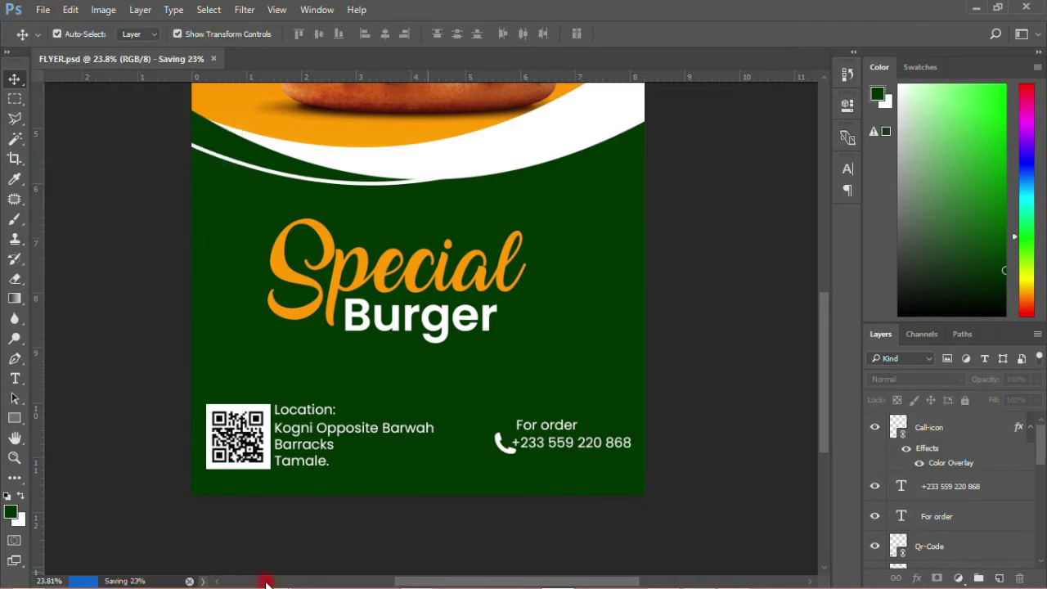
# - Check the Notepad flyer text for the promotional line still missing and return to the Photoshop flyer
pyautogui.moveTo(269, 581)
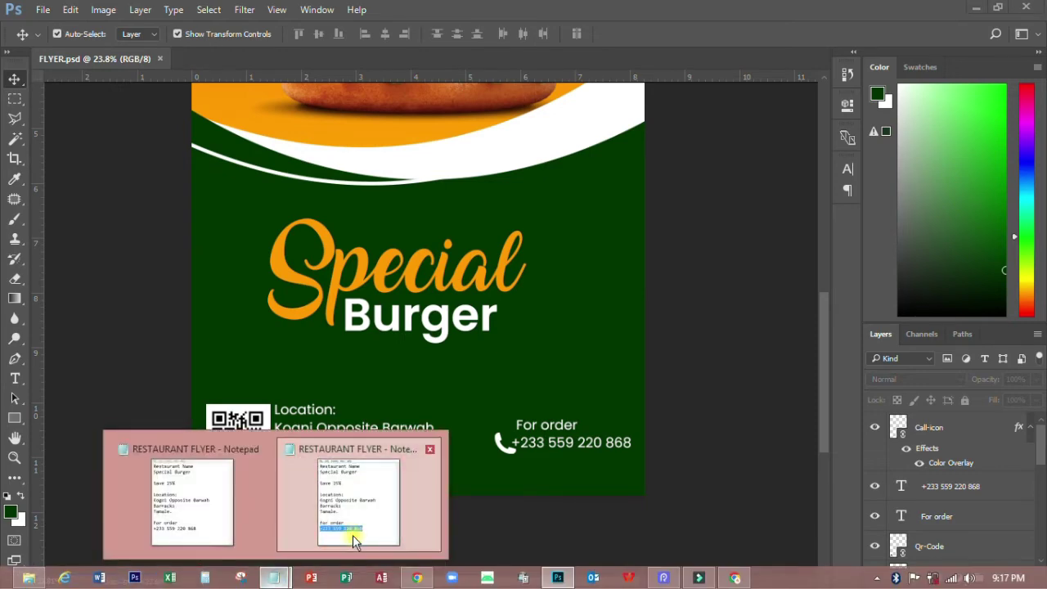
pyautogui.click(353, 535)
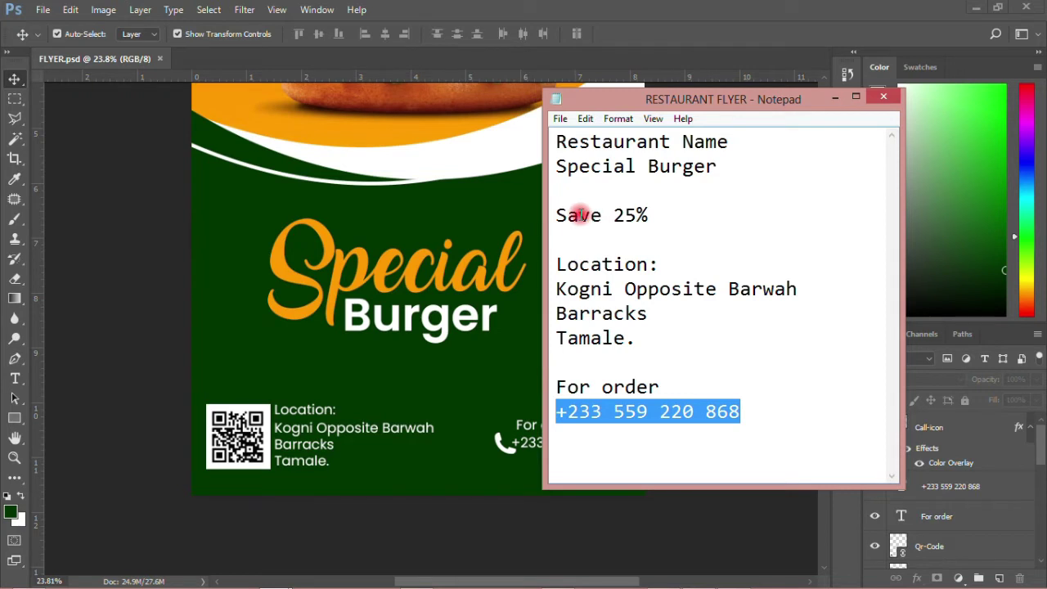
pyautogui.click(148, 252)
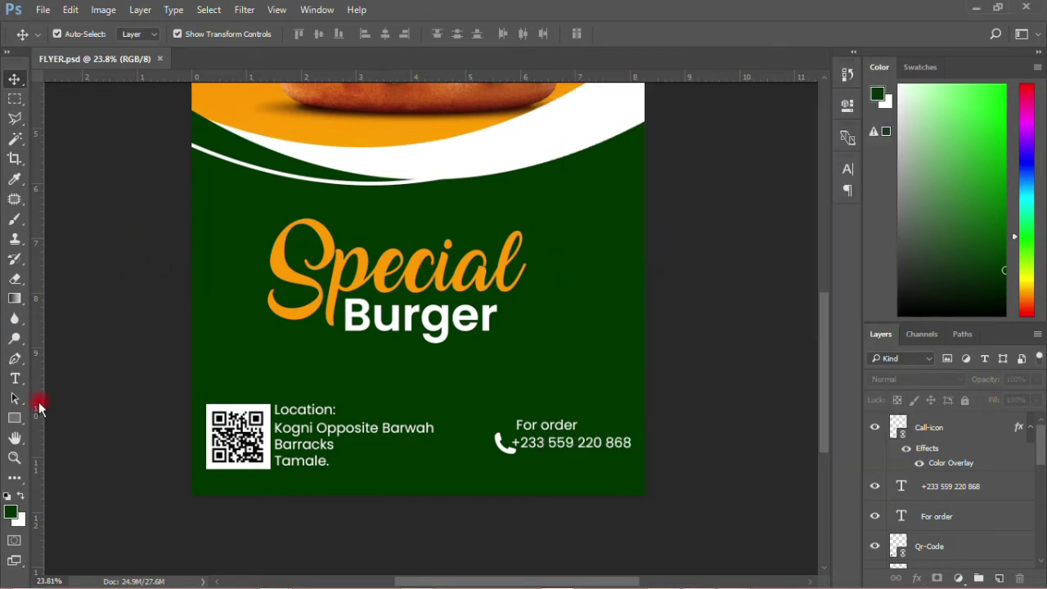
# - Draw a circle about 468 px in diameter with the Ellipse tool, above the end of the "Special" text
pyautogui.click(17, 416)
pyautogui.moveTo(21, 418); pyautogui.dragTo(81, 449)
pyautogui.scroll(2, 524, 424)
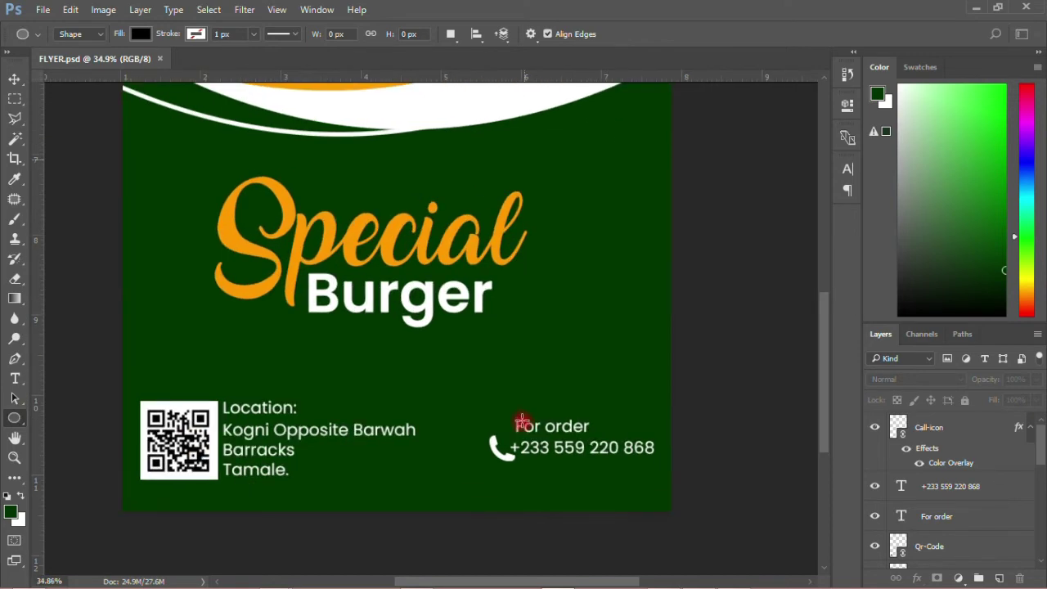
pyautogui.scroll(-4, 498, 444)
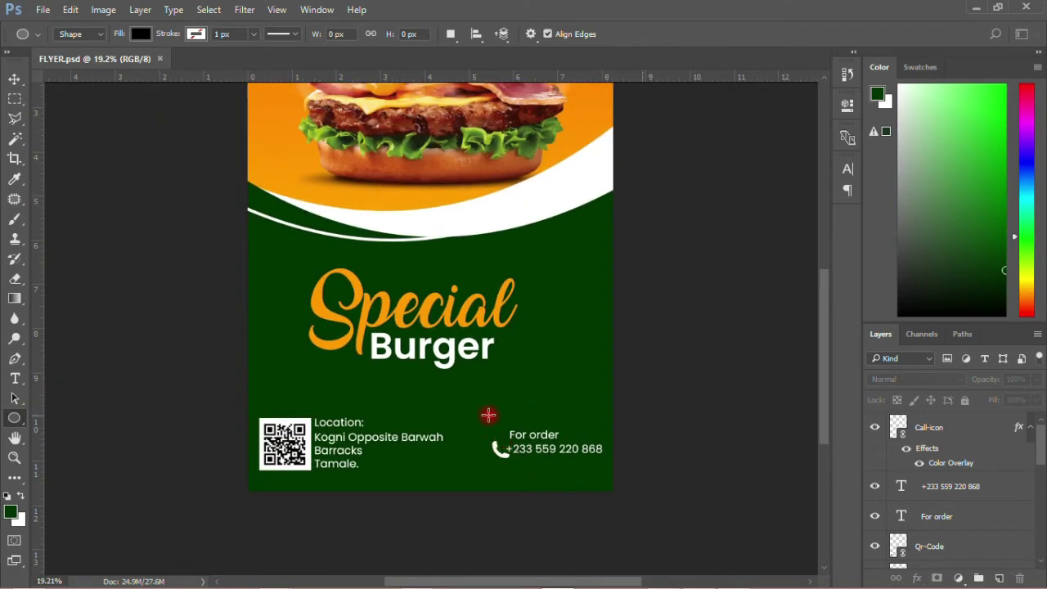
pyautogui.moveTo(489, 210); pyautogui.dragTo(557, 303)
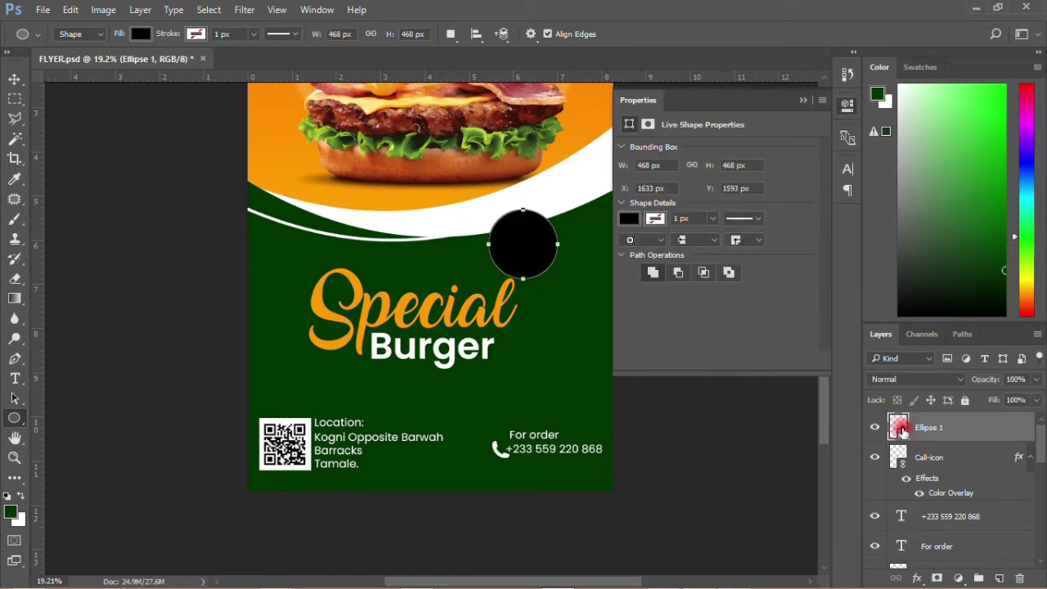
# - Fill the circle with the dark green sampled from the flyer's lower area
pyautogui.doubleClick(900, 431)
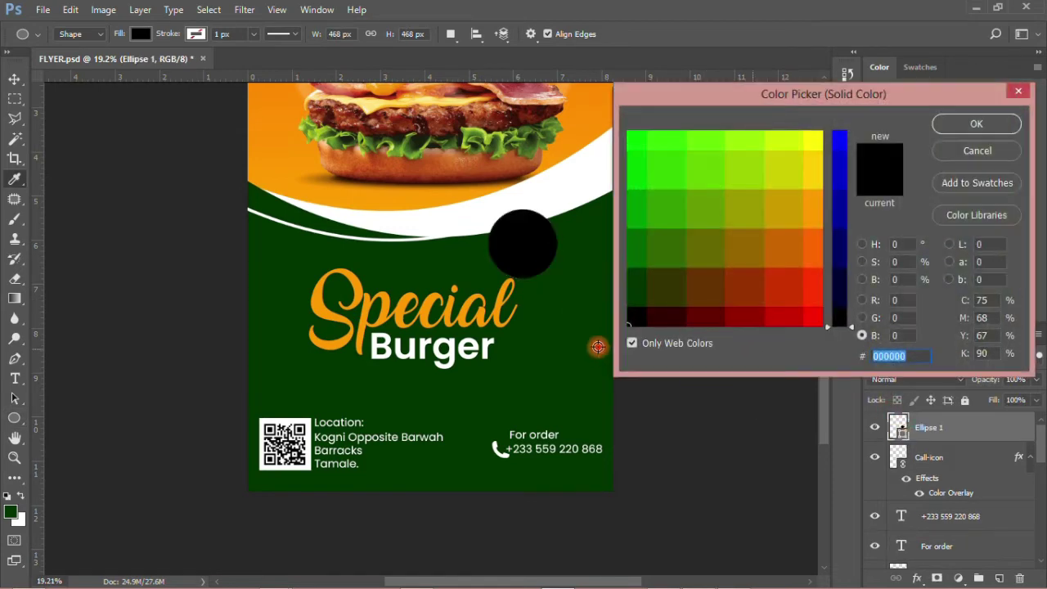
pyautogui.click(587, 341)
pyautogui.click(974, 123)
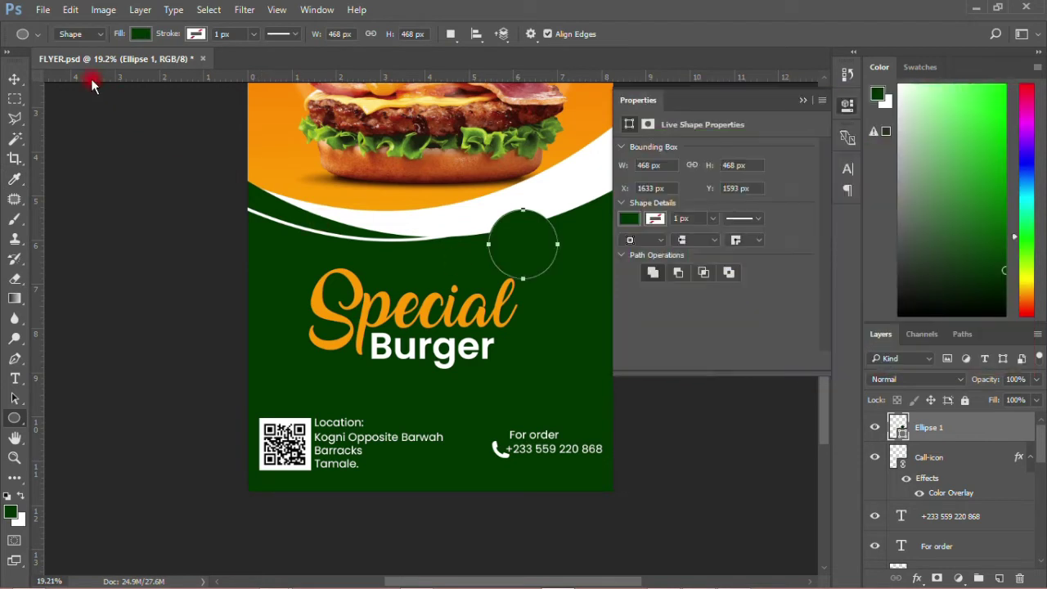
# - Move the green circle onto the lower-left part of the burger, at about X 752 px, Y 1017 px
pyautogui.click(14, 78)
pyautogui.moveTo(508, 230); pyautogui.dragTo(379, 145)
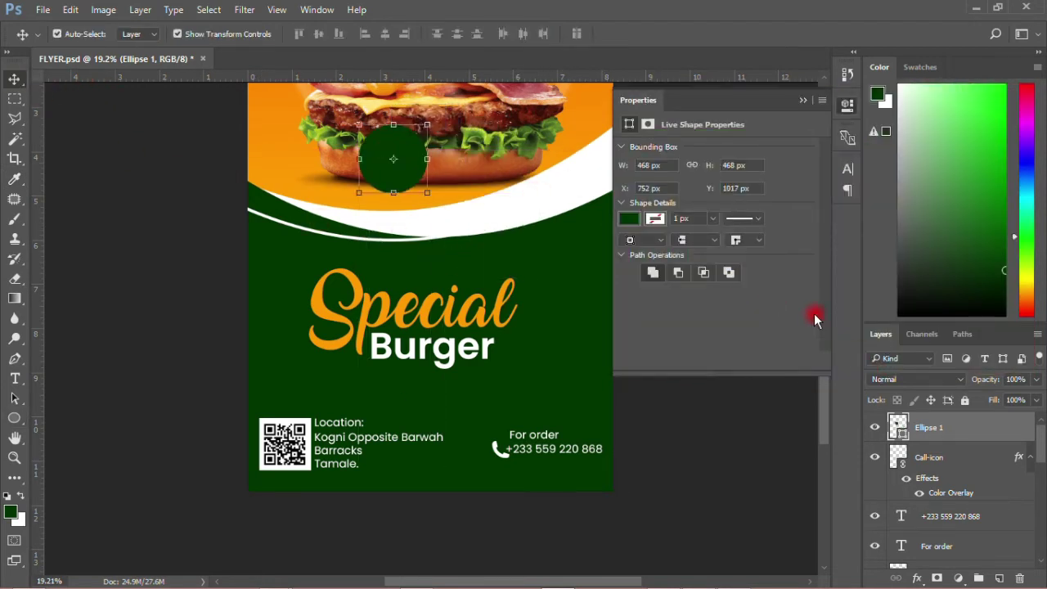
pyautogui.click(848, 106)
pyautogui.moveTo(825, 294); pyautogui.dragTo(826, 247)
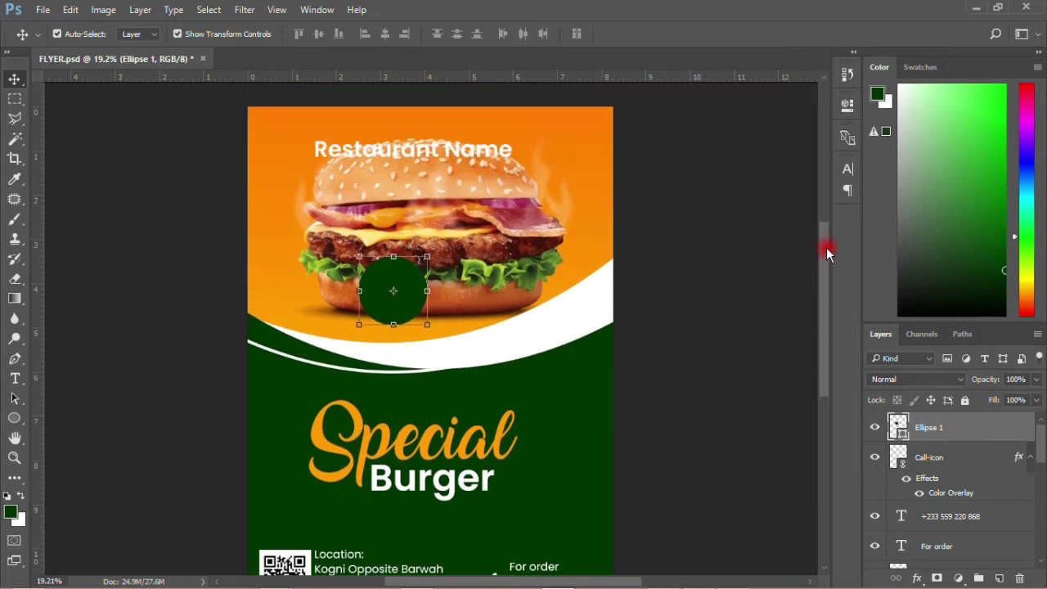
# - Duplicate the dark green circle on the burger, keeping the default copy name
pyautogui.rightClick(946, 427)
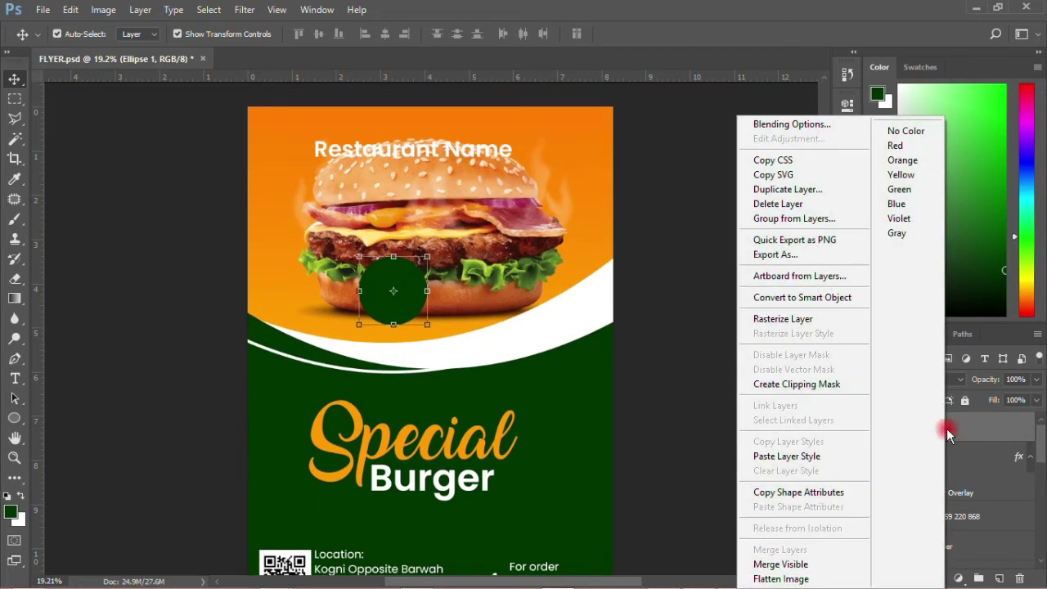
pyautogui.click(793, 189)
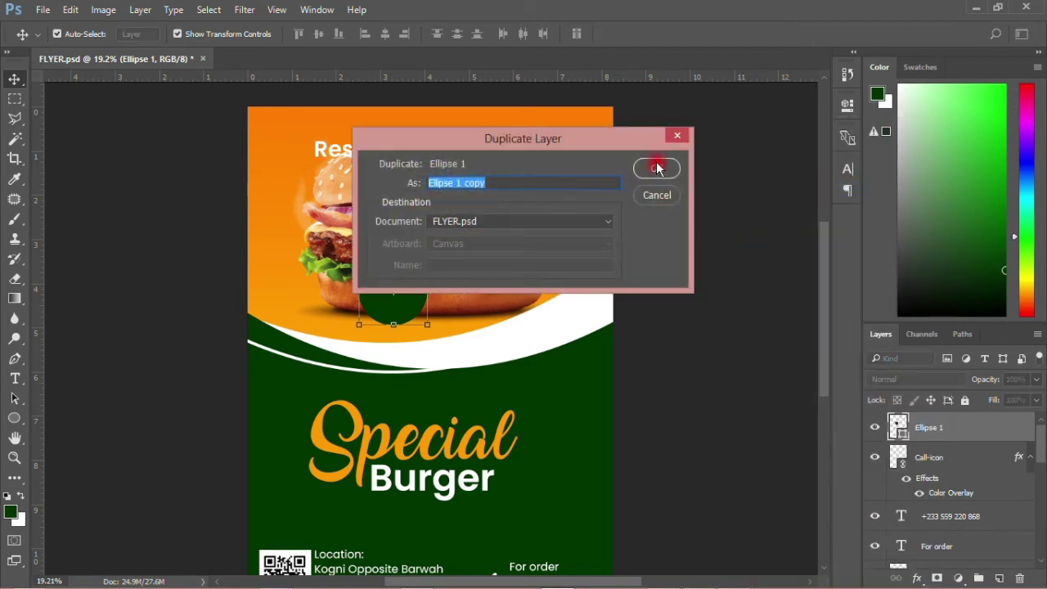
pyautogui.click(654, 167)
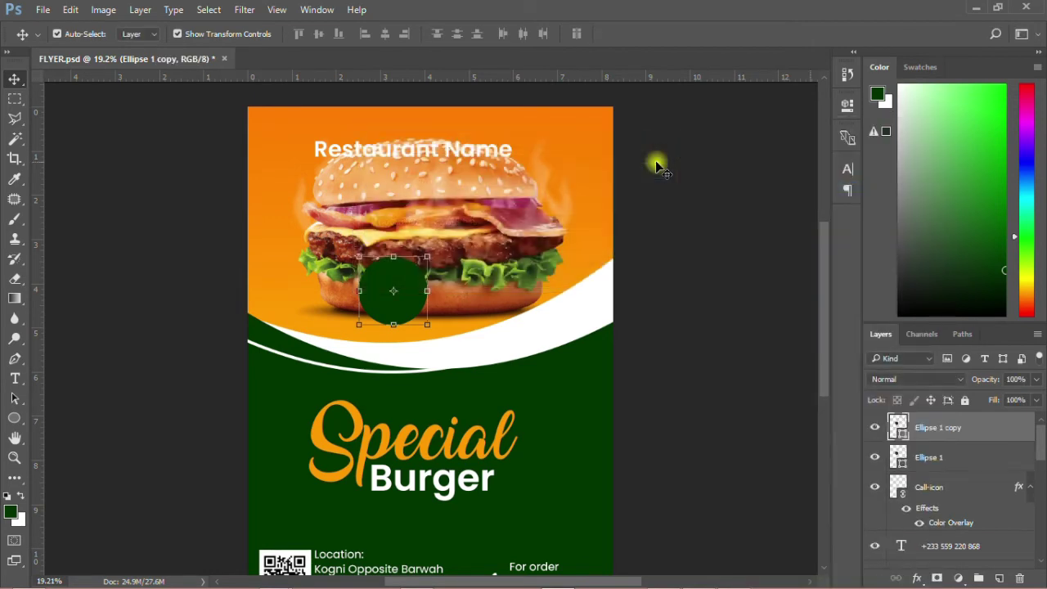
# - Remove the fill from the duplicated circle and give it a white stroke
pyautogui.click(15, 420)
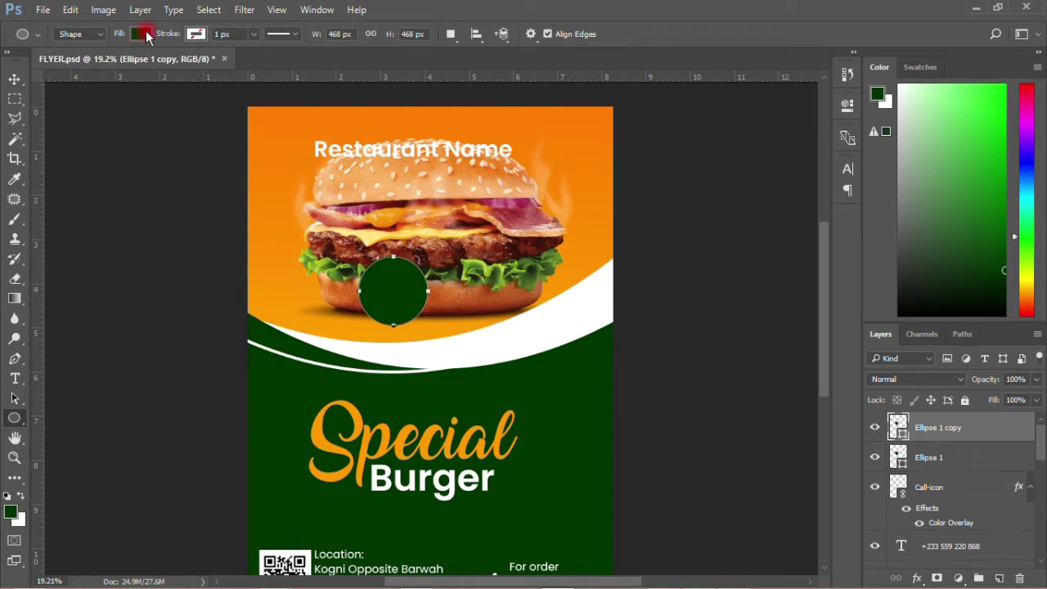
pyautogui.click(141, 33)
pyautogui.click(76, 63)
pyautogui.click(198, 35)
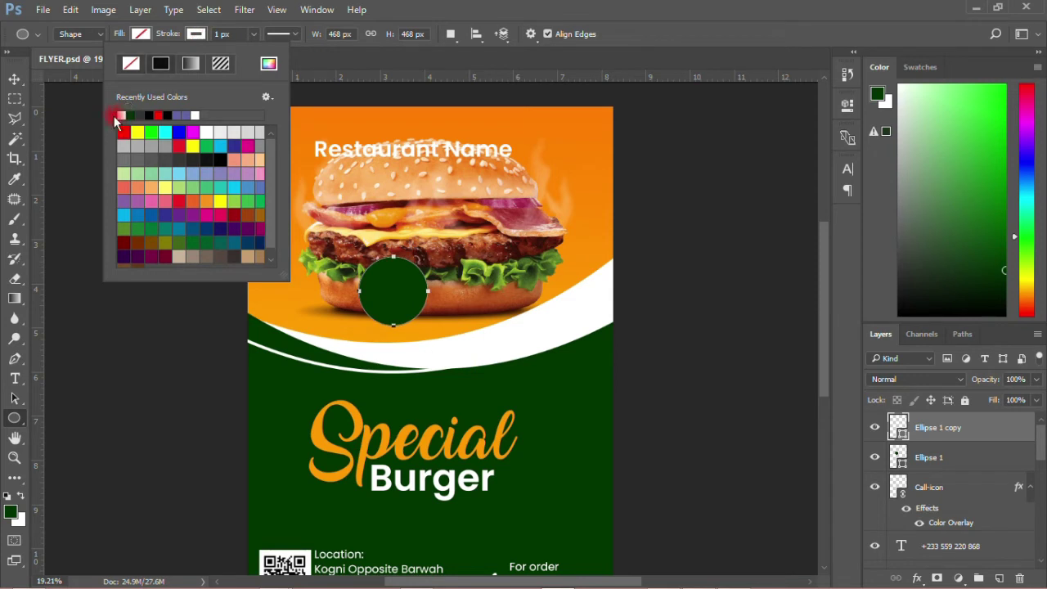
pyautogui.click(220, 33)
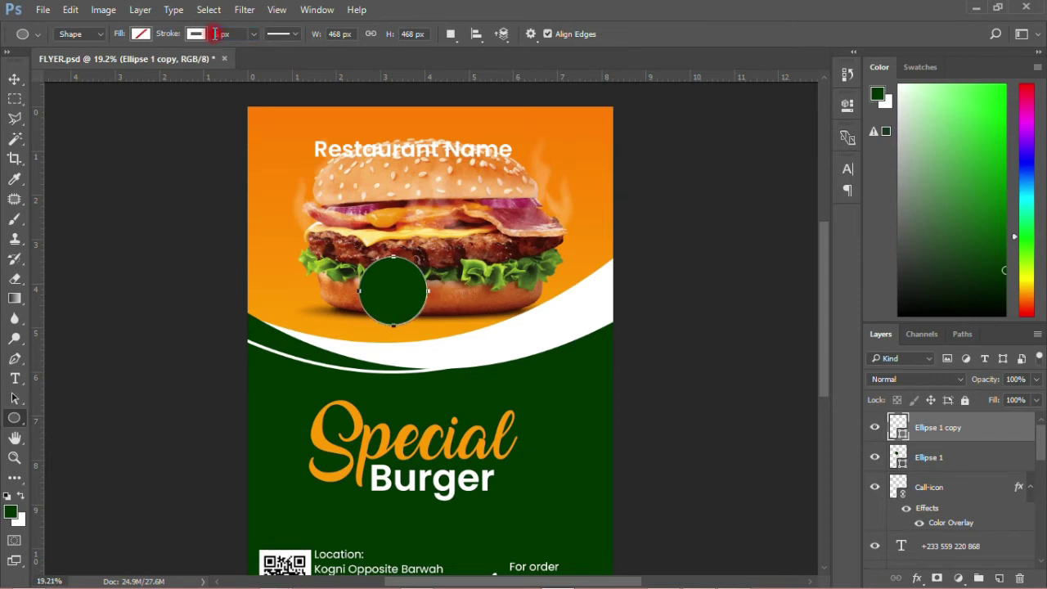
# - Scale the outlined circle down about its centre to form a ring just inside the green circle's edge
pyautogui.click(13, 79)
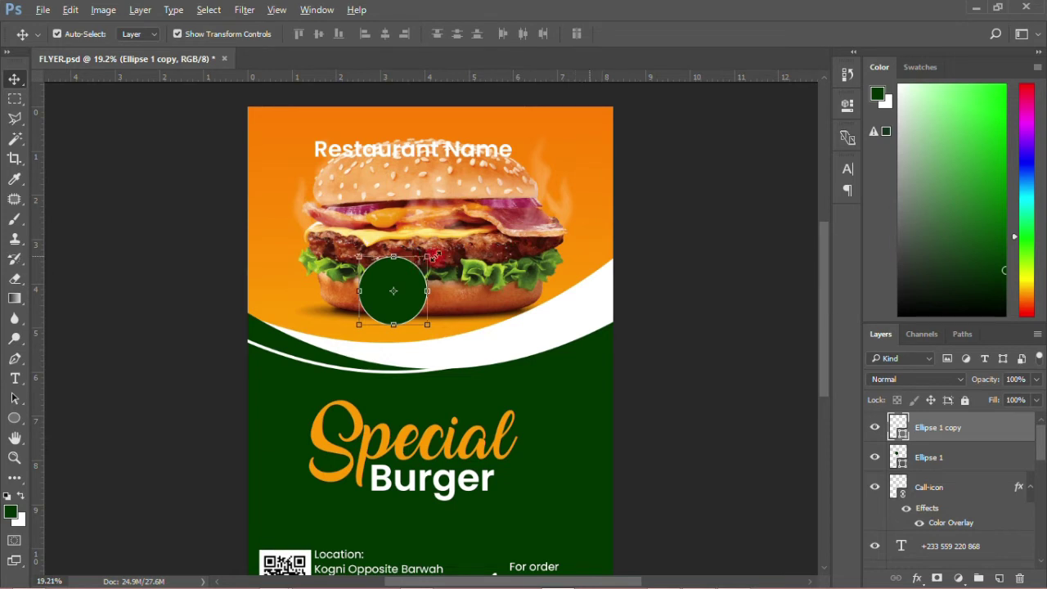
pyautogui.moveTo(428, 256); pyautogui.dragTo(423, 261)
pyautogui.click(676, 36)
pyautogui.click(646, 249)
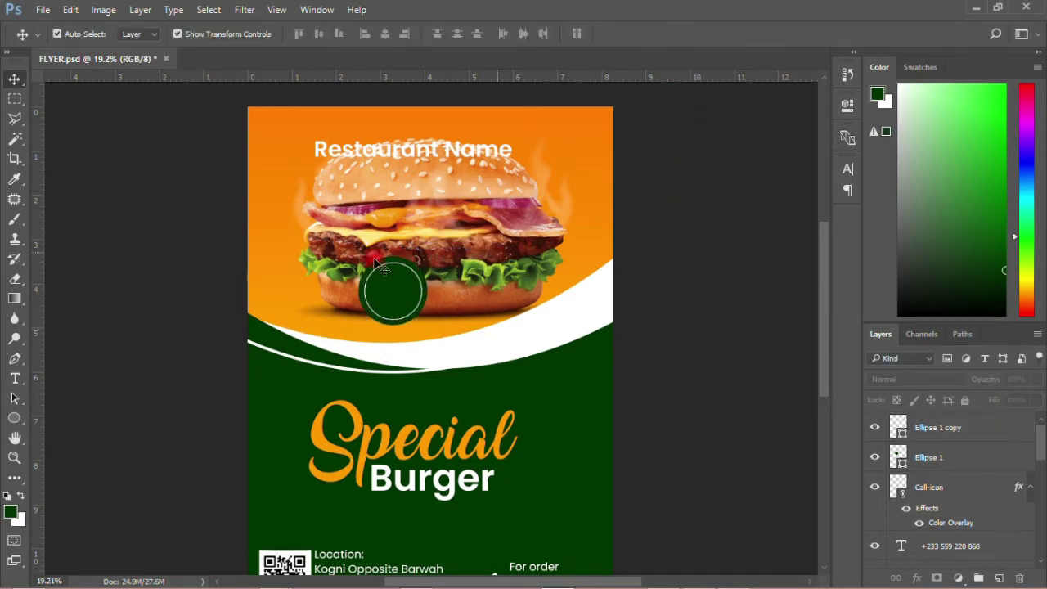
# - Copy the word "Save" from the Notepad flyer text and return to the Photoshop flyer
pyautogui.moveTo(276, 576)
pyautogui.click(357, 495)
pyautogui.click(561, 215)
pyautogui.doubleClick(562, 217)
pyautogui.rightClick(563, 221)
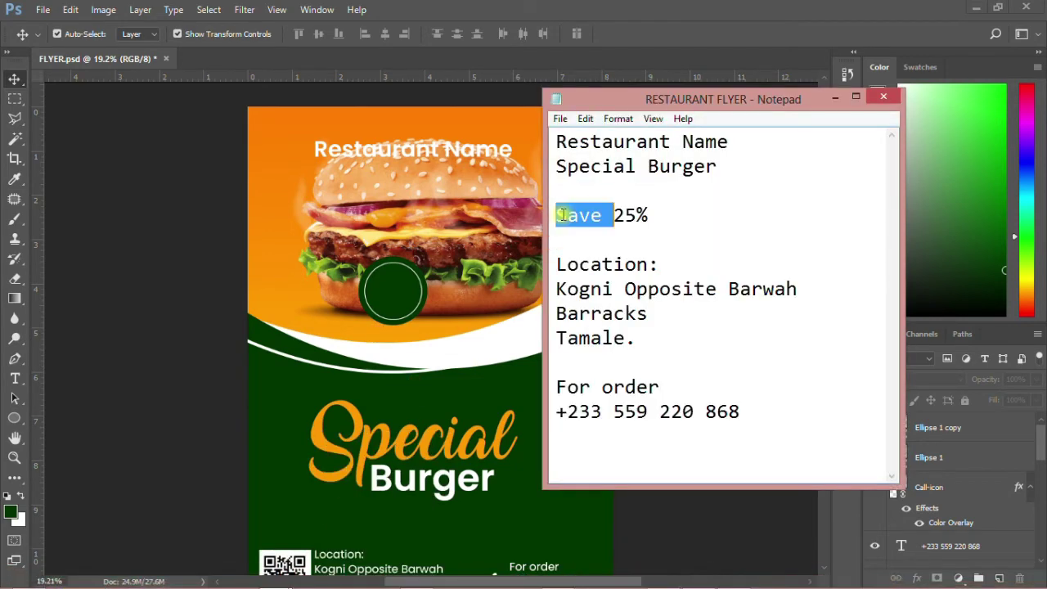
pyautogui.click(598, 263)
pyautogui.click(180, 255)
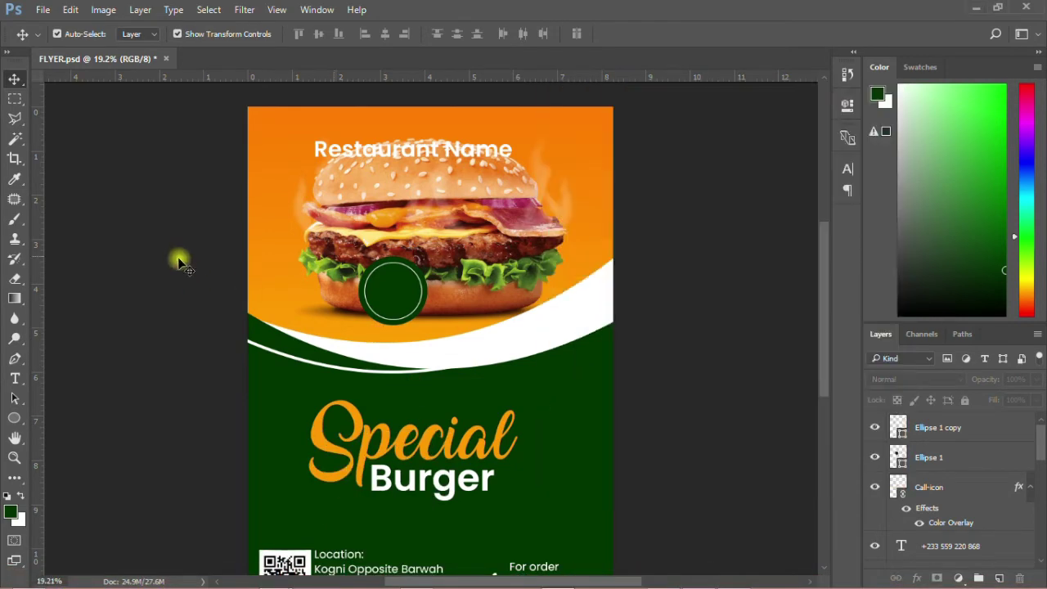
# - Paste "Save" as a new text layer inside the green circle
pyautogui.click(14, 378)
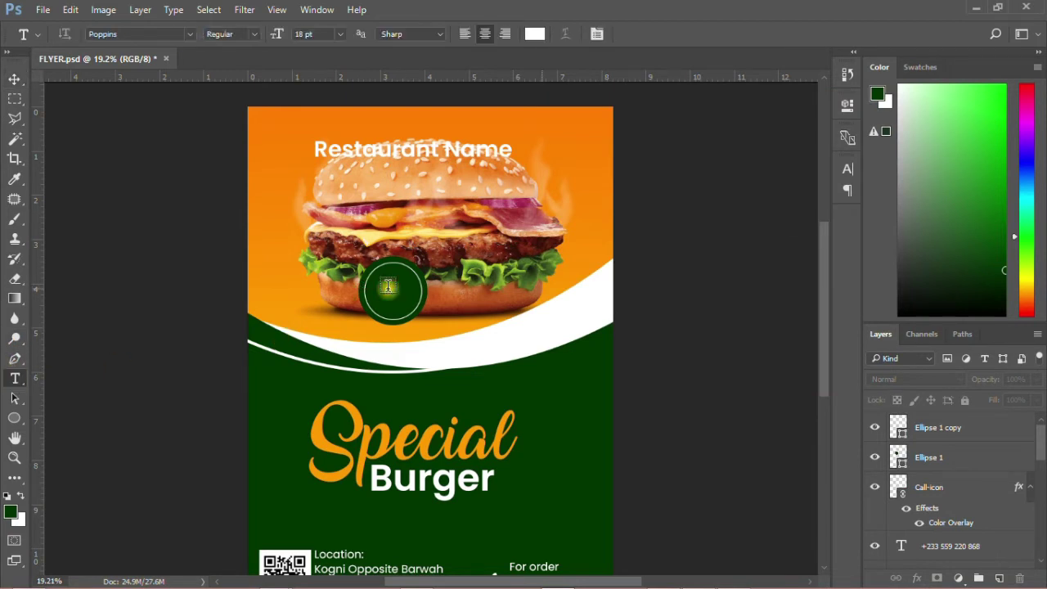
pyautogui.click(388, 285)
pyautogui.rightClick(388, 285)
pyautogui.click(413, 313)
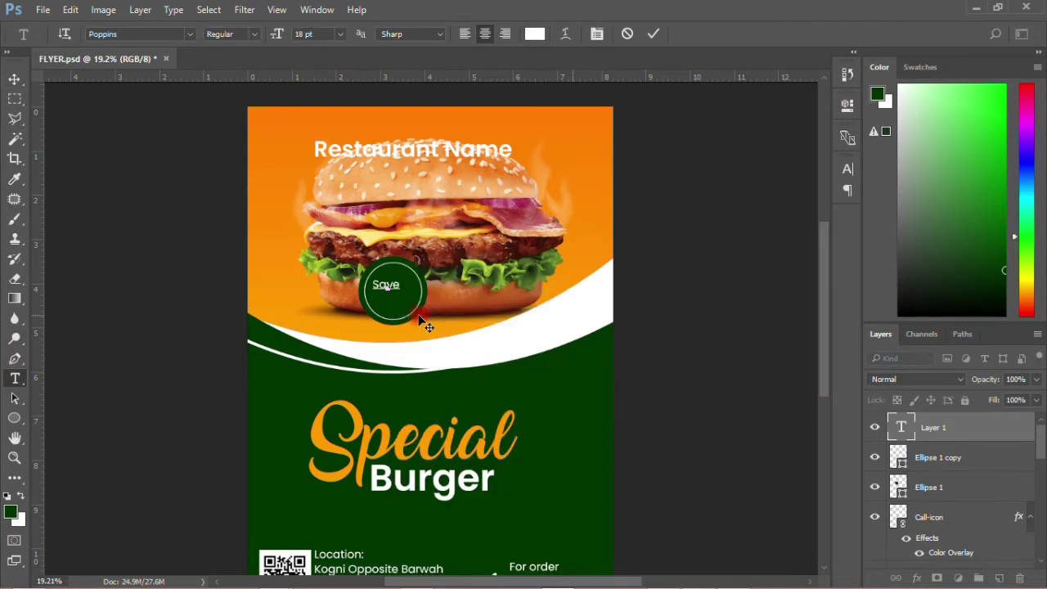
pyautogui.click(14, 79)
# - Copy "25%" from the flyer text in Notepad
pyautogui.moveTo(272, 579)
pyautogui.click(331, 523)
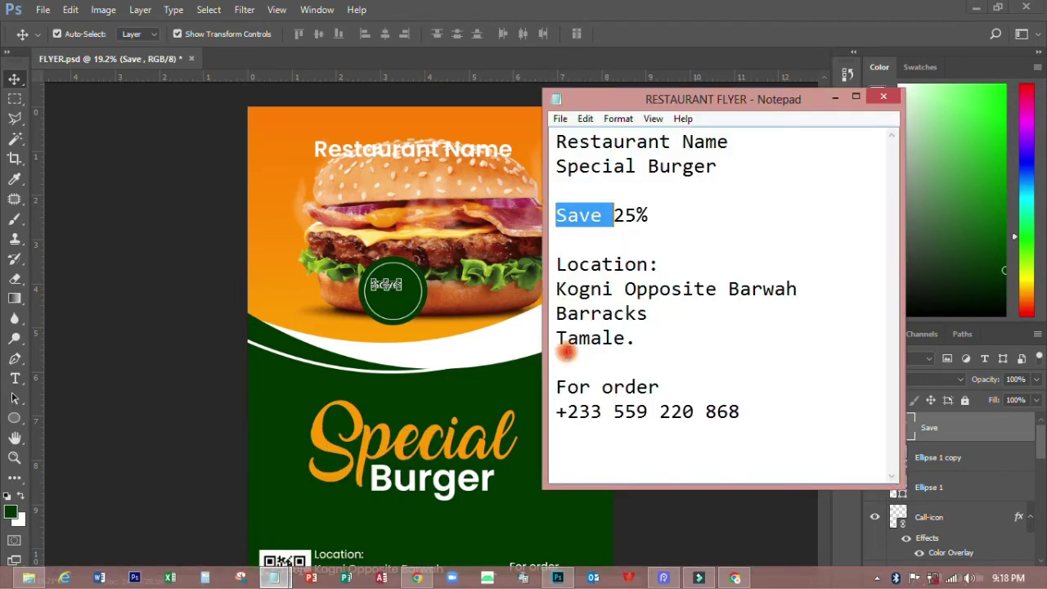
pyautogui.doubleClick(619, 215)
pyautogui.rightClick(619, 216)
pyautogui.click(648, 267)
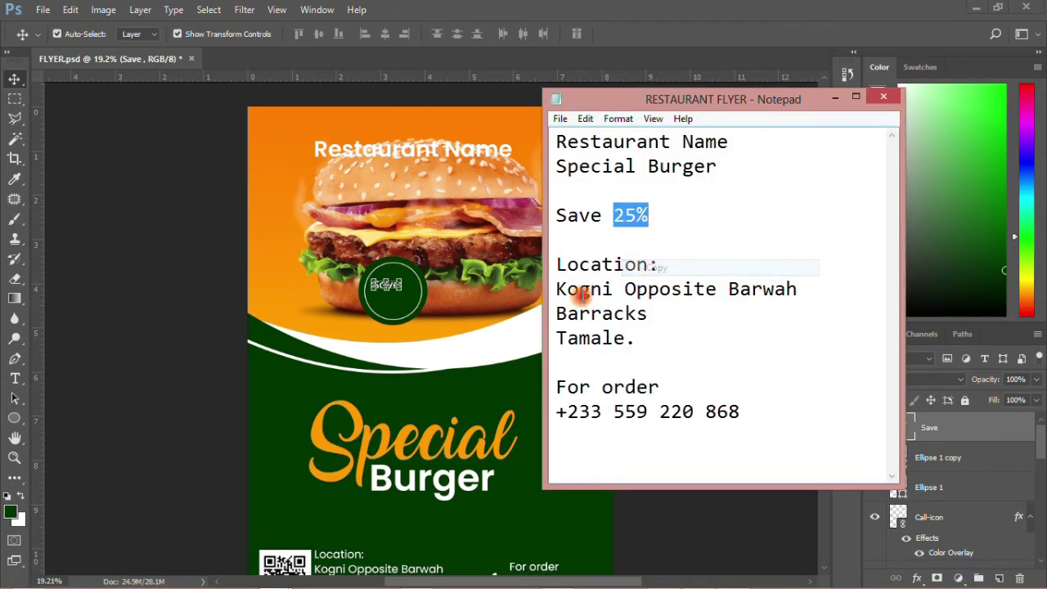
# - Return to Photoshop and paste "25%" as a separate text layer below "Save" in the green circle
pyautogui.click(16, 378)
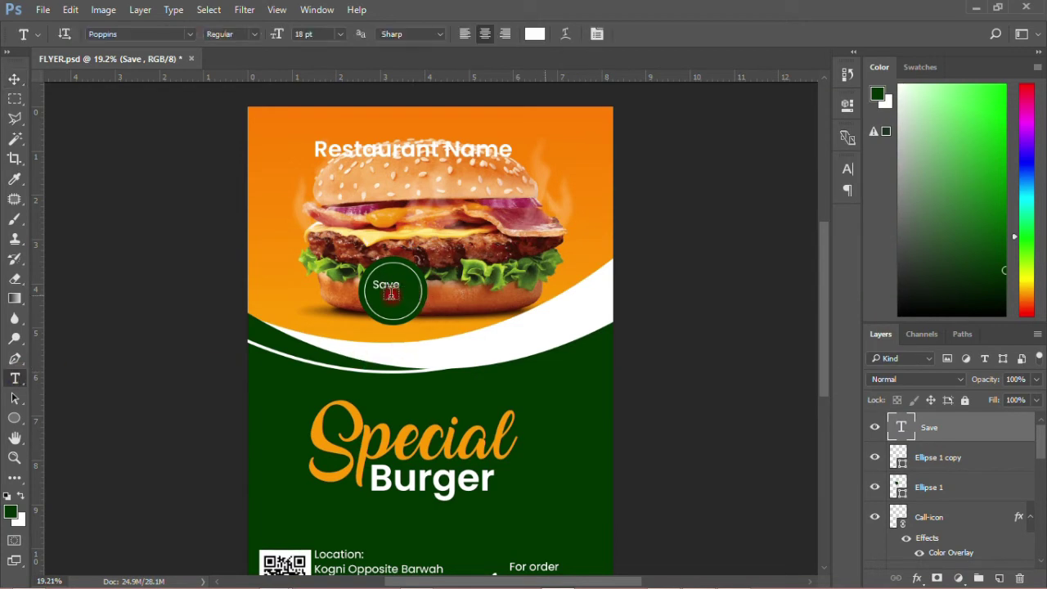
pyautogui.click(381, 306)
pyautogui.rightClick(381, 306)
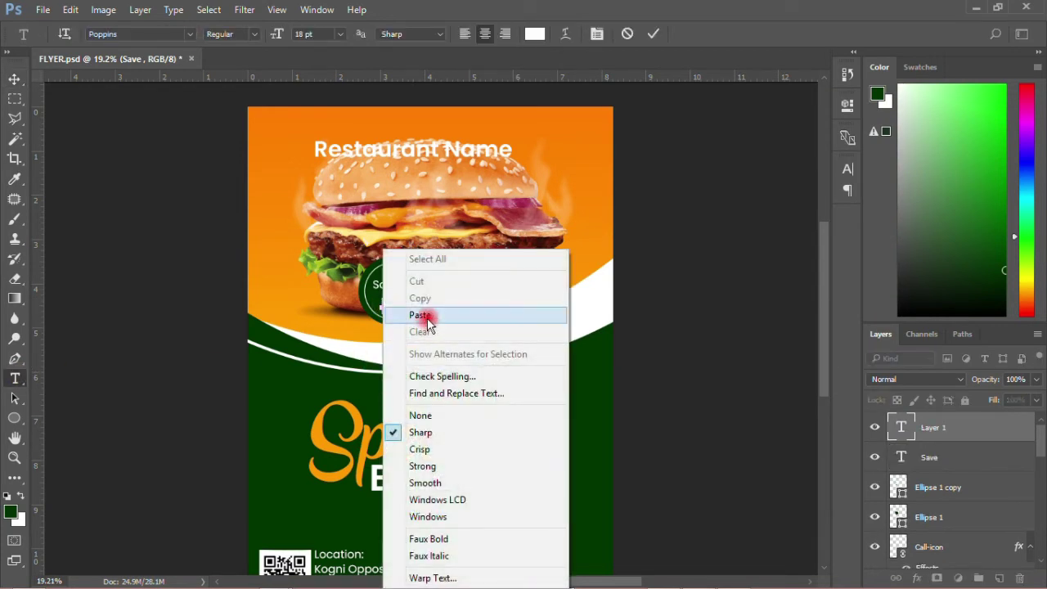
pyautogui.click(413, 314)
pyautogui.click(14, 79)
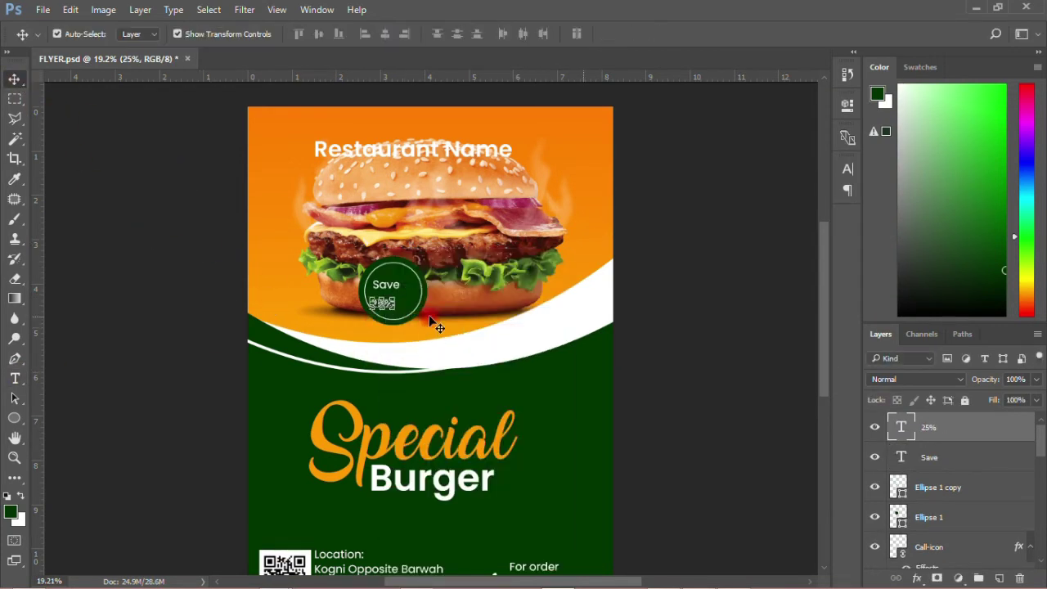
# - Position "Save" in the upper part of the ring and centre "25%" beneath it
pyautogui.scroll(3, 427, 317)
pyautogui.scroll(2, 314, 299)
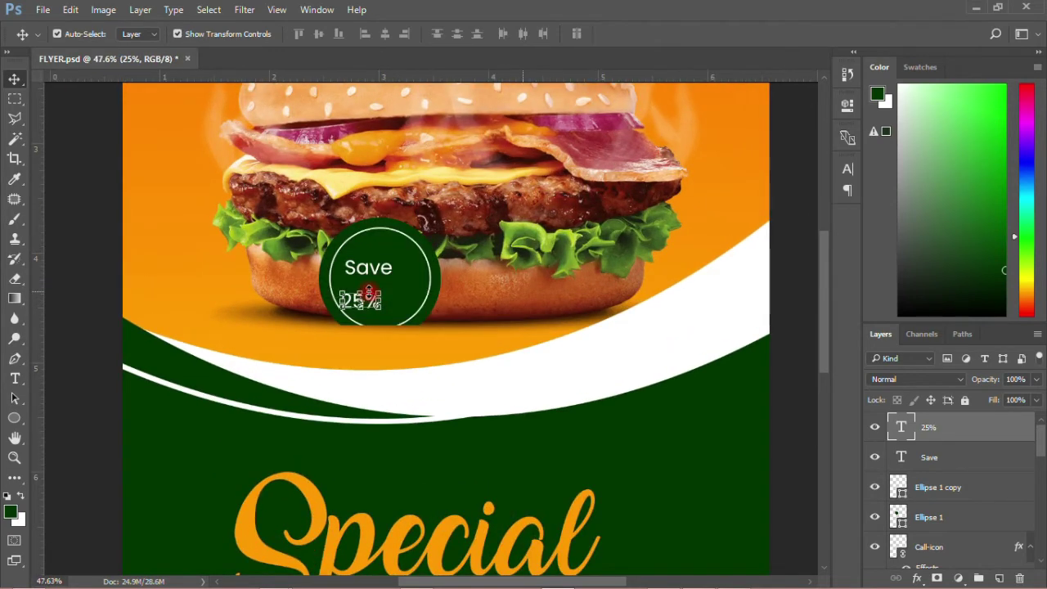
pyautogui.moveTo(401, 268); pyautogui.dragTo(416, 248)
pyautogui.moveTo(403, 304); pyautogui.dragTo(430, 281)
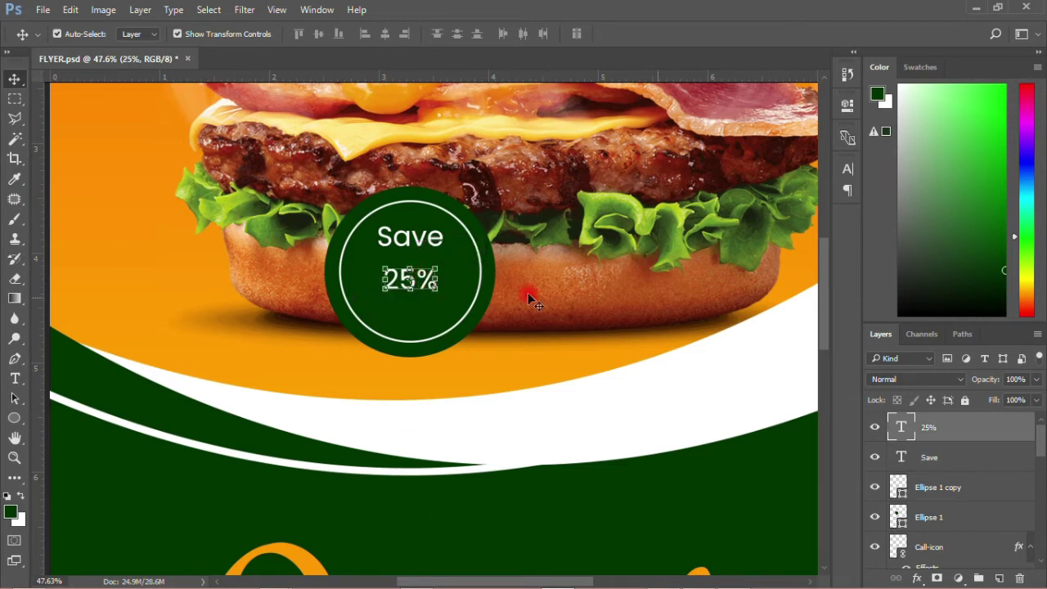
# - Set the "25%" text to 36 pt and reposition it centred below "Save" in the badge
pyautogui.click(846, 169)
pyautogui.click(734, 210)
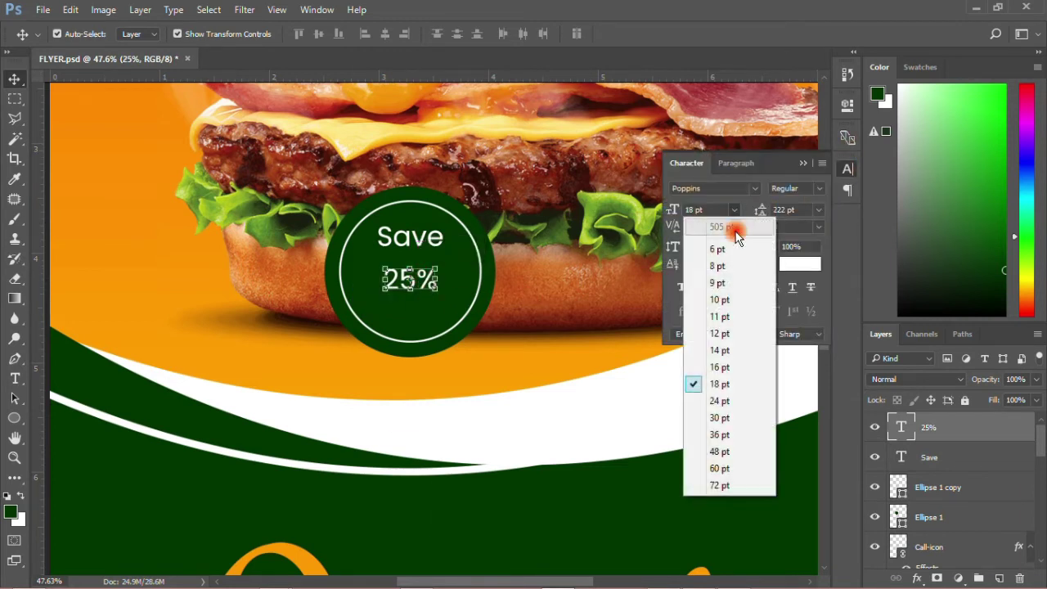
pyautogui.click(719, 435)
pyautogui.moveTo(433, 282); pyautogui.dragTo(398, 304)
pyautogui.scroll(-5, 398, 304)
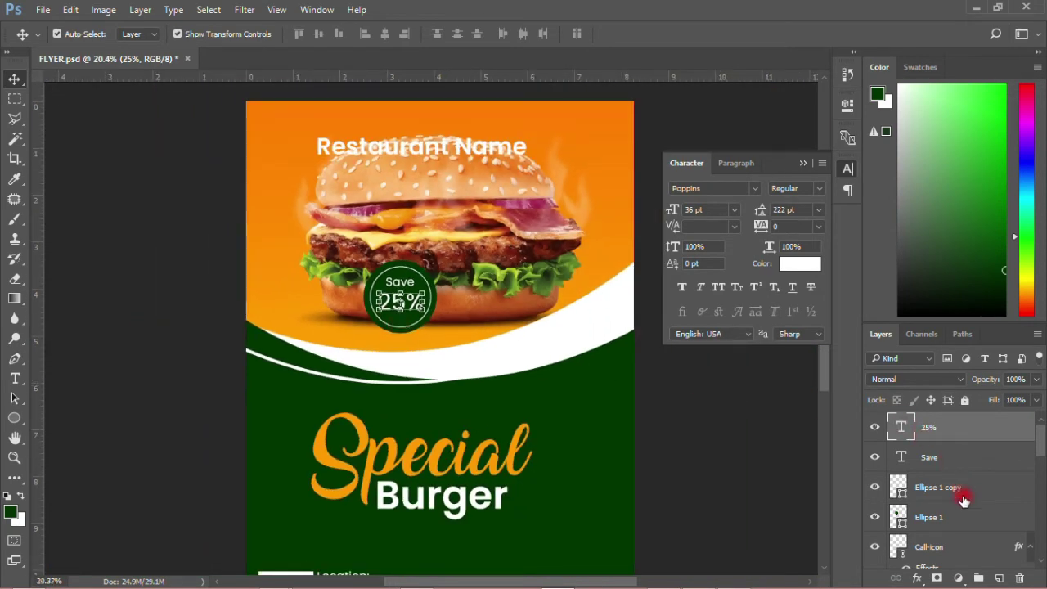
# - Group the badge's two texts and two circles, and move the group onto the burger's upper-right edge
pyautogui.keyDown('shift'); pyautogui.click(932, 513); pyautogui.keyUp('shift')
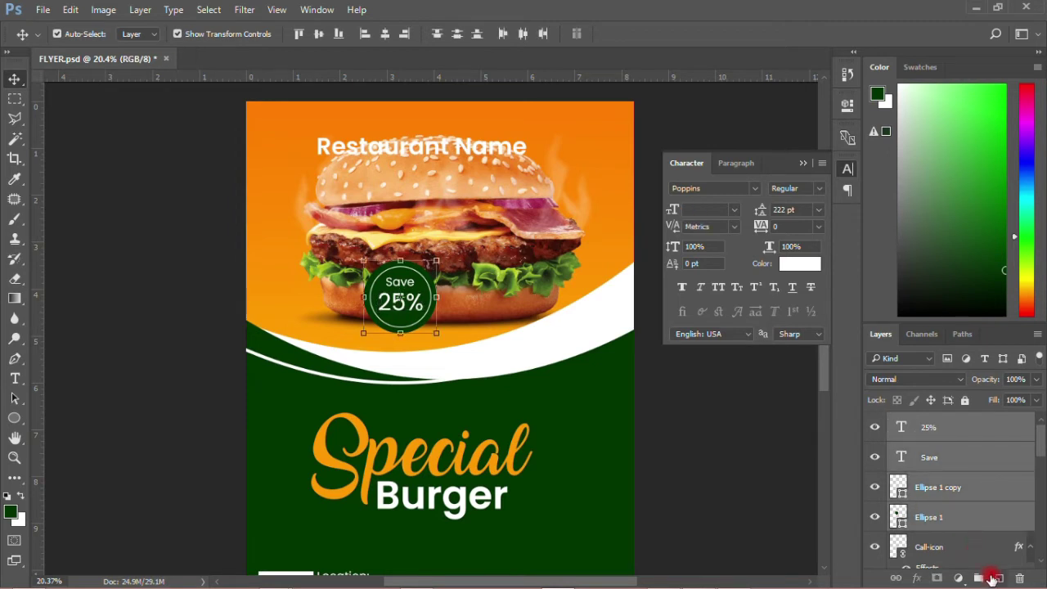
pyautogui.click(979, 578)
pyautogui.press('ctrl')
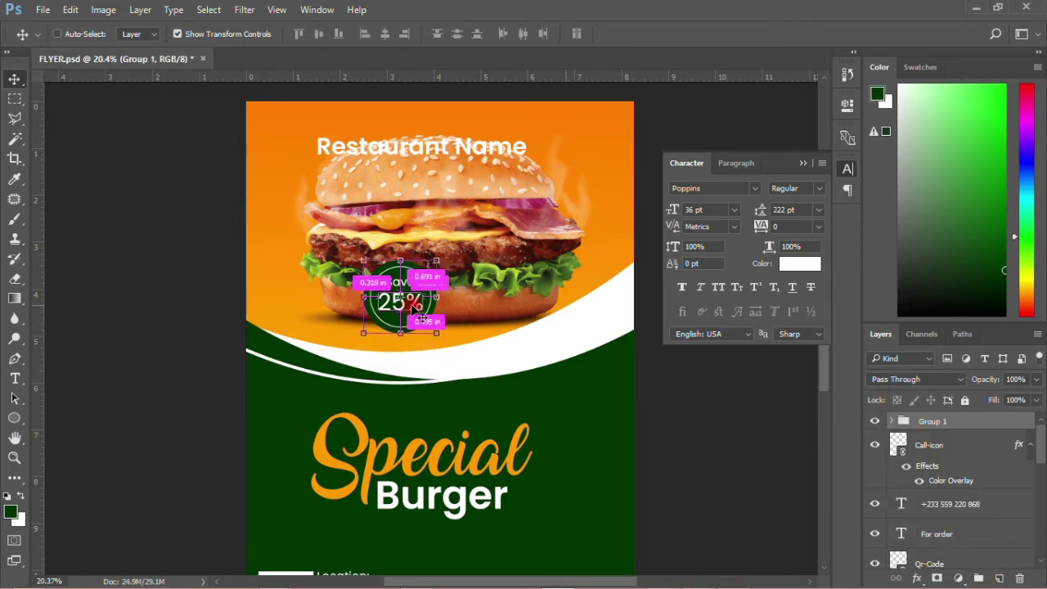
pyautogui.moveTo(422, 319); pyautogui.dragTo(578, 231)
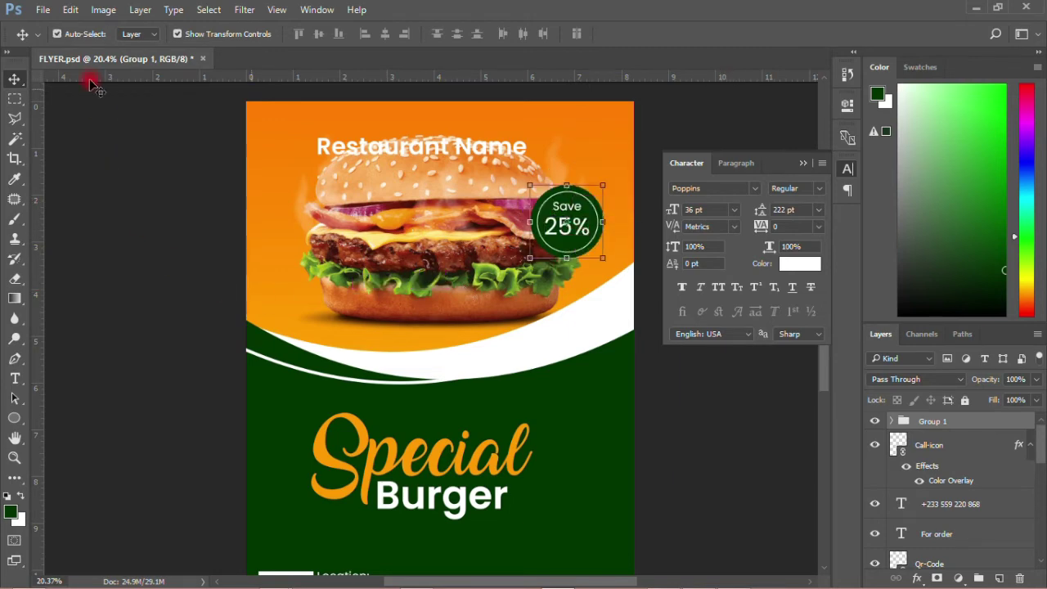
# - Save FLYER.psd, collapse the character settings and bring the whole flyer into view
pyautogui.click(43, 10)
pyautogui.click(71, 161)
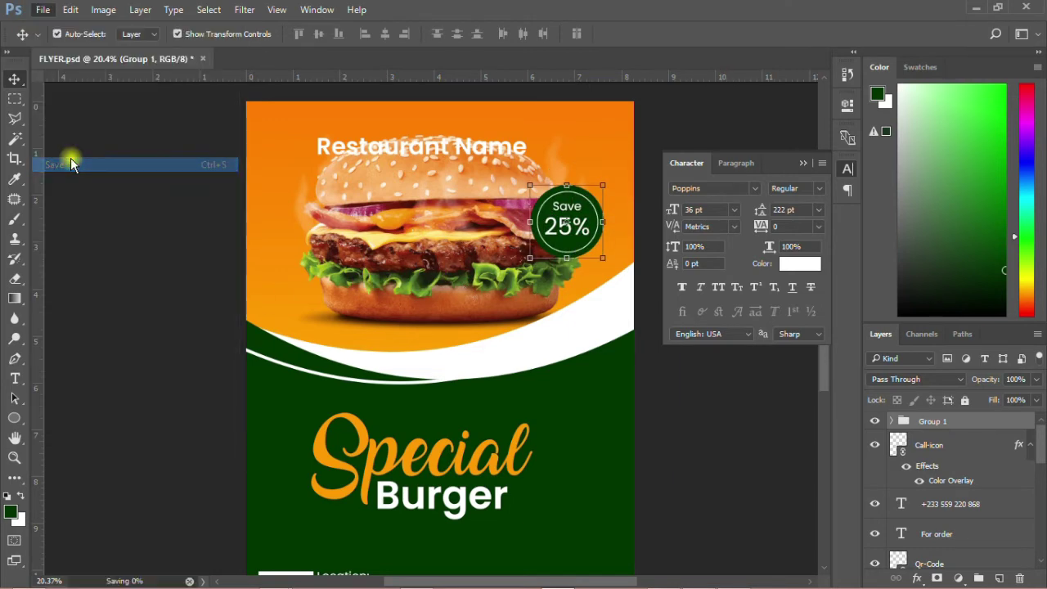
pyautogui.scroll(-1, 143, 250)
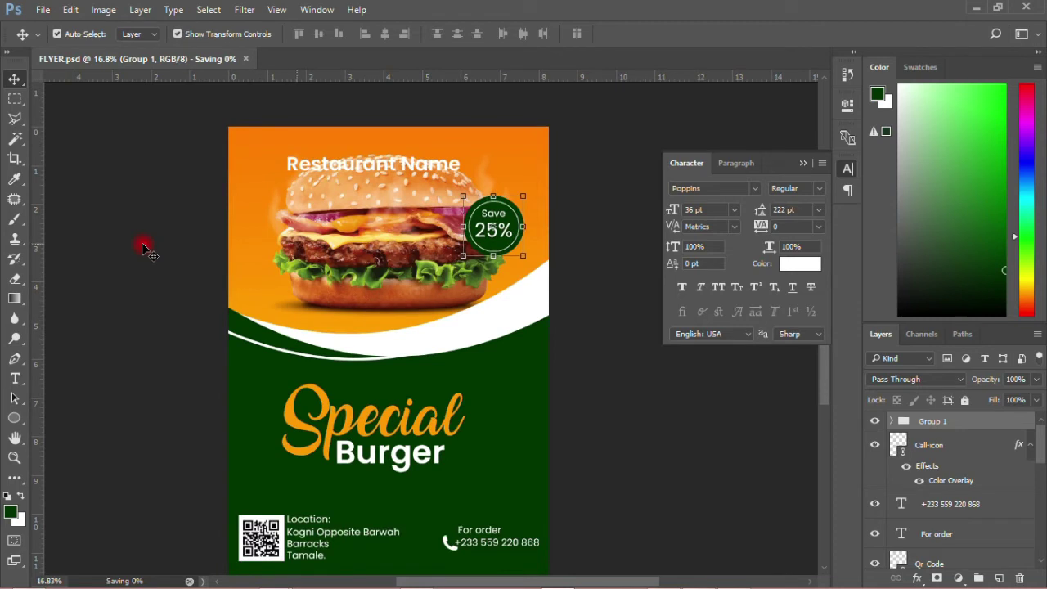
pyautogui.click(851, 169)
pyautogui.moveTo(823, 244); pyautogui.dragTo(826, 255)
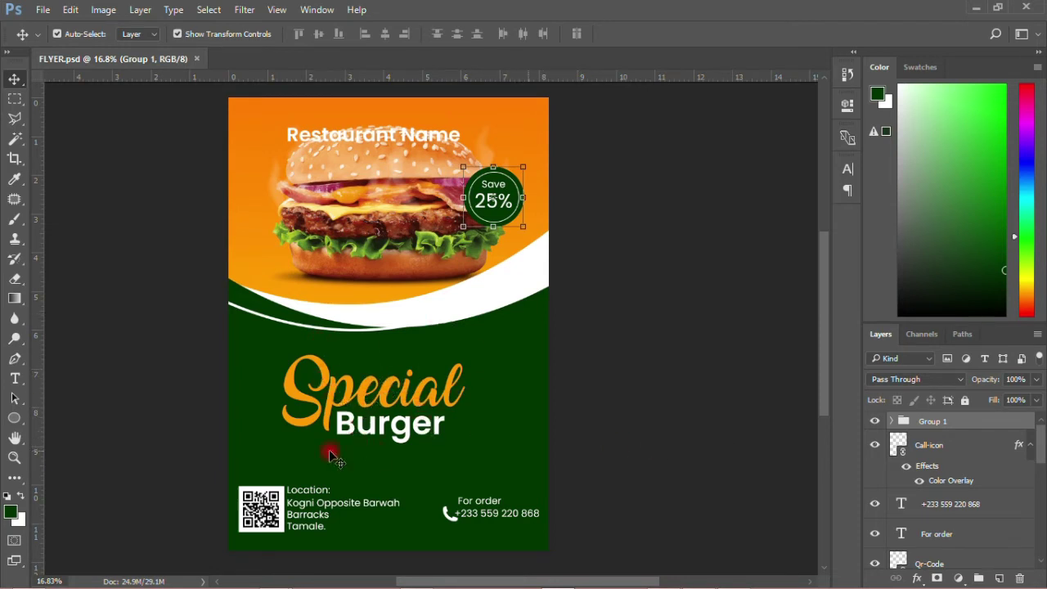
# - Check the Notepad flyer text against the flyer and return to Photoshop
pyautogui.moveTo(275, 582)
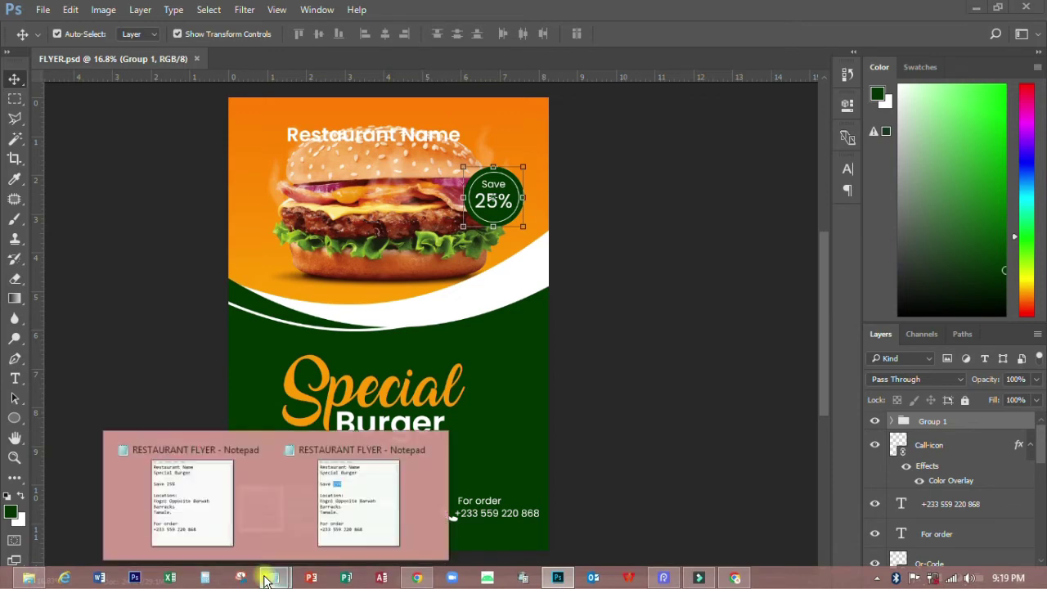
pyautogui.click(338, 533)
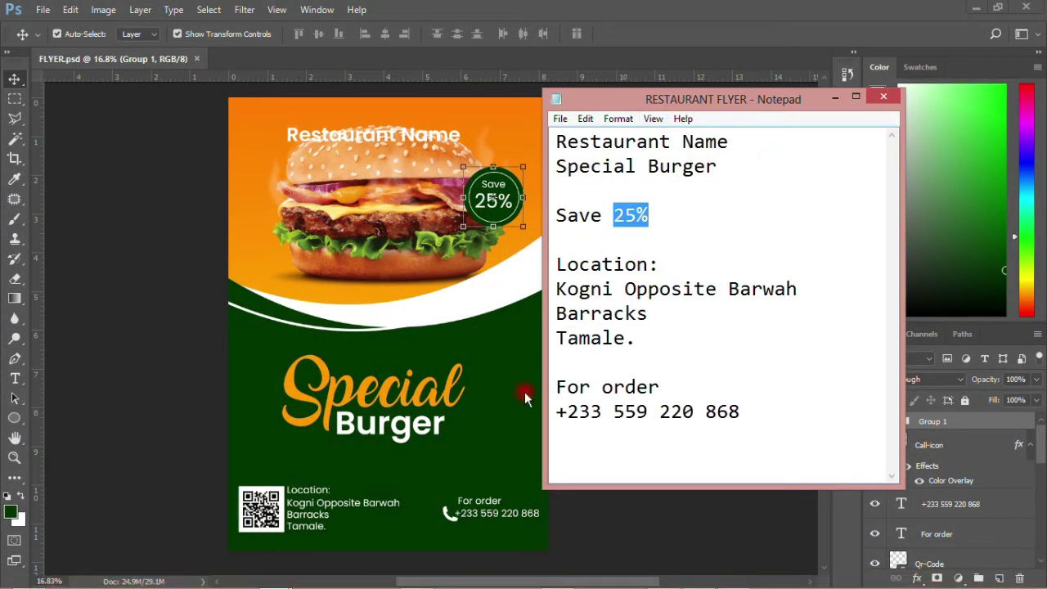
pyautogui.click(175, 364)
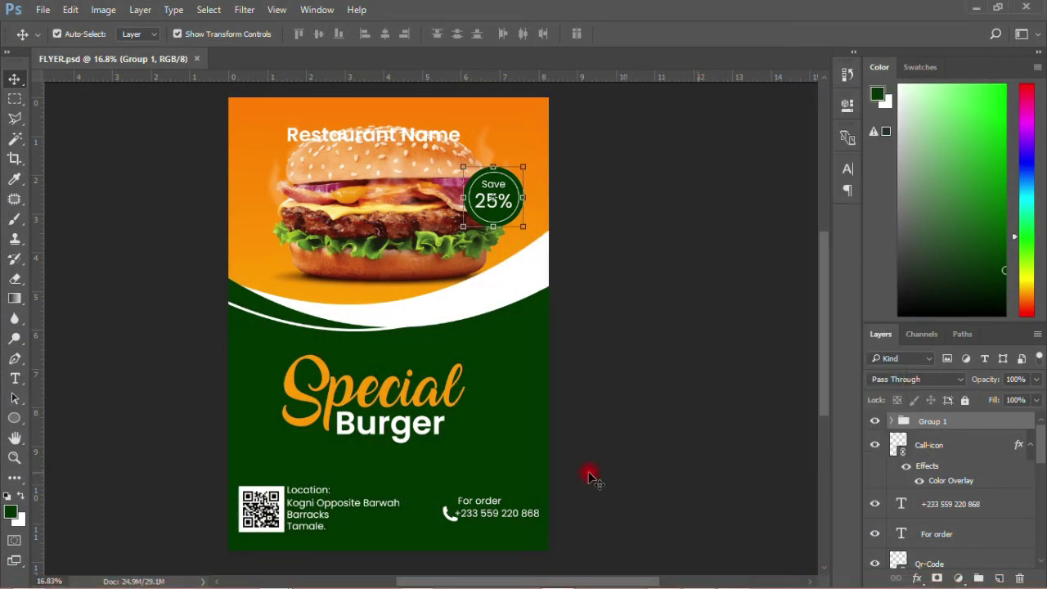
# - Select the "Special" and "Burger" texts together and move them up onto the lower half of the burger
pyautogui.click(416, 381)
pyautogui.moveTo(253, 345); pyautogui.dragTo(440, 434)
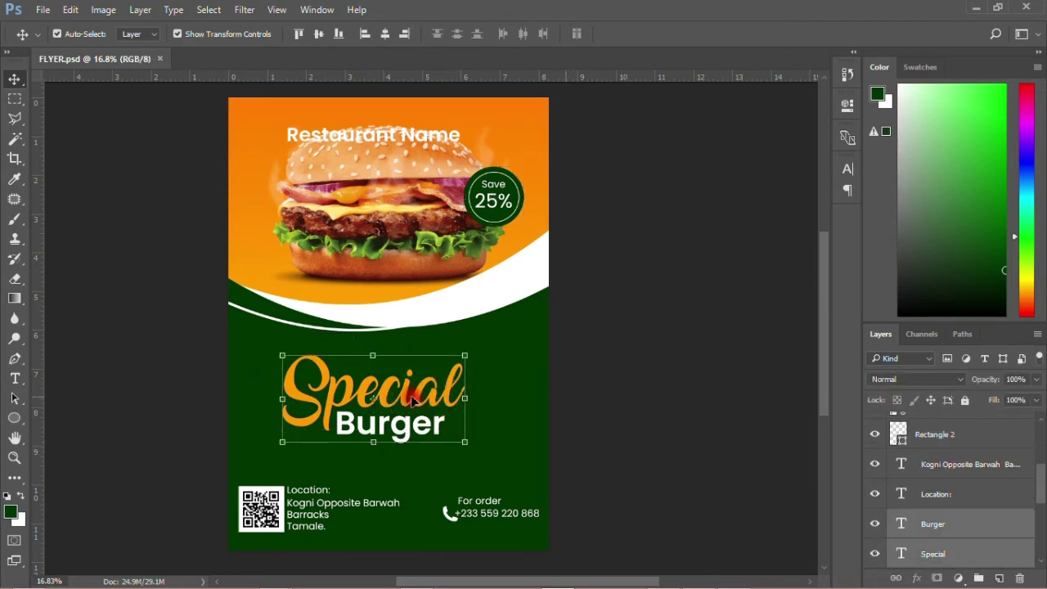
pyautogui.moveTo(408, 398); pyautogui.dragTo(420, 246)
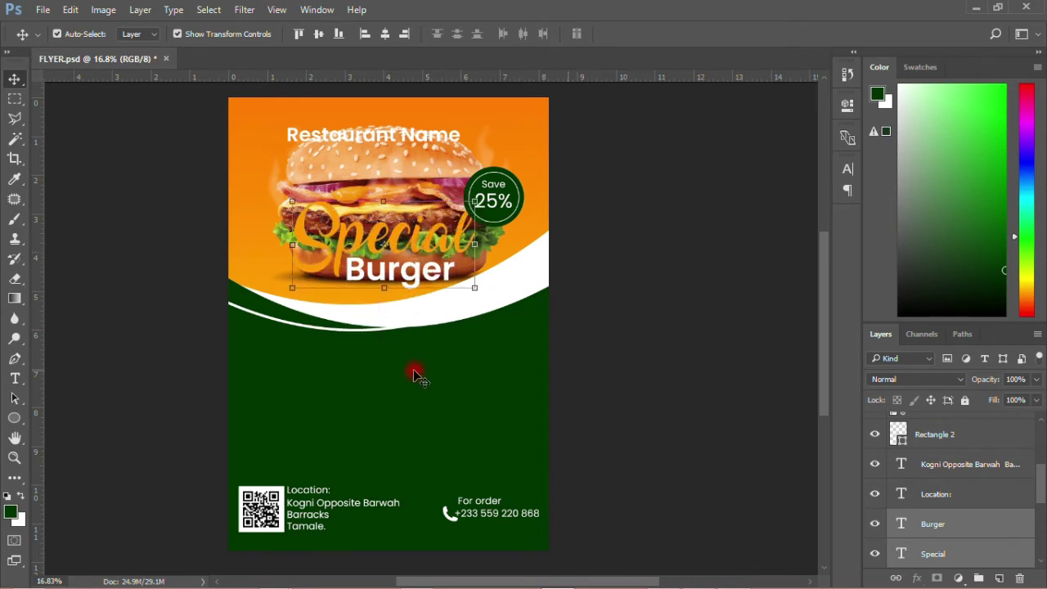
# - Draw a circle about 700 px in diameter in the green area above the QR code
pyautogui.click(628, 410)
pyautogui.click(14, 397)
pyautogui.click(15, 416)
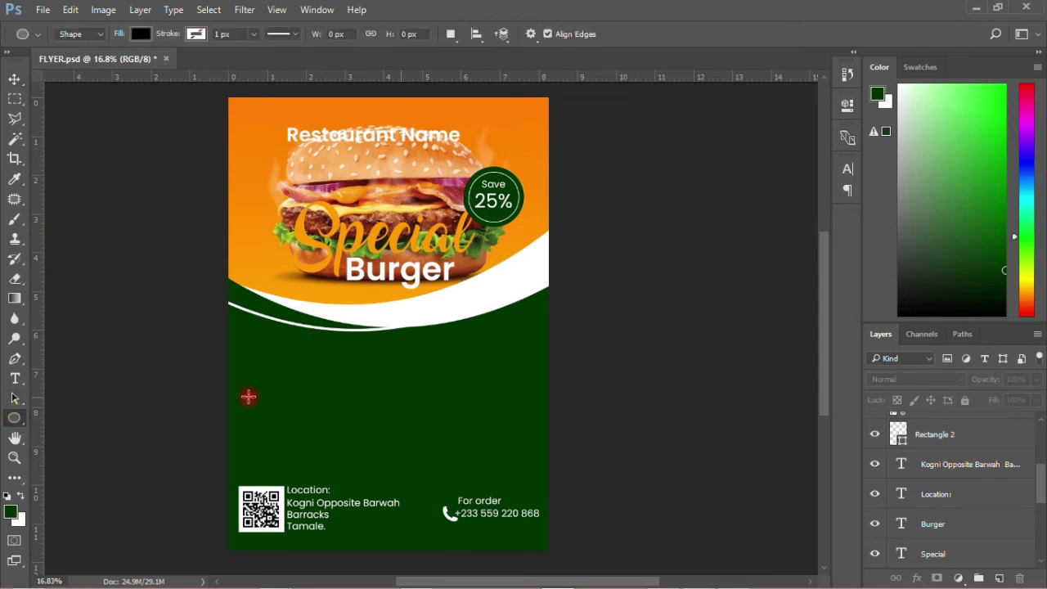
pyautogui.moveTo(253, 382); pyautogui.dragTo(344, 471)
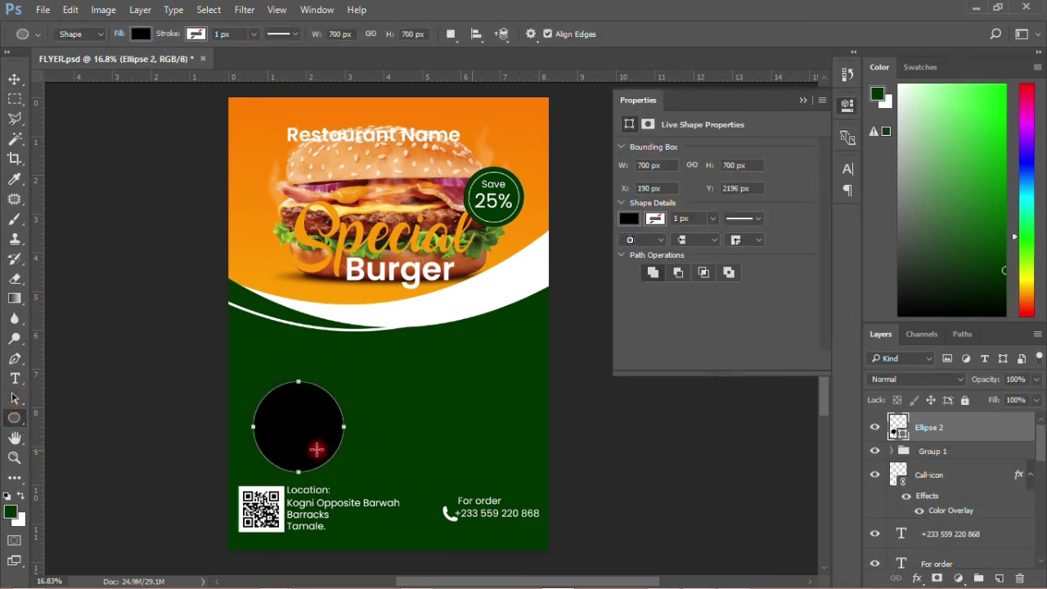
# - Fill the new circle above the QR code with white, sampled from the flyer's white curve
pyautogui.doubleClick(899, 436)
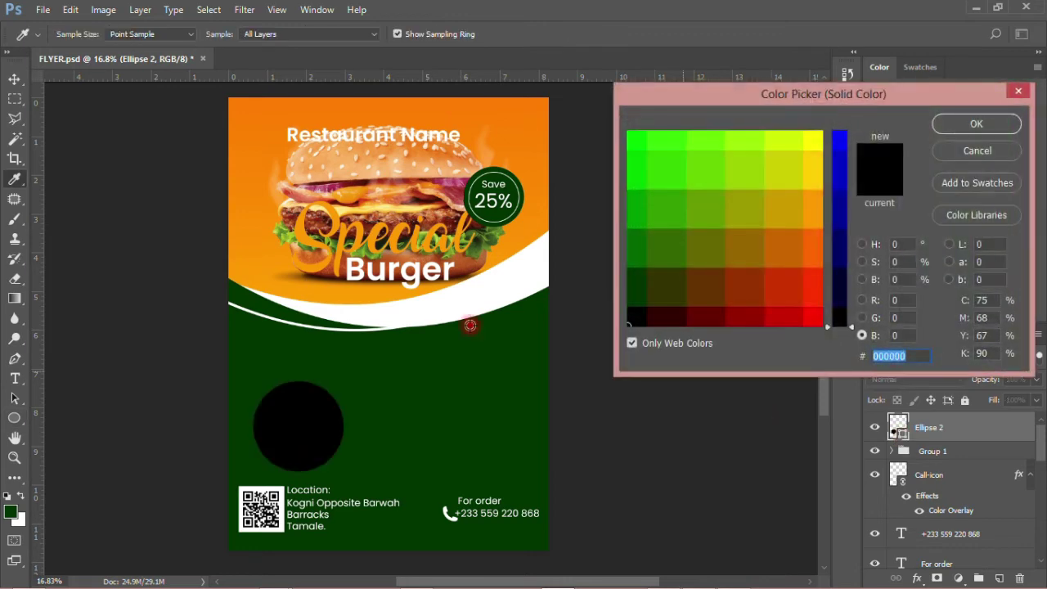
pyautogui.click(466, 302)
pyautogui.click(977, 124)
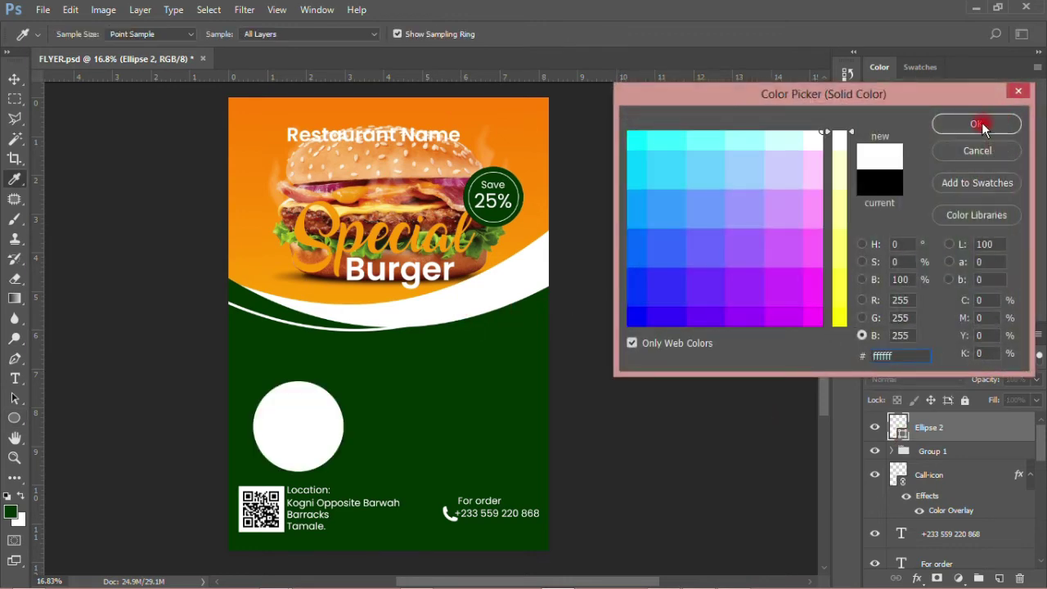
pyautogui.click(15, 79)
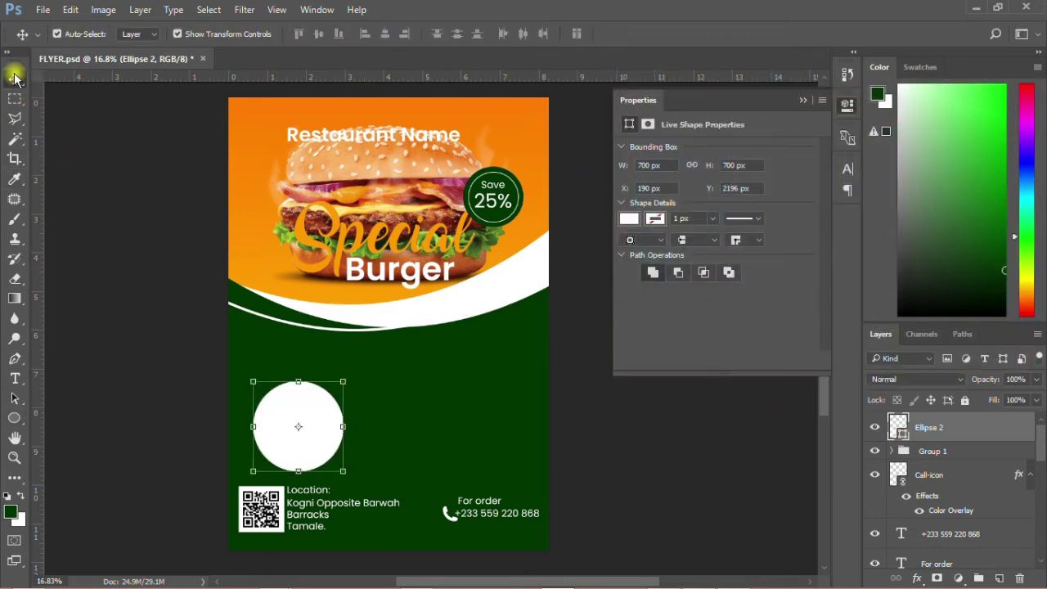
# - Place the linked image 04 over the white circle and clip it to the circle with a clipping mask
pyautogui.click(43, 9)
pyautogui.click(73, 309)
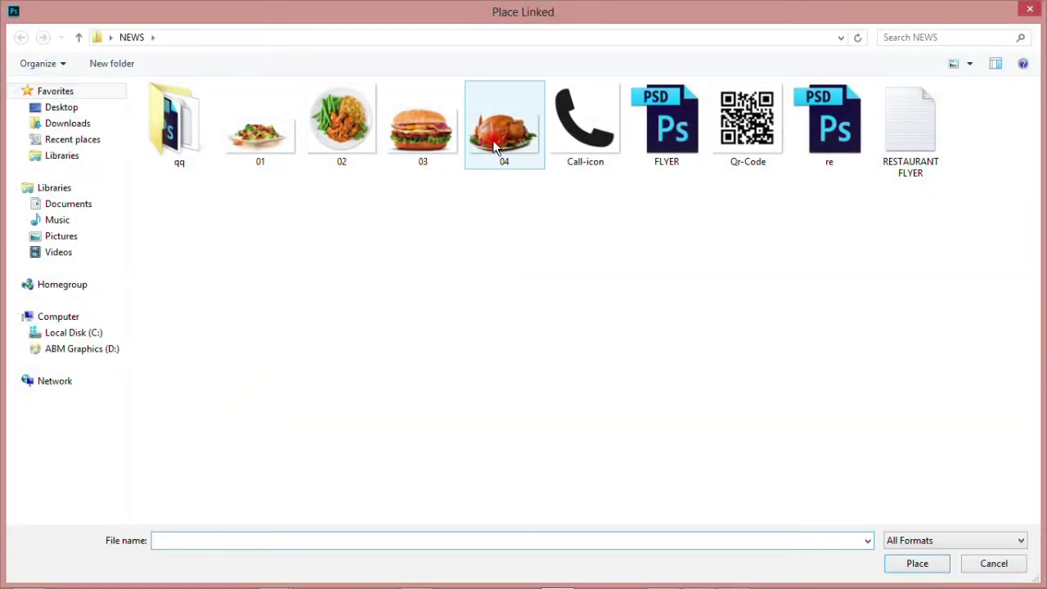
pyautogui.click(493, 148)
pyautogui.hotkey('ctrl', 'v')
pyautogui.moveTo(389, 351); pyautogui.dragTo(325, 395)
pyautogui.click(525, 31)
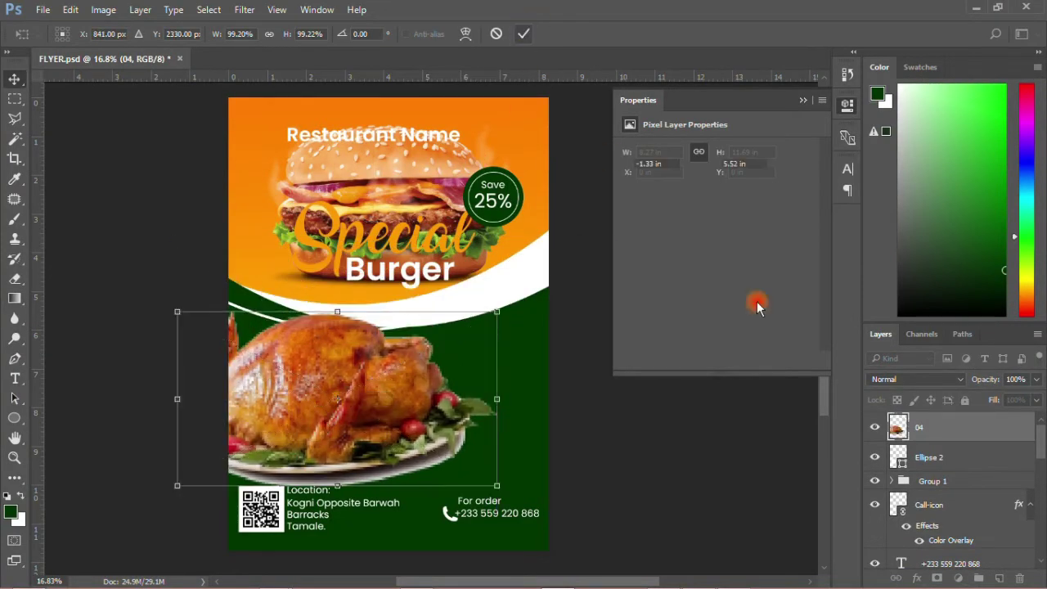
pyautogui.rightClick(940, 426)
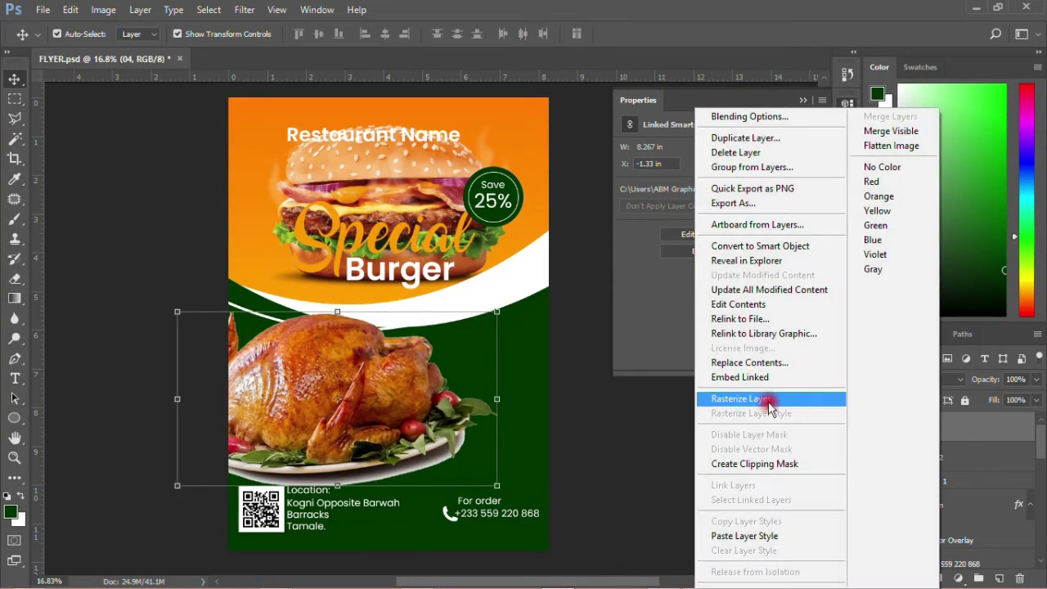
pyautogui.click(754, 464)
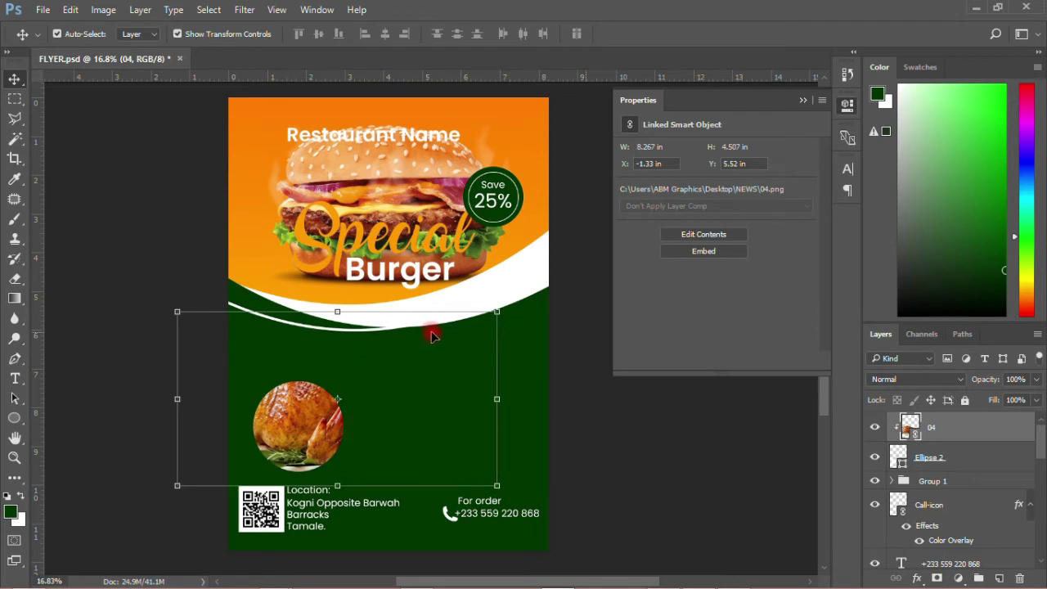
# - Scale the roast chicken image to about 27% and position it inside the white circle
pyautogui.moveTo(496, 311); pyautogui.dragTo(282, 431)
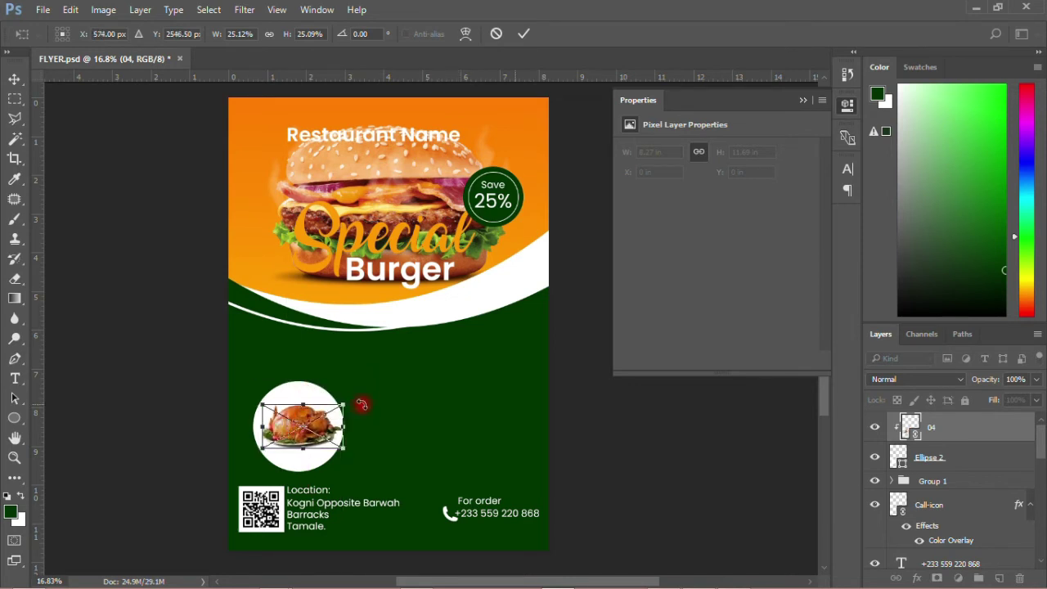
pyautogui.moveTo(348, 403); pyautogui.dragTo(353, 399)
pyautogui.scroll(3, 315, 417)
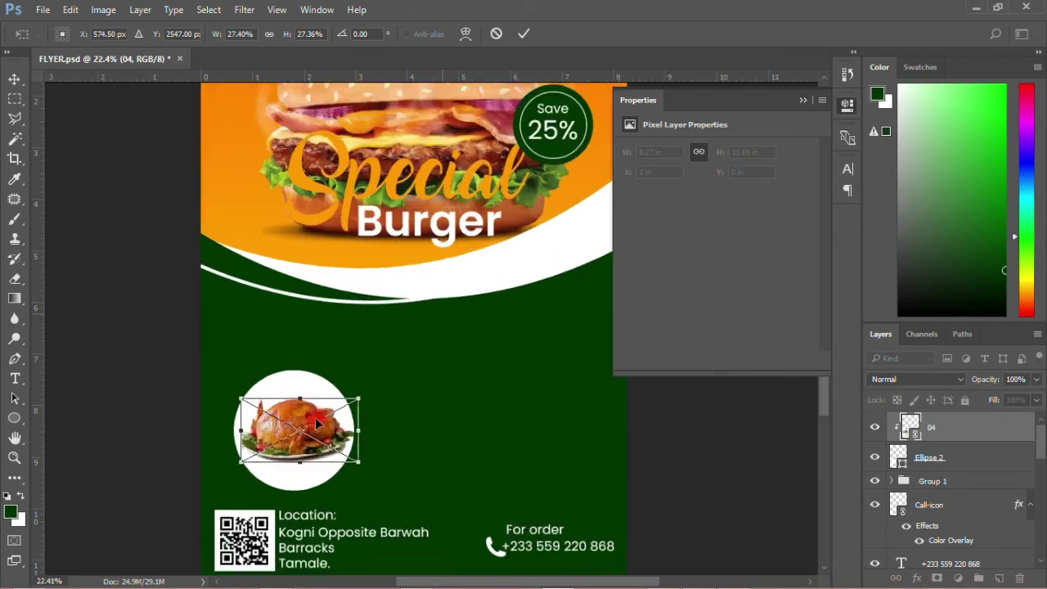
pyautogui.scroll(-2, 315, 417)
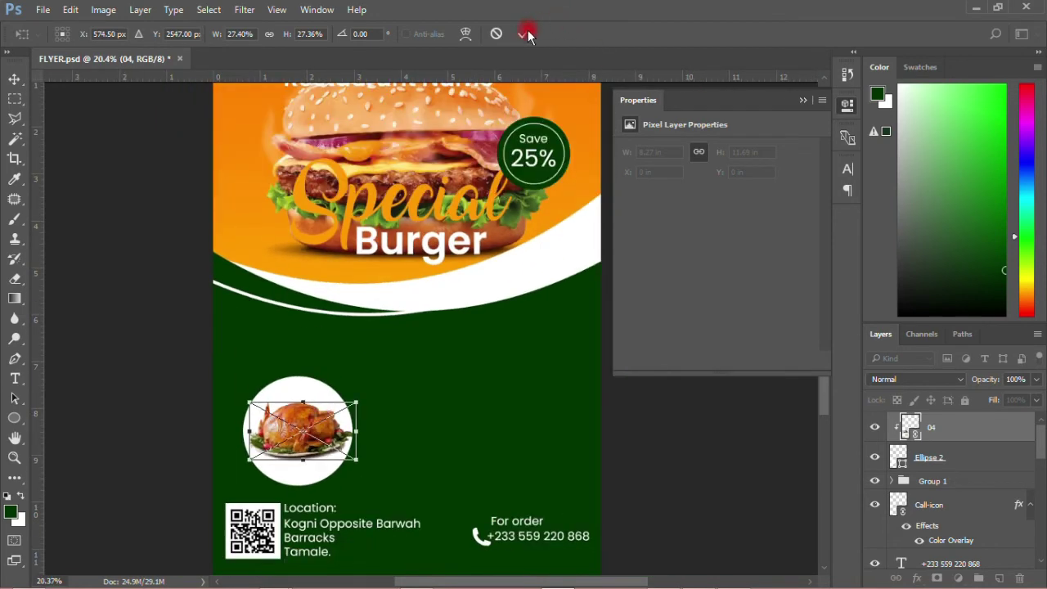
pyautogui.click(523, 34)
# - Duplicate the white circle layer Ellipse 2 under its default copy name
pyautogui.click(153, 349)
pyautogui.click(340, 421)
pyautogui.click(922, 452)
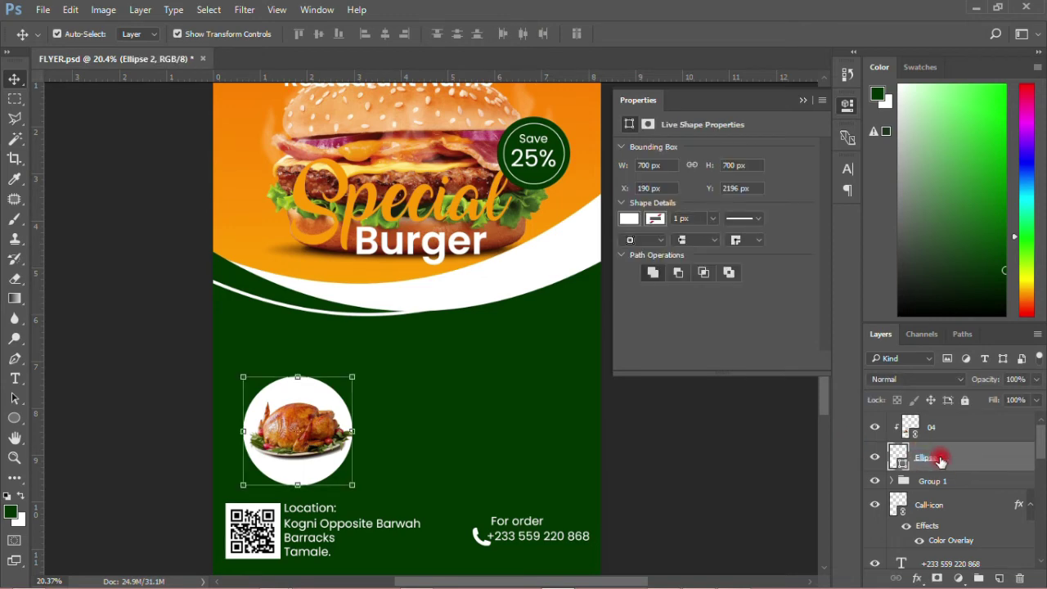
pyautogui.rightClick(941, 456)
pyautogui.click(781, 189)
pyautogui.click(654, 169)
# - Enlarge the original Ellipse 2 circle beneath the copy about its centre to about 793 px in diameter
pyautogui.click(922, 484)
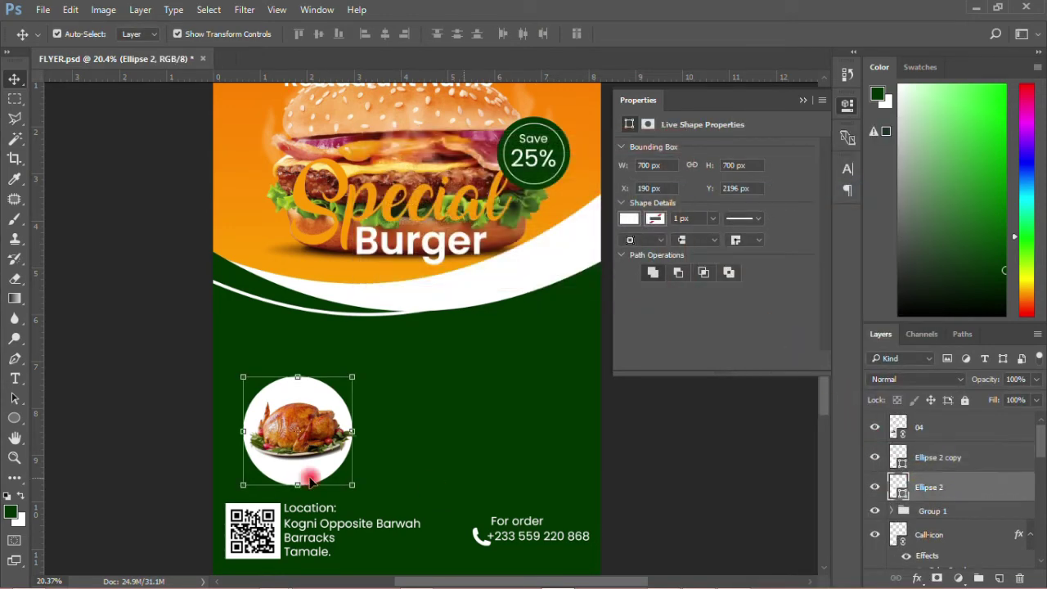
pyautogui.click(144, 399)
pyautogui.moveTo(348, 374); pyautogui.dragTo(362, 367)
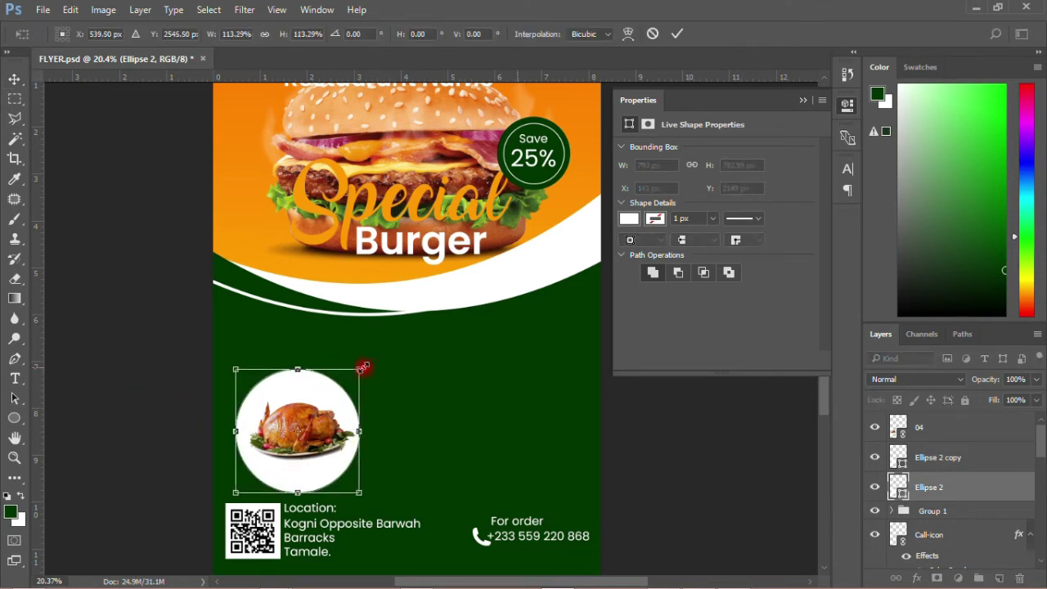
pyautogui.click(675, 33)
# - Turn the enlarged circle into an outline ring with no fill and a 10 px white stroke
pyautogui.click(629, 219)
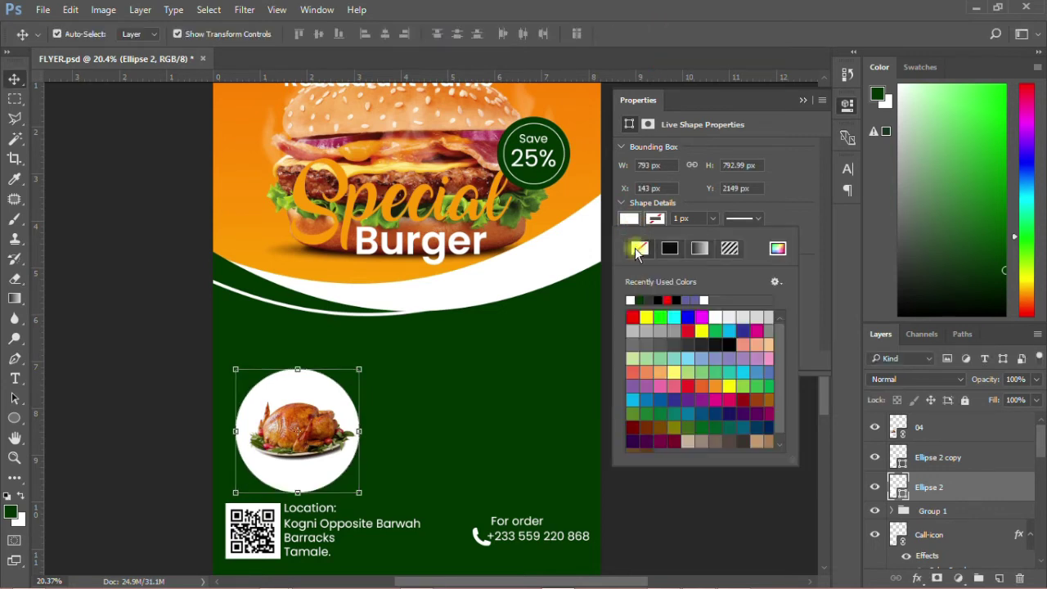
pyautogui.click(638, 250)
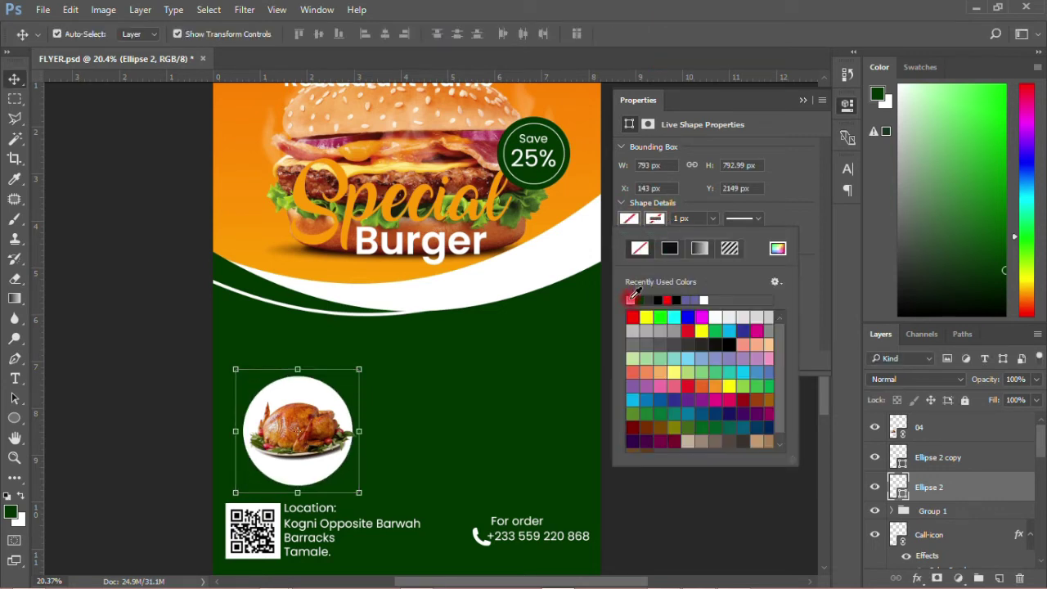
pyautogui.click(682, 219)
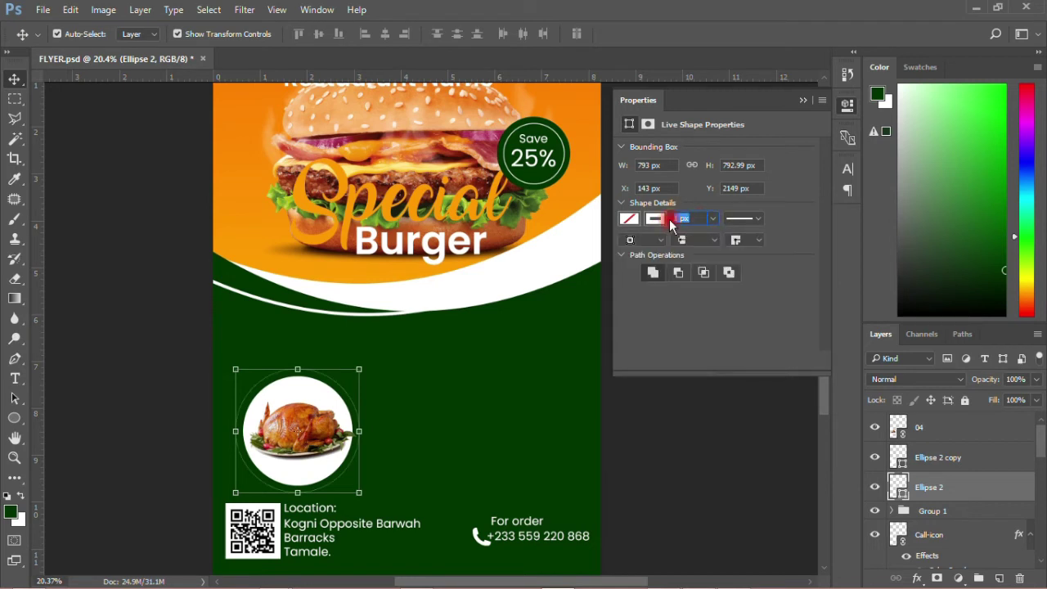
pyautogui.press('Return')
pyautogui.click(574, 350)
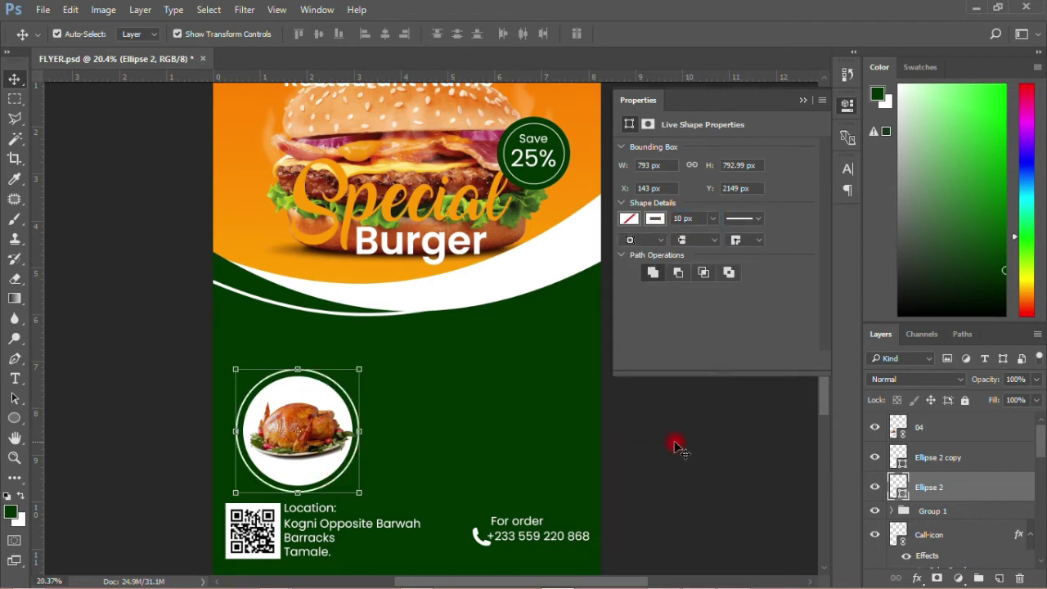
# - Group the chicken image and both circle layers as "1" and shift the group slightly towards the flyer's left edge
pyautogui.keyDown('shift'); pyautogui.click(942, 428); pyautogui.keyUp('shift')
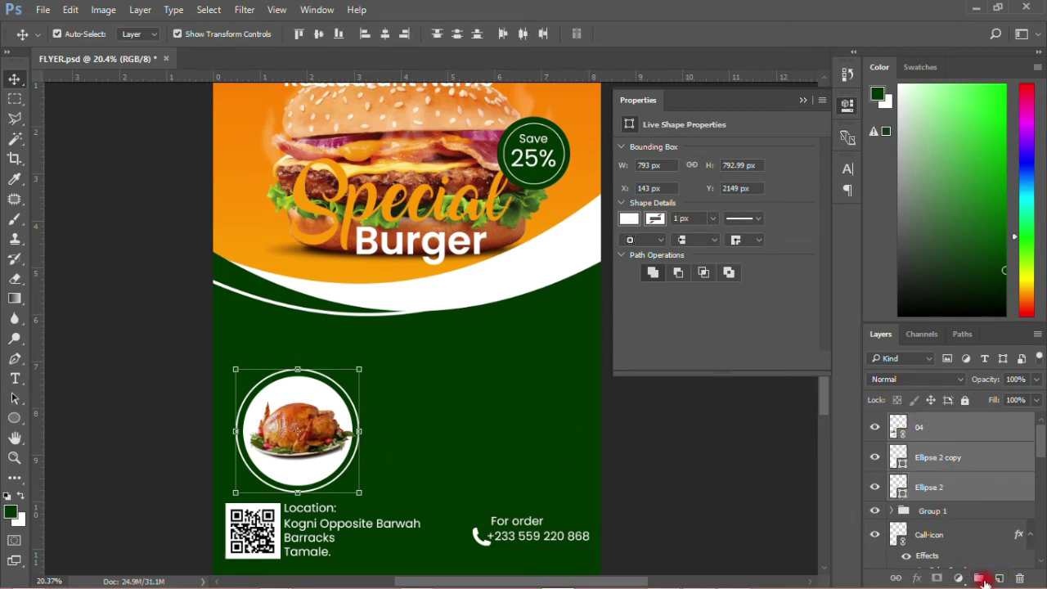
pyautogui.click(980, 578)
pyautogui.doubleClick(933, 421)
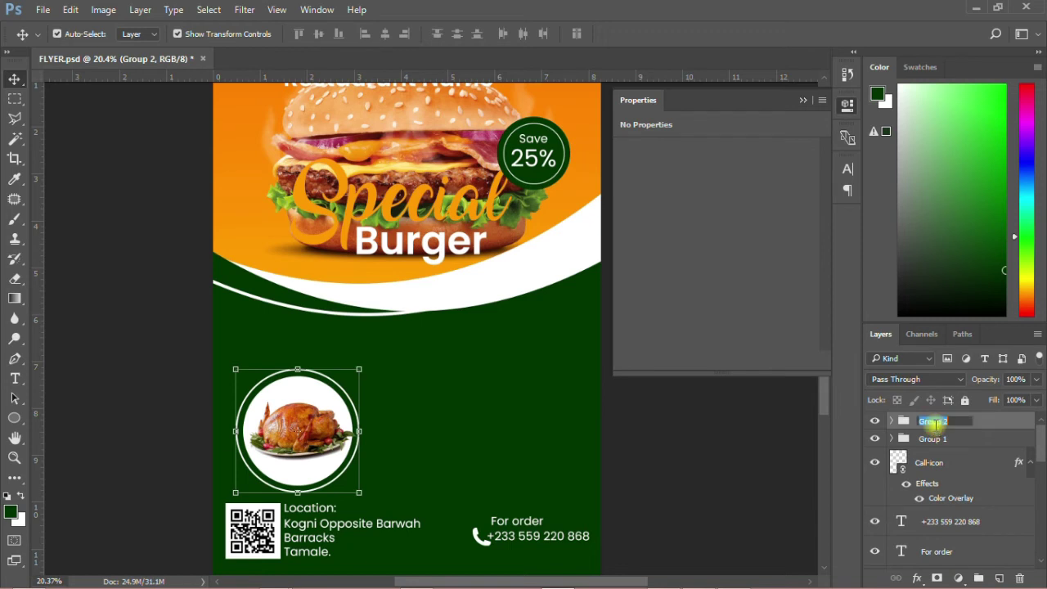
pyautogui.write('1')
pyautogui.press('Return')
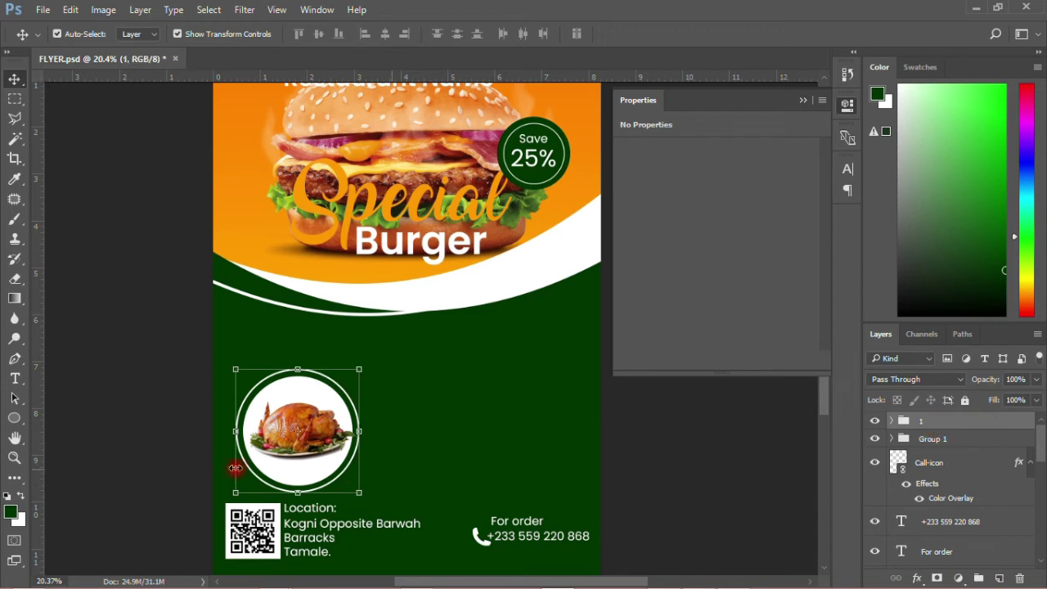
pyautogui.moveTo(311, 446); pyautogui.dragTo(297, 443)
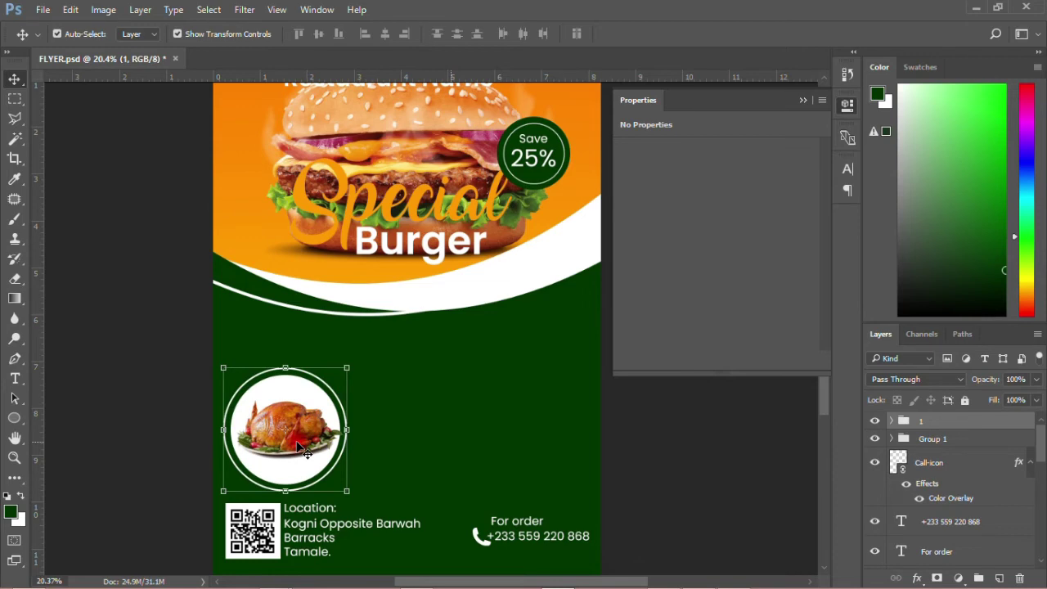
# - Duplicate group "1" and place the copy beside the original in the middle of the flyer
pyautogui.rightClick(969, 425)
pyautogui.click(810, 124)
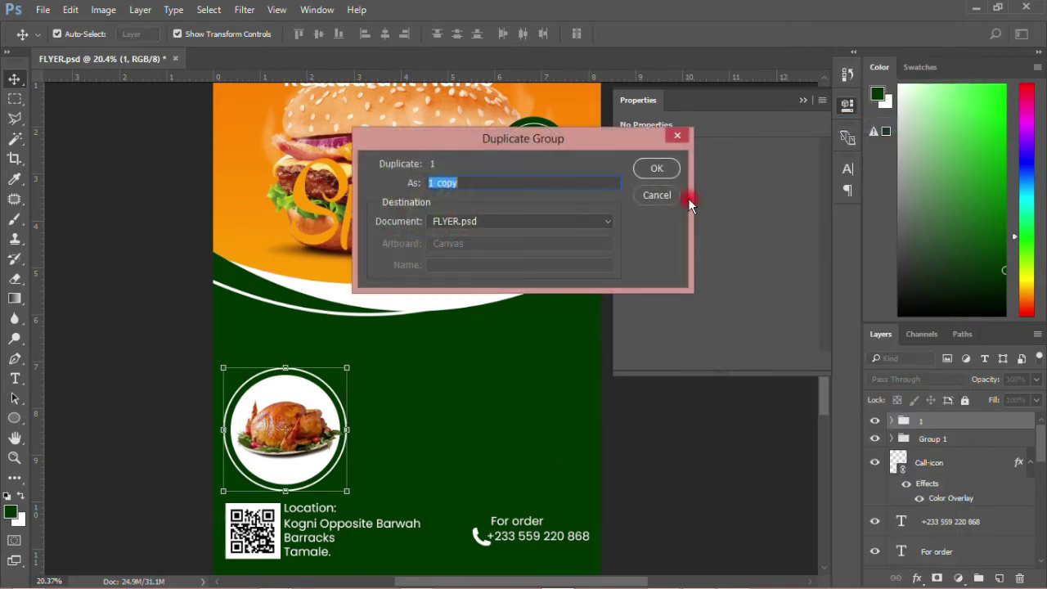
pyautogui.click(656, 167)
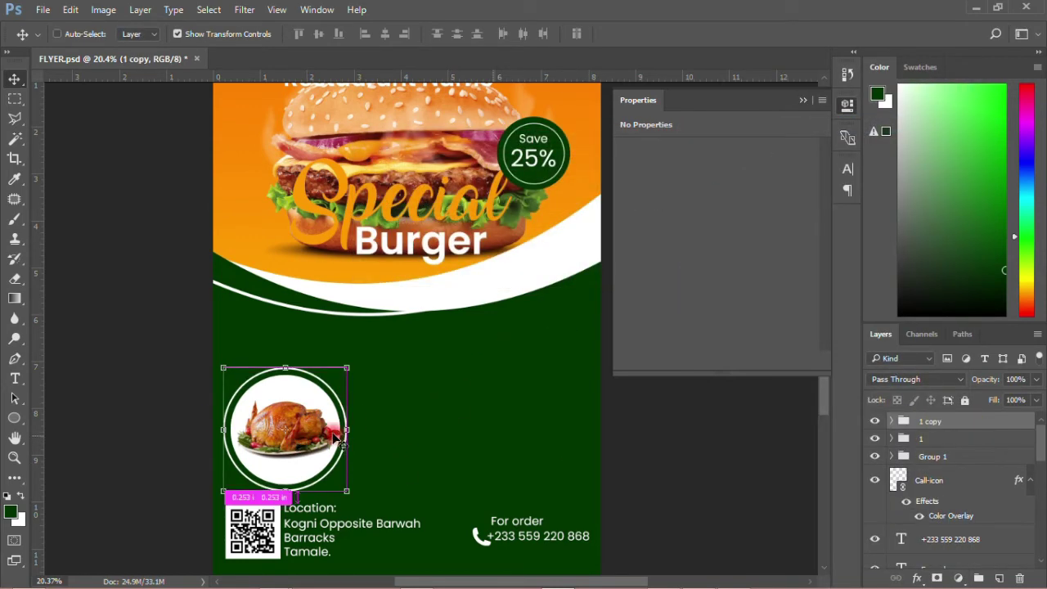
pyautogui.moveTo(318, 428); pyautogui.dragTo(448, 439)
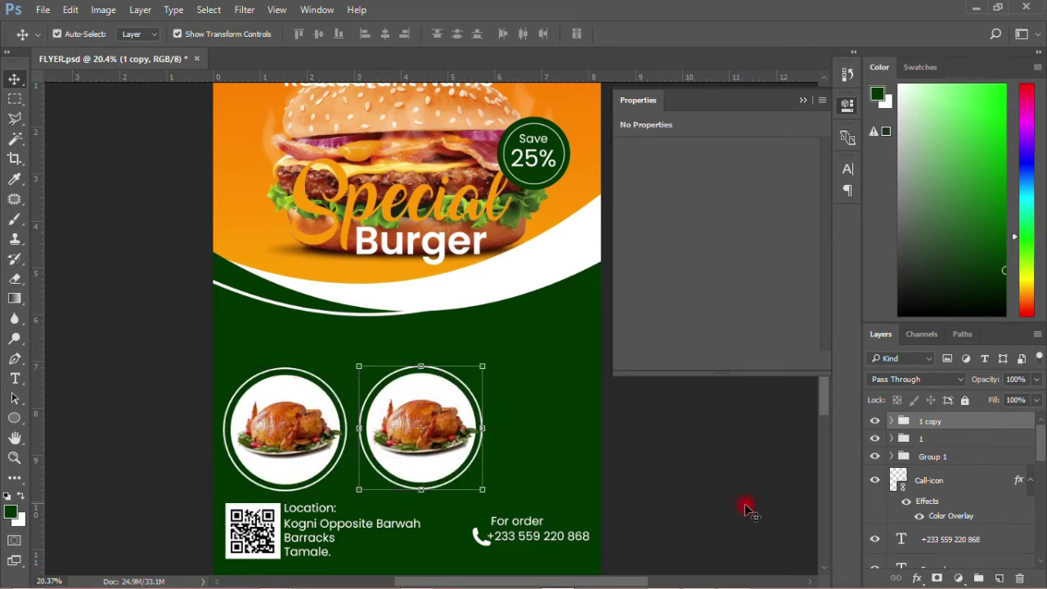
# - Duplicate group "1 copy" and place the new copy as the third circle at the flyer's right edge
pyautogui.rightClick(940, 432)
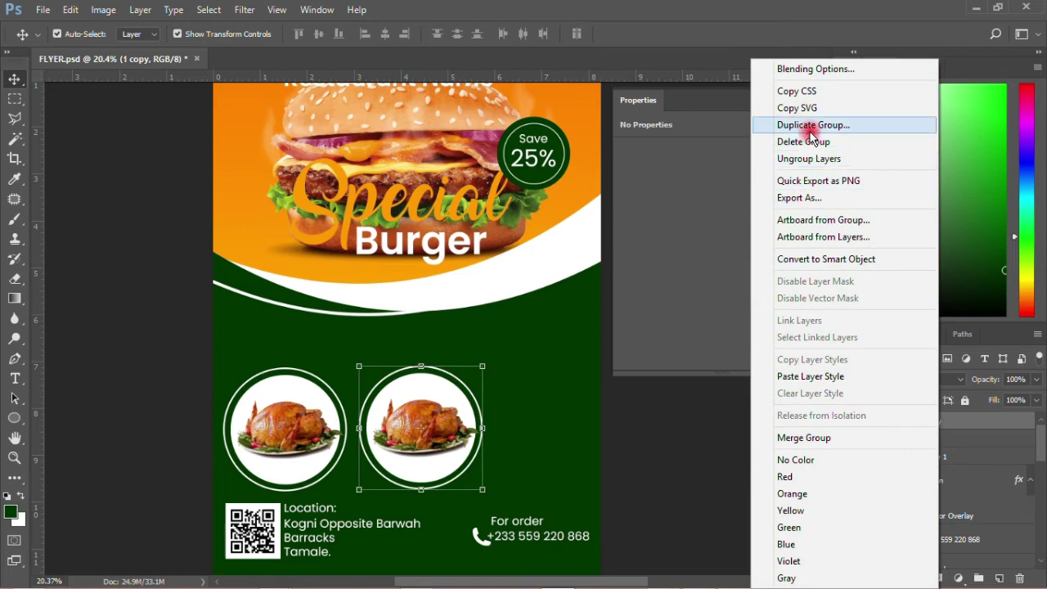
pyautogui.click(810, 125)
pyautogui.click(655, 167)
pyautogui.moveTo(442, 431); pyautogui.dragTo(566, 430)
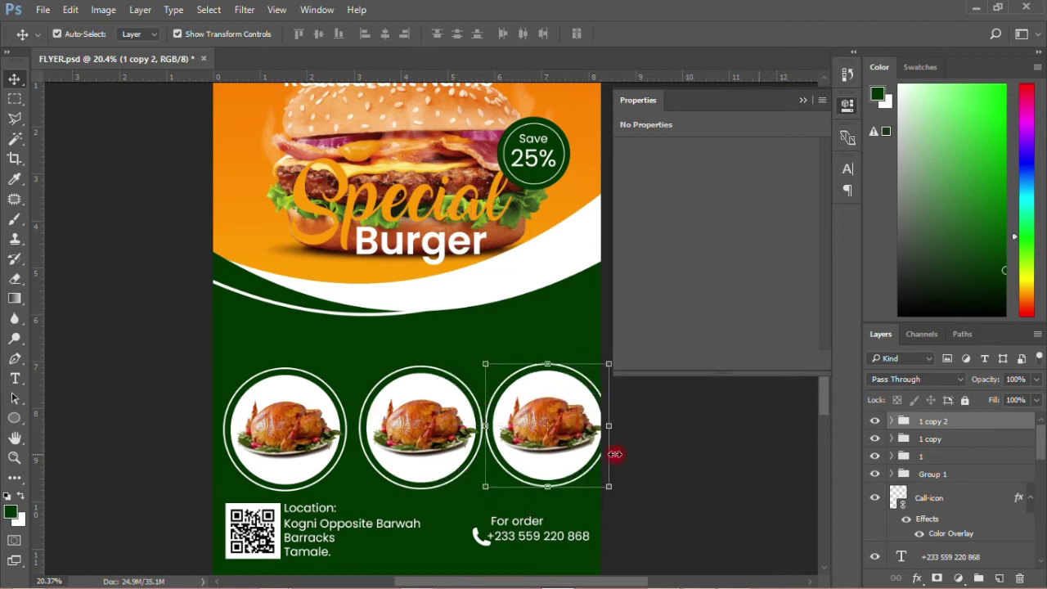
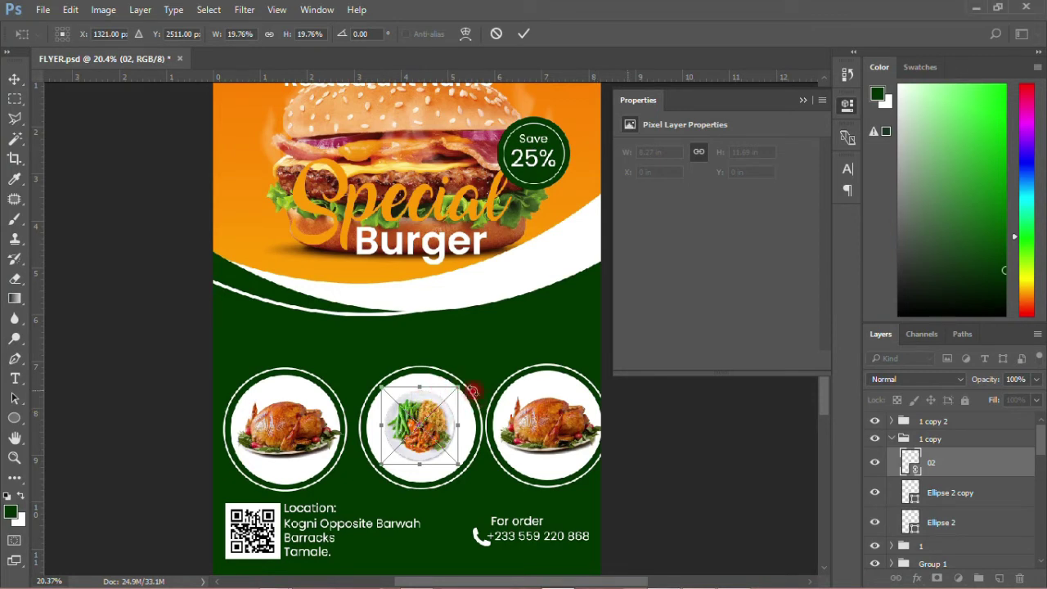
# - Scale image 02 to 28% and centre the plate inside the middle circle
pyautogui.moveTo(458, 388); pyautogui.dragTo(470, 368)
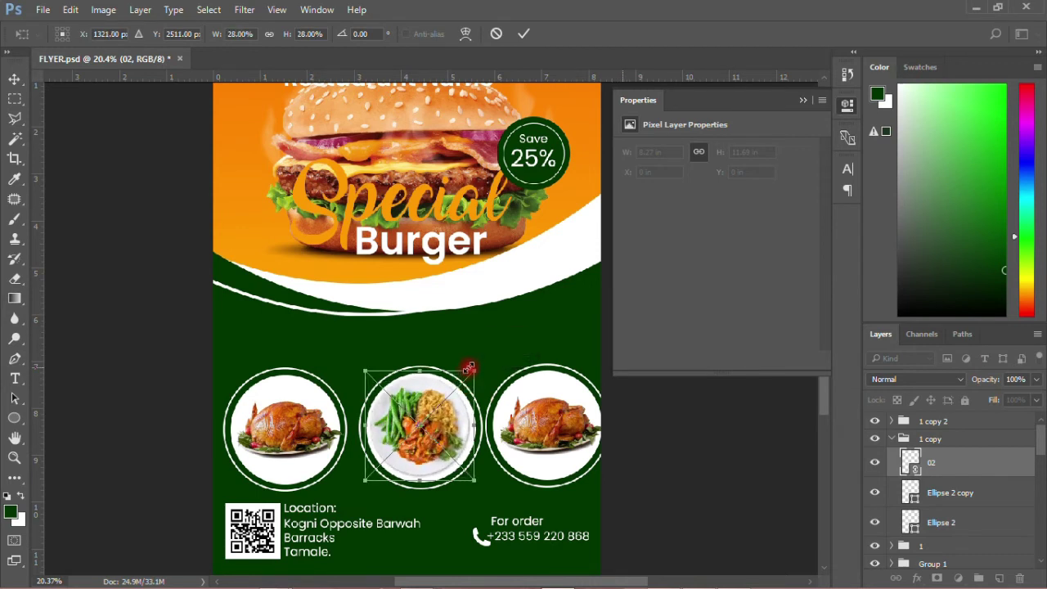
pyautogui.press('Return')
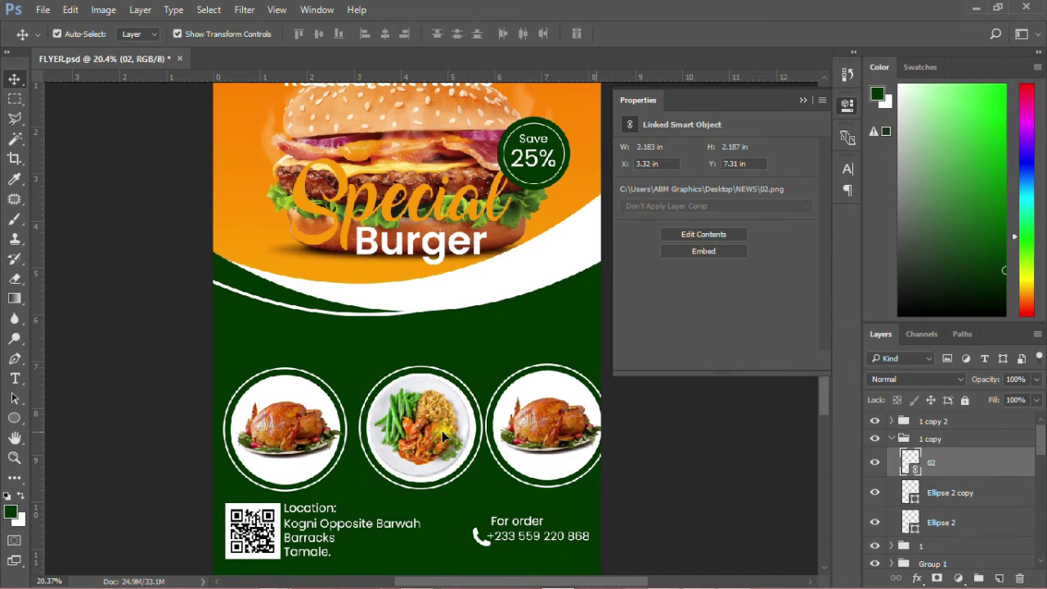
pyautogui.moveTo(442, 430); pyautogui.dragTo(443, 435)
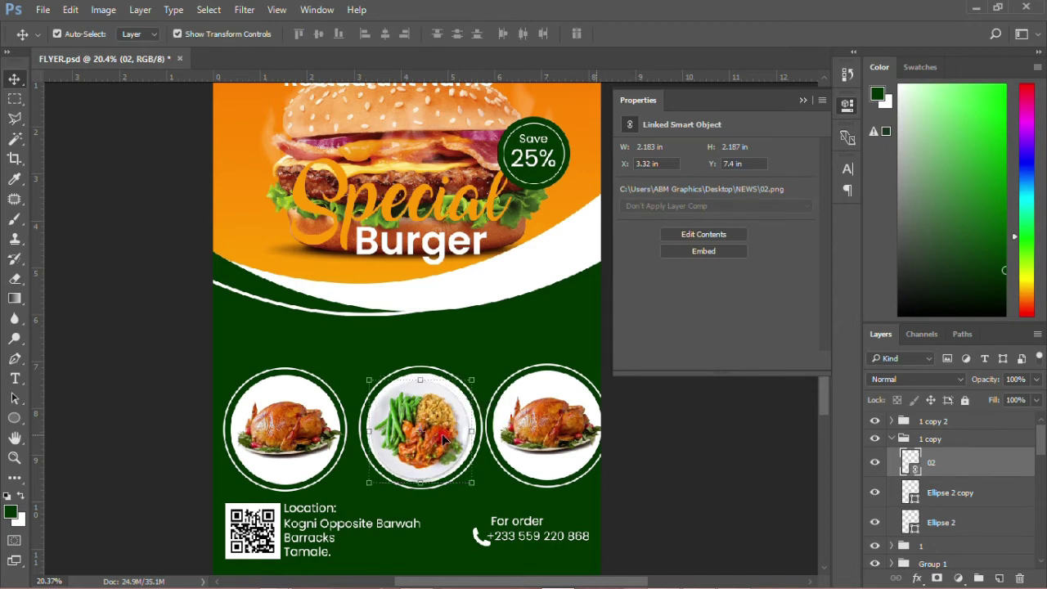
# - Delete the chicken image from the third circle and place image 01 from the NEWS folder as a linked object
pyautogui.click(557, 419)
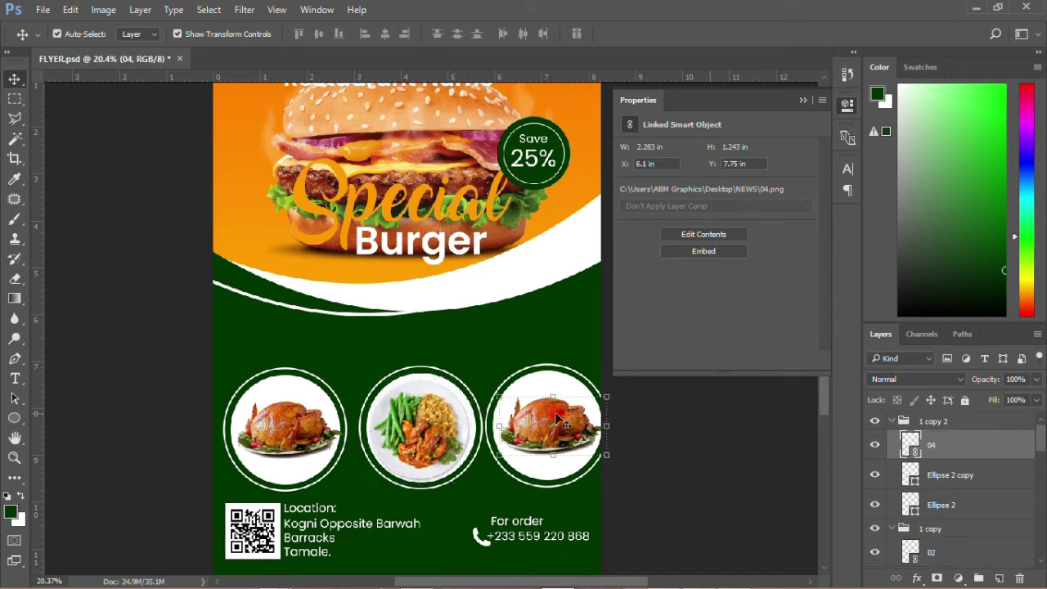
pyautogui.press('Delete')
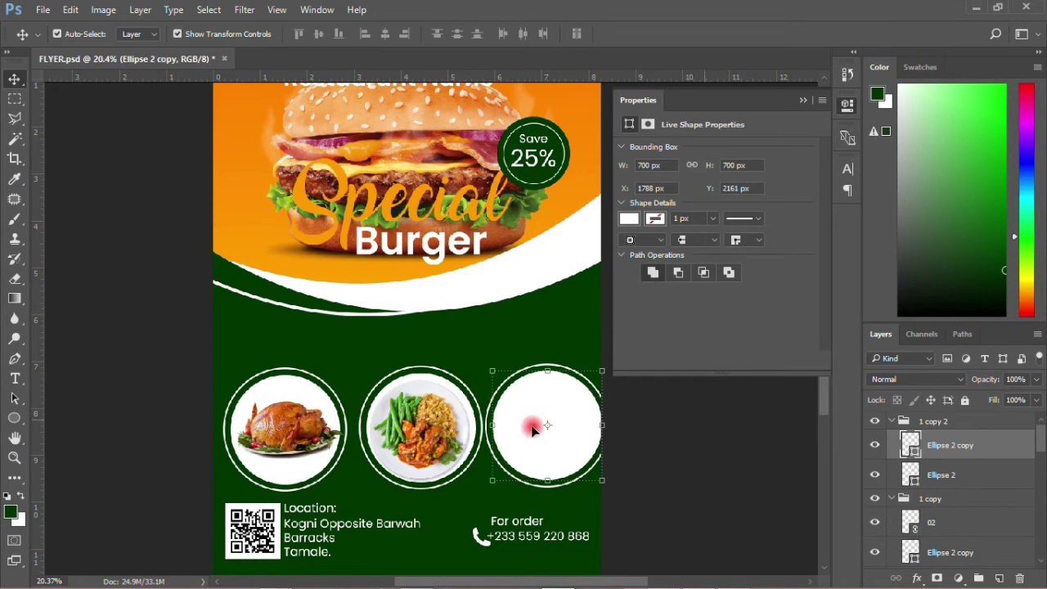
pyautogui.click(43, 10)
pyautogui.click(92, 311)
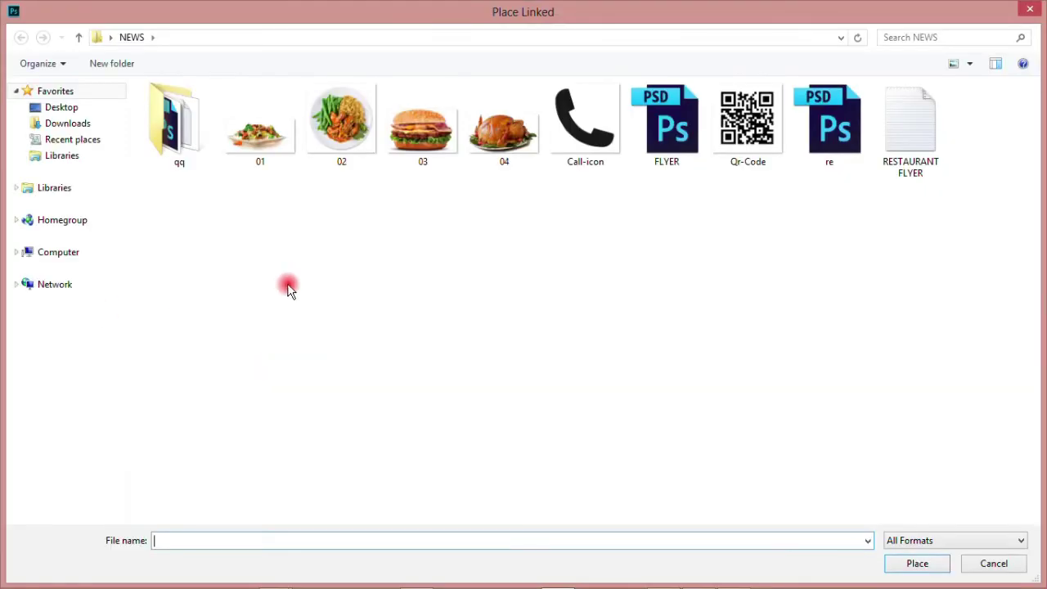
pyautogui.doubleClick(271, 143)
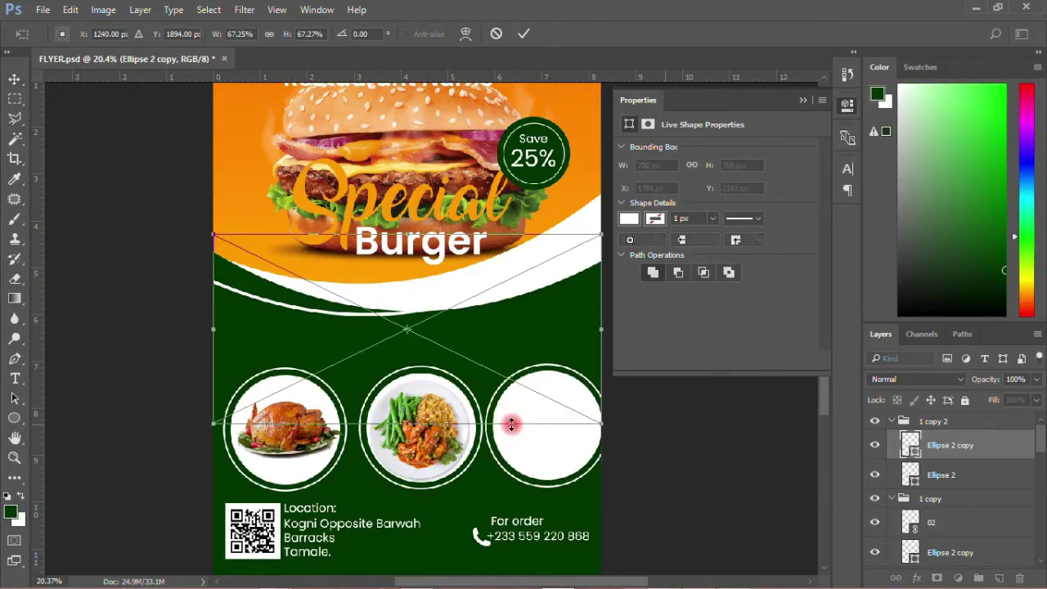
# - Scale image 01 to about 21% and centre the dish inside the third circle
pyautogui.moveTo(505, 345); pyautogui.dragTo(605, 413)
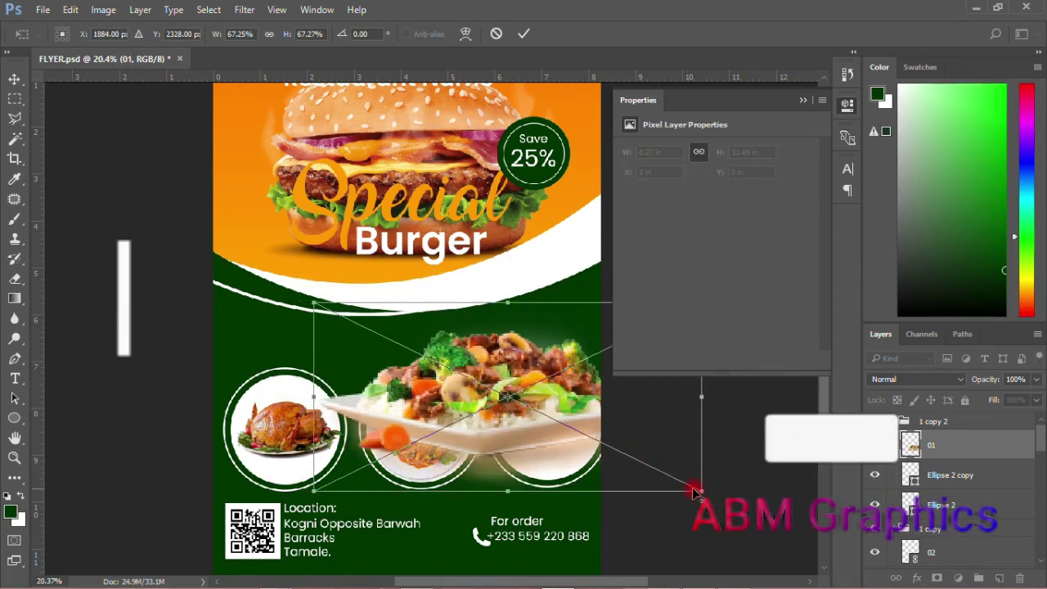
pyautogui.moveTo(697, 494); pyautogui.dragTo(582, 431)
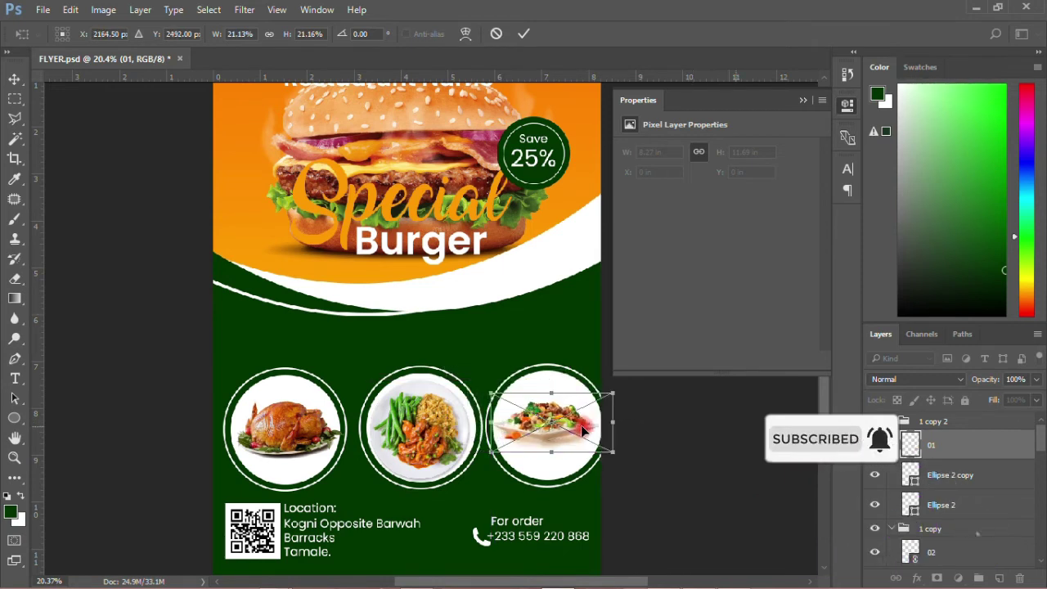
pyautogui.click(524, 34)
pyautogui.click(711, 489)
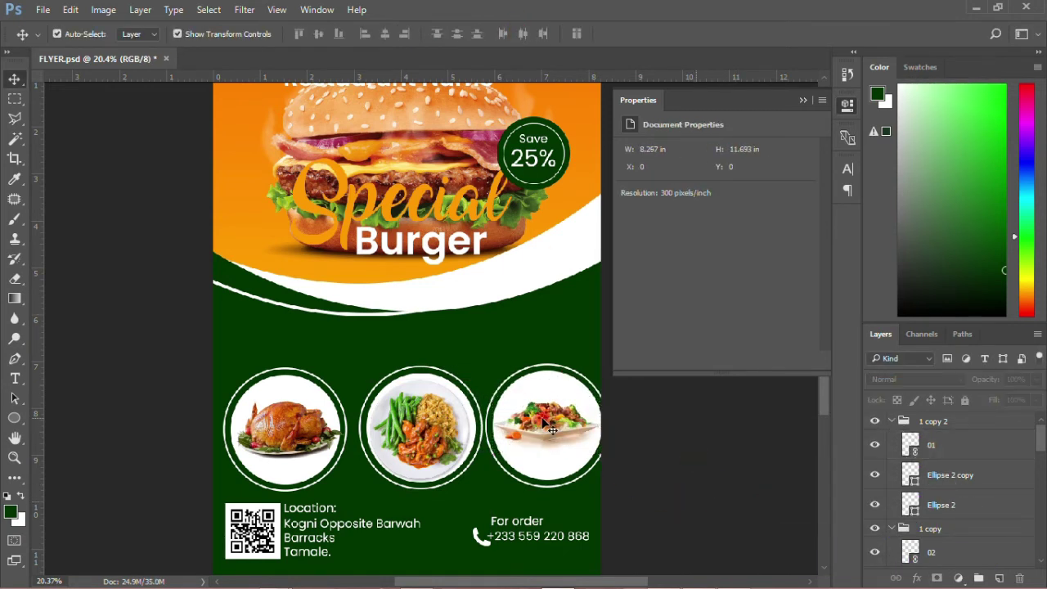
pyautogui.moveTo(544, 422); pyautogui.dragTo(548, 429)
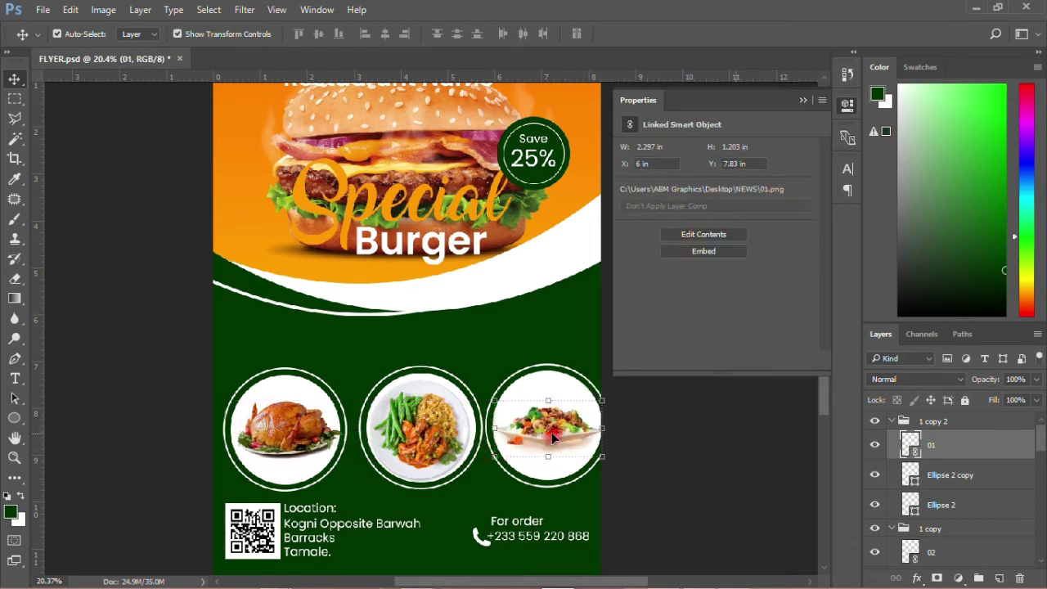
# - Scale groups "1", "1 copy" and "1 copy 2" together to about 74% and move the circle row down to just above the location text
pyautogui.click(893, 422)
pyautogui.click(891, 423)
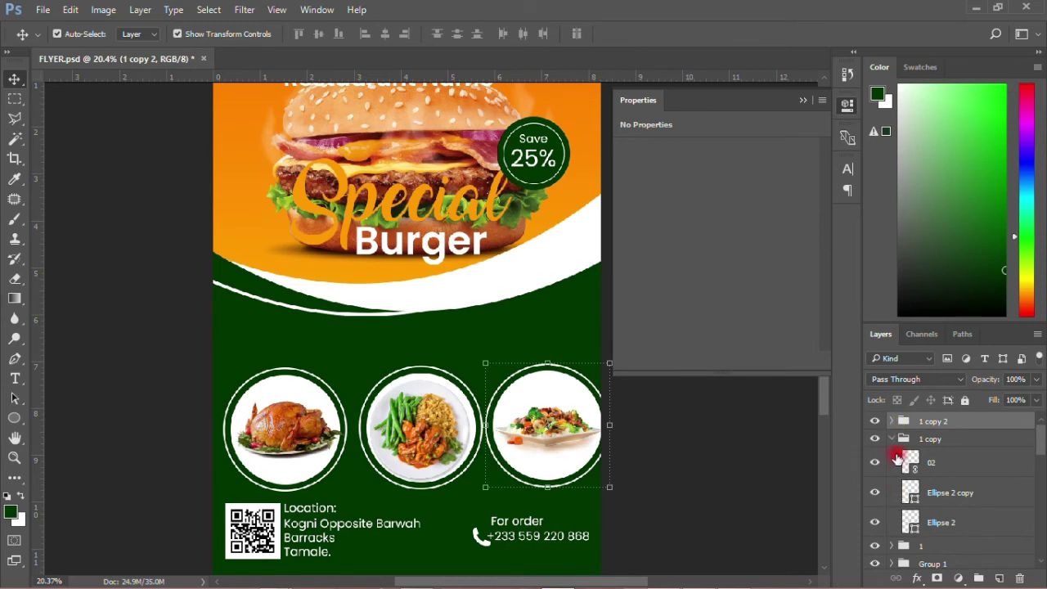
pyautogui.click(891, 440)
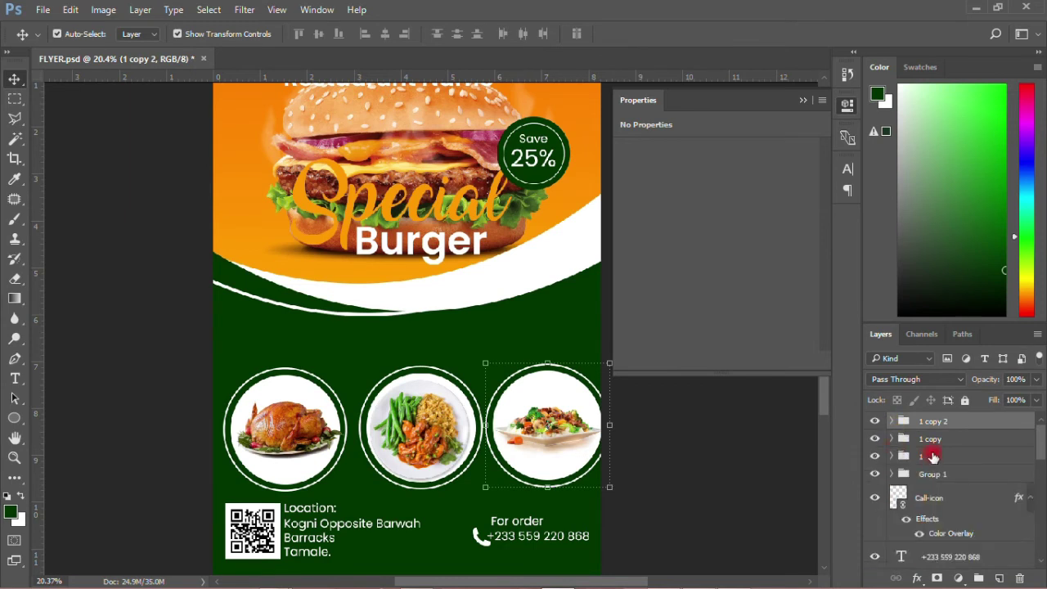
pyautogui.keyDown('shift'); pyautogui.click(933, 457); pyautogui.keyUp('shift')
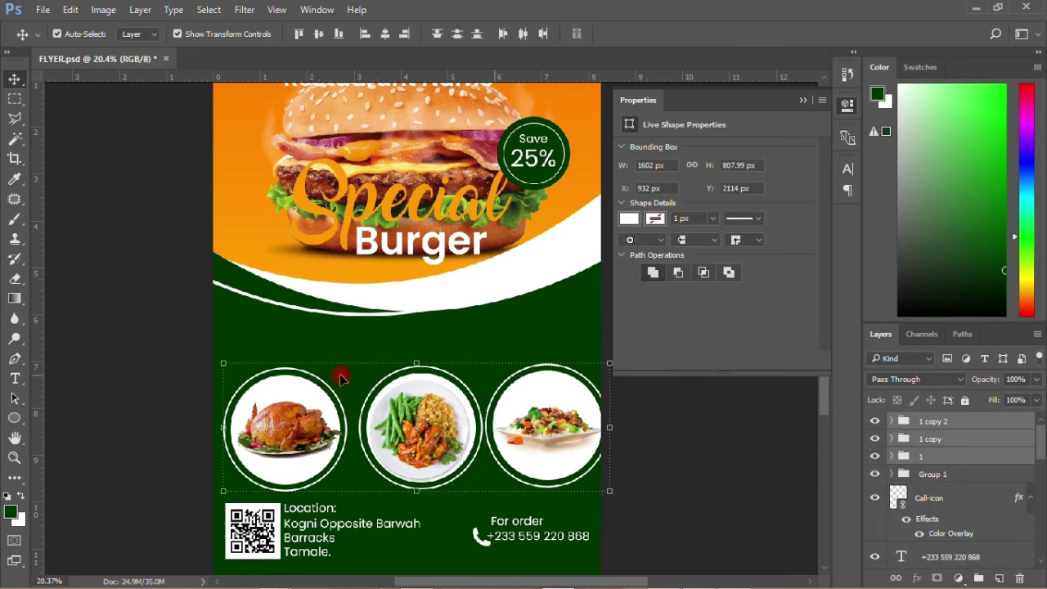
pyautogui.moveTo(220, 363); pyautogui.dragTo(266, 391)
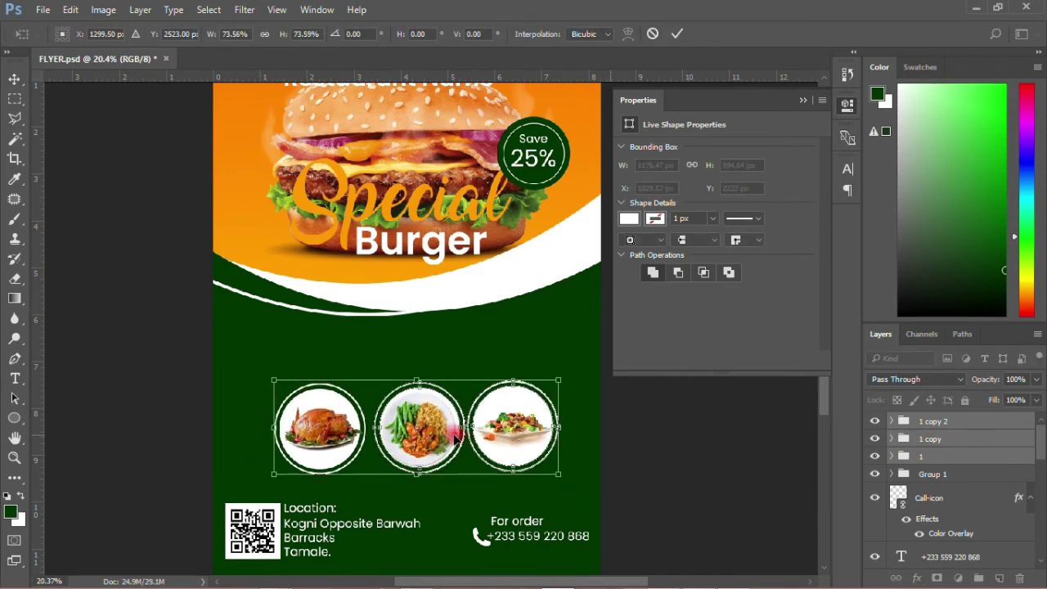
pyautogui.moveTo(446, 443); pyautogui.dragTo(443, 458)
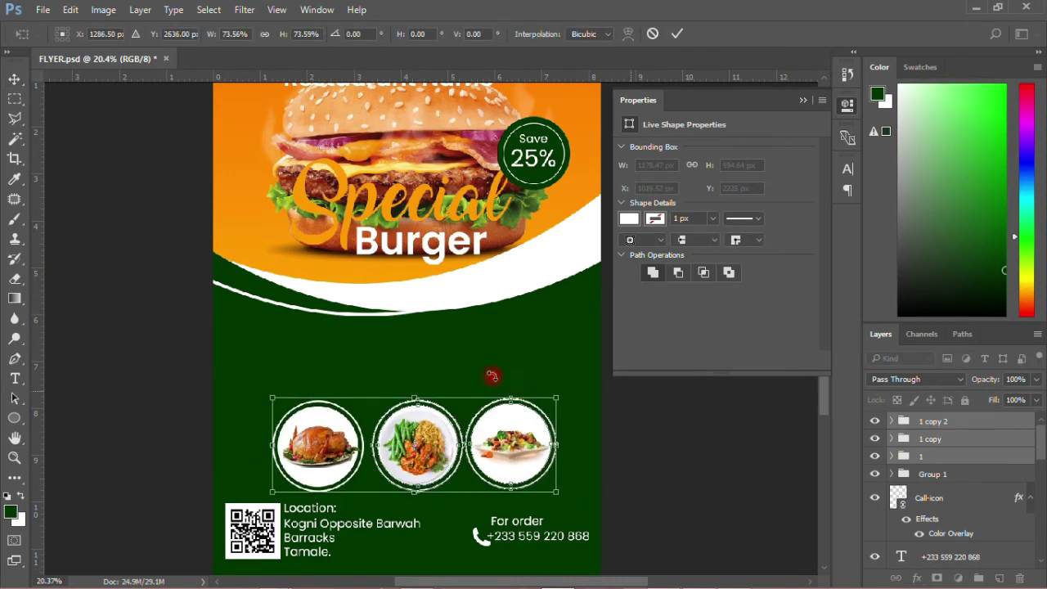
pyautogui.click(676, 36)
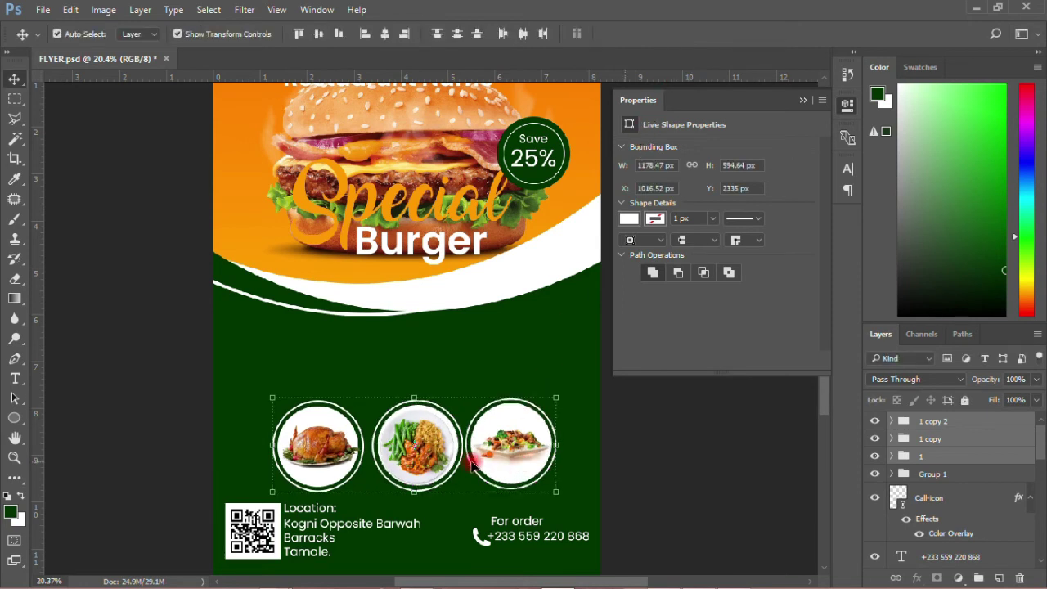
pyautogui.moveTo(491, 463)
pyautogui.mouseDown()
pyautogui.moveTo(503, 474)
pyautogui.moveTo(498, 396)
pyautogui.moveTo(488, 473)
pyautogui.mouseUp()
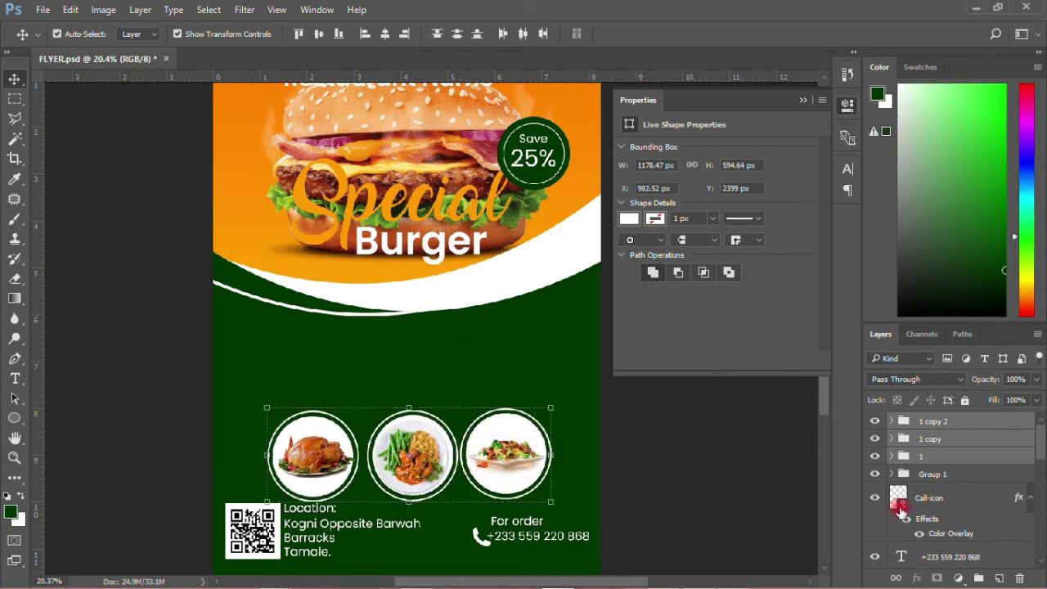
# - Move the "Special" and "Burger" texts together off the burger onto the green area above the dish circles
pyautogui.click(927, 475)
pyautogui.scroll(-5, 932, 500)
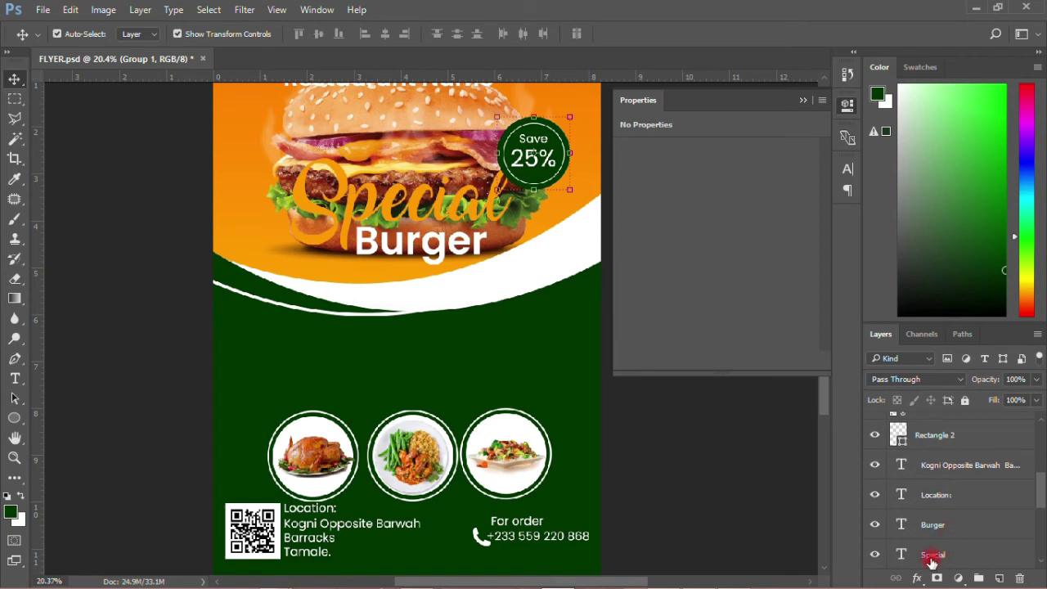
pyautogui.click(932, 555)
pyautogui.keyDown('shift'); pyautogui.click(932, 525); pyautogui.keyUp('shift')
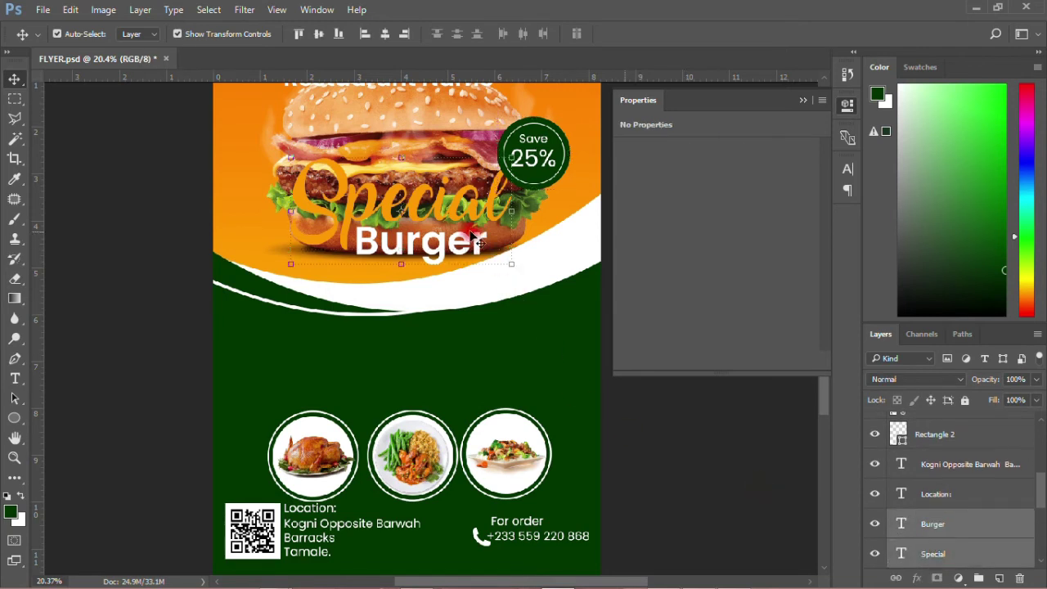
pyautogui.moveTo(478, 242); pyautogui.dragTo(456, 376)
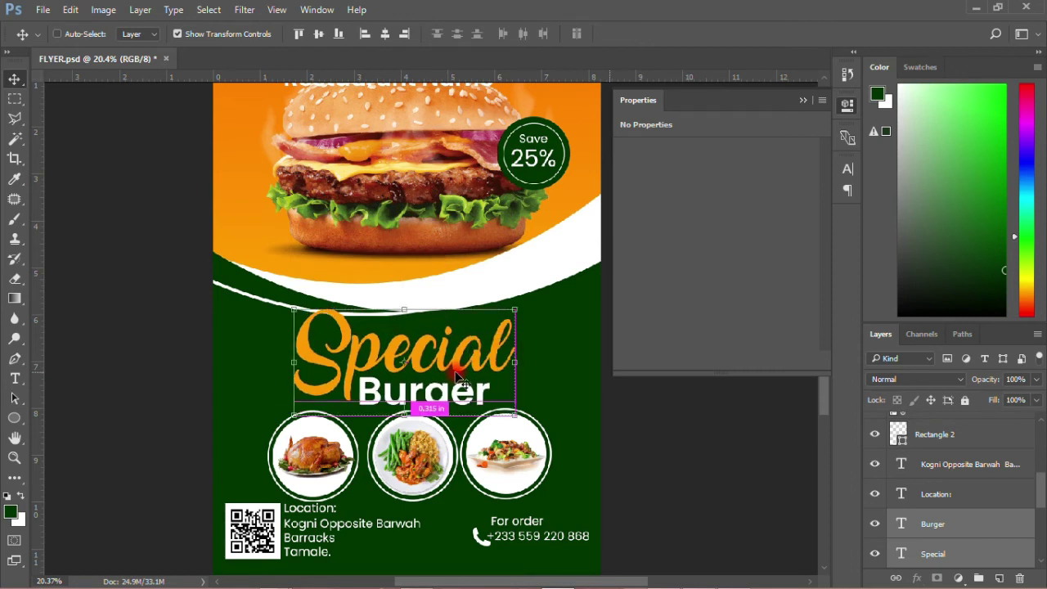
pyautogui.keyDown('ctrl'); pyautogui.click(613, 326); pyautogui.keyUp('ctrl')
pyautogui.click(846, 106)
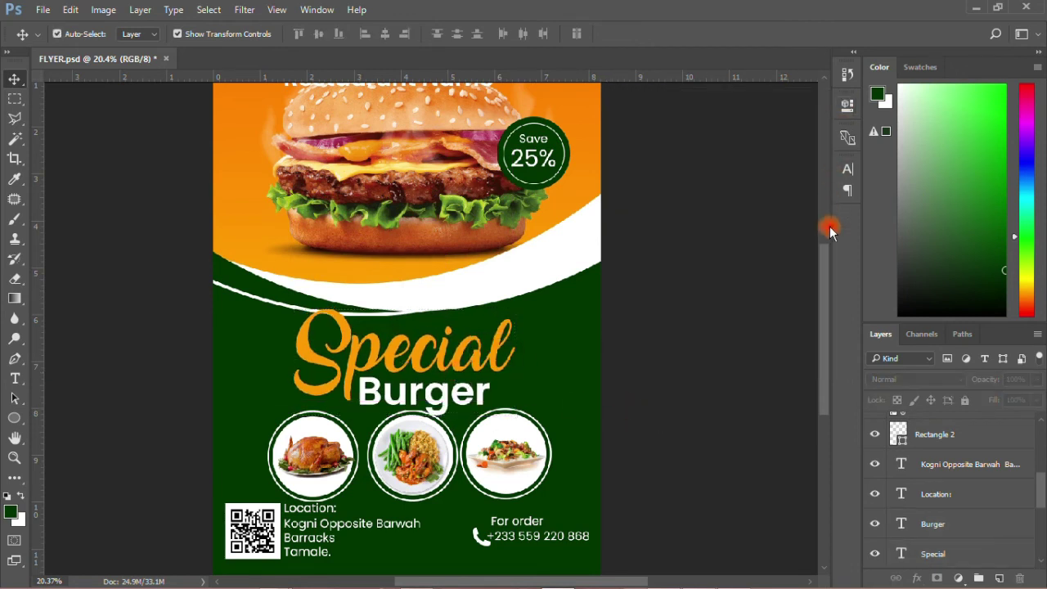
# - Unlock the layers Rectangle 1 copy, Rectangle 1 and Rectangle 1 copy 2
pyautogui.moveTo(825, 247); pyautogui.dragTo(825, 232)
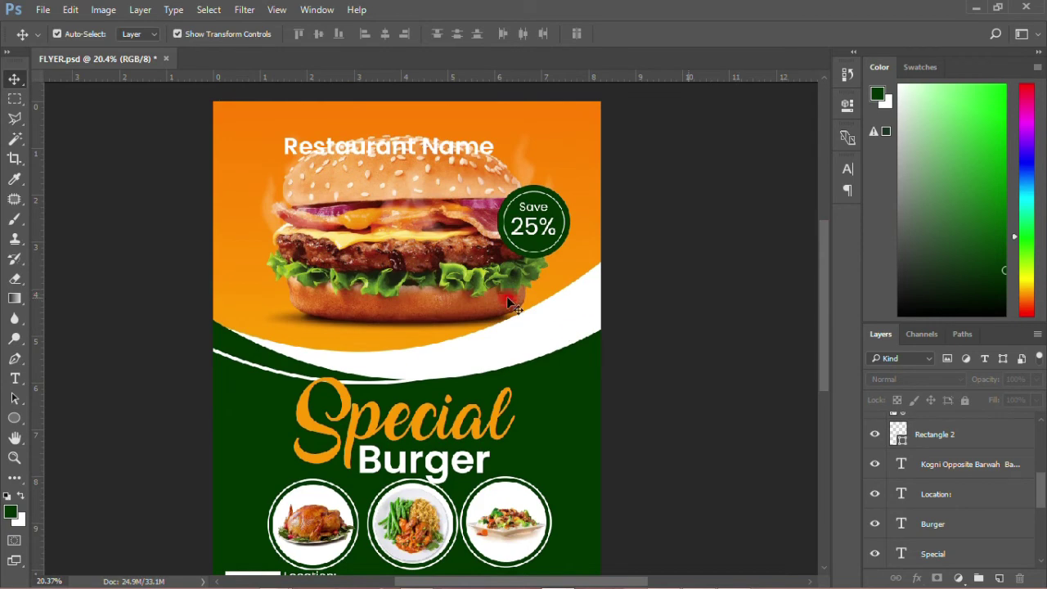
pyautogui.moveTo(823, 239); pyautogui.dragTo(829, 292)
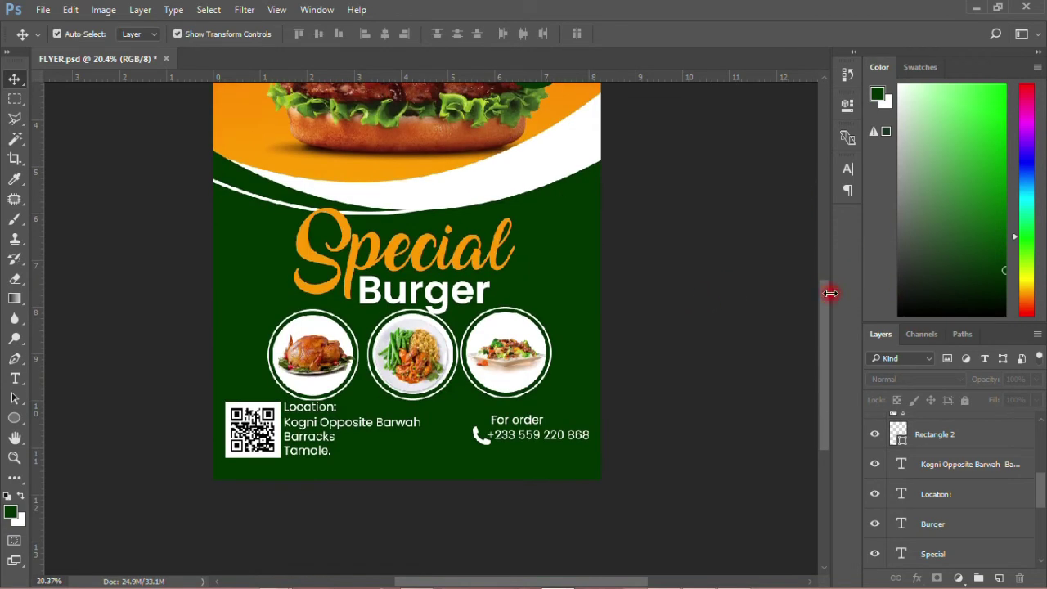
pyautogui.scroll(-5, 935, 502)
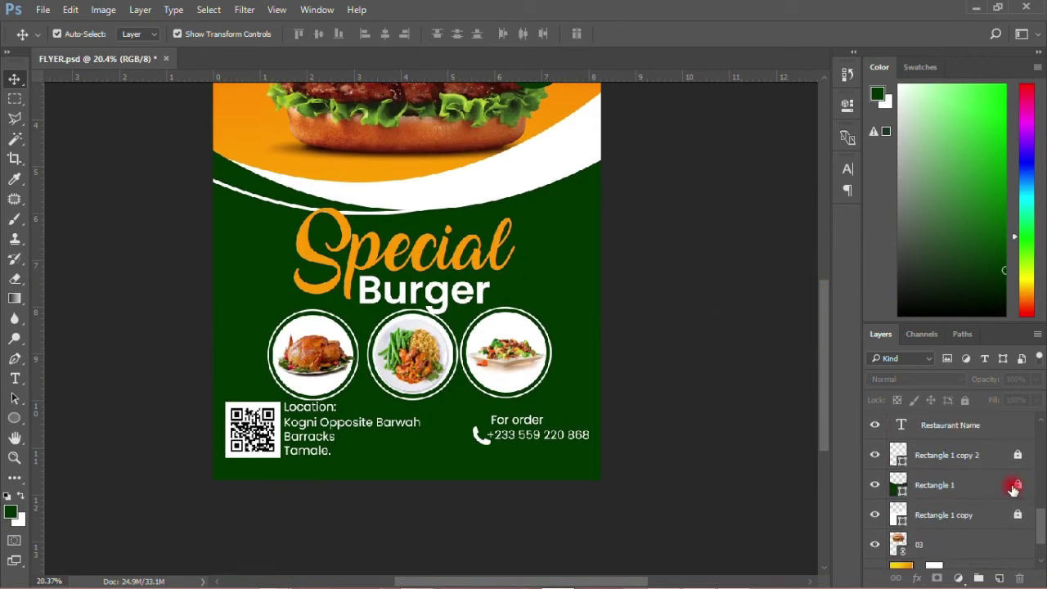
pyautogui.click(1018, 516)
pyautogui.click(1017, 484)
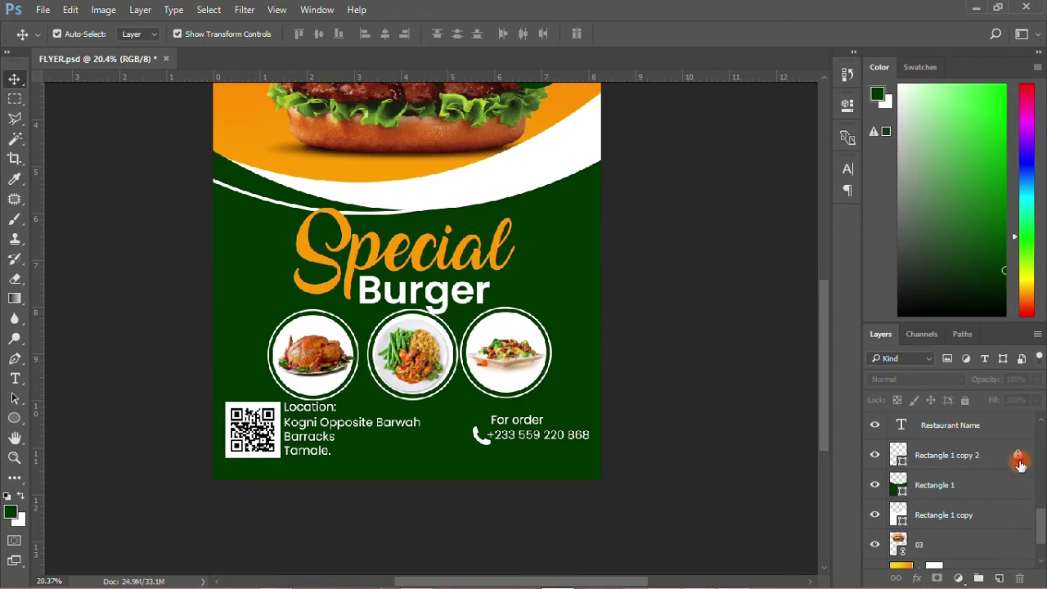
# - Shift the three curved rectangle layers up together, closer to the burger's base, and save the flyer
pyautogui.click(953, 513)
pyautogui.keyDown('shift'); pyautogui.click(943, 463); pyautogui.keyUp('shift')
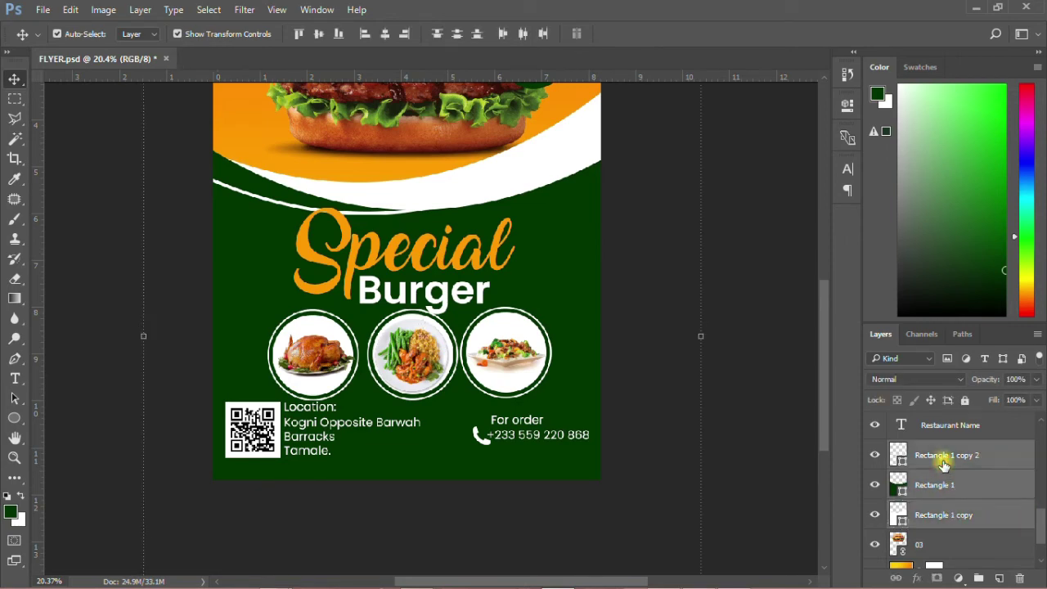
pyautogui.moveTo(822, 416); pyautogui.dragTo(821, 384)
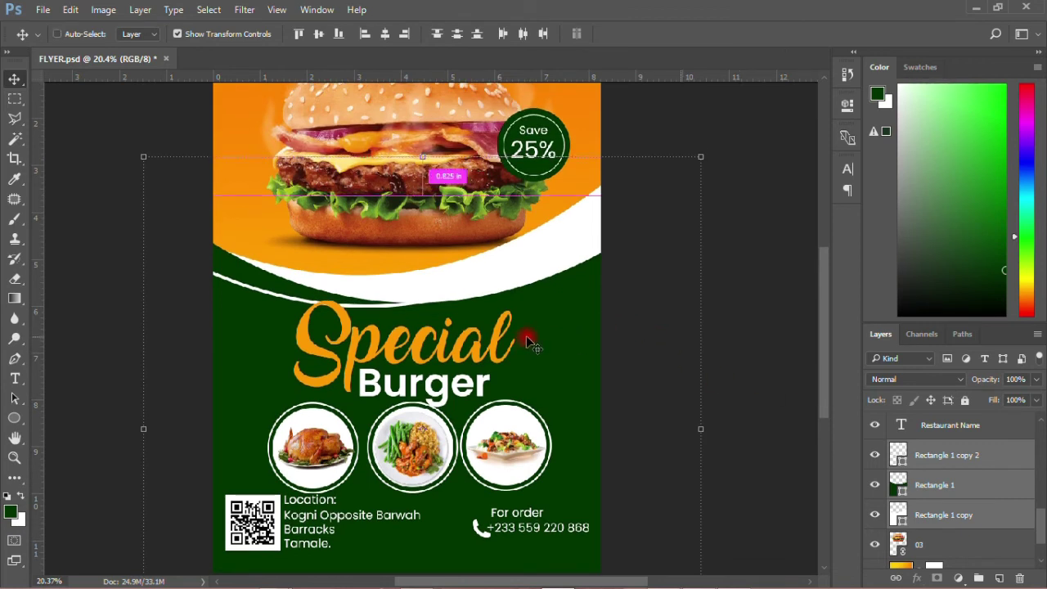
pyautogui.moveTo(526, 341); pyautogui.dragTo(527, 314)
pyautogui.scroll(-2, 467, 302)
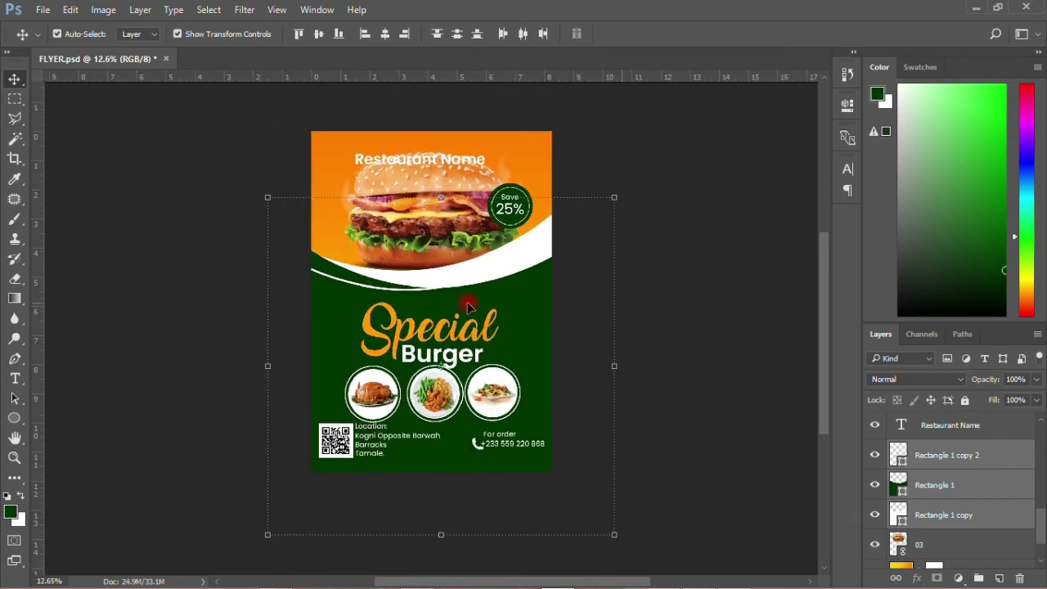
pyautogui.click(726, 276)
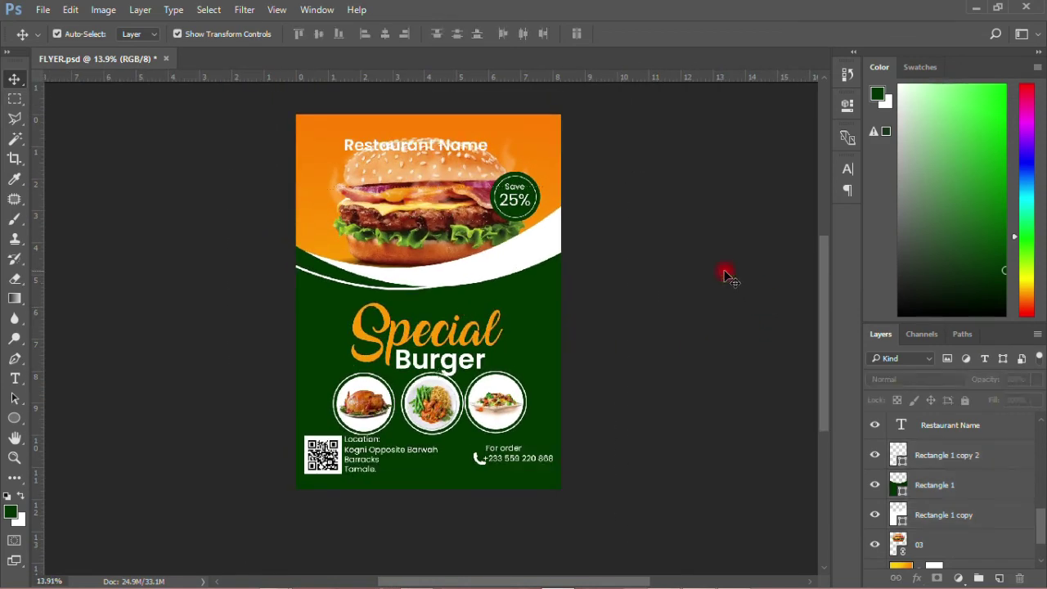
pyautogui.hotkey('ctrl', 's')
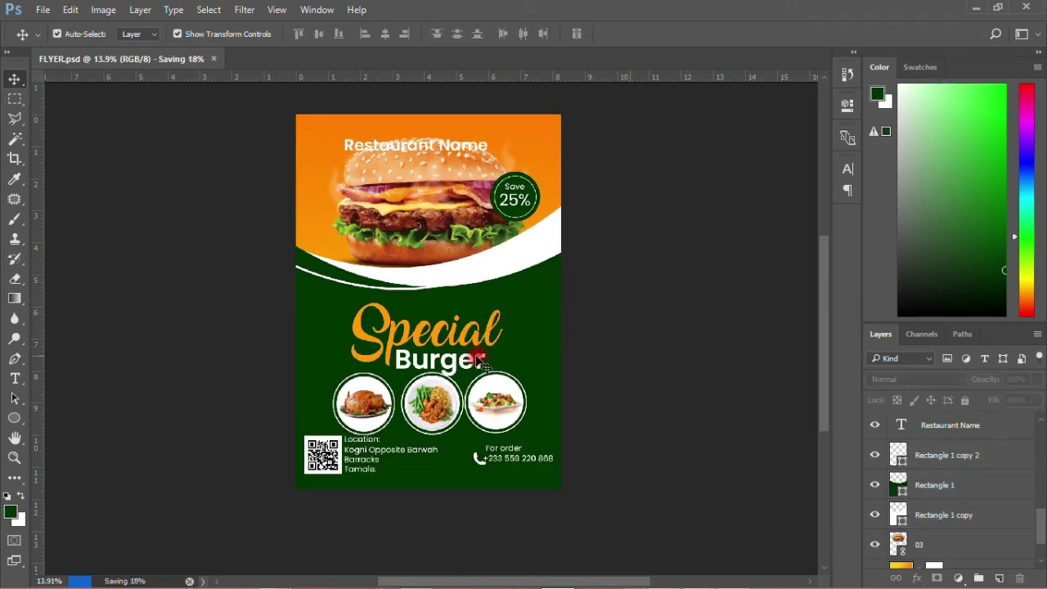
# - Move the "Special" and "Burger" texts up slightly together to leave a gap above the dish circles
pyautogui.keyDown('ctrl'); pyautogui.click(477, 361); pyautogui.keyUp('ctrl')
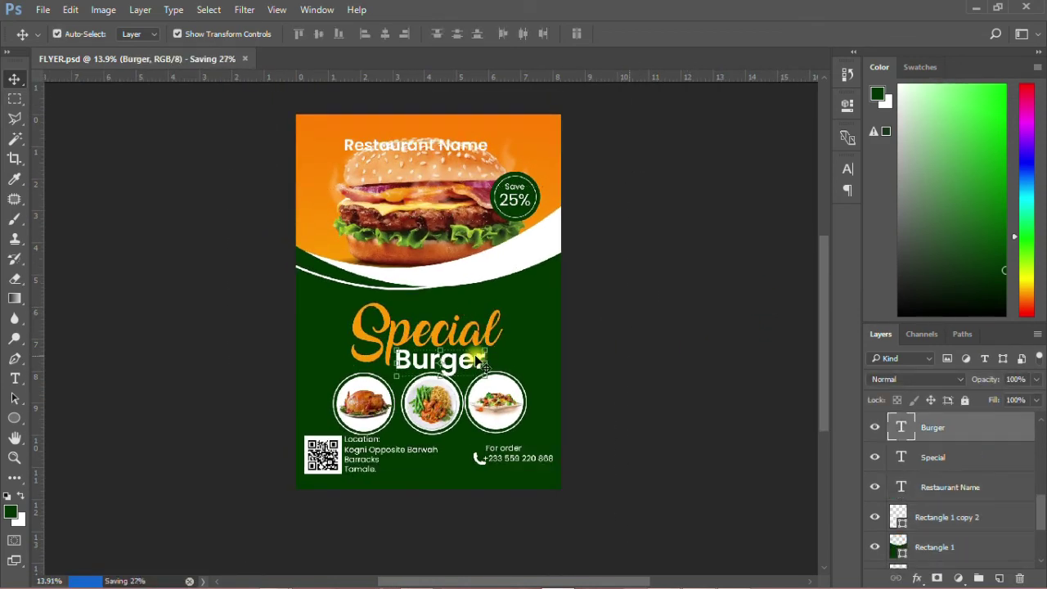
pyautogui.keyDown('shift'); pyautogui.click(930, 456); pyautogui.keyUp('shift')
pyautogui.moveTo(442, 329); pyautogui.dragTo(448, 327)
pyautogui.click(596, 389)
pyautogui.scroll(-3, 384, 409)
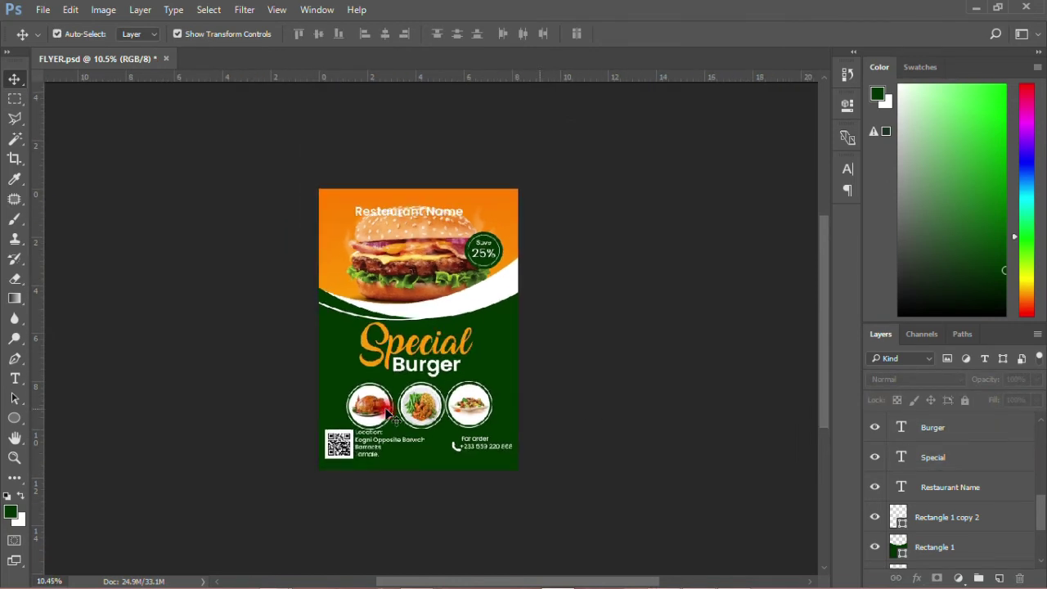
pyautogui.scroll(2, 384, 409)
# - Move the "Restaurant Name" text up to the flyer's top edge, clear of the burger and centred, and save the file
pyautogui.click(434, 176)
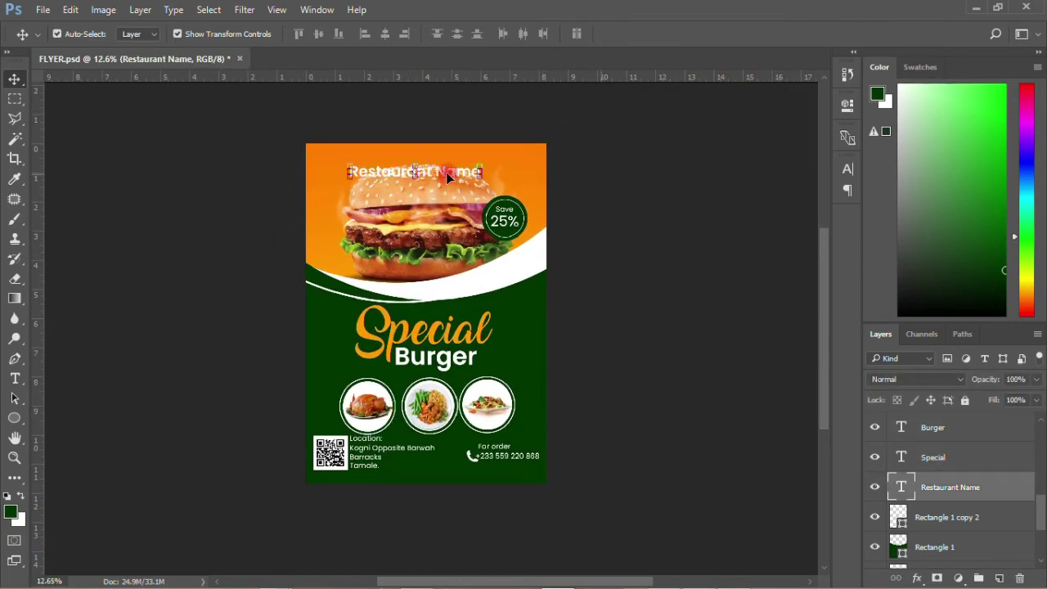
pyautogui.moveTo(445, 172); pyautogui.dragTo(454, 161)
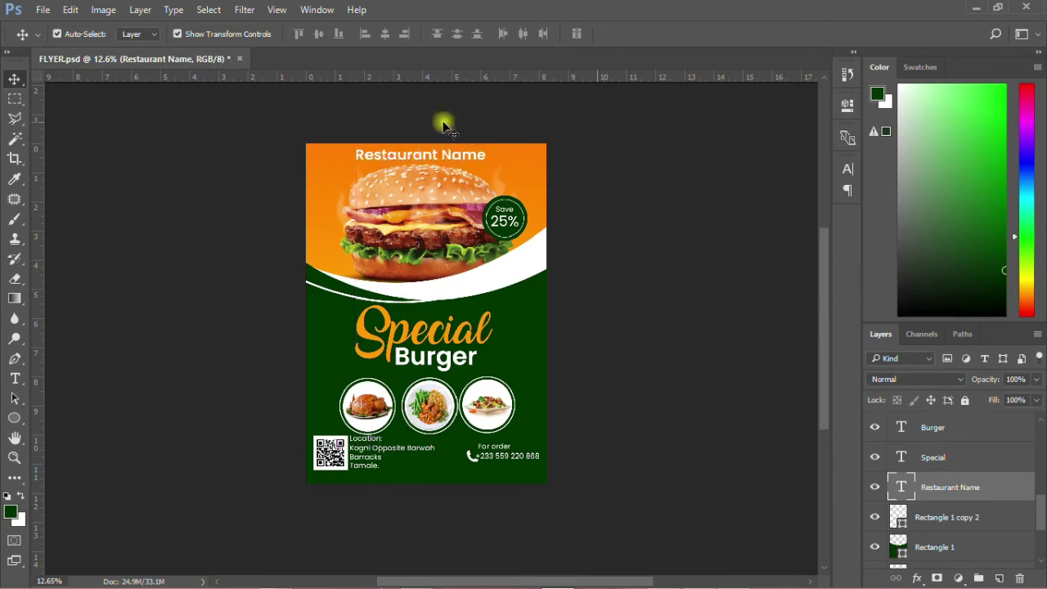
pyautogui.click(269, 134)
pyautogui.click(41, 10)
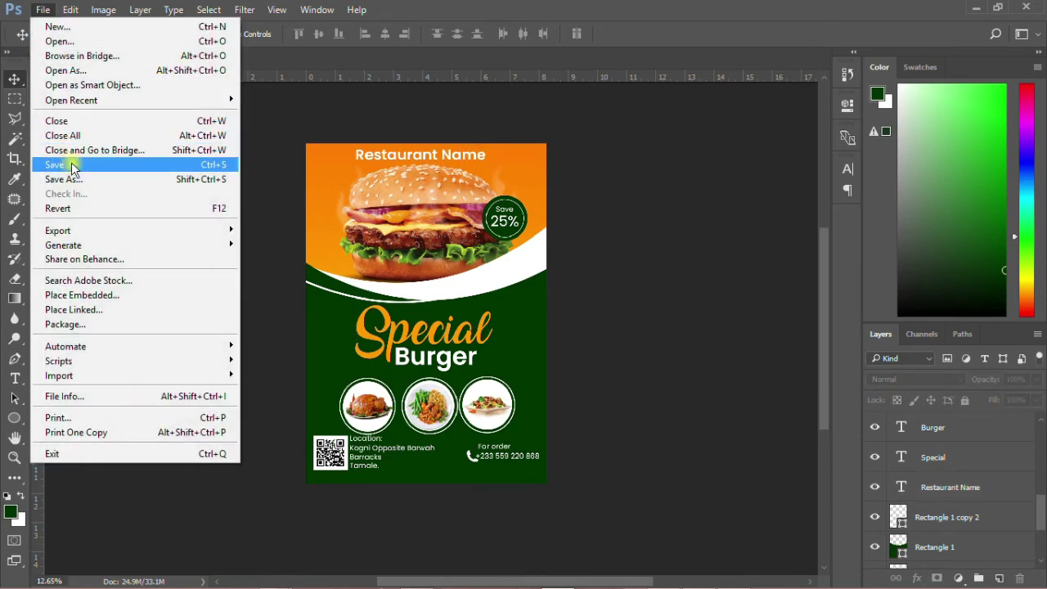
pyautogui.click(70, 165)
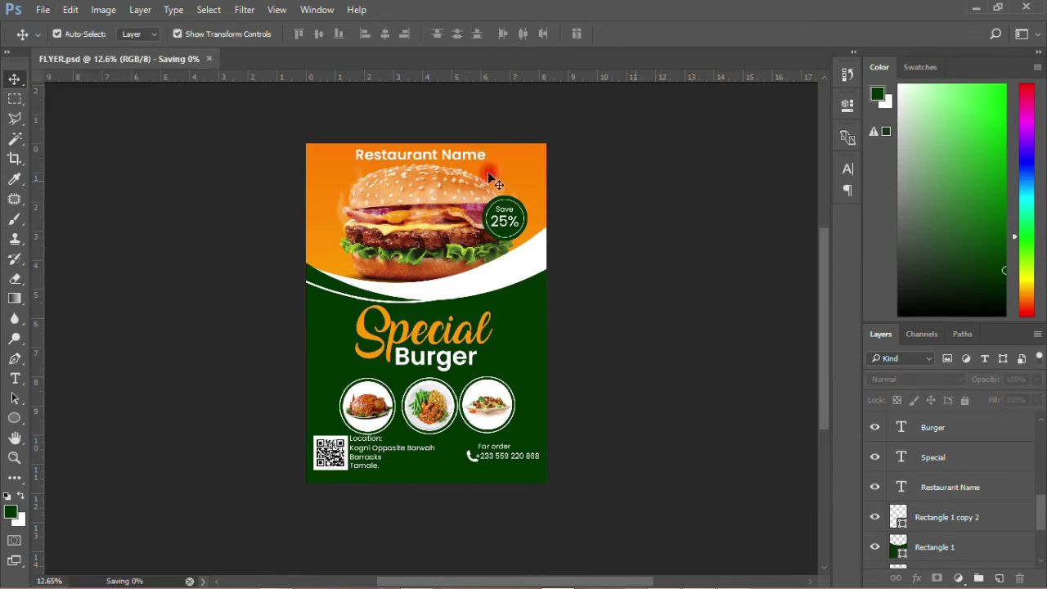
pyautogui.click(425, 153)
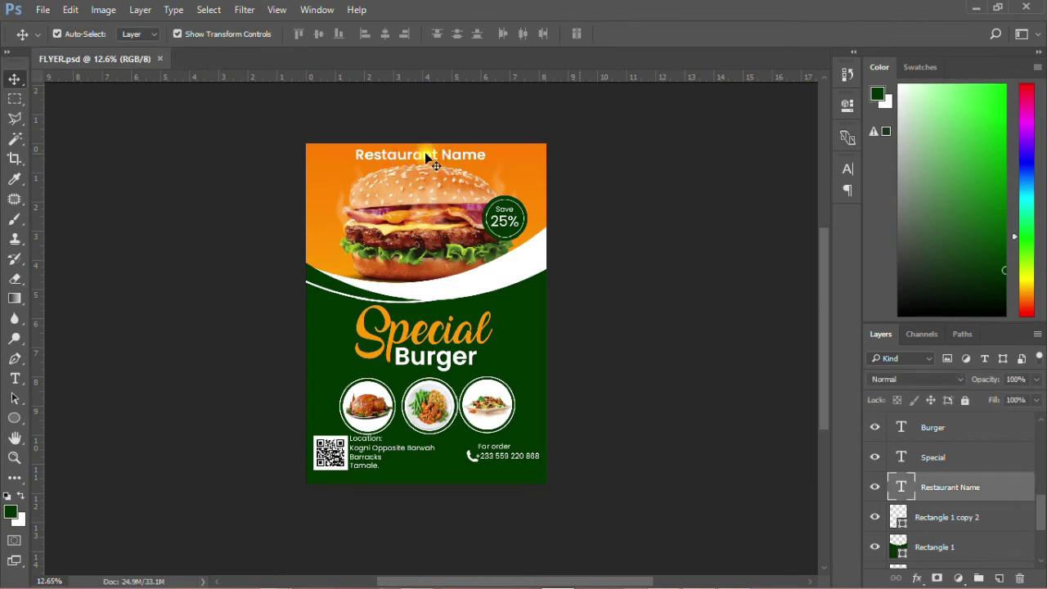
# - Hide the "Restaurant Name" text and draw a black circle about 348 px wide in the flyer's upper-left corner
pyautogui.click(874, 487)
pyautogui.click(15, 418)
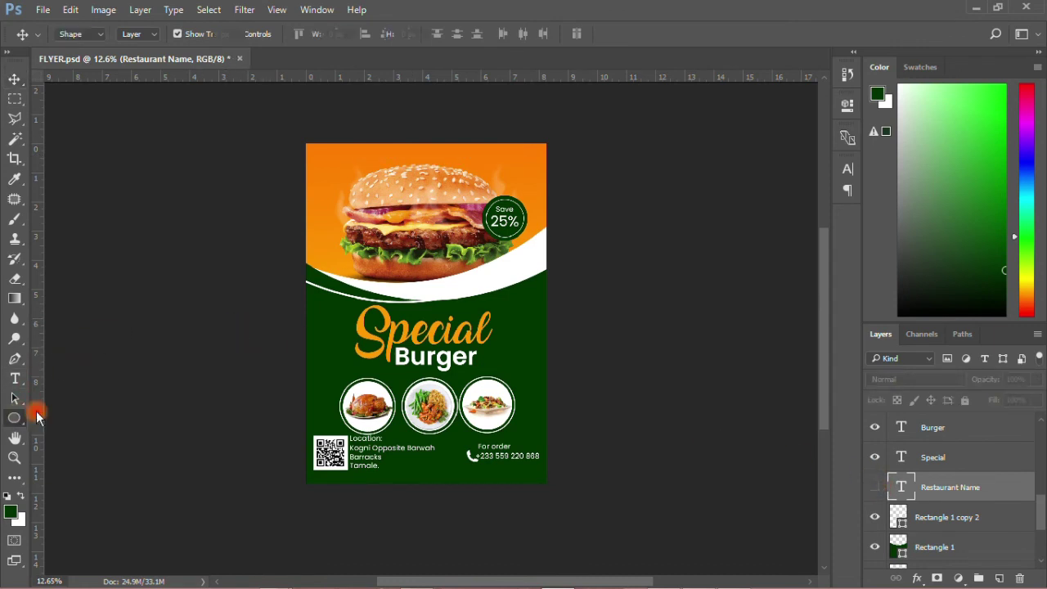
pyautogui.moveTo(311, 150); pyautogui.dragTo(345, 185)
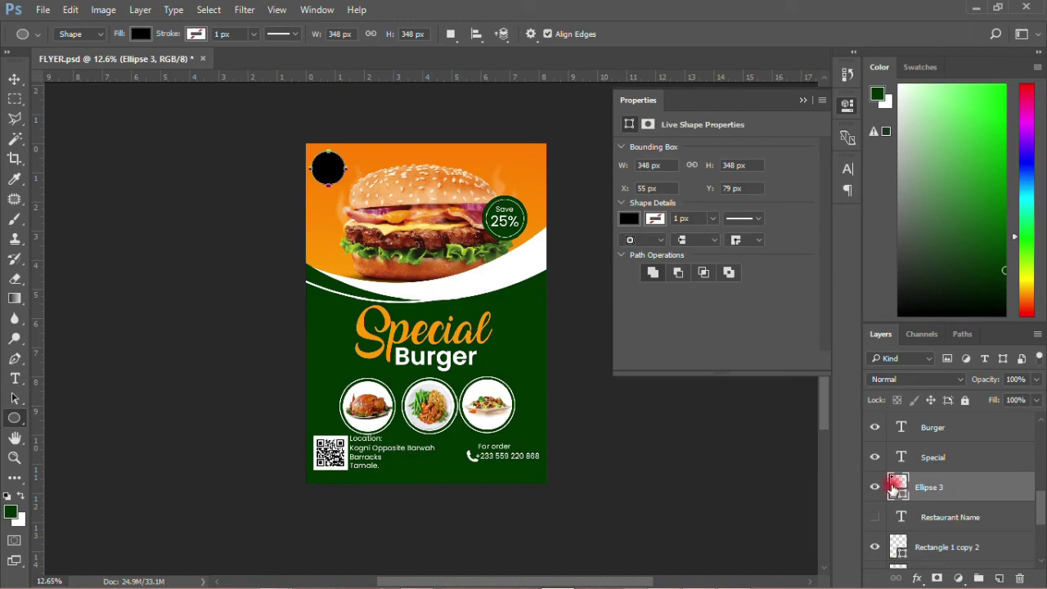
# - Duplicate the black corner circle and fill the copy with white sampled from the flyer's curve
pyautogui.moveTo(995, 498); pyautogui.dragTo(999, 578)
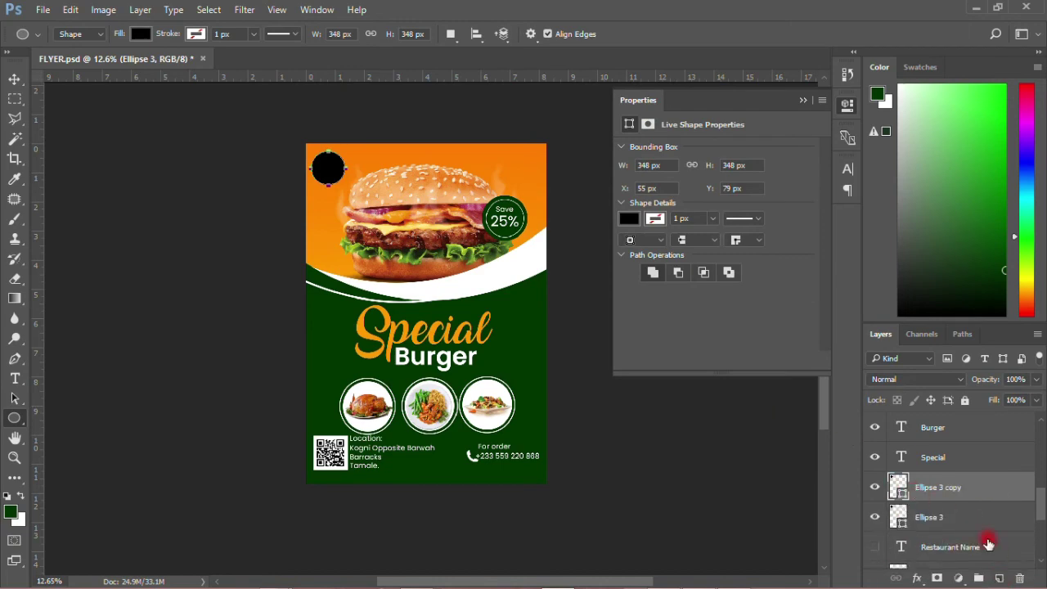
pyautogui.doubleClick(899, 487)
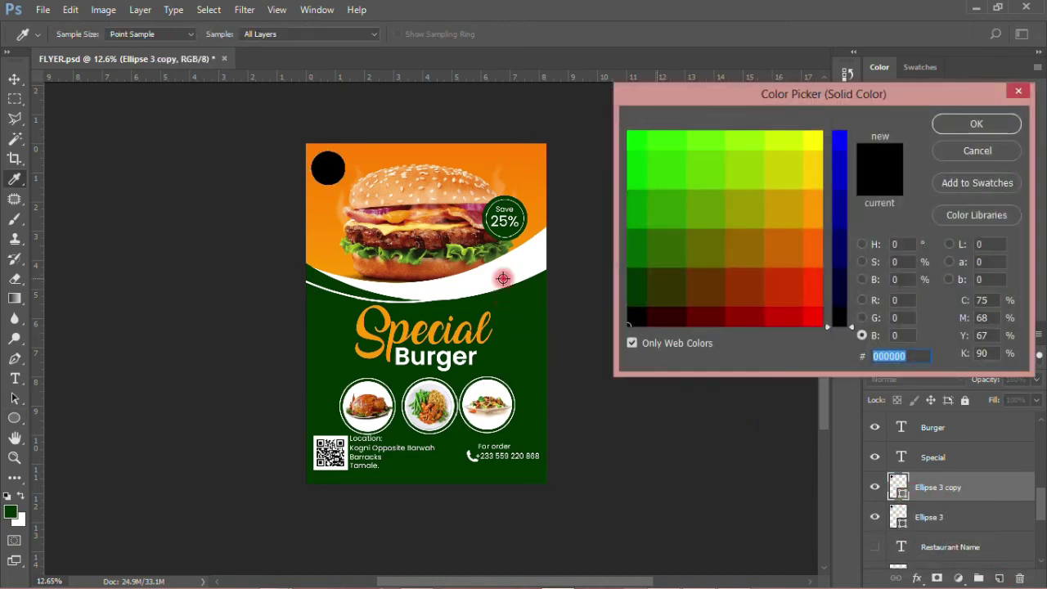
pyautogui.click(503, 282)
pyautogui.click(976, 123)
# - Scale the white circle down to about 222 px, centred inside the black circle
pyautogui.click(14, 80)
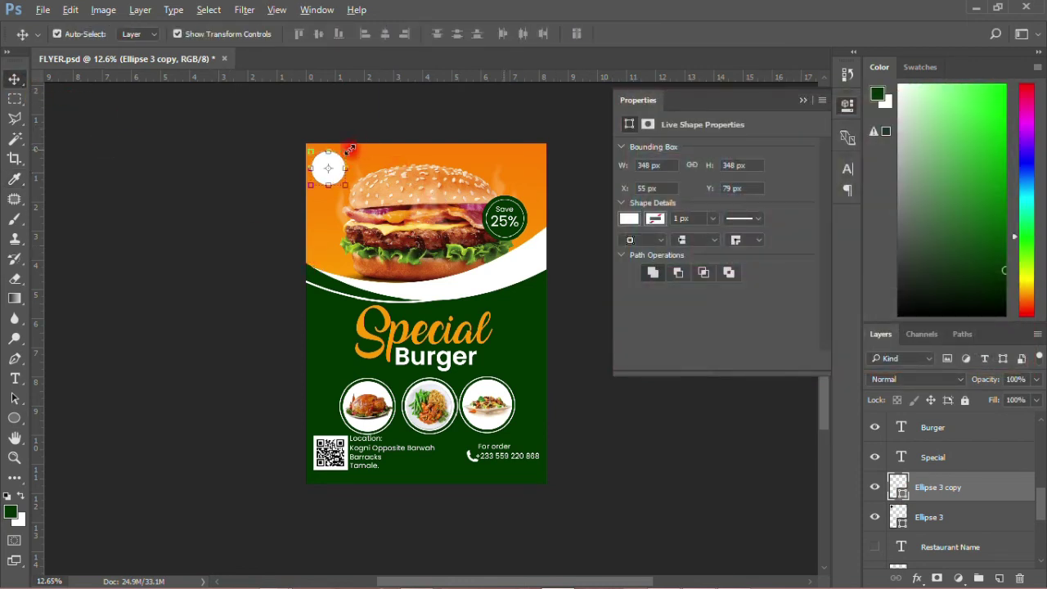
pyautogui.hotkey('ctrl', 't')
pyautogui.moveTo(347, 152); pyautogui.dragTo(341, 158)
pyautogui.click(669, 36)
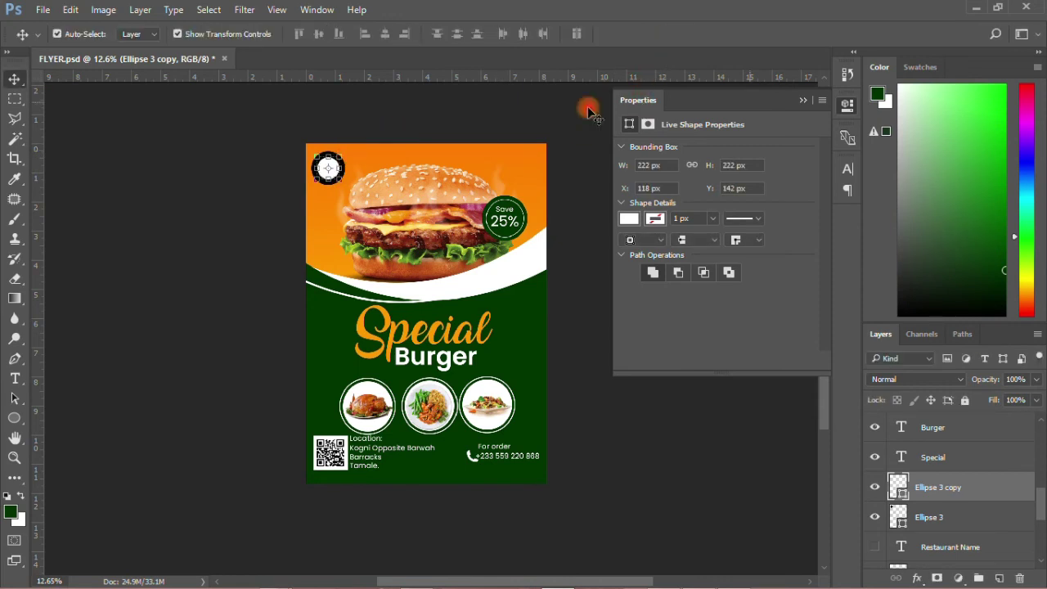
pyautogui.click(520, 136)
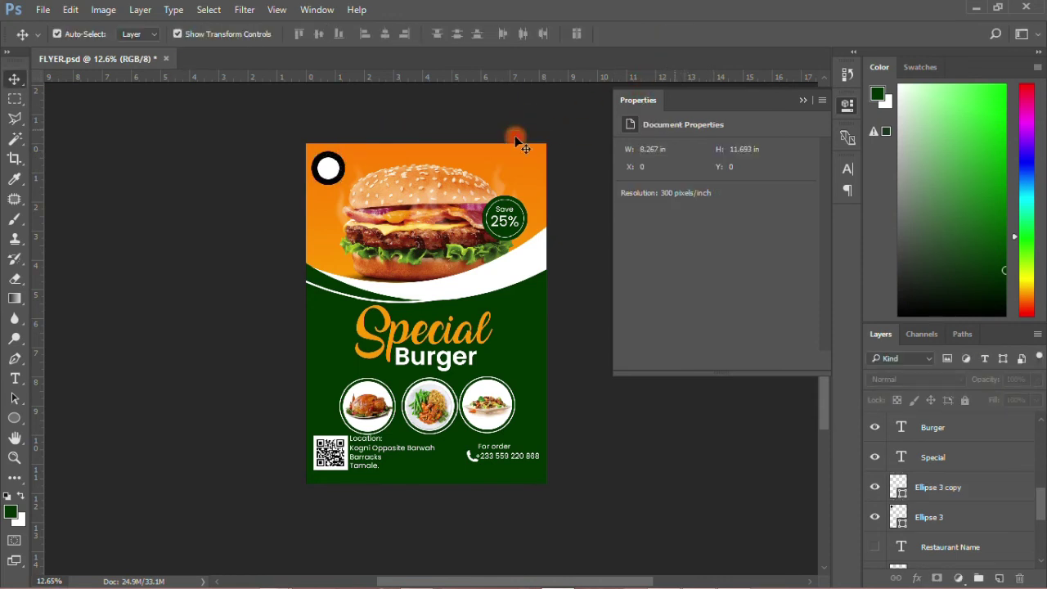
pyautogui.click(850, 107)
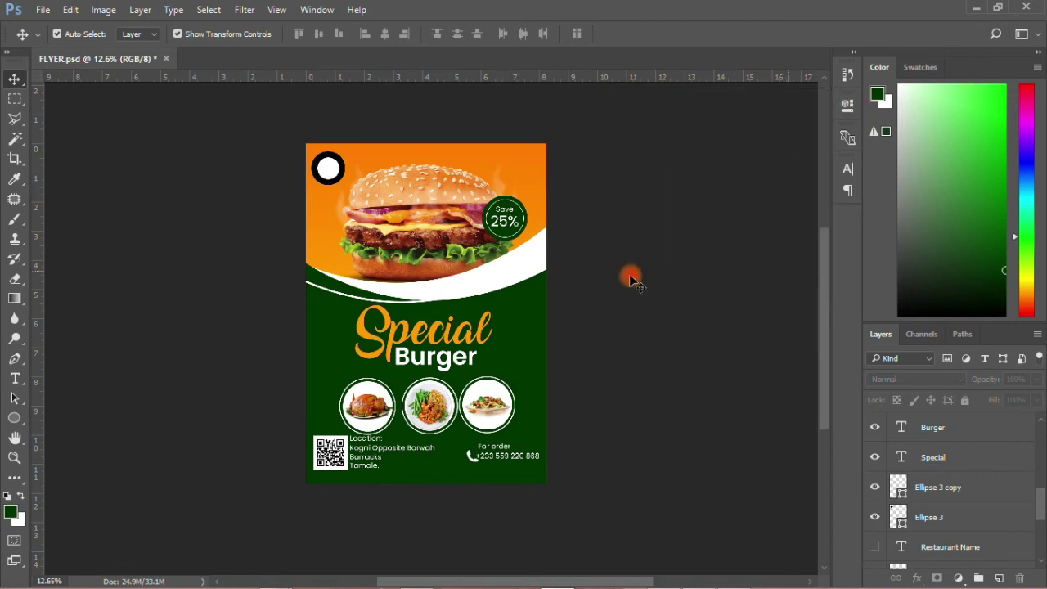
# - Draw a rectangle about 2821 by 475 px across the flyer's bottom edge, extending past the canvas
pyautogui.click(21, 422)
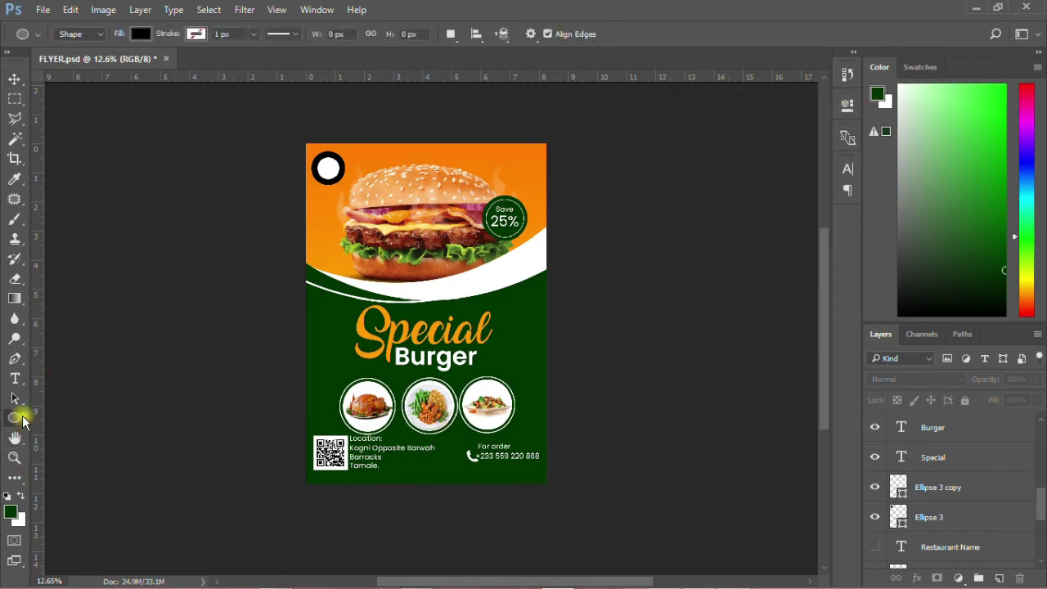
pyautogui.click(81, 416)
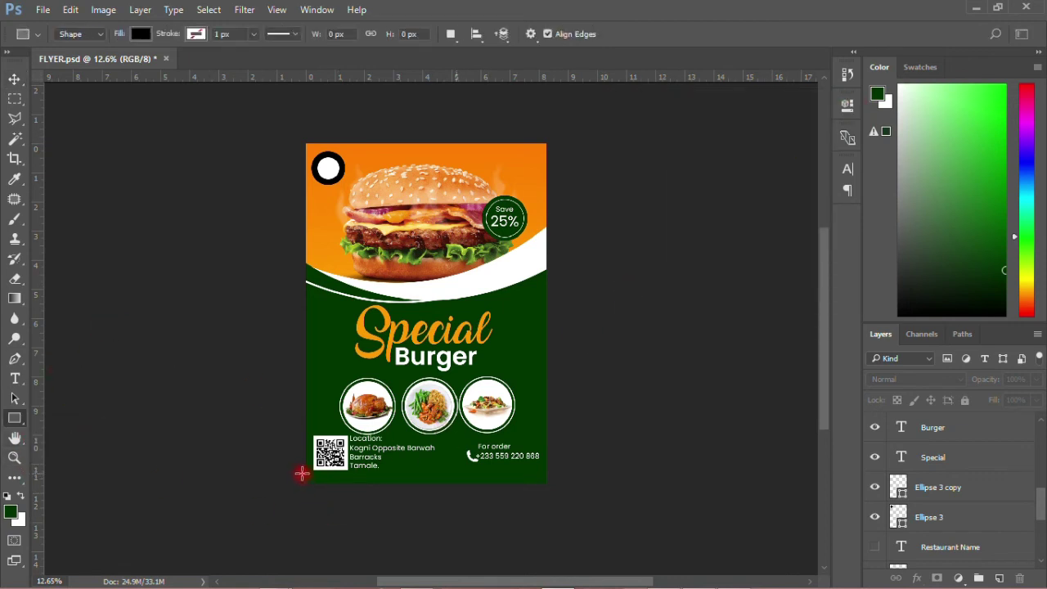
pyautogui.moveTo(302, 473); pyautogui.dragTo(575, 519)
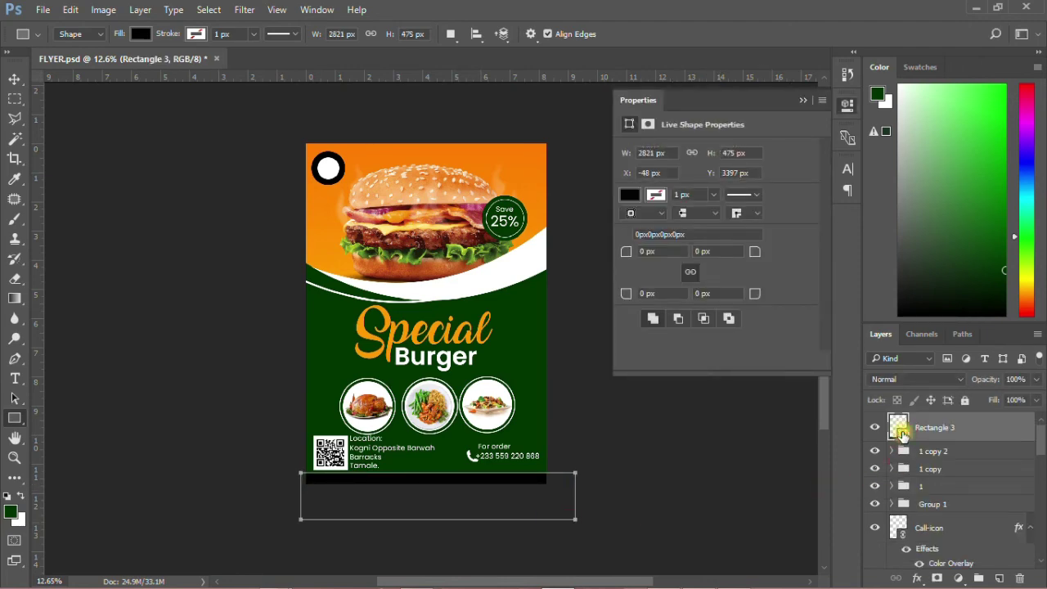
# - Fill the bottom rectangle with orange ff9900
pyautogui.doubleClick(902, 434)
pyautogui.click(344, 275)
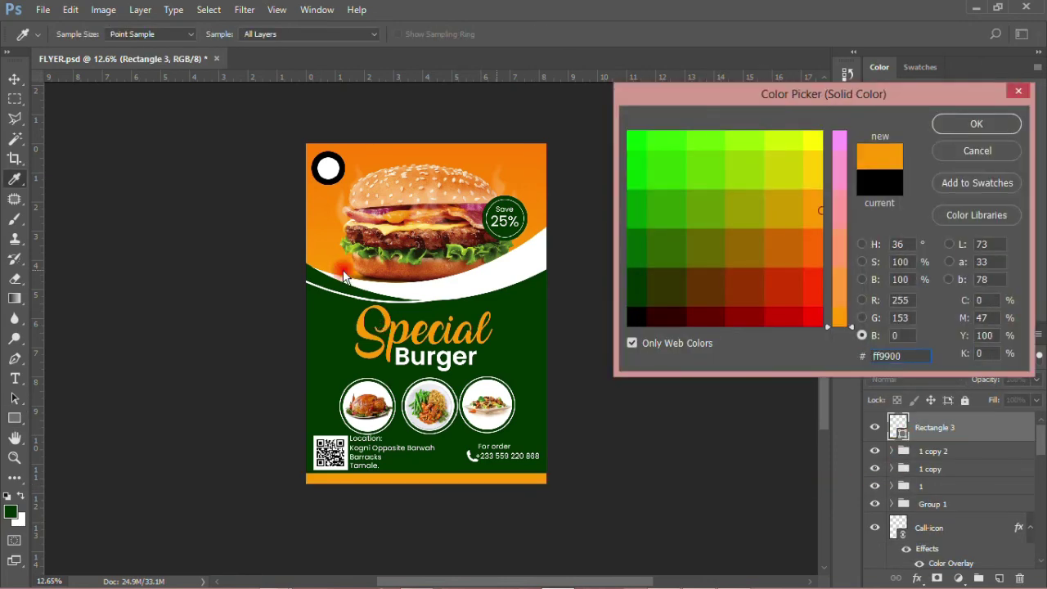
pyautogui.click(968, 133)
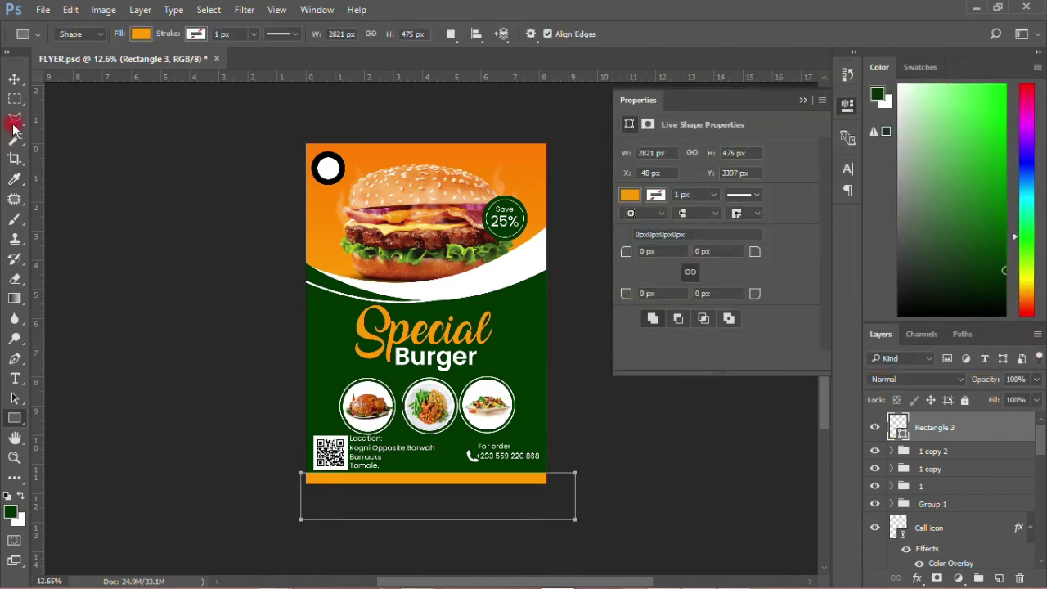
pyautogui.click(14, 78)
pyautogui.click(280, 467)
pyautogui.click(441, 510)
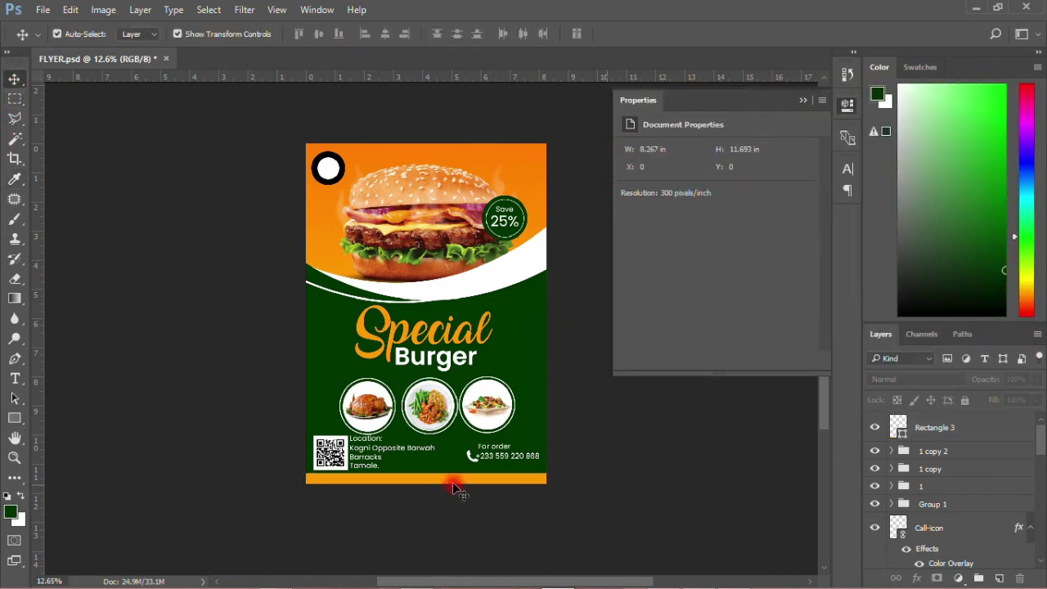
pyautogui.click(455, 483)
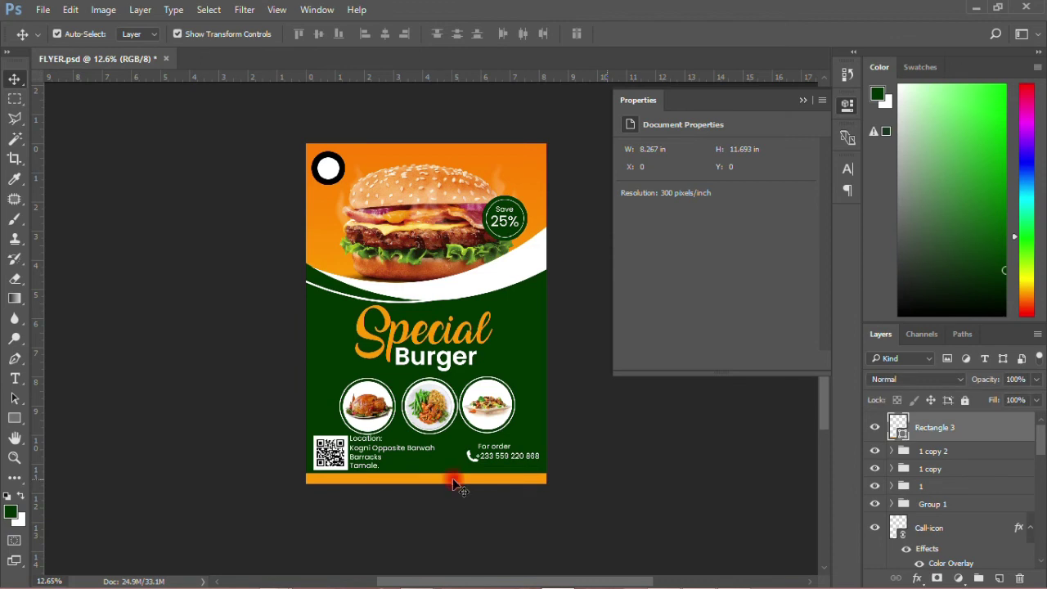
pyautogui.click(620, 459)
# - Enlarge the call icon, phone number and "For order" text together to about 121%
pyautogui.click(496, 457)
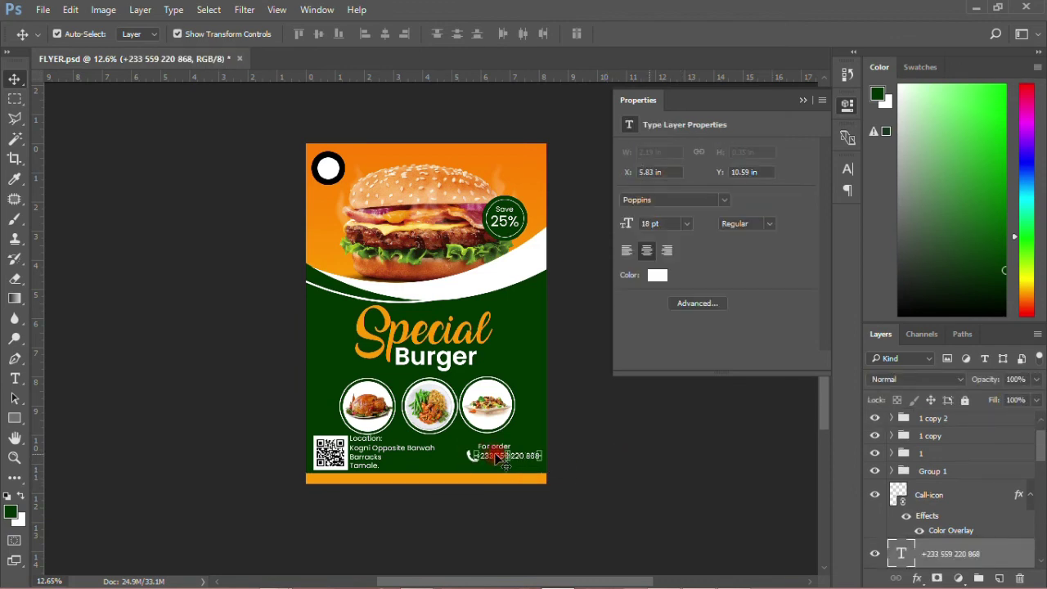
pyautogui.scroll(-3, 926, 521)
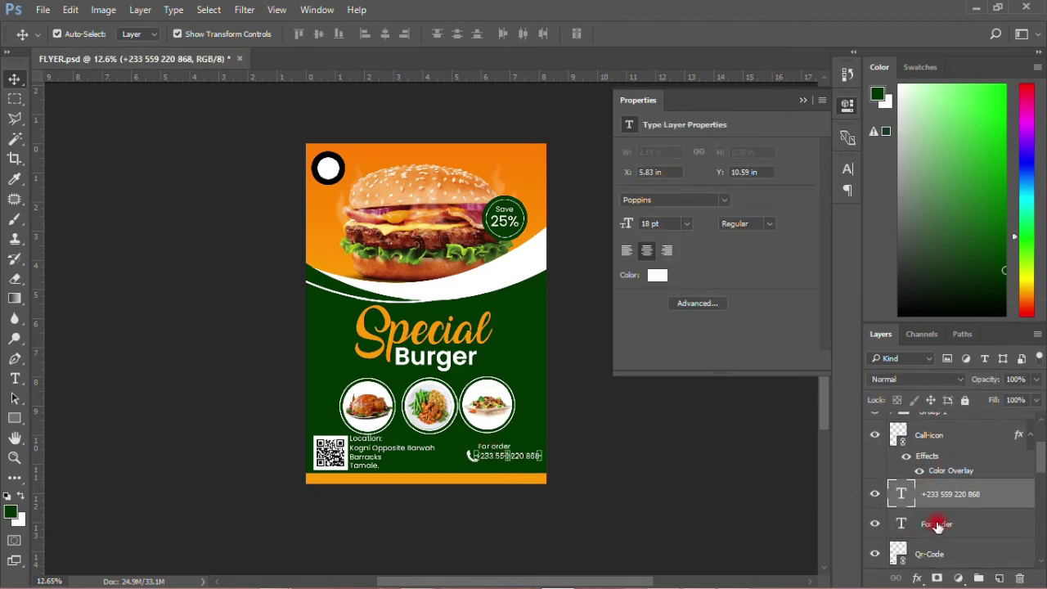
pyautogui.click(937, 526)
pyautogui.keyDown('ctrl'); pyautogui.click(935, 438); pyautogui.keyUp('ctrl')
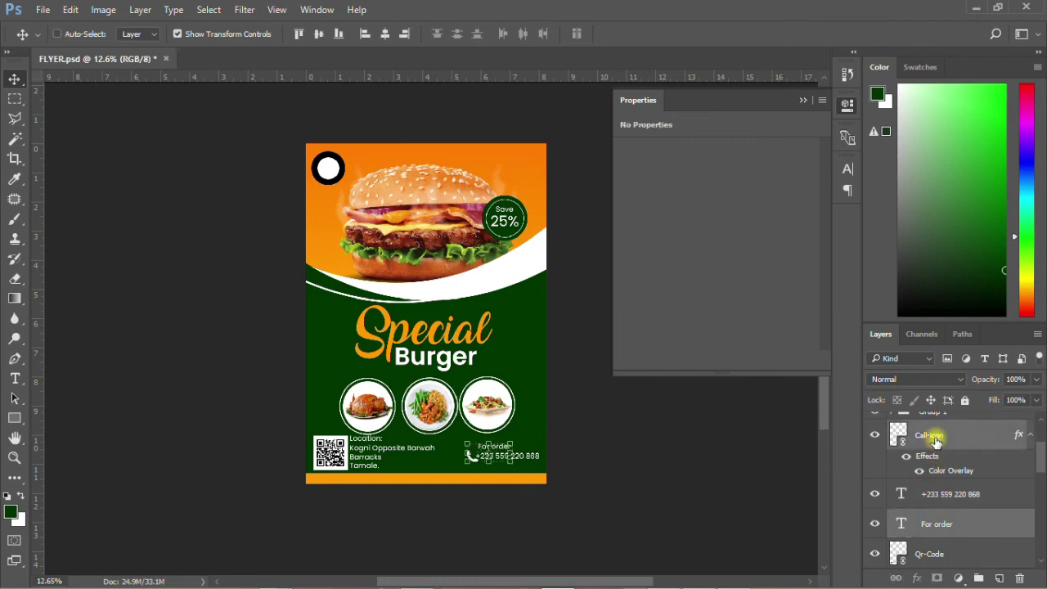
pyautogui.click(591, 517)
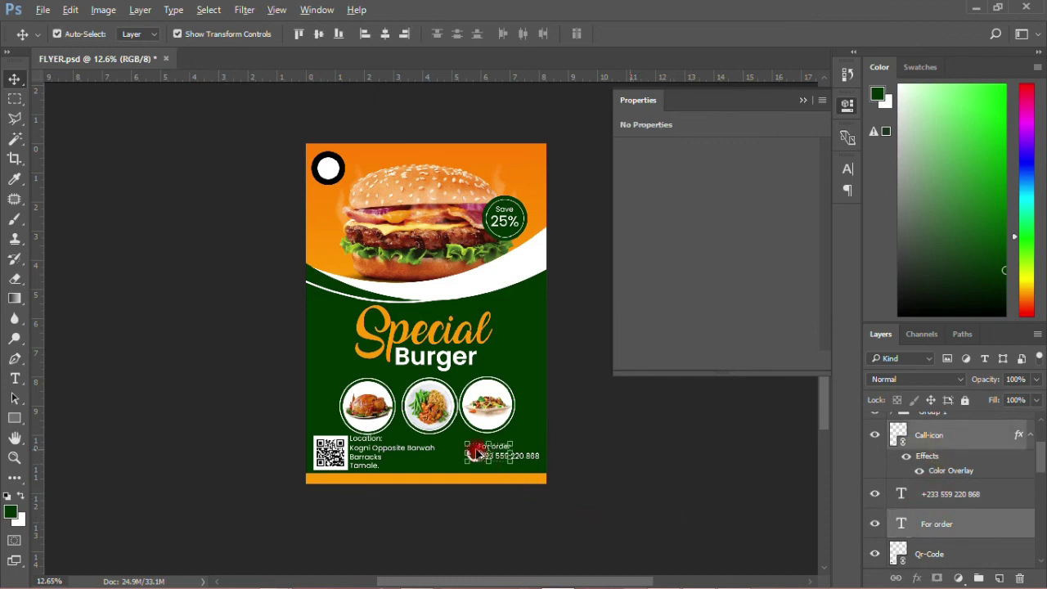
pyautogui.click(943, 514)
pyautogui.keyDown('ctrl'); pyautogui.click(940, 502); pyautogui.keyUp('ctrl')
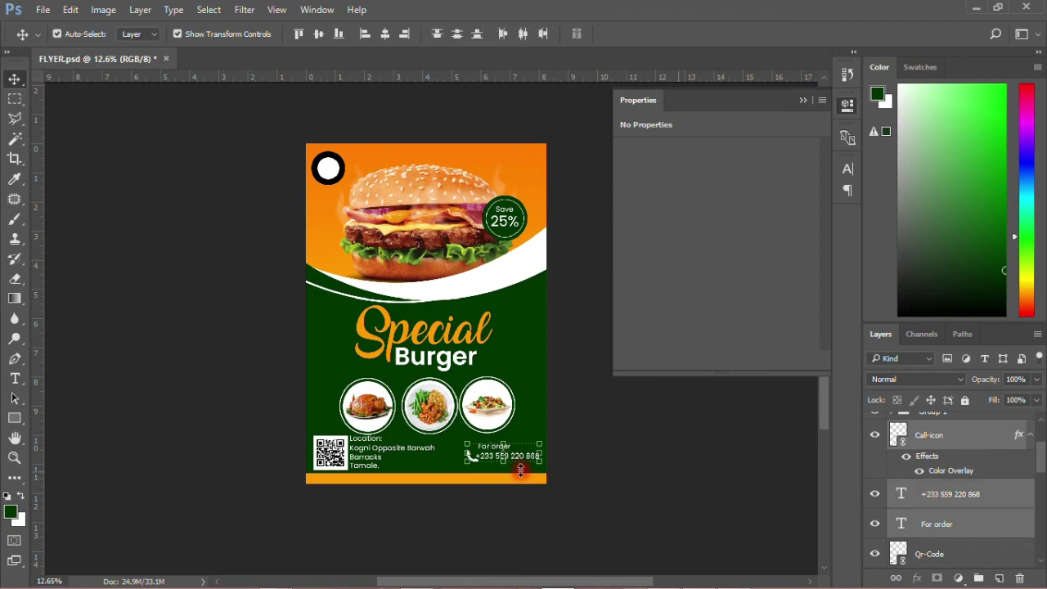
pyautogui.moveTo(463, 442); pyautogui.dragTo(457, 436)
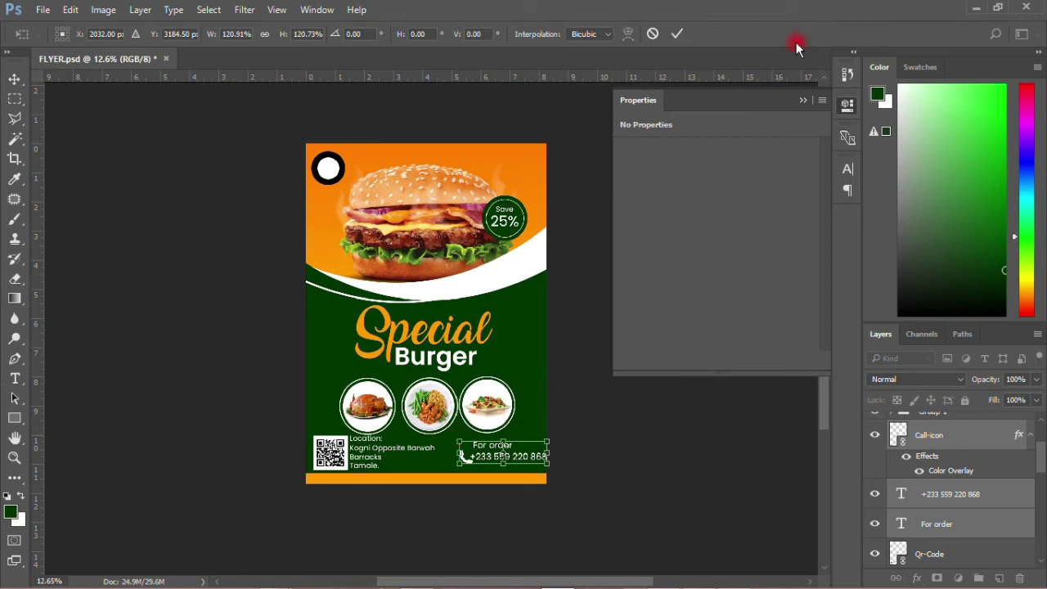
pyautogui.click(679, 32)
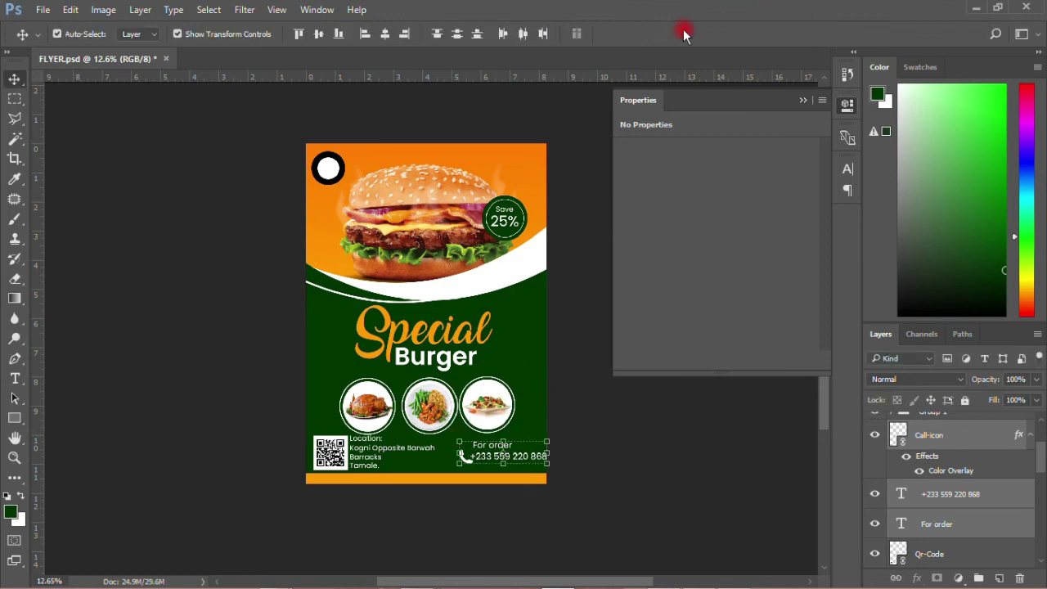
# - Nudge the call icon, phone number and "For order" text left, inside the flyer's right edge, and save the file
pyautogui.hotkey('shift', 'Left')
pyautogui.hotkey('shift', 'Left')
pyautogui.hotkey('shift', 'Left')
pyautogui.hotkey('shift', 'Left')
pyautogui.hotkey('shift', 'Left')
pyautogui.hotkey('shift', 'Left')
pyautogui.hotkey('shift', 'Left')
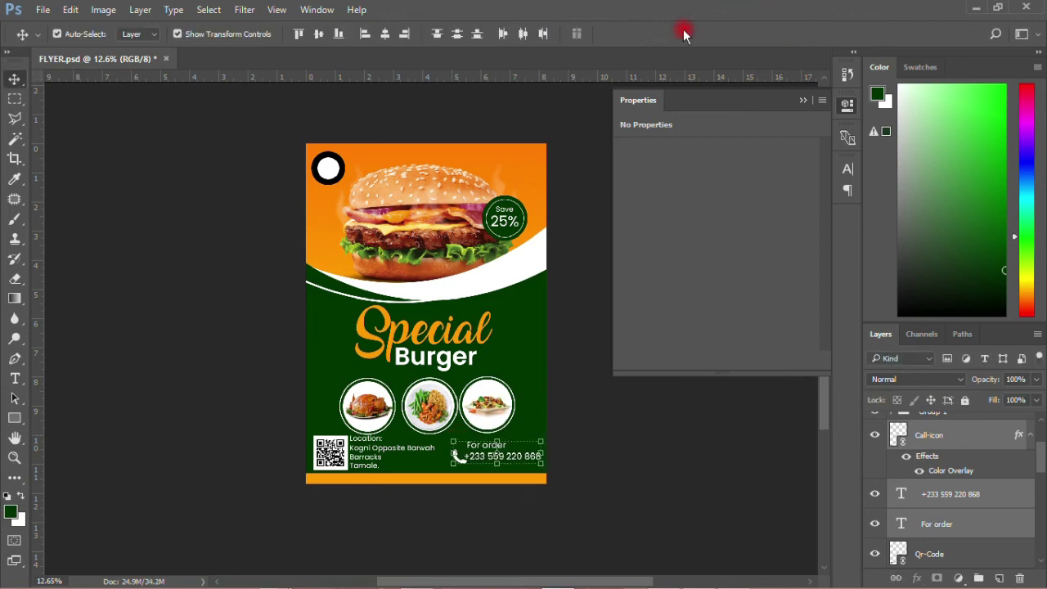
pyautogui.click(609, 434)
pyautogui.click(34, 10)
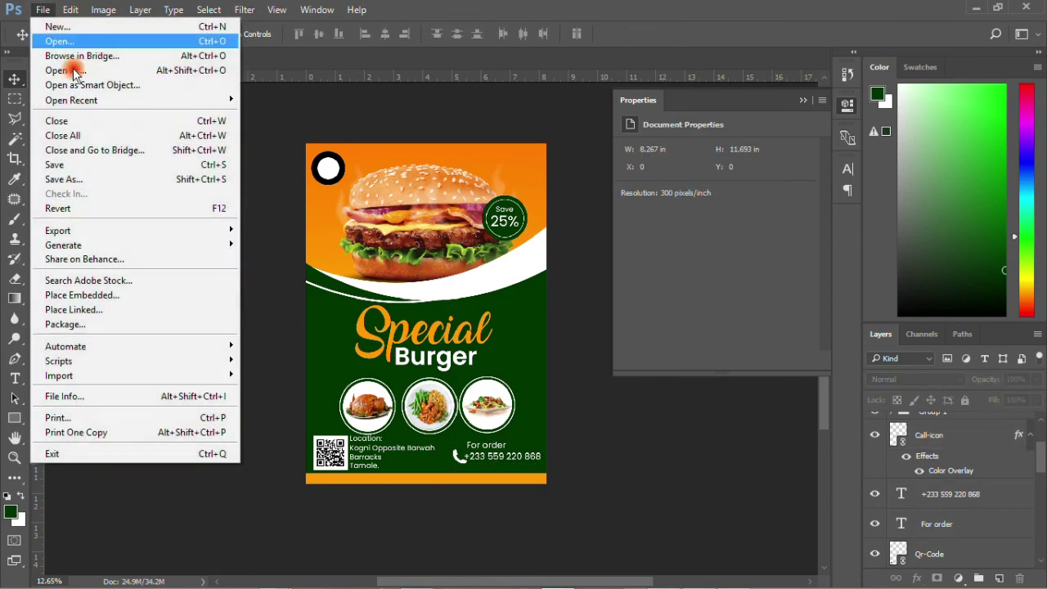
pyautogui.click(77, 166)
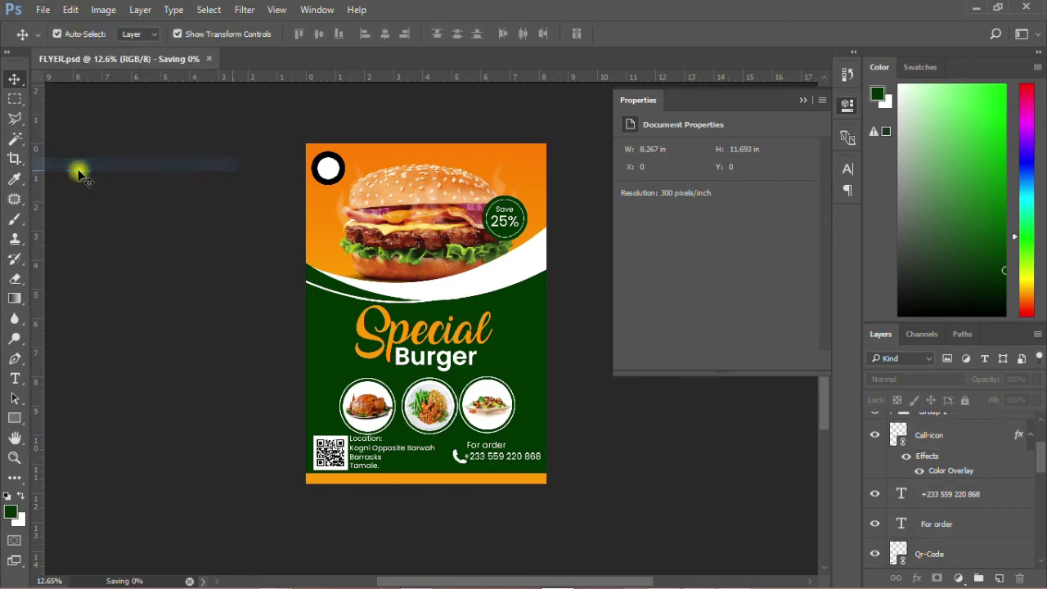
pyautogui.click(846, 106)
# - Draw a rectangle about 292 by 875 px straddling the flyer's left edge, beside the "Special Burger" text
pyautogui.click(13, 458)
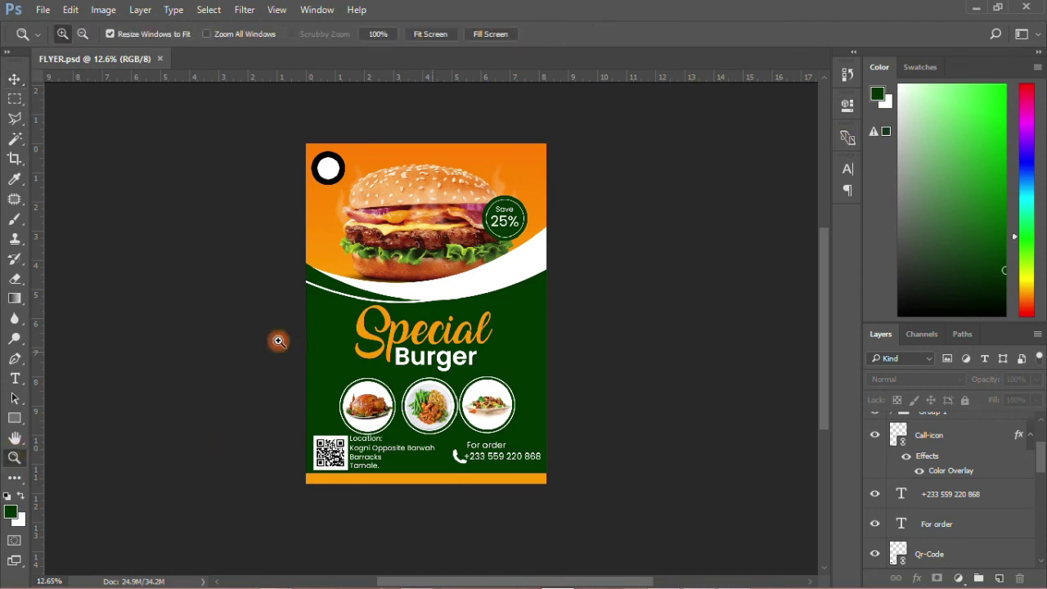
pyautogui.rightClick(437, 254)
pyautogui.click(470, 263)
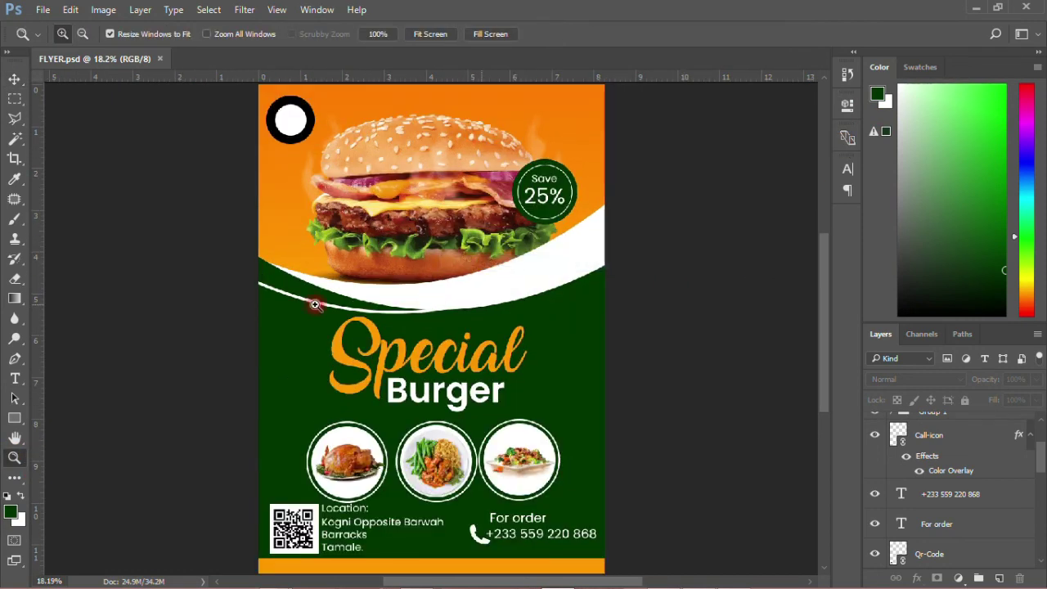
pyautogui.click(12, 78)
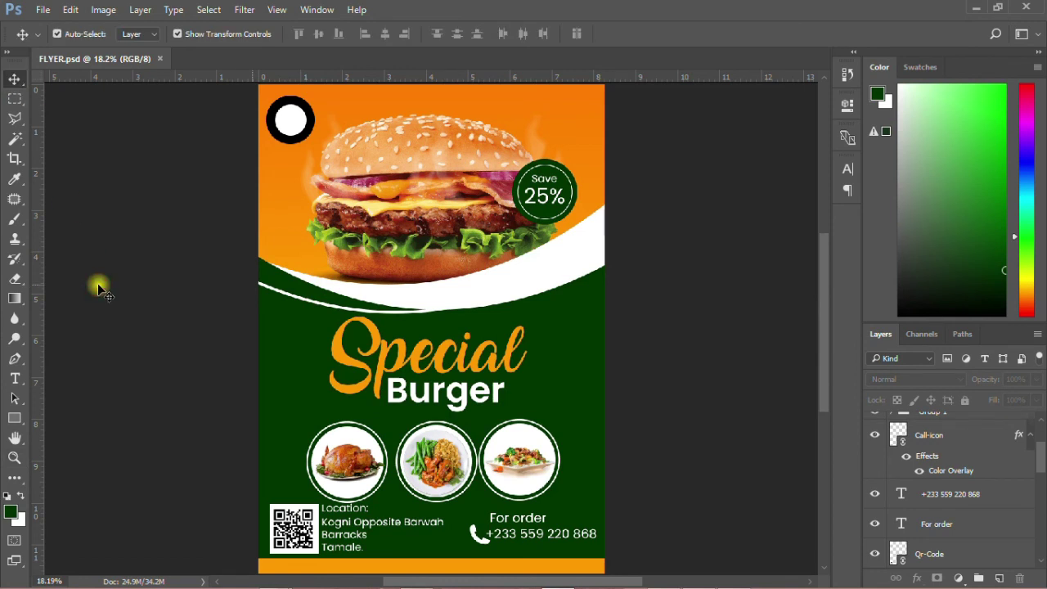
pyautogui.click(23, 420)
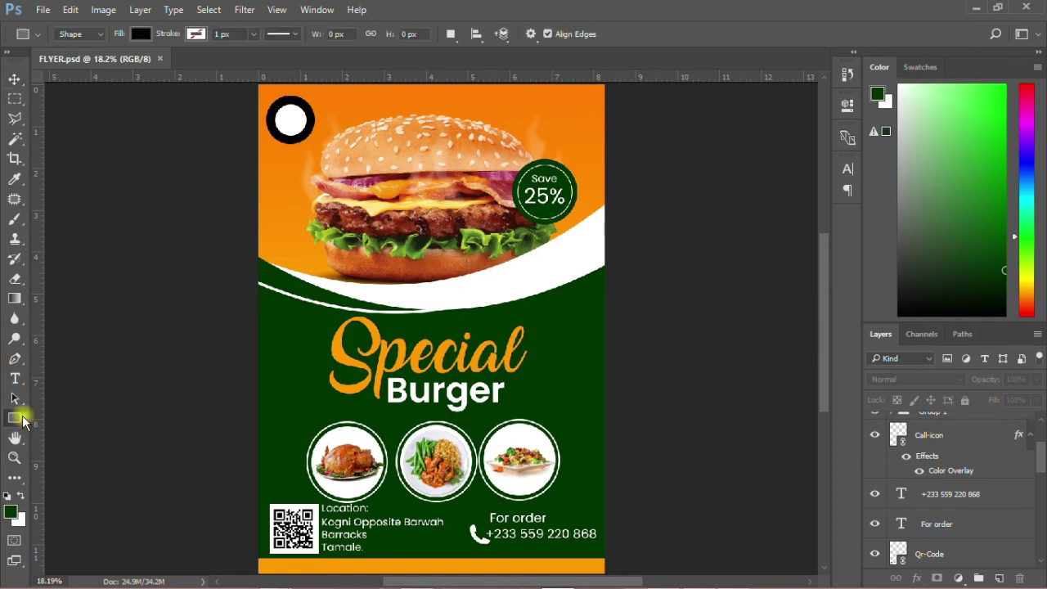
pyautogui.moveTo(240, 319)
pyautogui.mouseDown()
pyautogui.moveTo(269, 439)
pyautogui.moveTo(281, 440)
pyautogui.mouseUp()
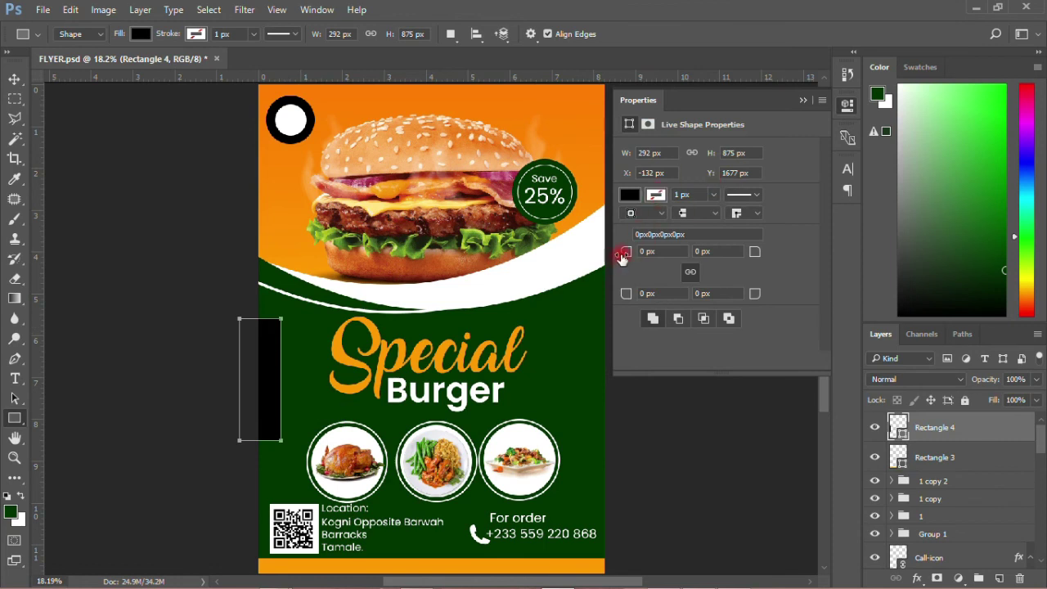
# - Round all corners of the left-edge rectangle to 69 px and fill it with white
pyautogui.moveTo(622, 256); pyautogui.dragTo(667, 258)
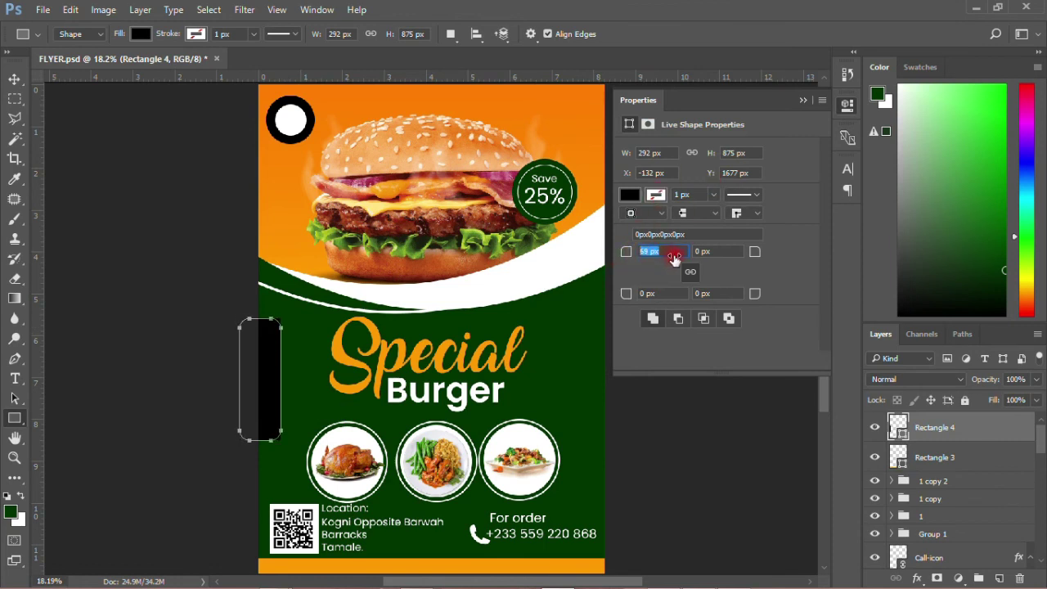
pyautogui.moveTo(673, 256); pyautogui.dragTo(675, 255)
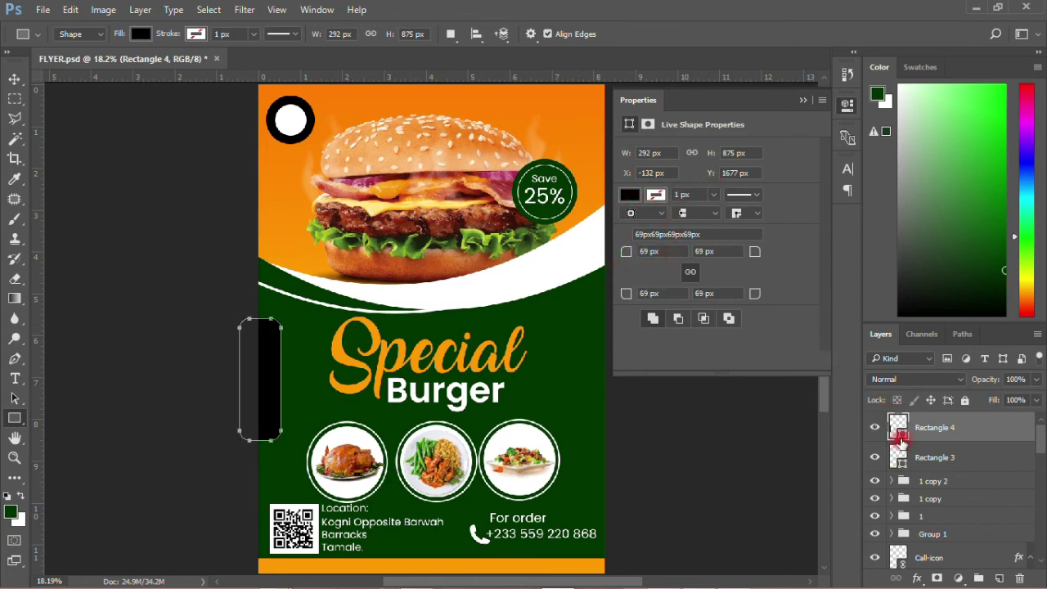
pyautogui.doubleClick(902, 432)
pyautogui.click(589, 260)
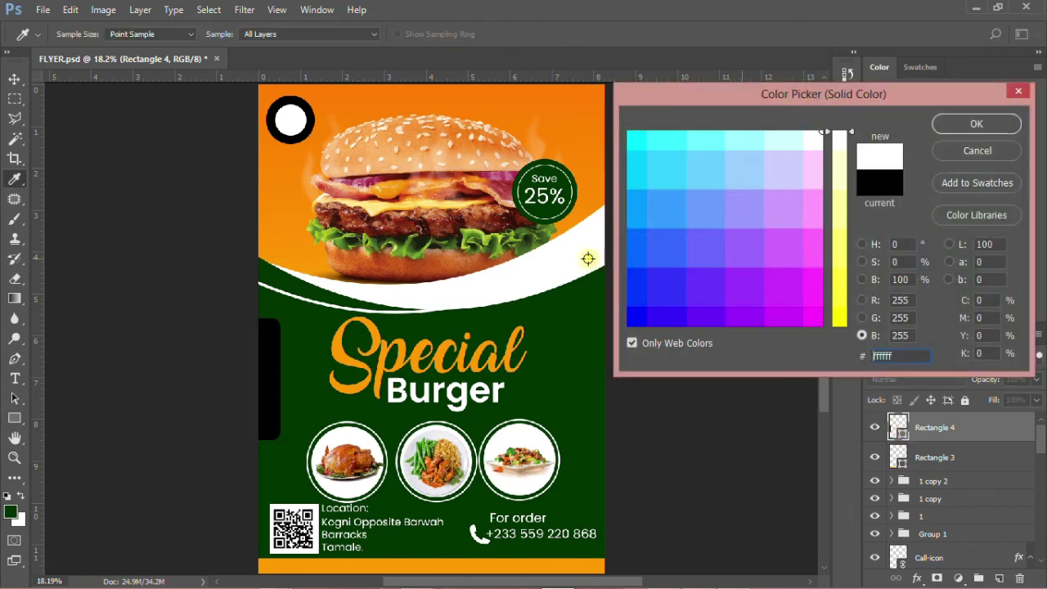
pyautogui.click(1004, 123)
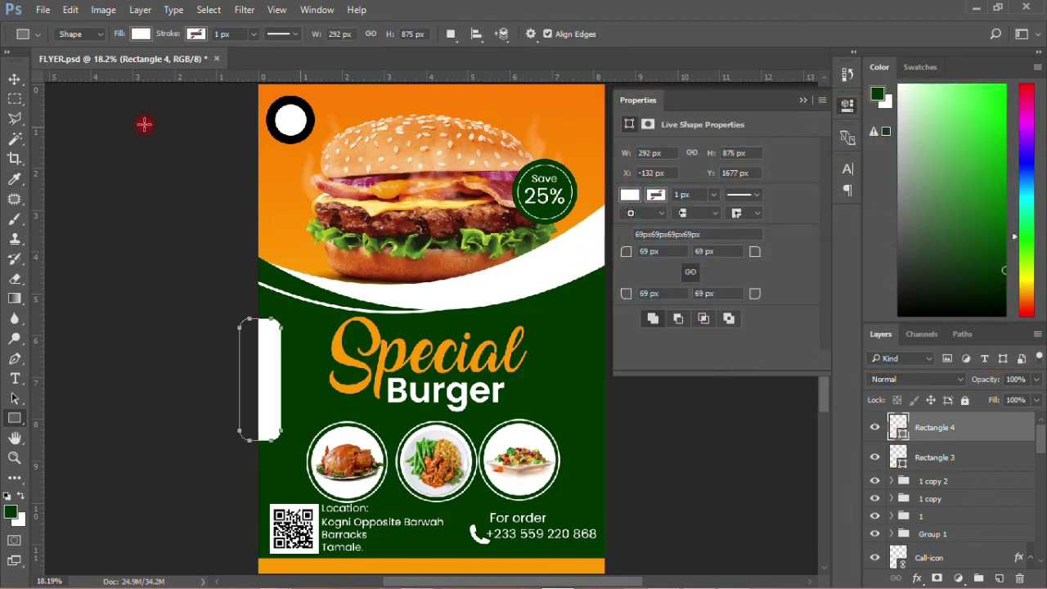
pyautogui.click(12, 77)
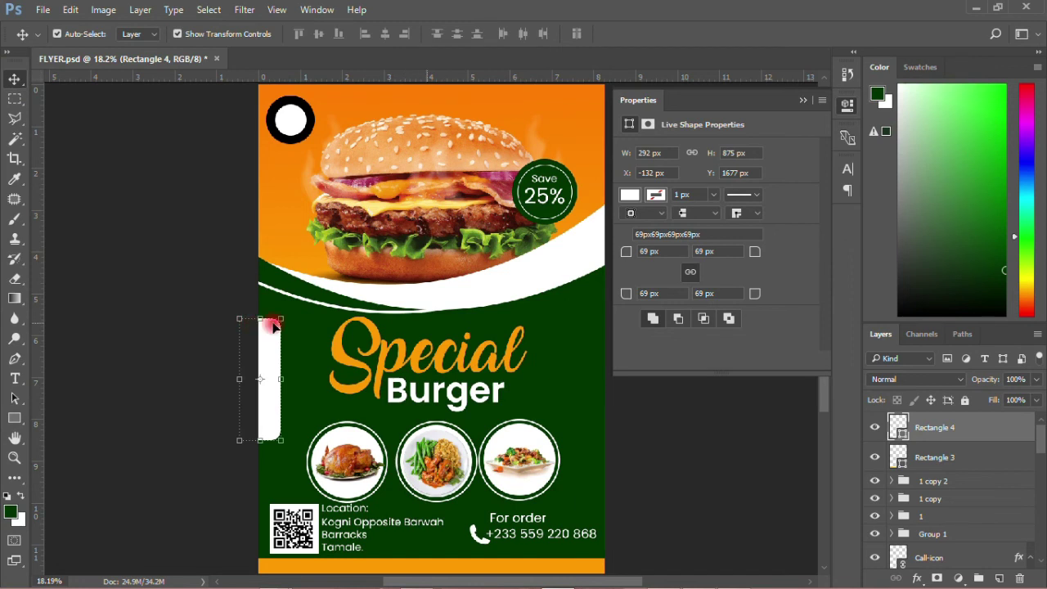
# - Shorten the white left-edge rectangle to about 79% of its height and move it up beside the "Special Burger" text
pyautogui.moveTo(260, 315); pyautogui.dragTo(260, 345)
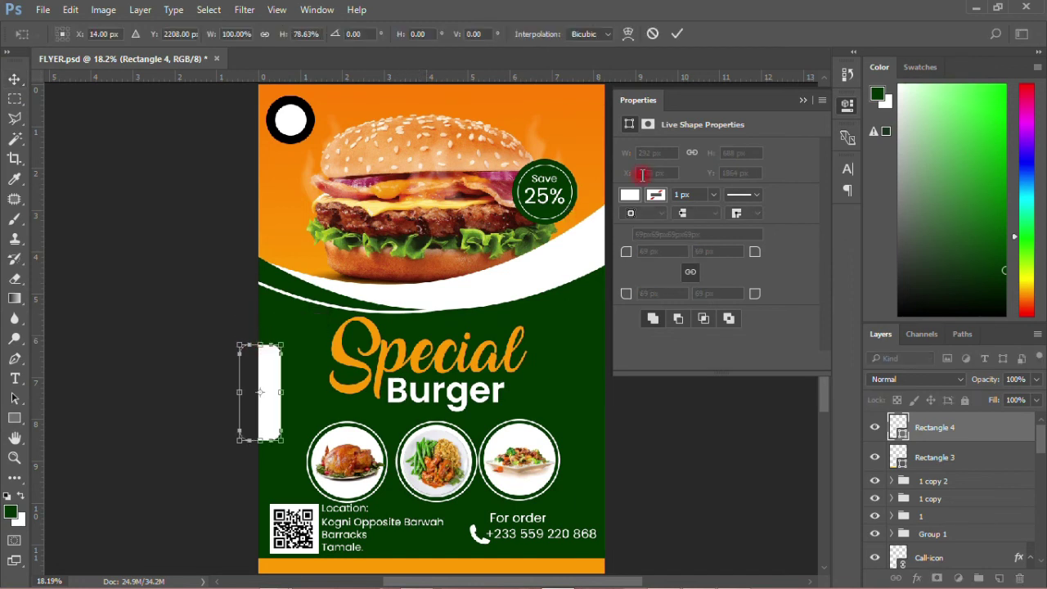
pyautogui.click(678, 35)
pyautogui.click(847, 104)
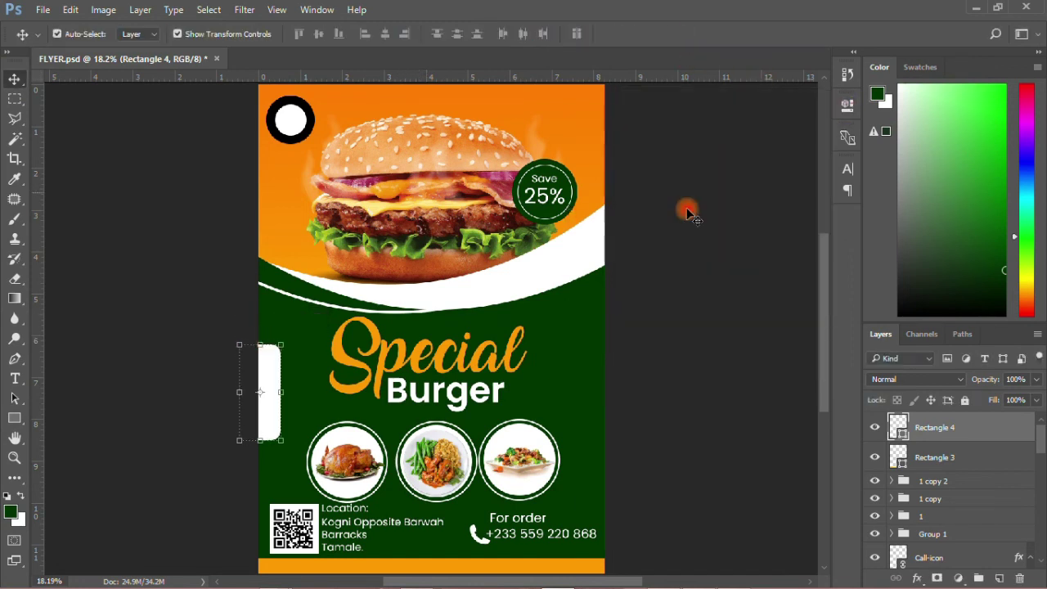
pyautogui.click(182, 317)
pyautogui.moveTo(275, 388); pyautogui.dragTo(270, 354)
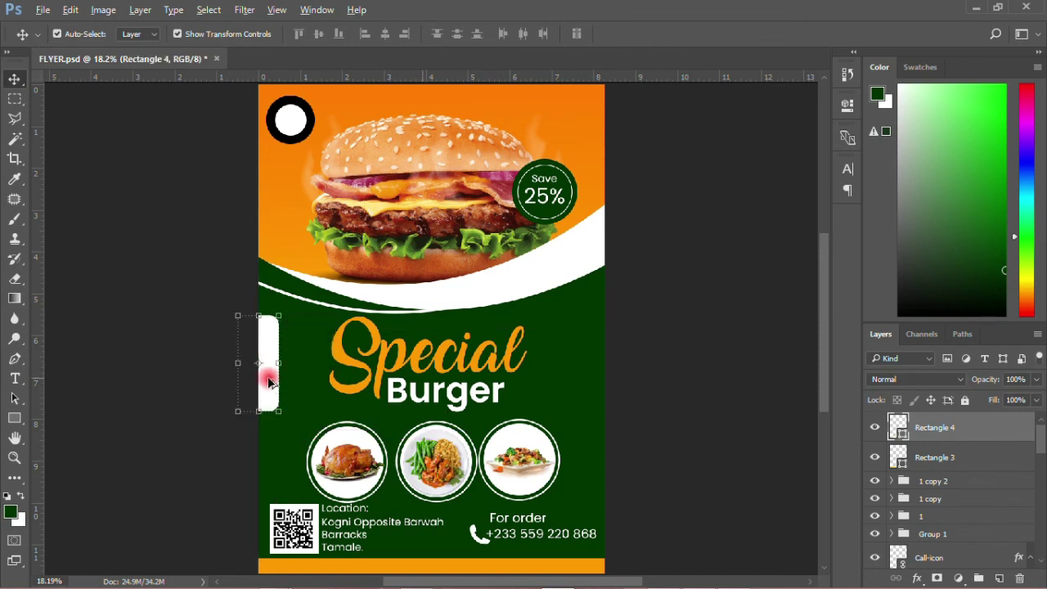
# - Duplicate the white rounded rectangle onto the flyer's right edge, opposite the left one, and save the file
pyautogui.moveTo(270, 381); pyautogui.dragTo(612, 367)
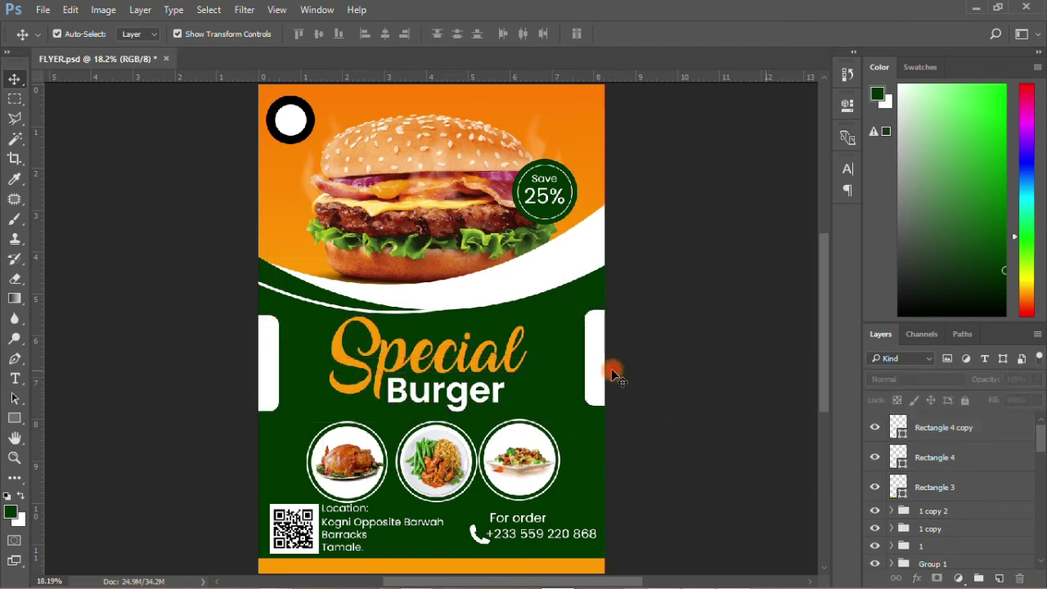
pyautogui.click(599, 365)
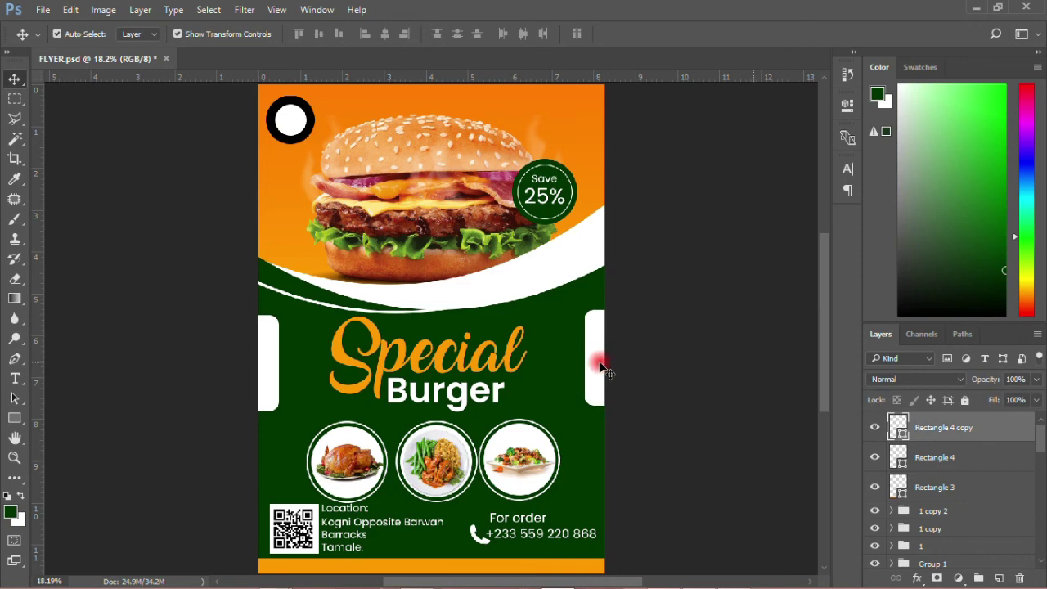
pyautogui.scroll(-2, 352, 382)
pyautogui.scroll(2, 352, 383)
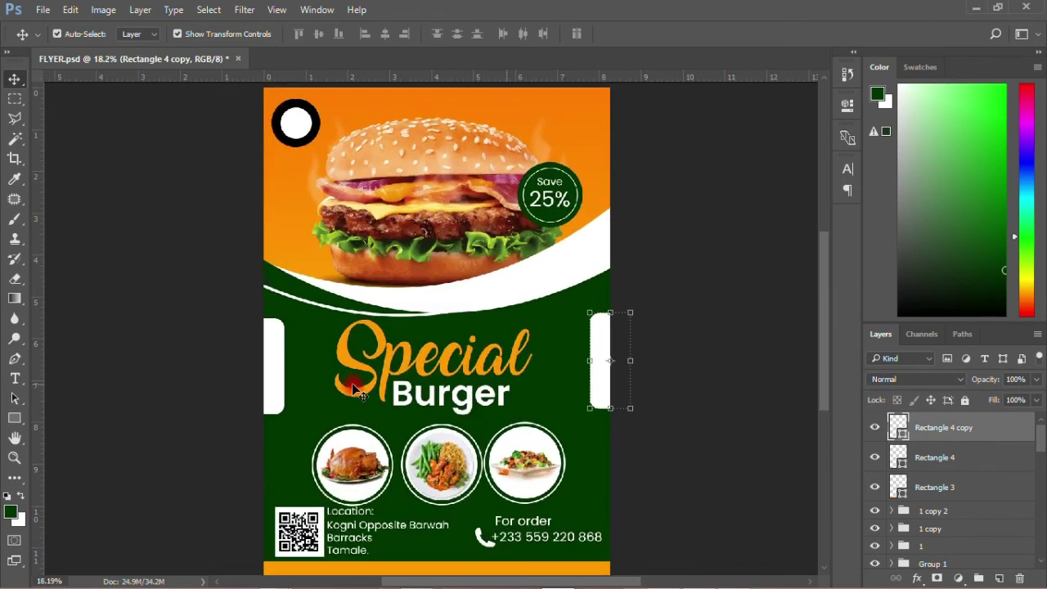
pyautogui.click(43, 9)
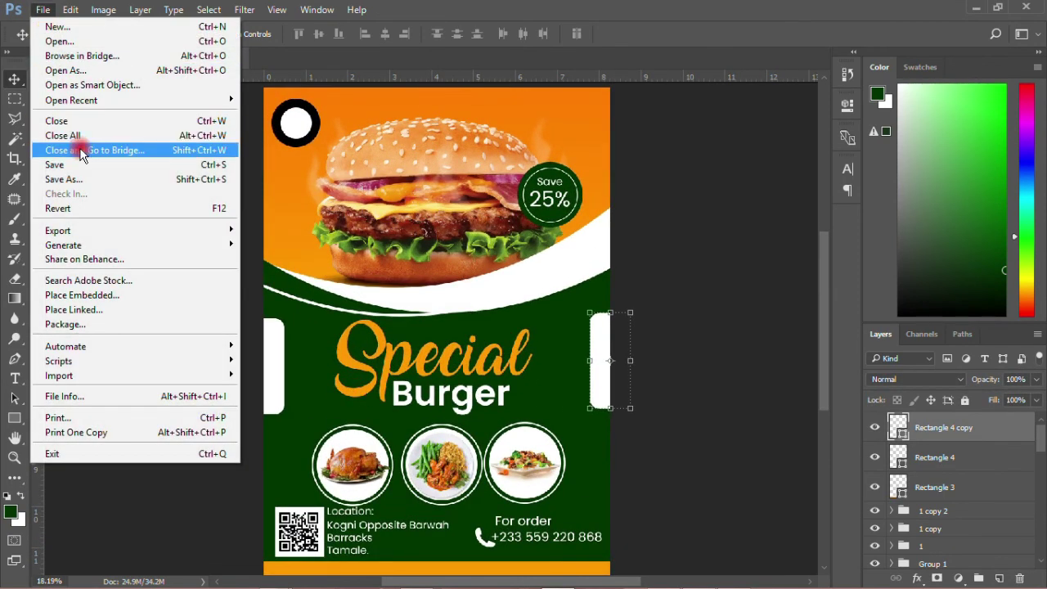
pyautogui.click(81, 164)
pyautogui.scroll(-2, 315, 341)
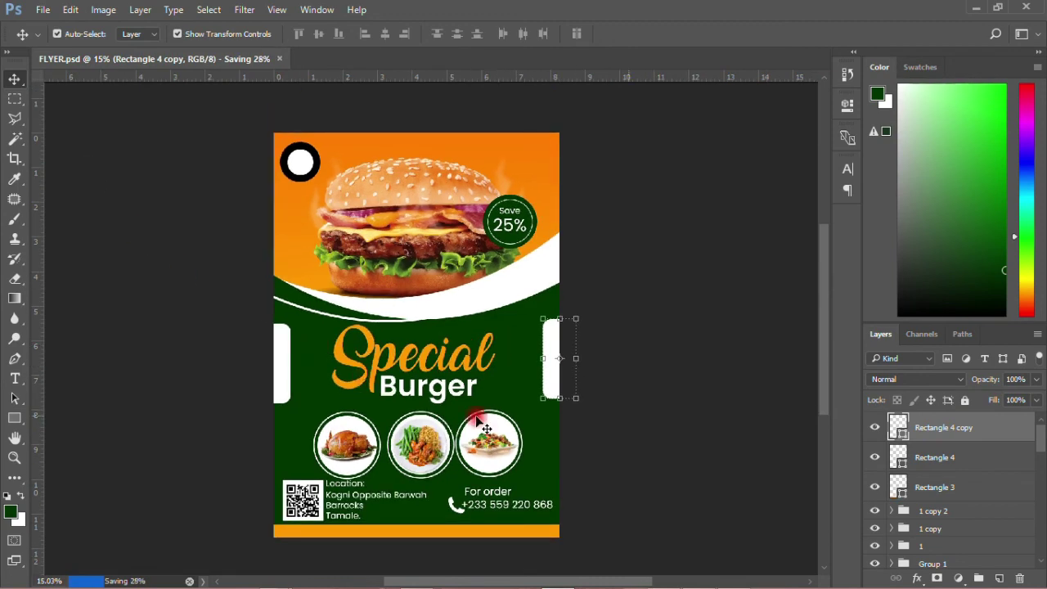
pyautogui.scroll(2, 482, 425)
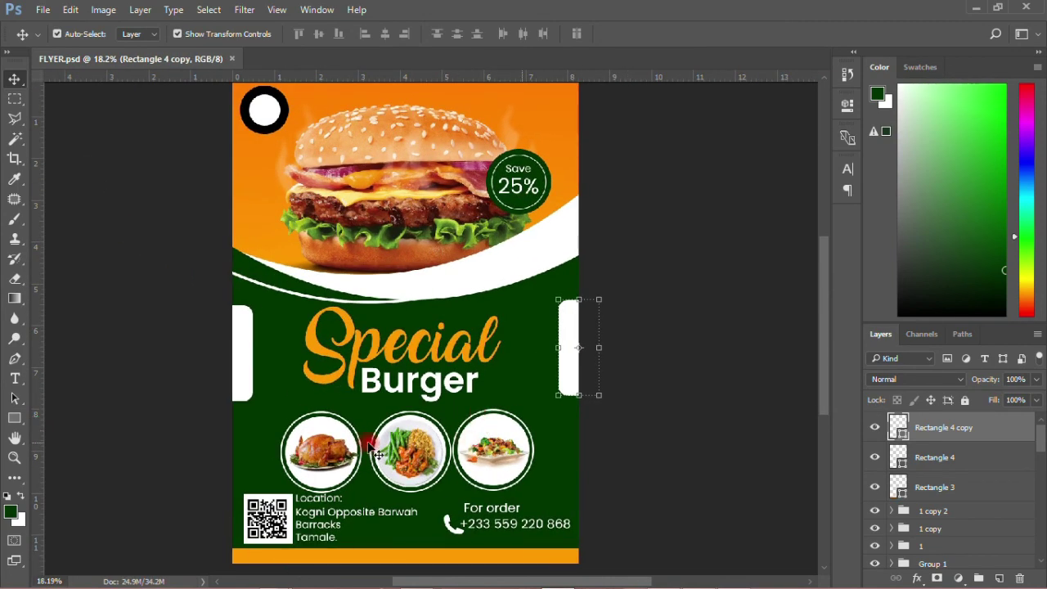
pyautogui.scroll(-1, 375, 449)
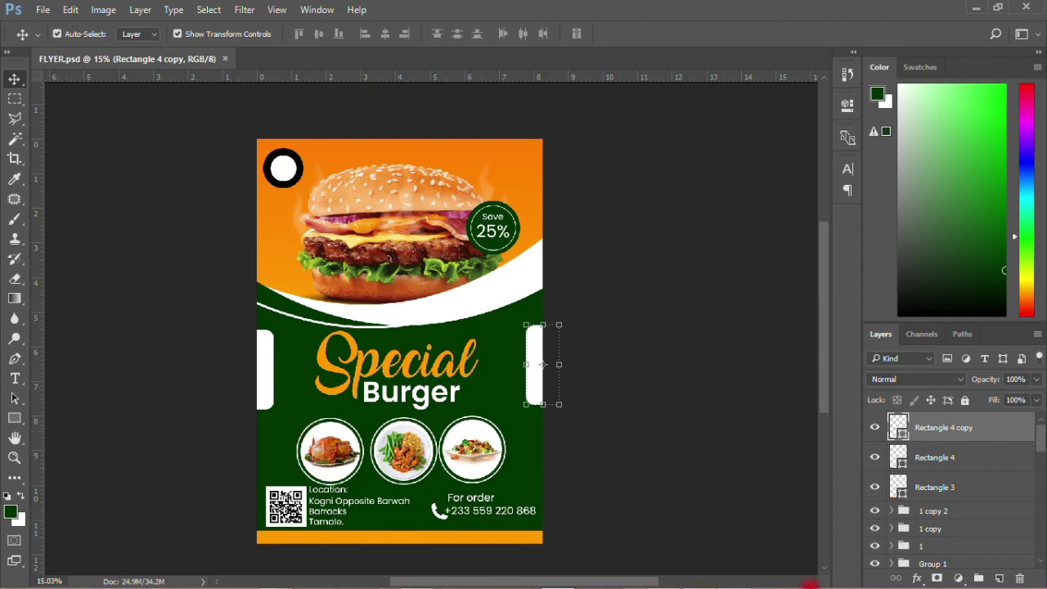
pyautogui.click(876, 579)
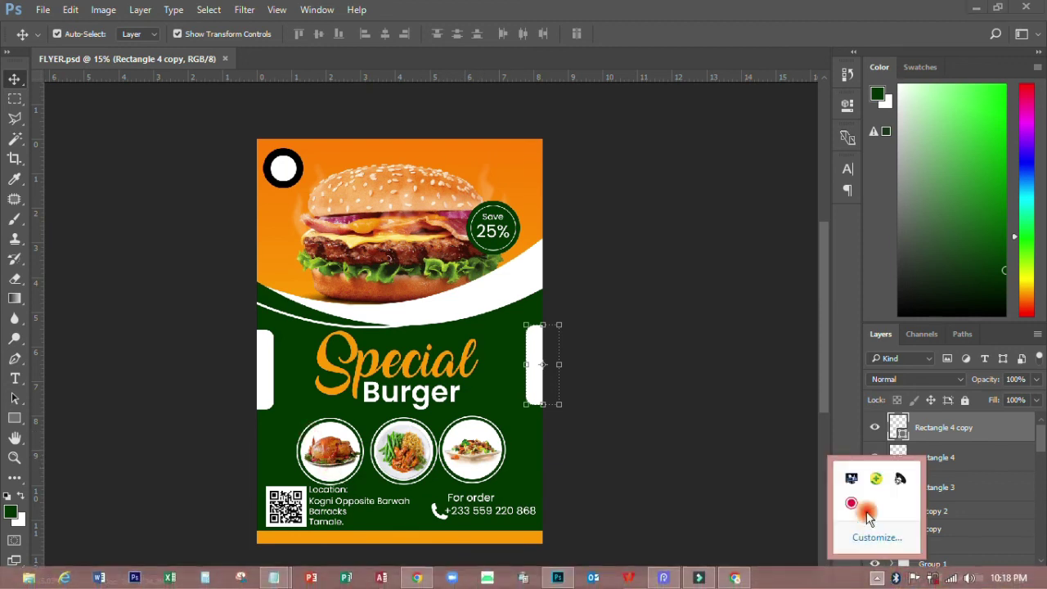